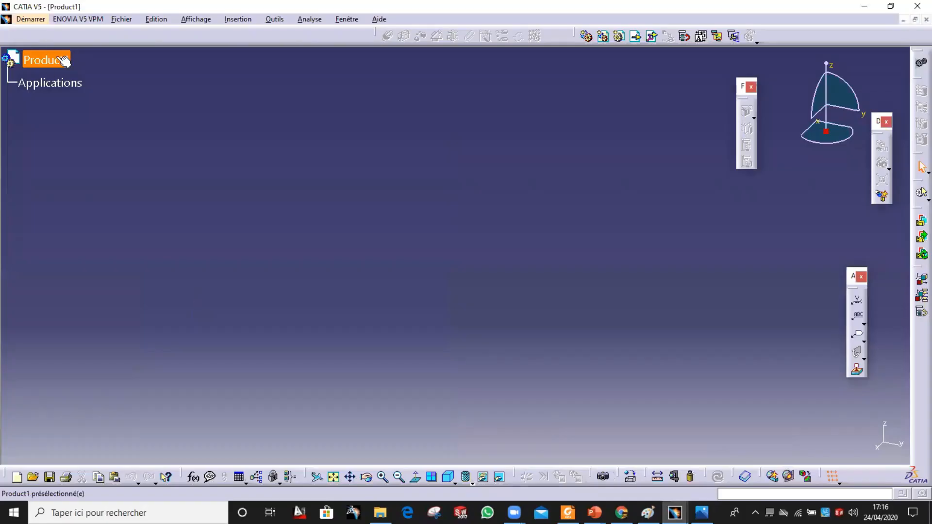
Close the open product and create a new empty assembly product
click(925, 20)
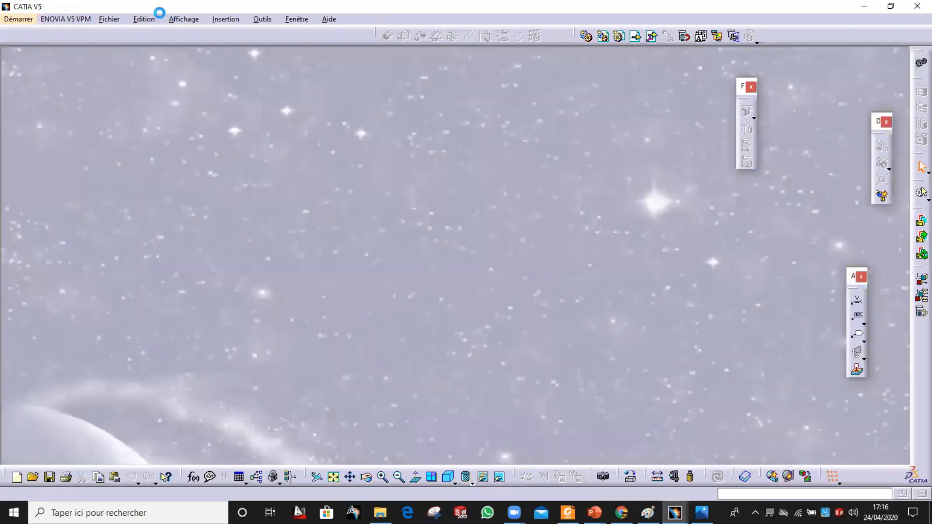
click(19, 19)
mouse_move(48, 46)
click(266, 62)
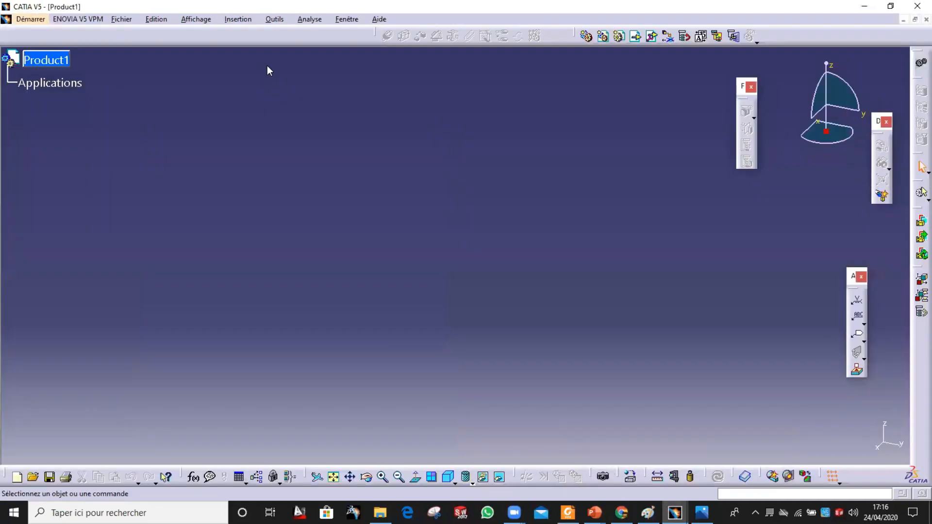
Insert a new part into Product1 and open Part1 for editing in Part Design
click(73, 62)
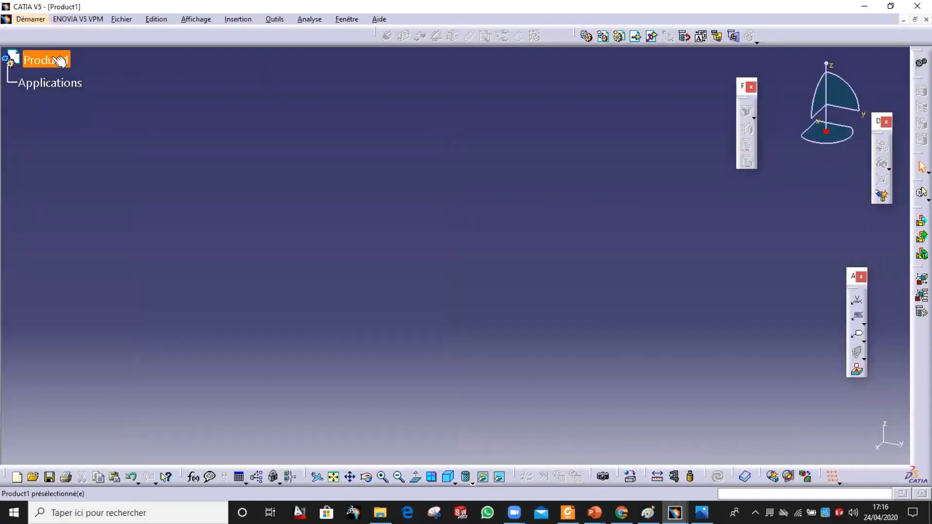
click(619, 37)
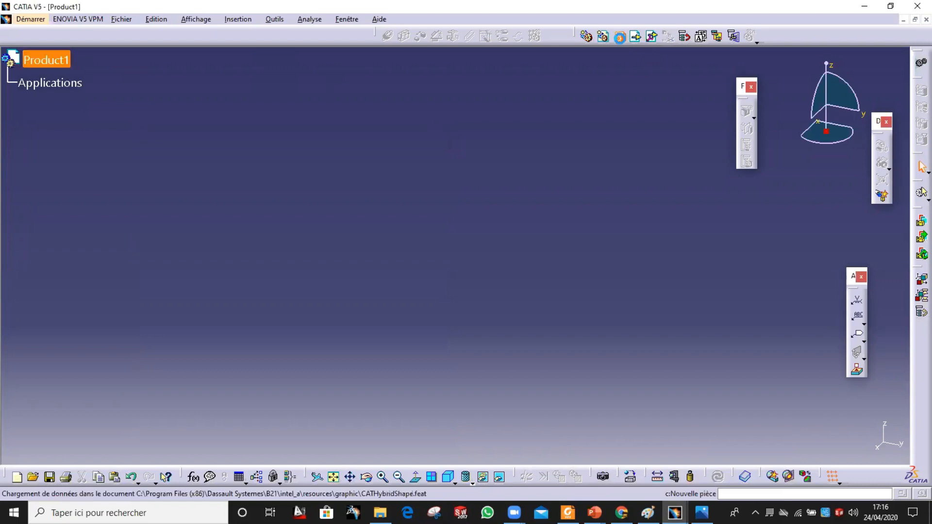
click(9, 81)
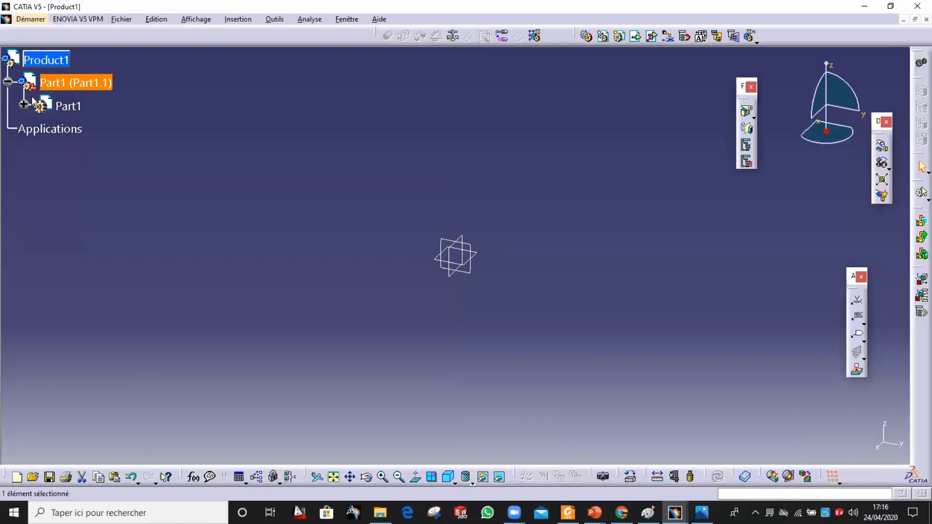
click(24, 105)
double_click(109, 198)
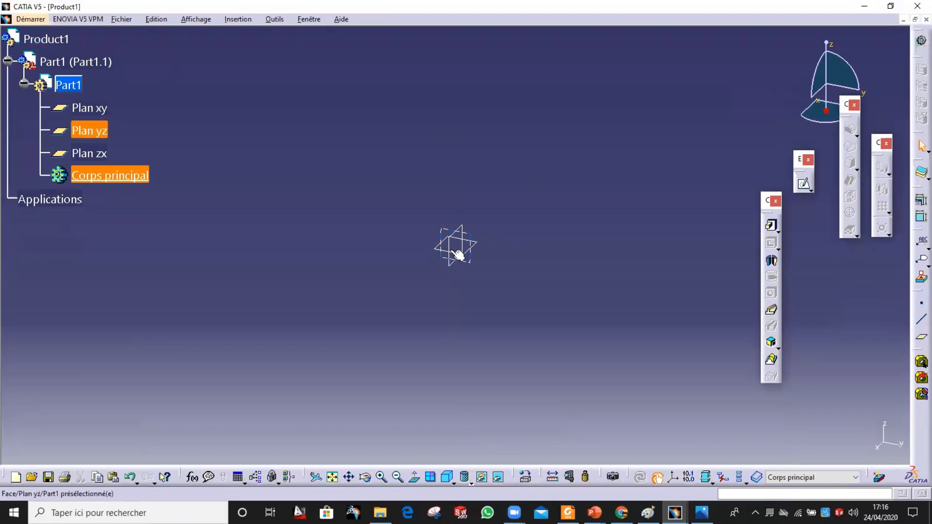
Start a sketch on the part's yz plane and check the jack reference picture cric.jpg before returning to the sketch
click(458, 253)
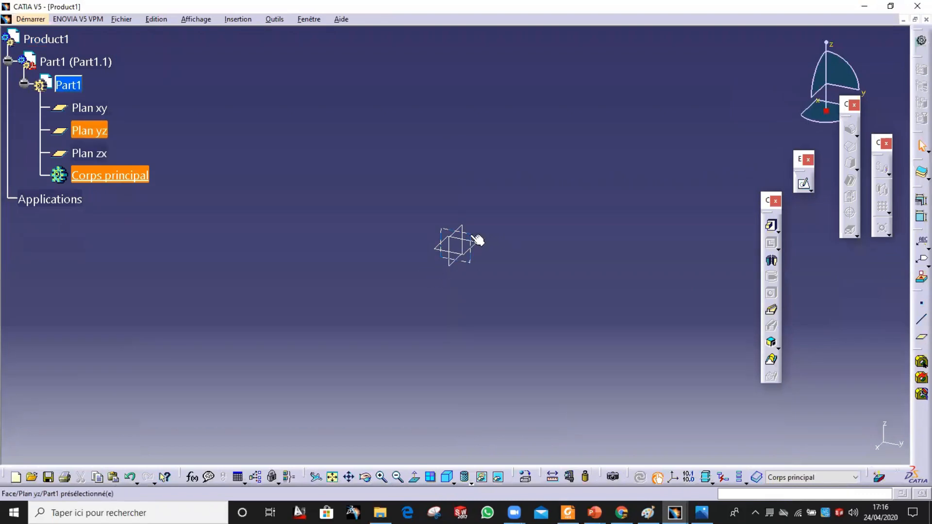
click(803, 188)
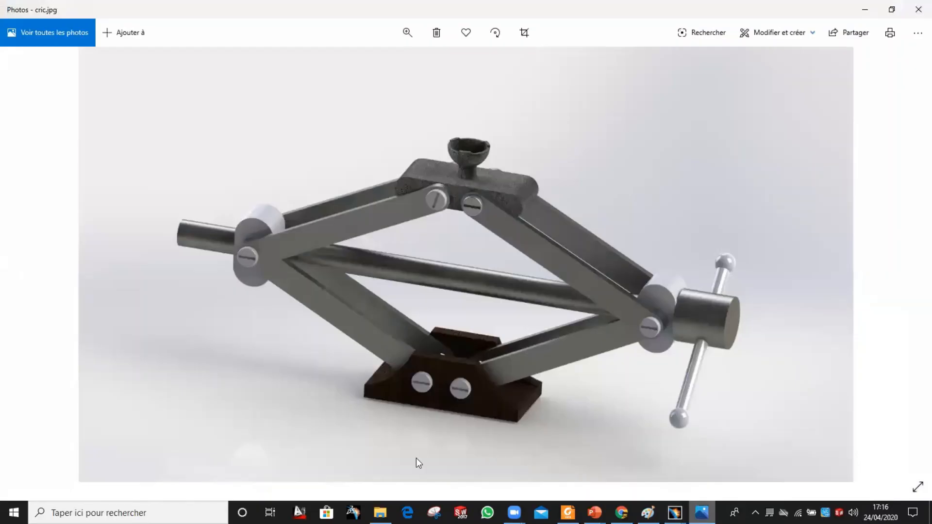
mouse_move(674, 512)
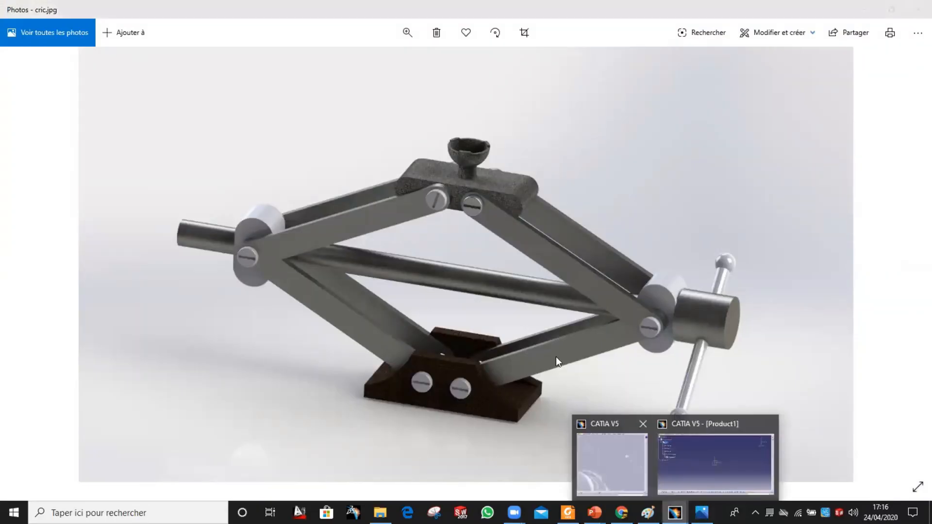
click(703, 482)
middle_drag(554, 281, 575, 374)
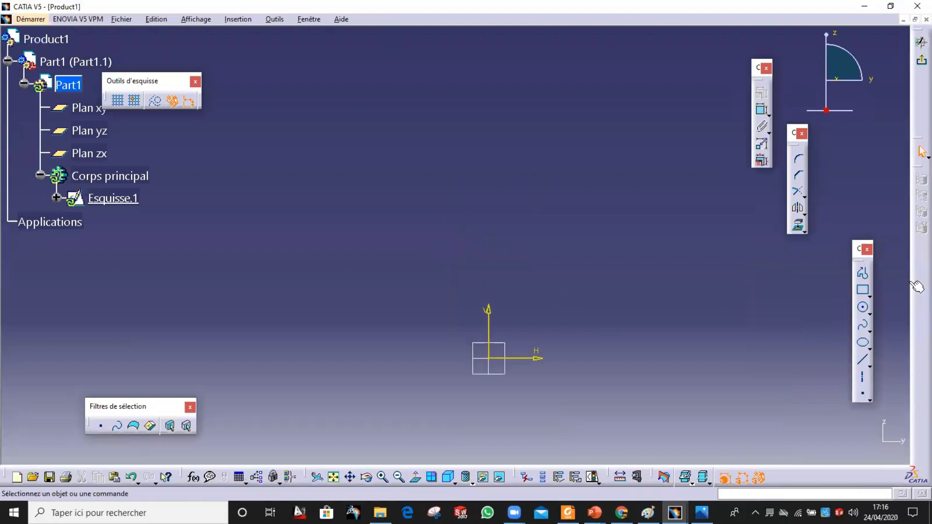
Sketch an open half-profile from the origin: about 59 mm horizontal, 8 mm vertical, a three-point arc, and a horizontal line to the vertical axis
click(863, 273)
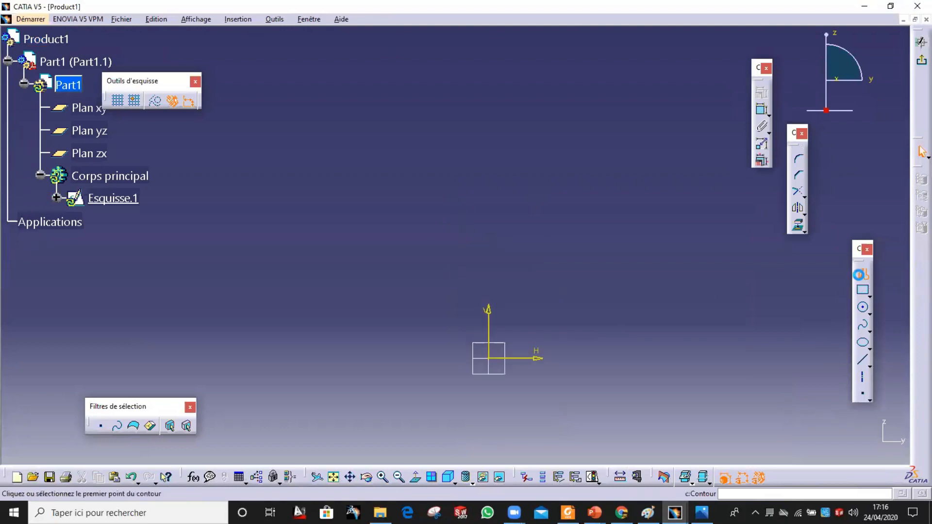
click(489, 358)
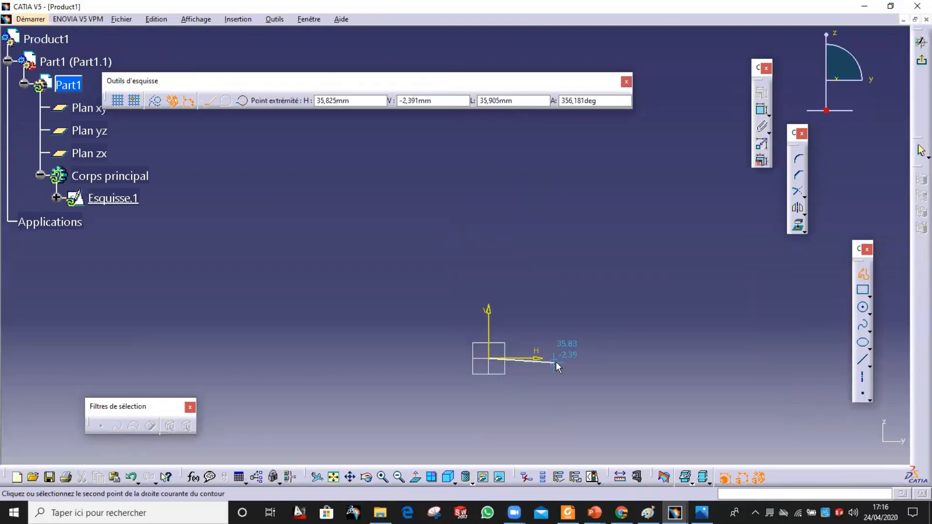
click(597, 358)
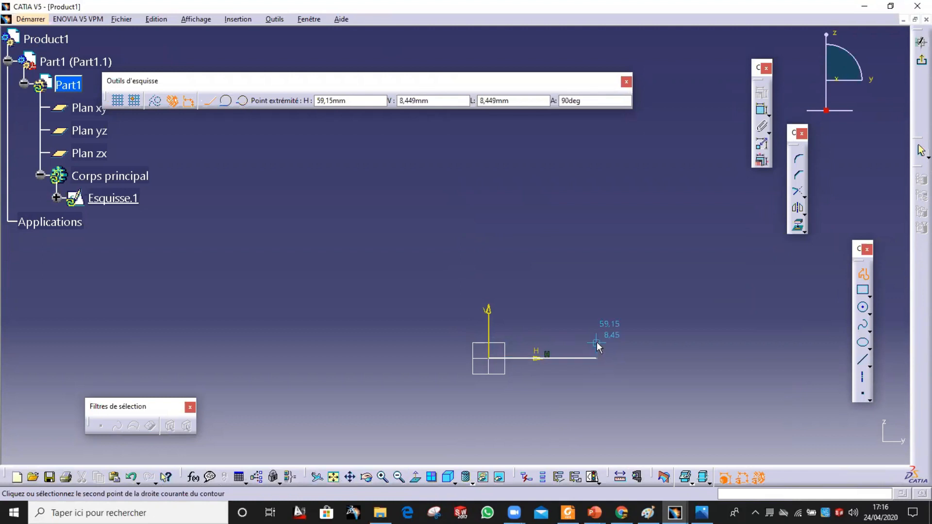
click(596, 345)
click(241, 100)
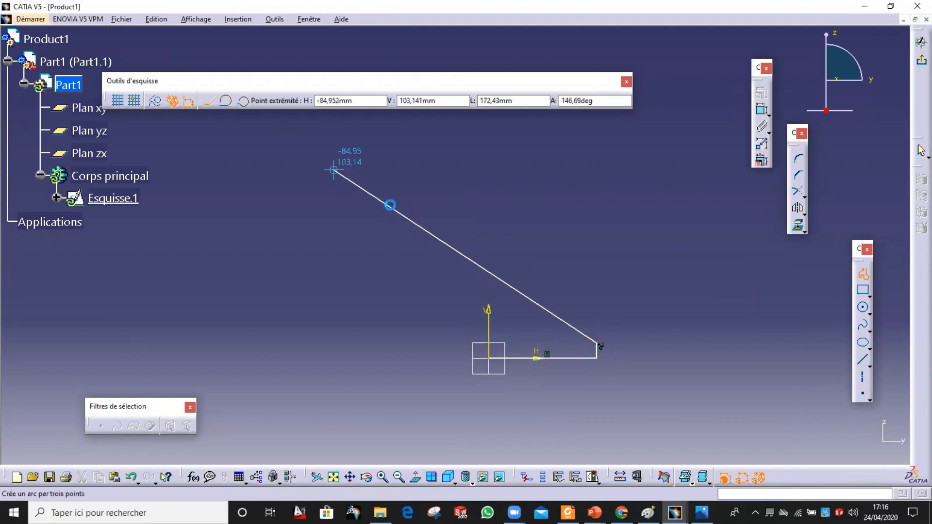
click(533, 299)
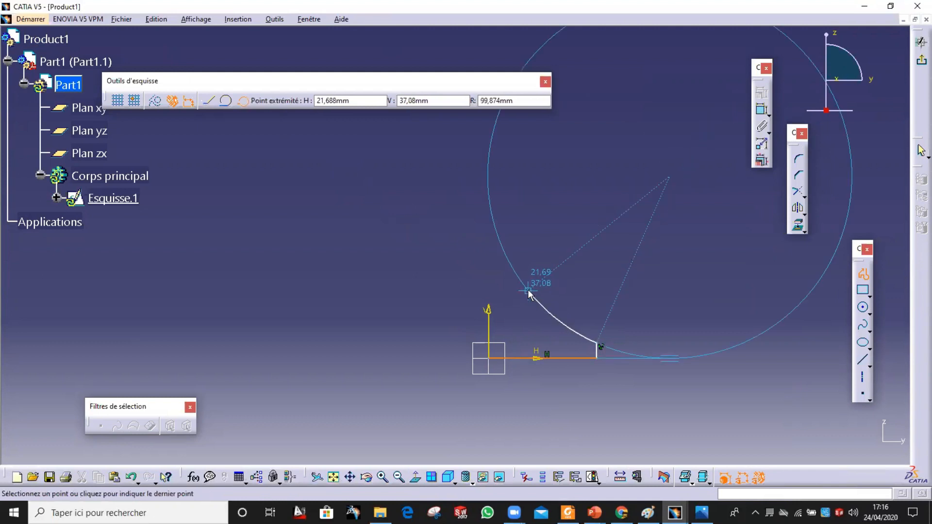
click(528, 291)
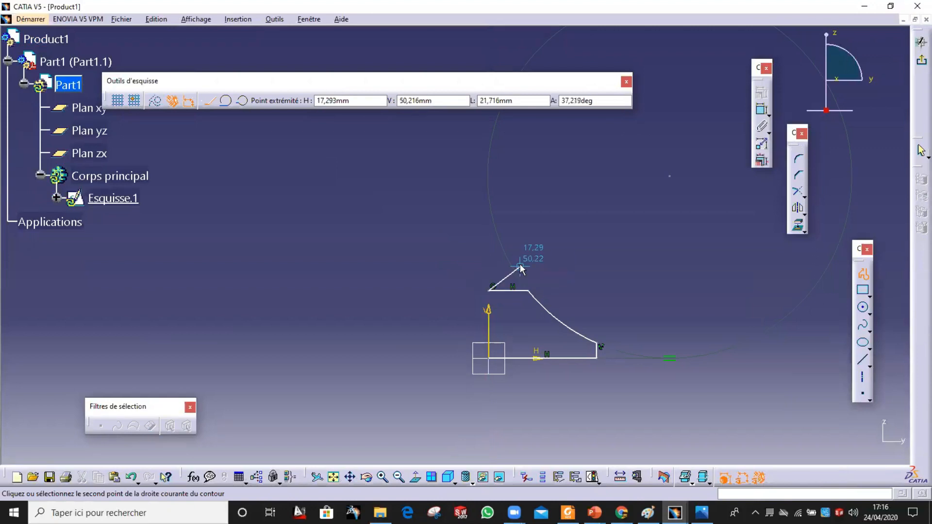
double_click(488, 291)
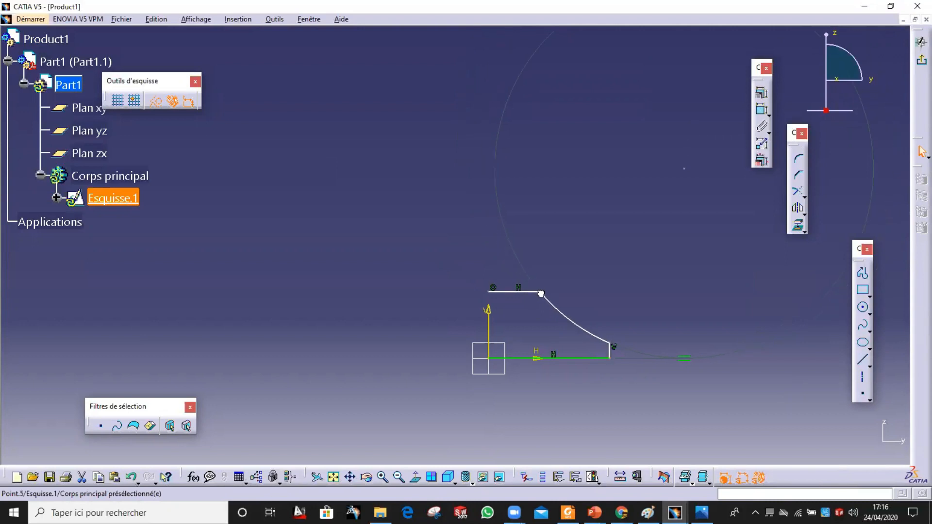
Mirror the half-profile's lines and arc about the vertical axis to close the base outline
ctrl+click(609, 350)
ctrl+click(598, 358)
ctrl+click(526, 291)
click(798, 208)
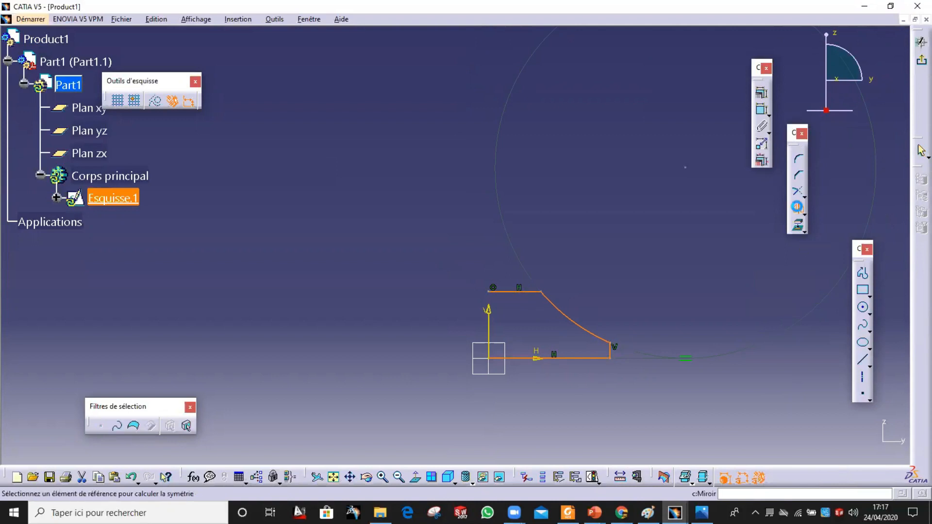
click(489, 318)
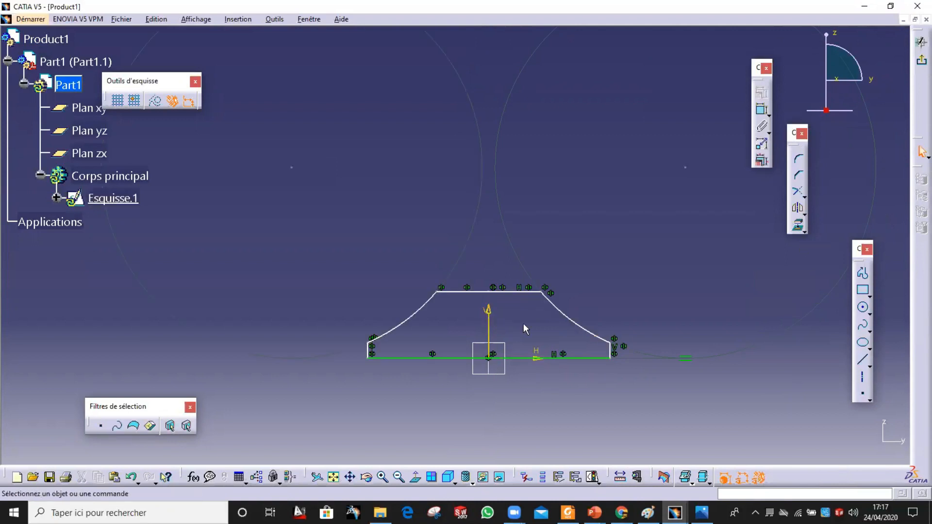
Draw a circle inside the right half of the outline and set its diameter to 14 mm
click(862, 308)
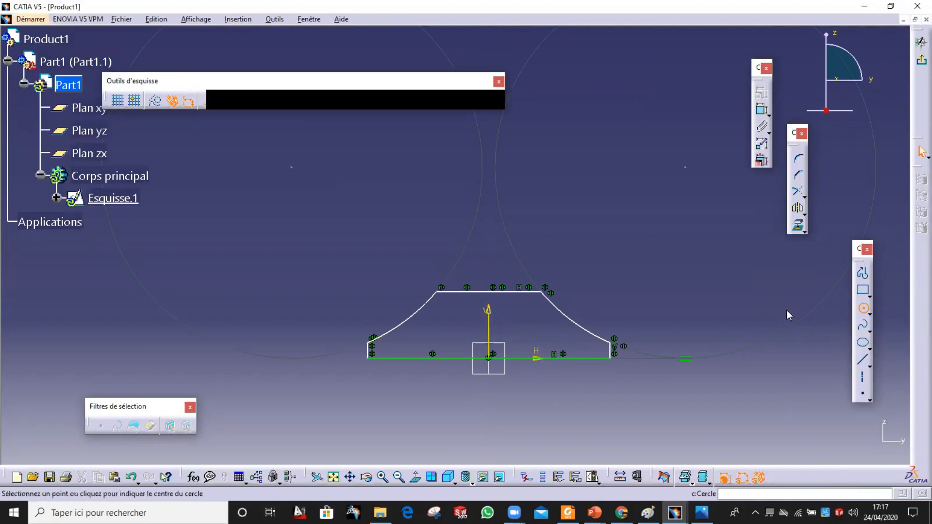
click(522, 318)
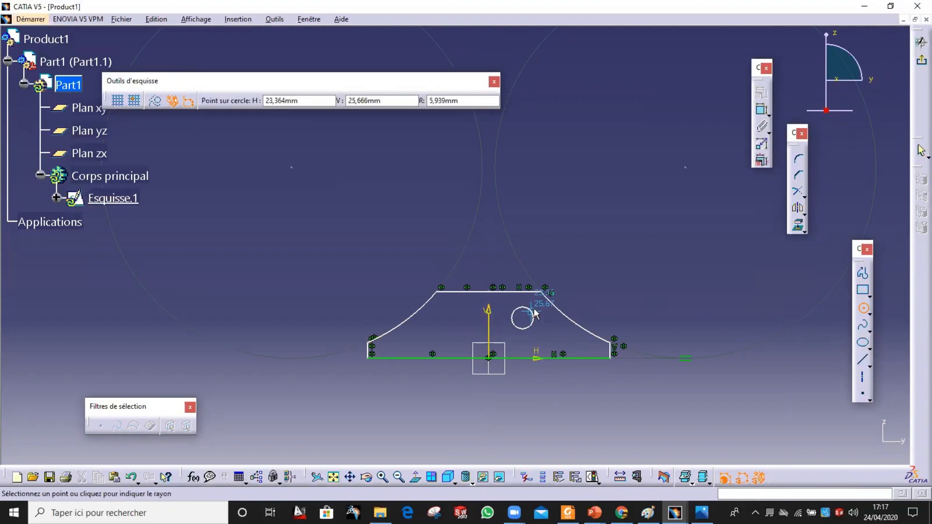
click(534, 312)
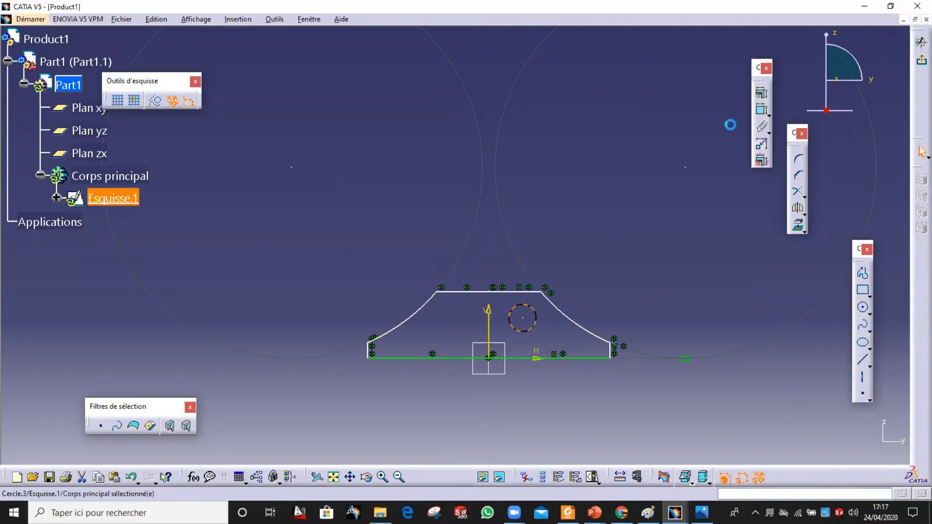
click(762, 109)
click(535, 313)
click(621, 248)
double_click(621, 250)
text(15)
key(Return)
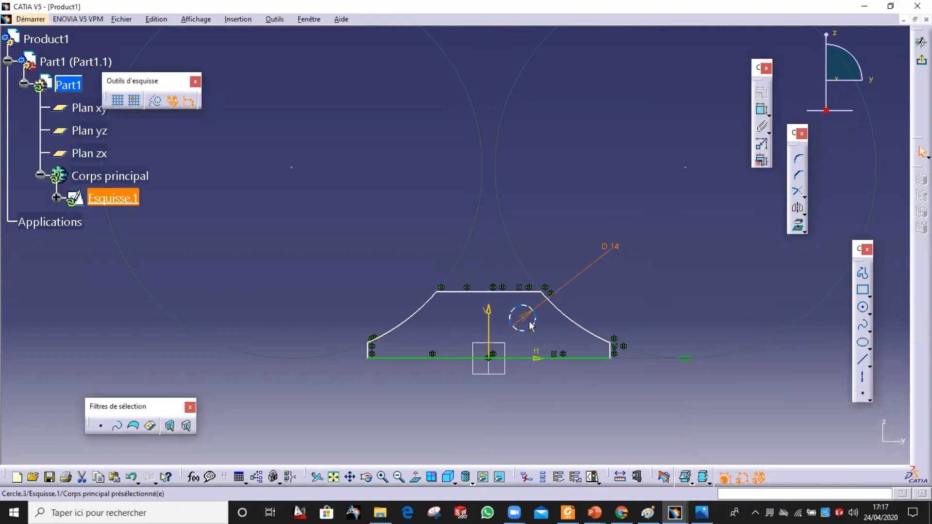
Mirror the 14 mm circle about the vertical axis and exit the sketch
click(534, 314)
click(797, 208)
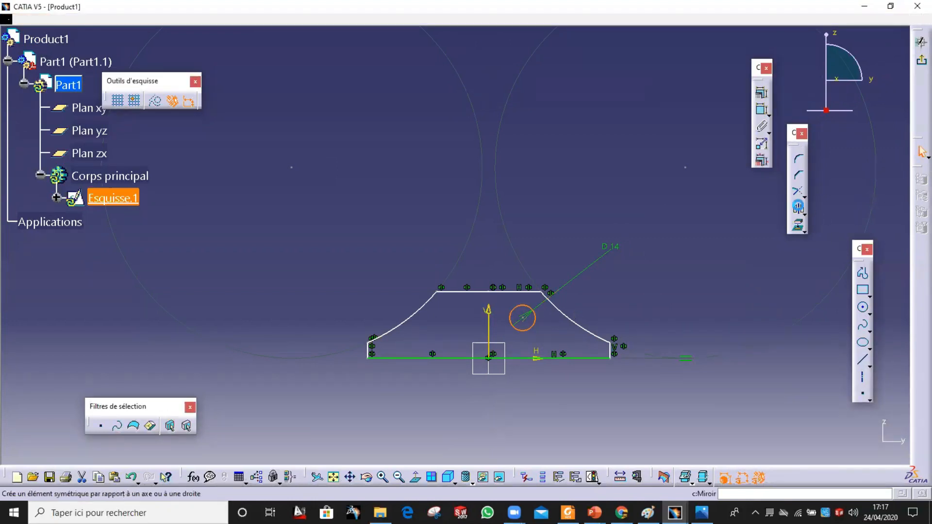
click(488, 320)
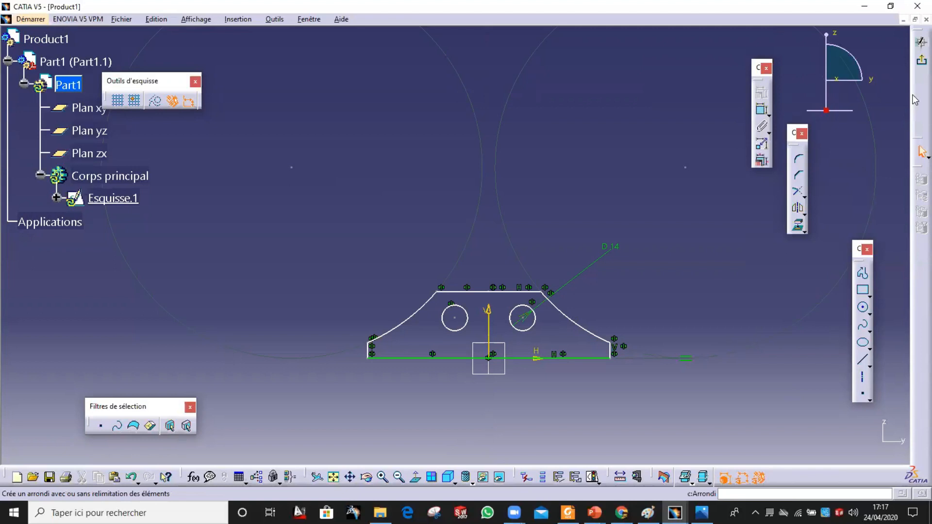
click(921, 59)
Extrude the sketched outline with its two holes into a thin solid side plate
click(771, 225)
middle_drag(655, 261, 557, 308)
click(852, 308)
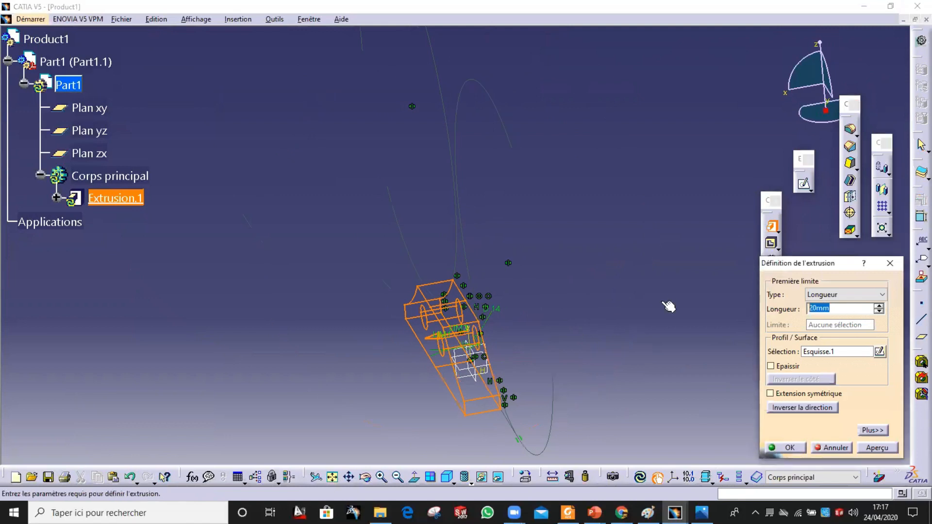
click(787, 448)
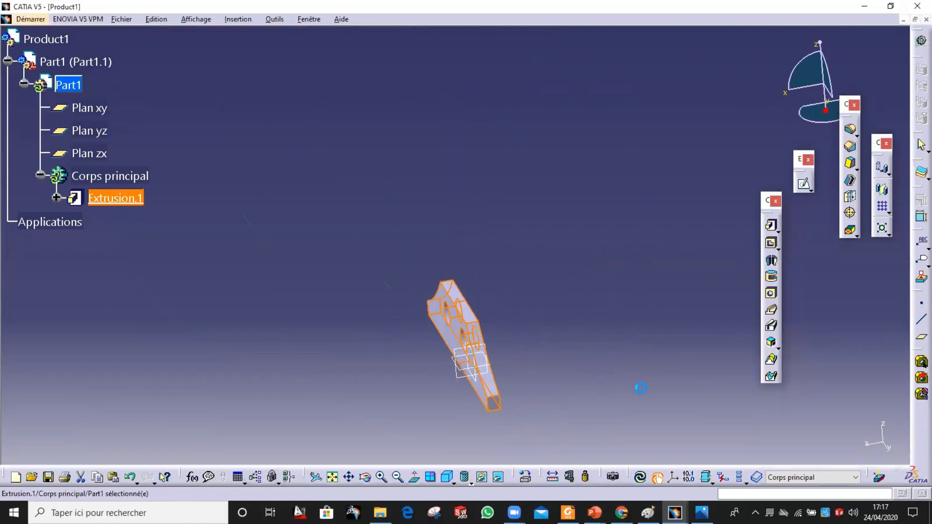
middle_drag(679, 310, 689, 238)
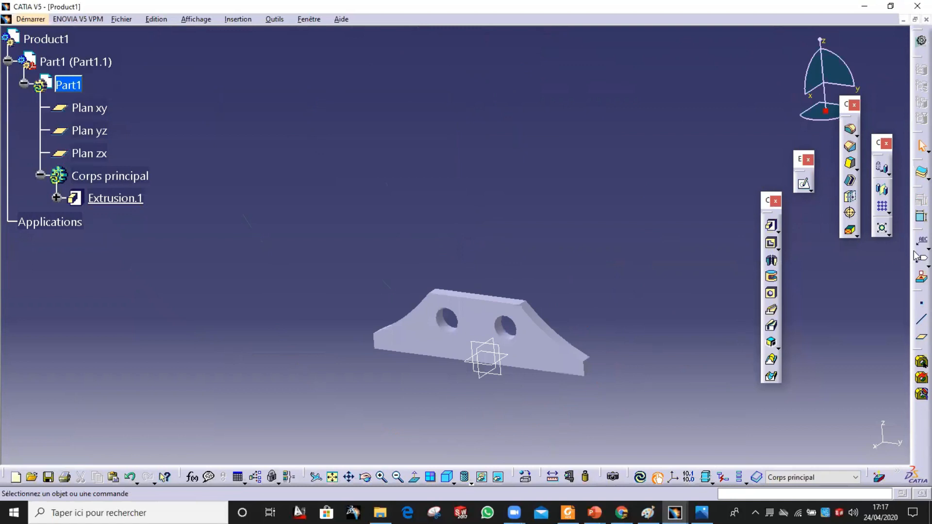
Create a reference plane offset 25 mm from the side plate's flat face
click(920, 338)
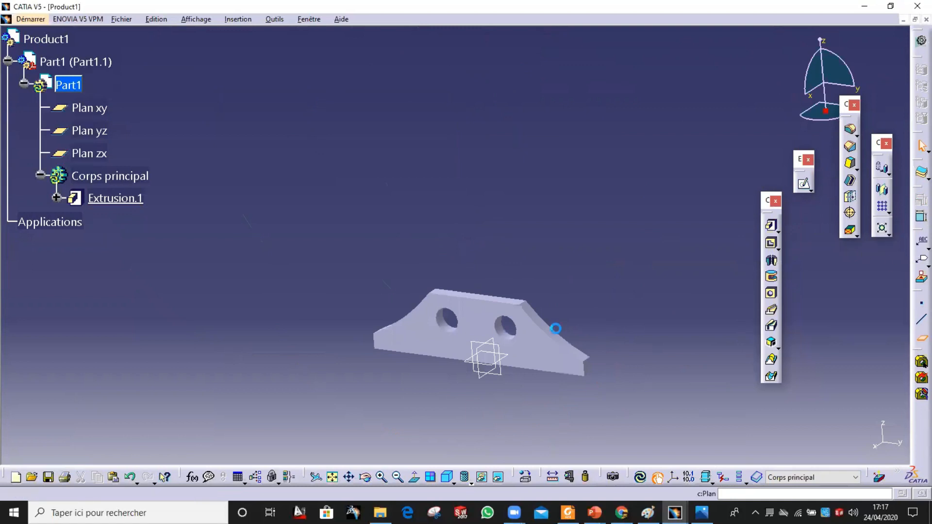
click(541, 349)
middle_drag(575, 288, 410, 340)
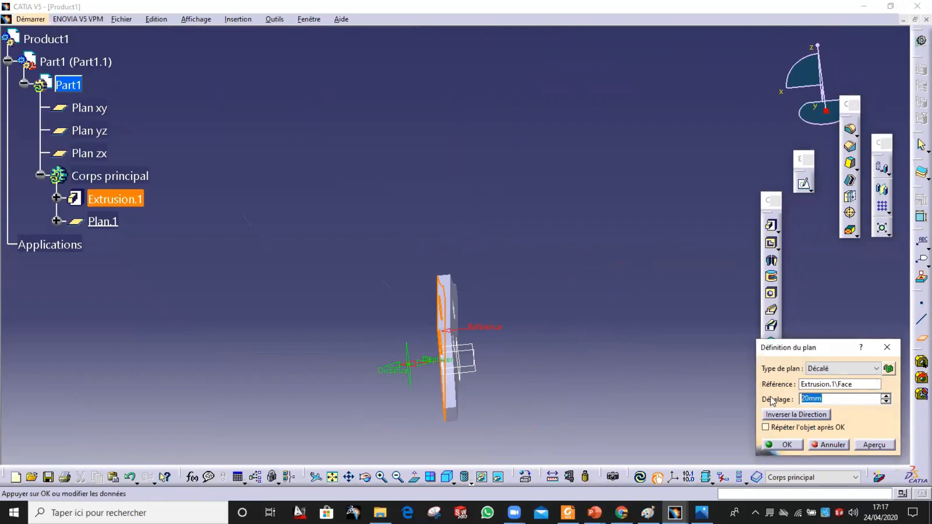
click(877, 444)
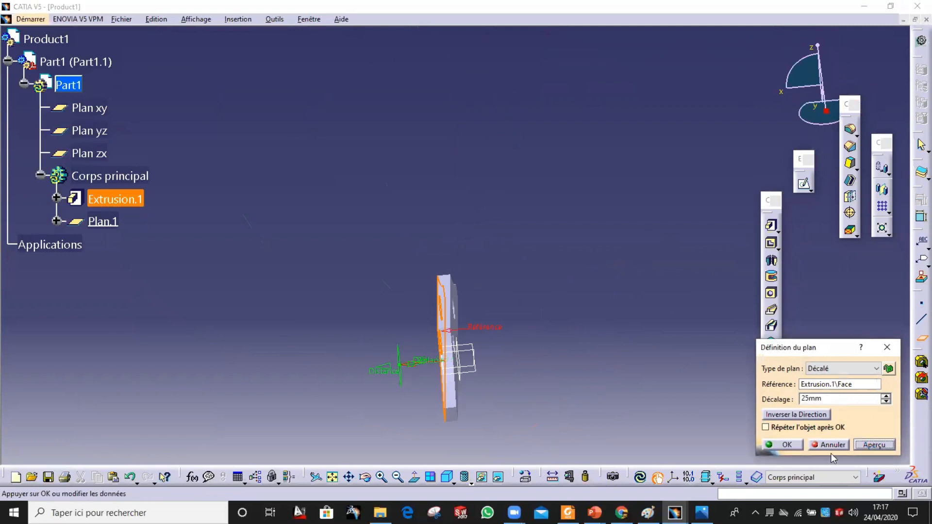
click(782, 444)
middle_drag(643, 385, 626, 275)
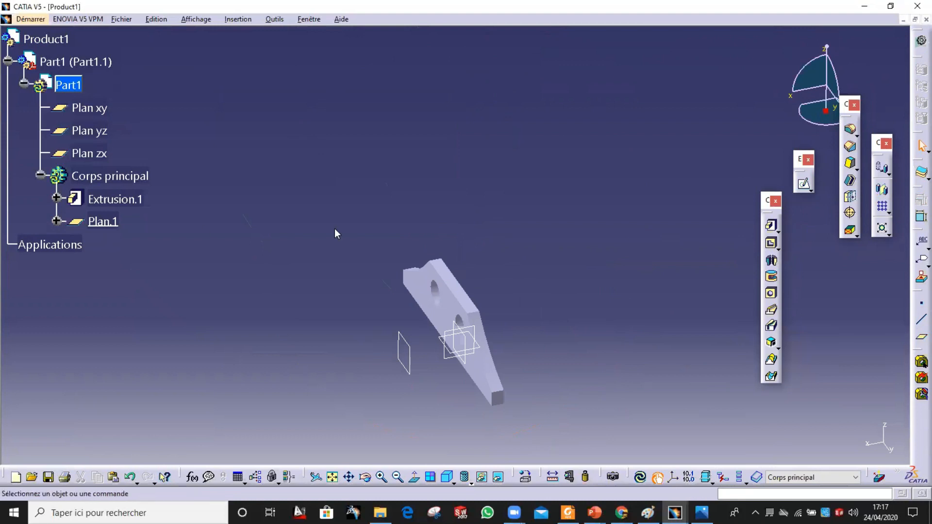
Mirror the extruded side plate about the offset plane to form the second side plate
click(116, 201)
click(882, 189)
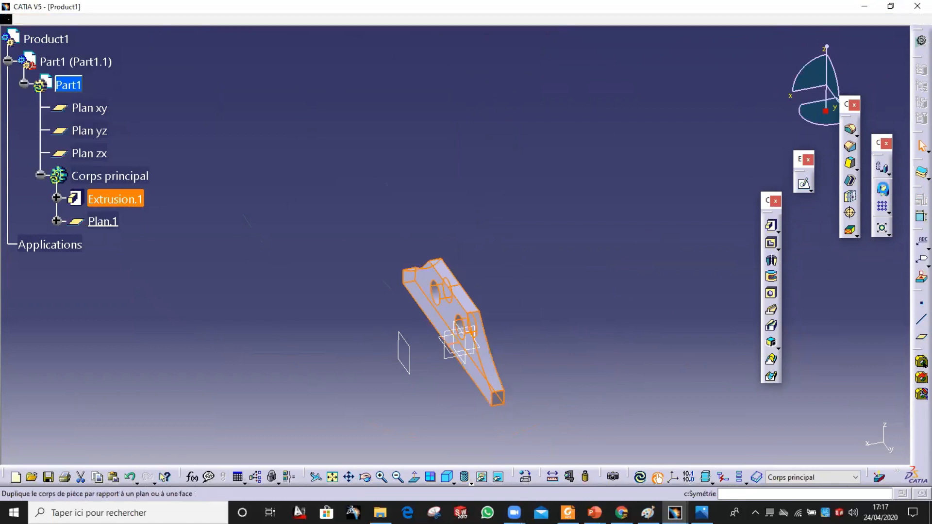
click(415, 351)
middle_drag(416, 357, 361, 356)
click(831, 448)
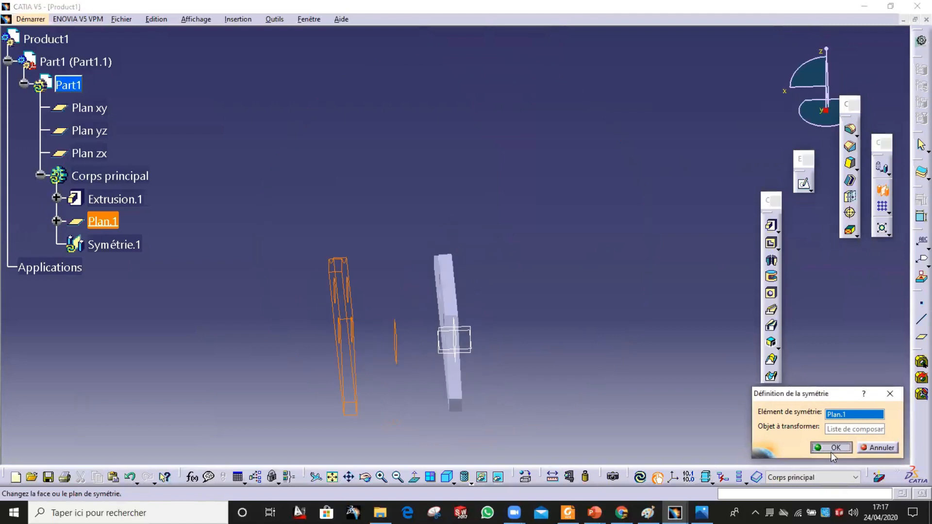
middle_drag(510, 383, 360, 284)
click(359, 284)
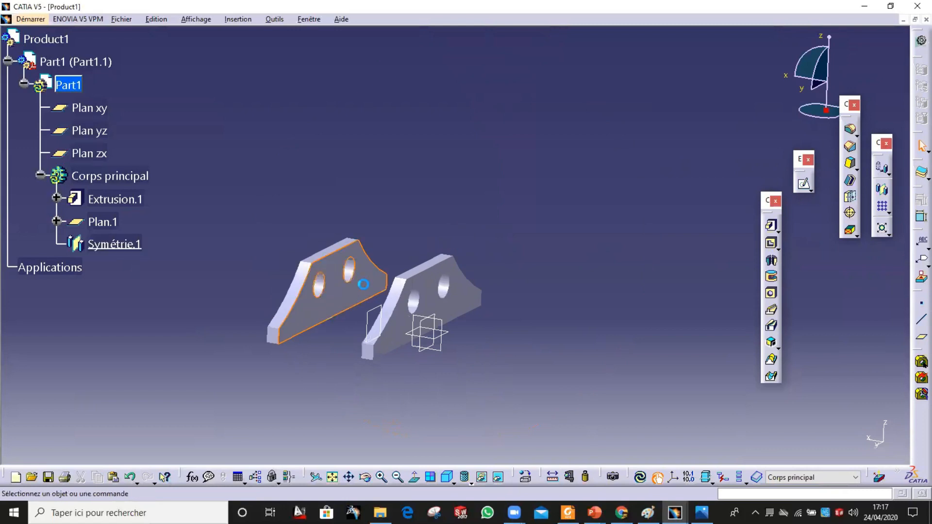
Start a sketch on the side plate's inner face and project its bottom edge and both short vertical end edges into it
click(803, 183)
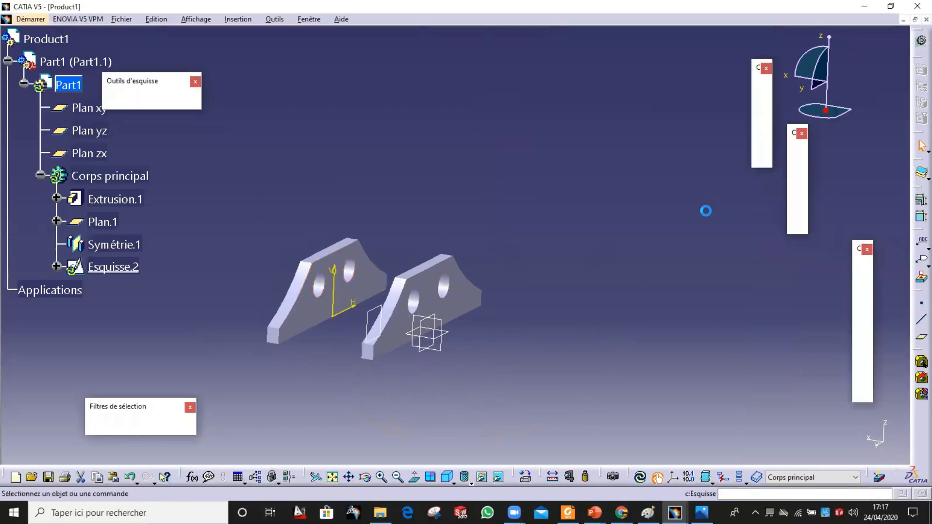
mouse_move(486, 287)
middle_down()
mouse_move(624, 310)
mouse_move(401, 241)
middle_up()
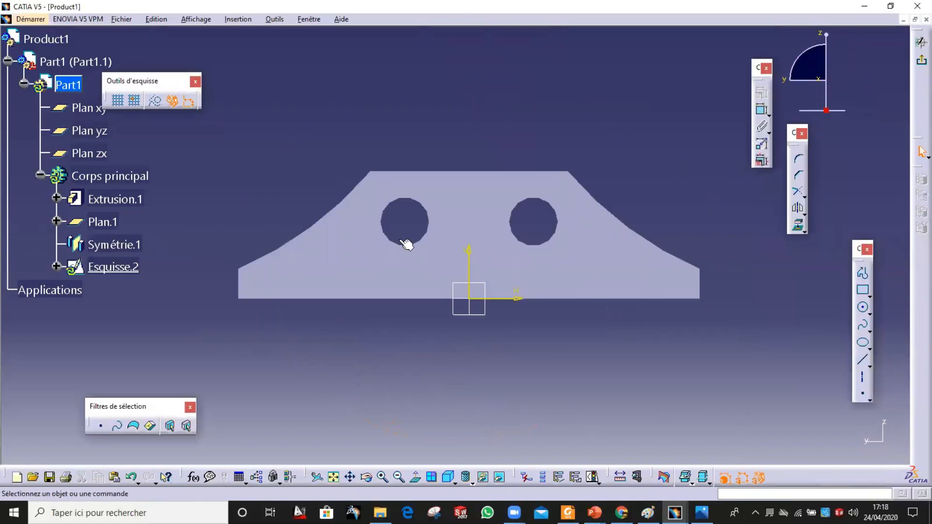
middle_drag(456, 351, 414, 321)
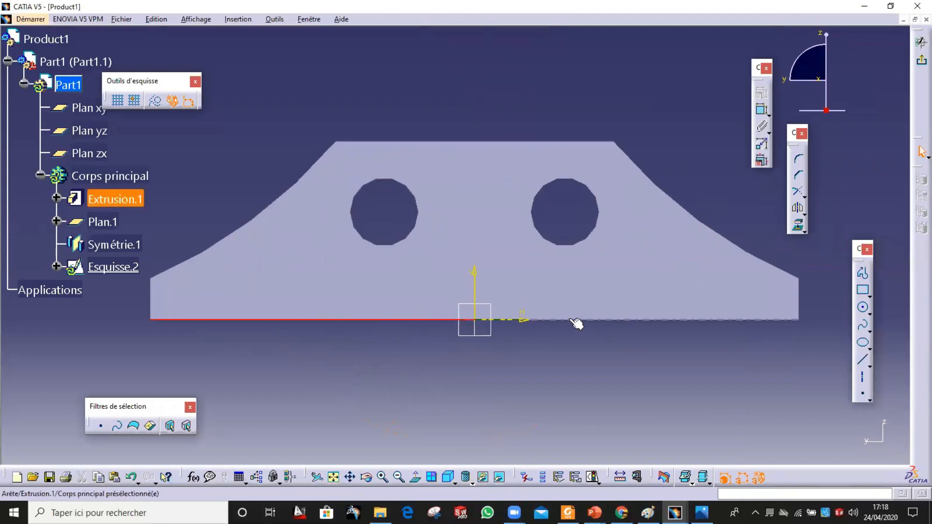
ctrl+click(151, 304)
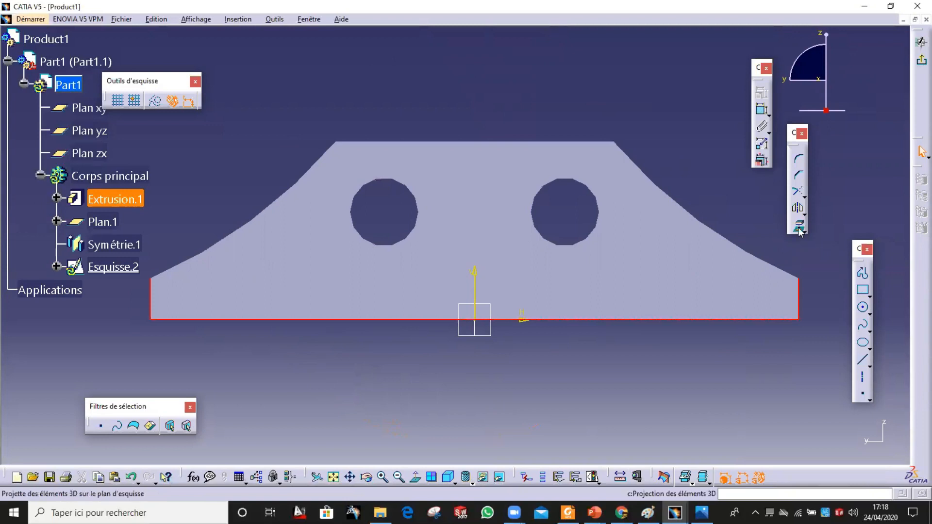
click(798, 228)
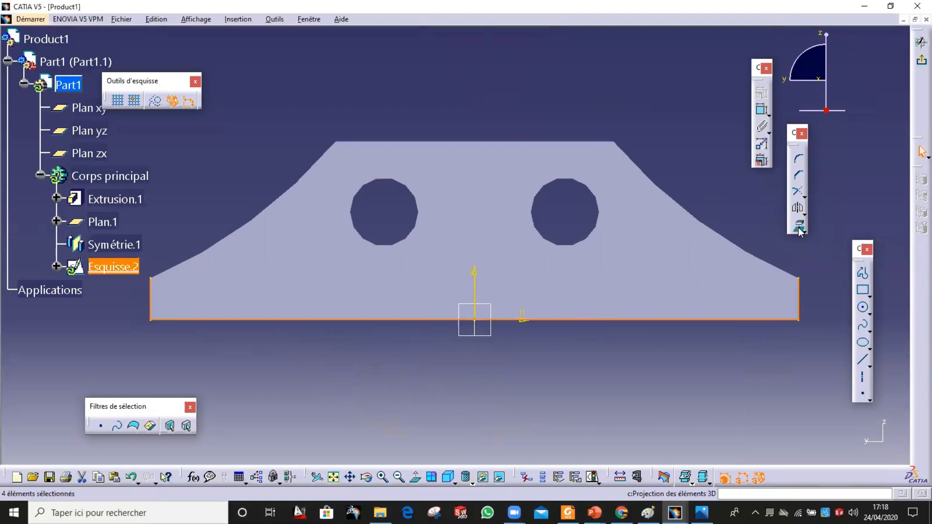
Close the projected profile with a horizontal line joining the upper ends of the two short edges, and exit the sketch
click(864, 361)
click(798, 278)
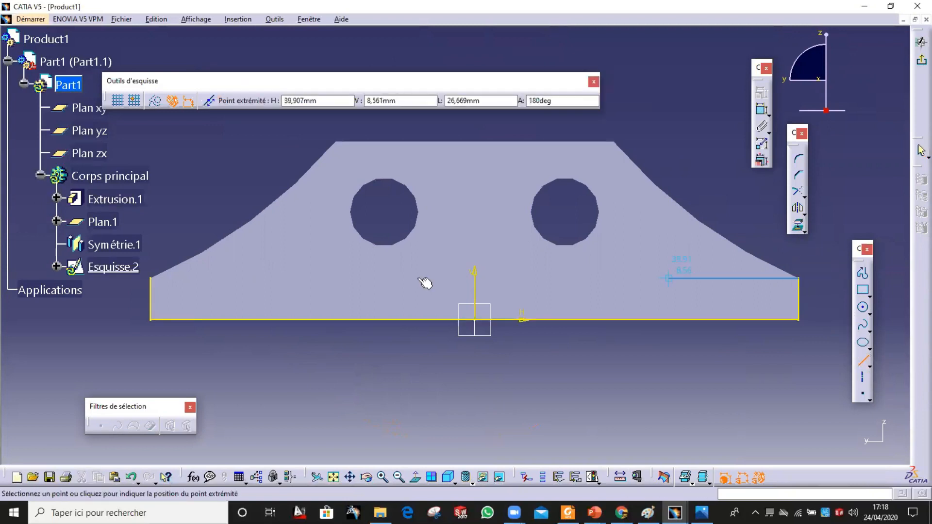
click(147, 277)
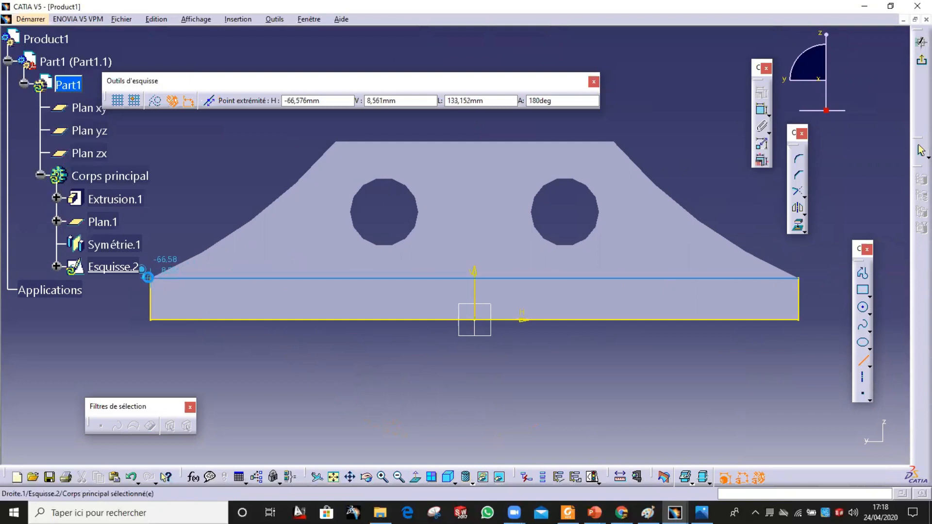
click(917, 62)
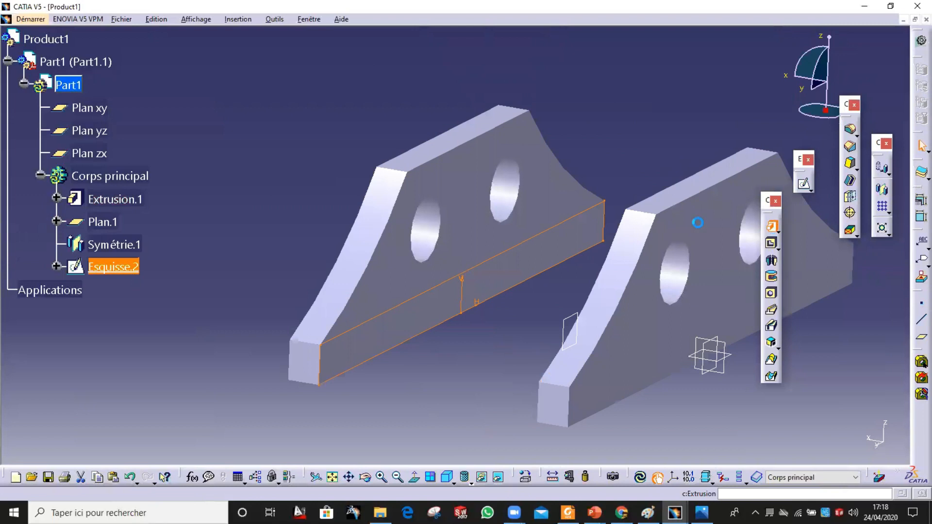
Extrude the strip profile with the Jusqu'au plan limit up to the opposite side plate's inner face, forming the base between the plates
click(772, 226)
click(864, 294)
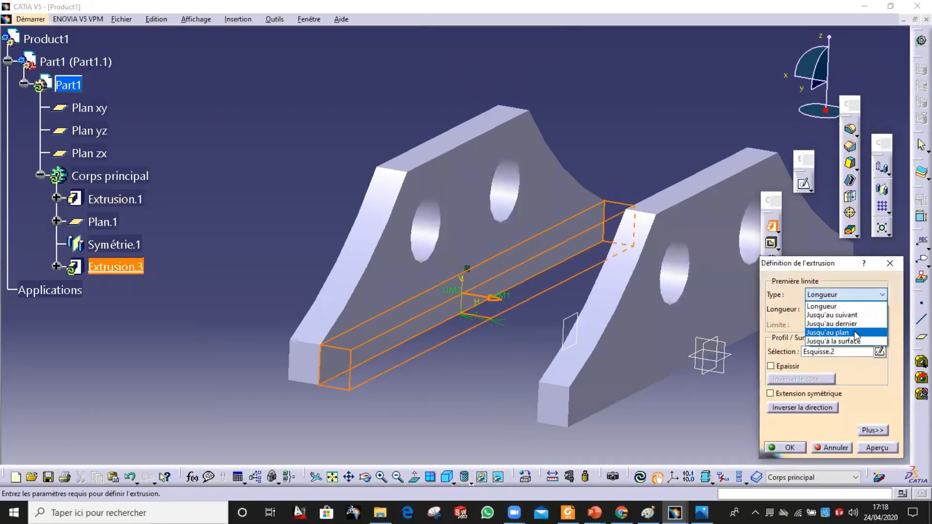
click(835, 328)
middle_drag(689, 300, 645, 242)
click(645, 243)
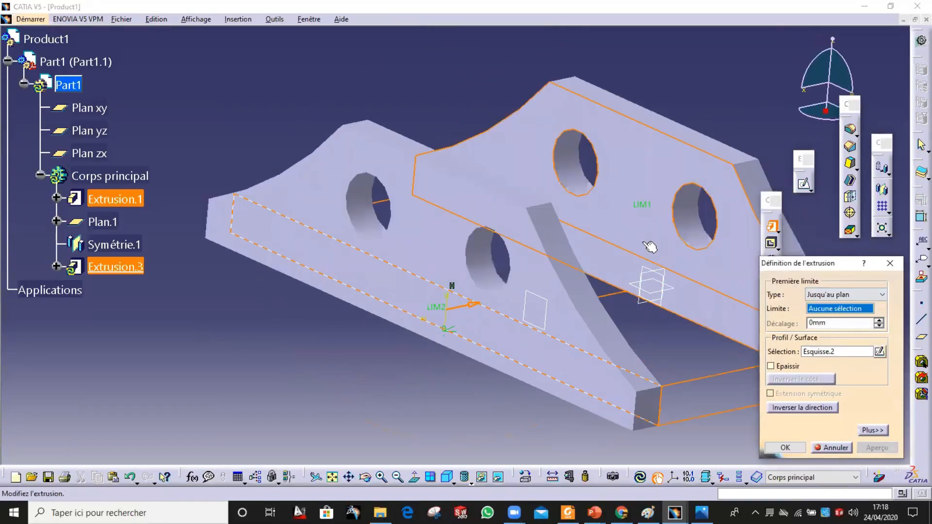
click(790, 448)
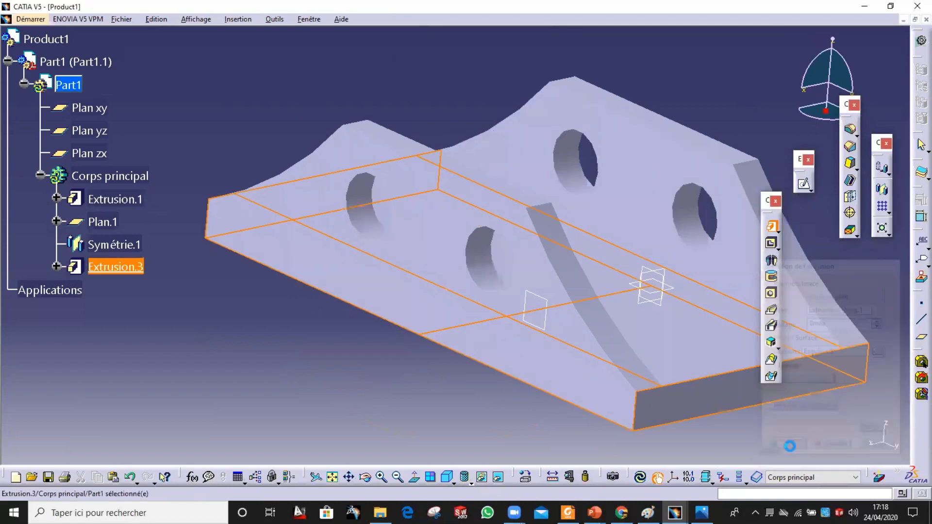
Inspect the base from several sides and compare it with the scissor jack picture cric.jpg in Photos
middle_drag(738, 435, 499, 224)
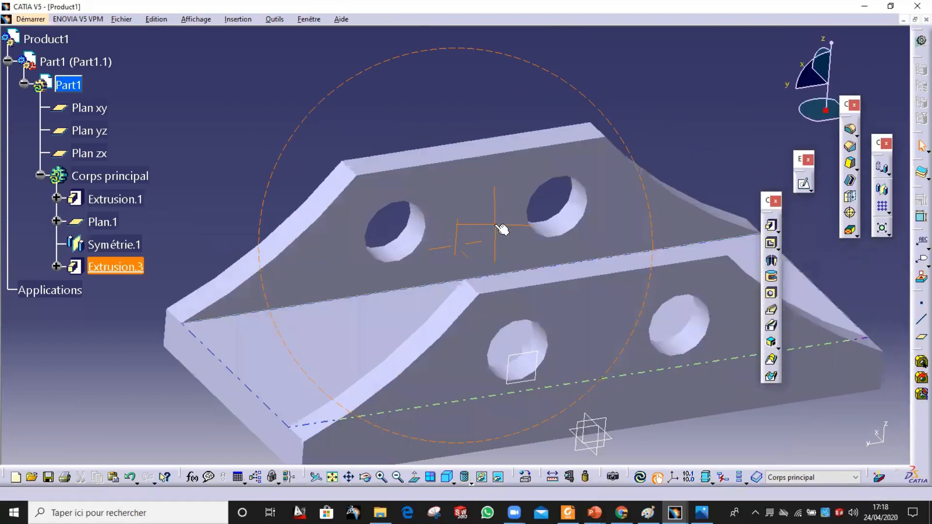
click(23, 83)
middle_drag(280, 167, 353, 333)
middle_drag(338, 240, 365, 167)
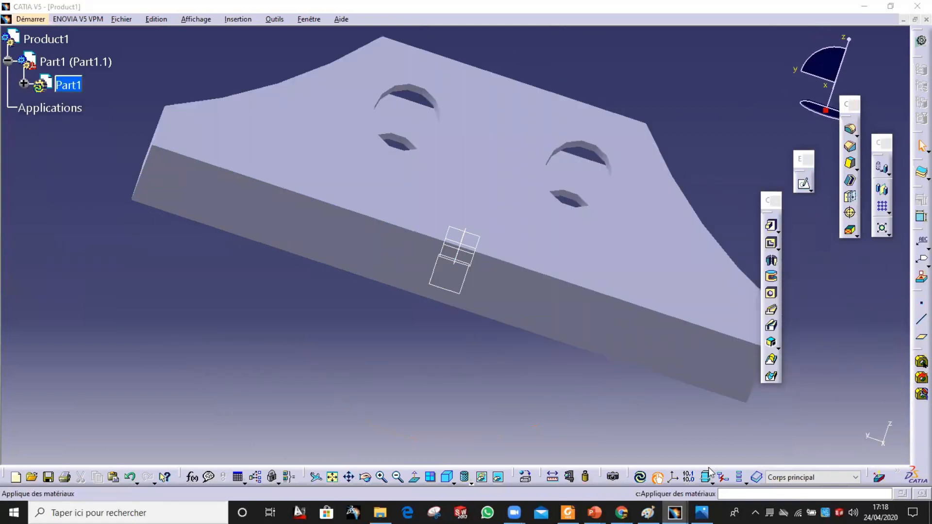
click(701, 512)
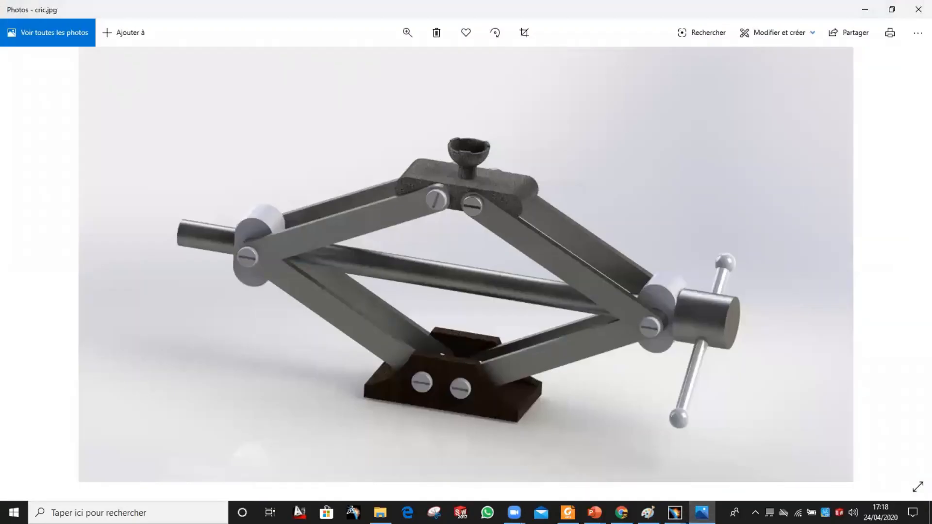
mouse_move(674, 513)
click(727, 475)
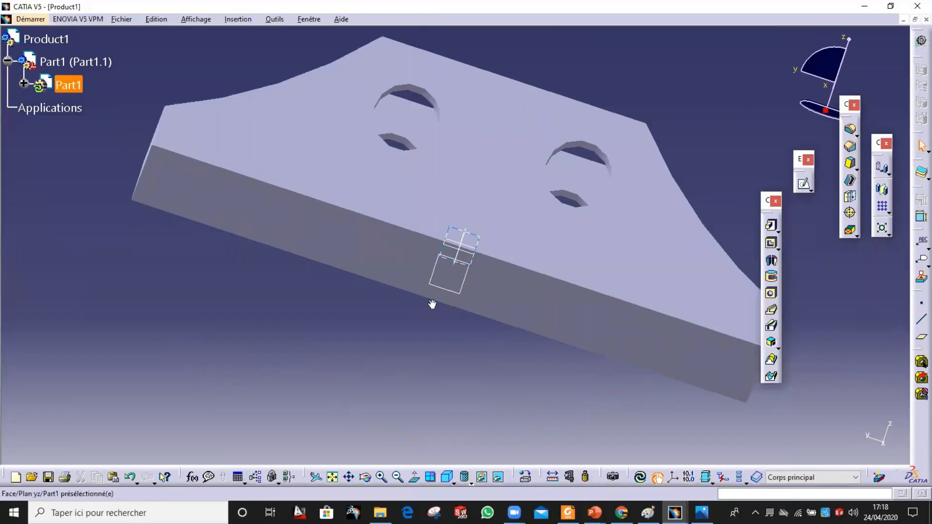
Activate Product1, insert a new part with the option to define a new origin point, and open its main body for editing
double_click(45, 39)
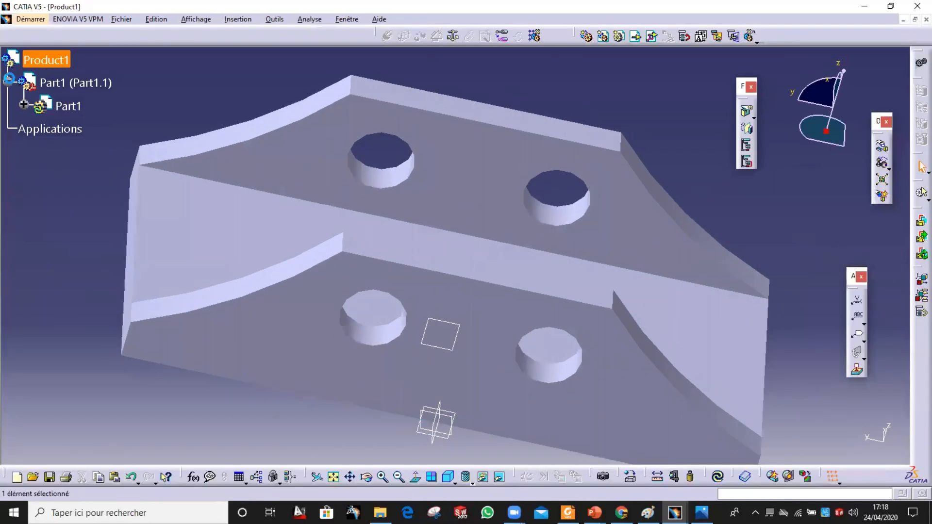
click(8, 82)
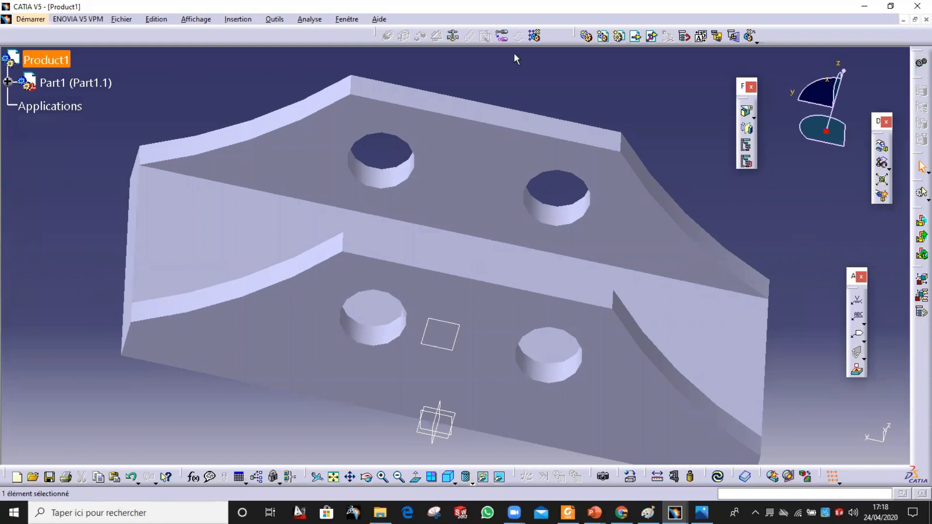
click(619, 36)
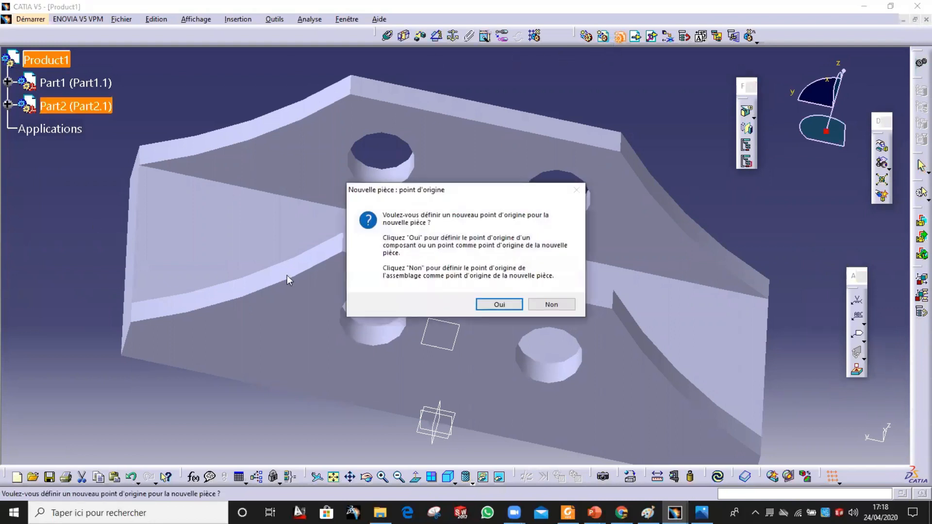
click(501, 305)
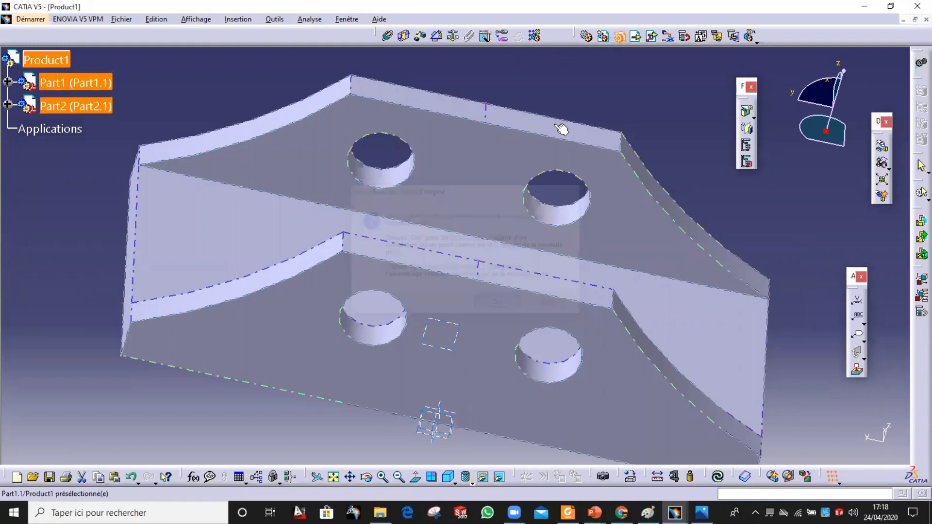
click(8, 105)
click(24, 127)
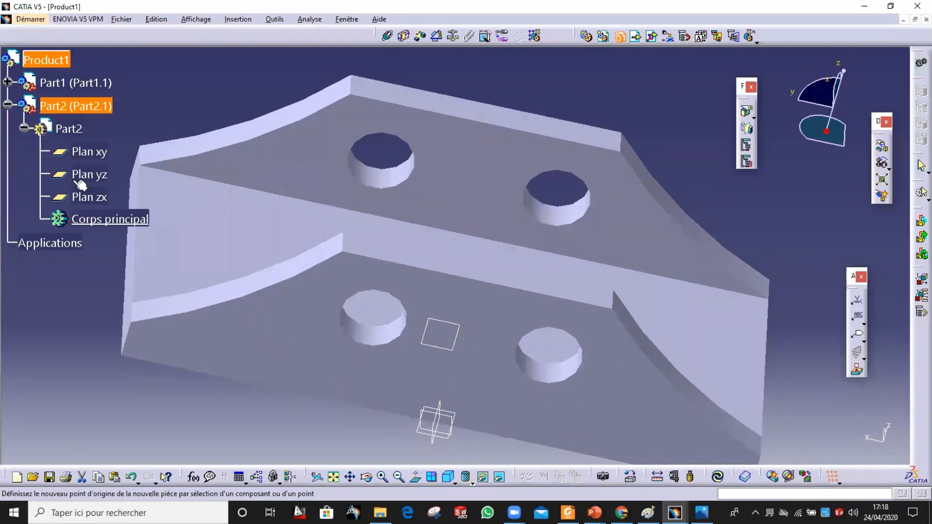
double_click(101, 219)
Start a sketch in the new part on the side plate's inner face and project one hole's circular edge into it
middle_drag(371, 267, 246, 348)
click(270, 329)
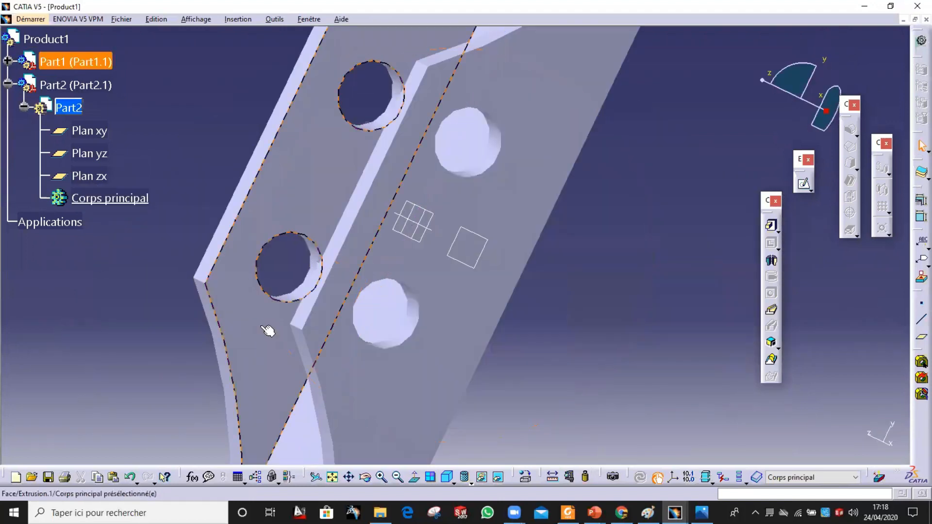
click(798, 184)
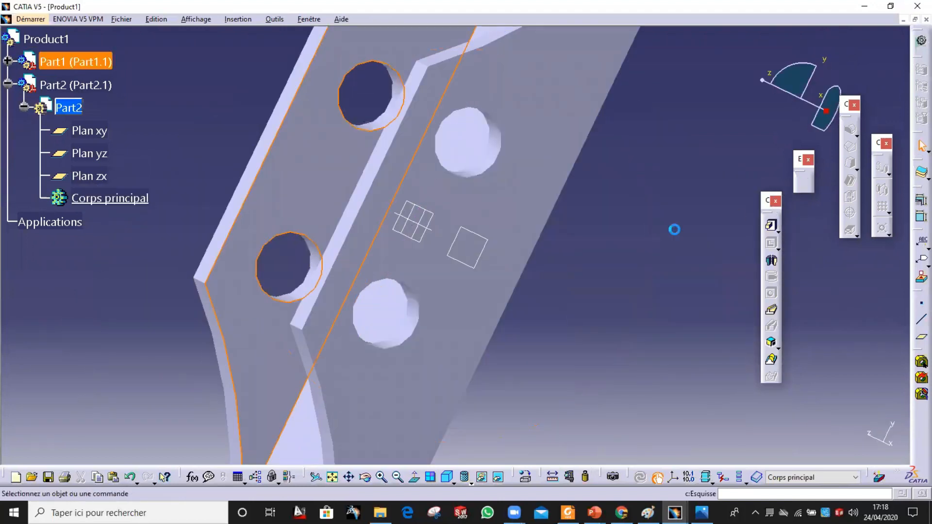
middle_drag(418, 286, 403, 380)
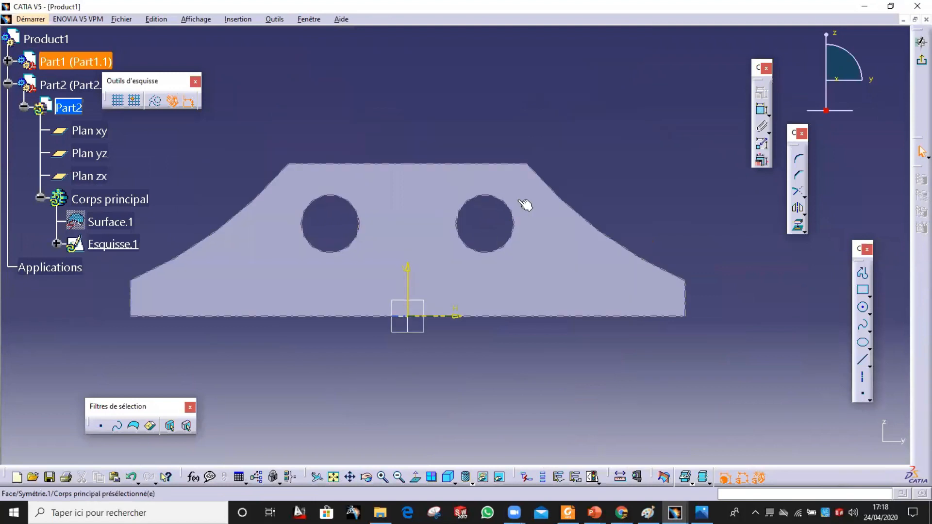
click(509, 209)
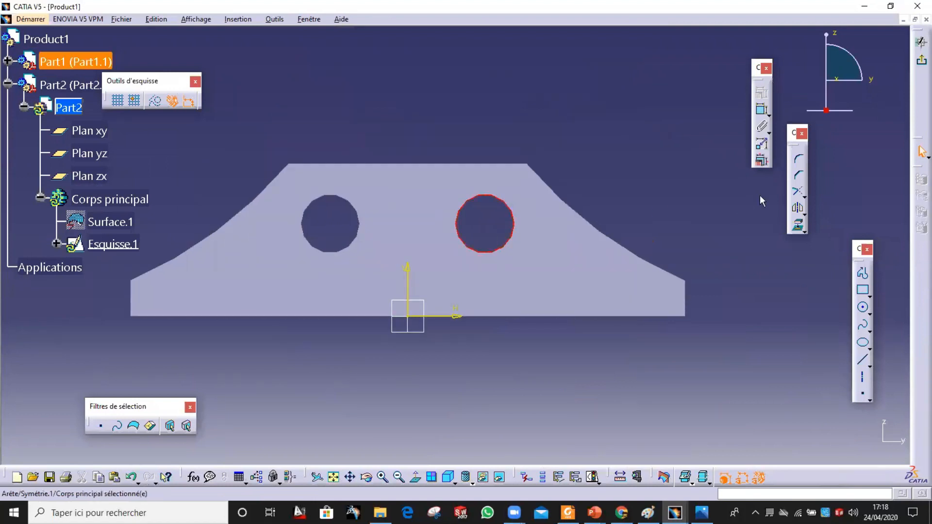
click(798, 224)
Draw a circle above and beyond the base plate, set its diameter to 14 mm, and shift its centre slightly
middle_drag(576, 145, 554, 335)
middle_drag(544, 288, 534, 333)
click(863, 307)
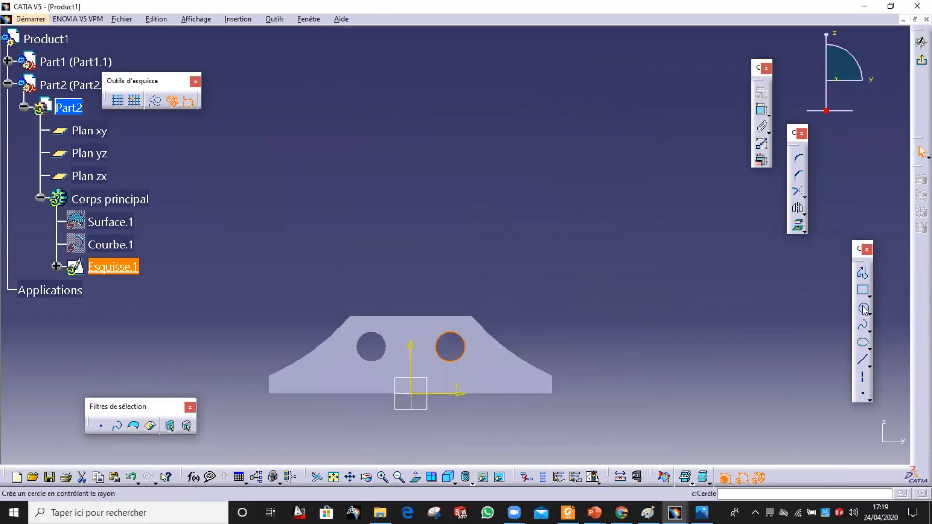
click(683, 184)
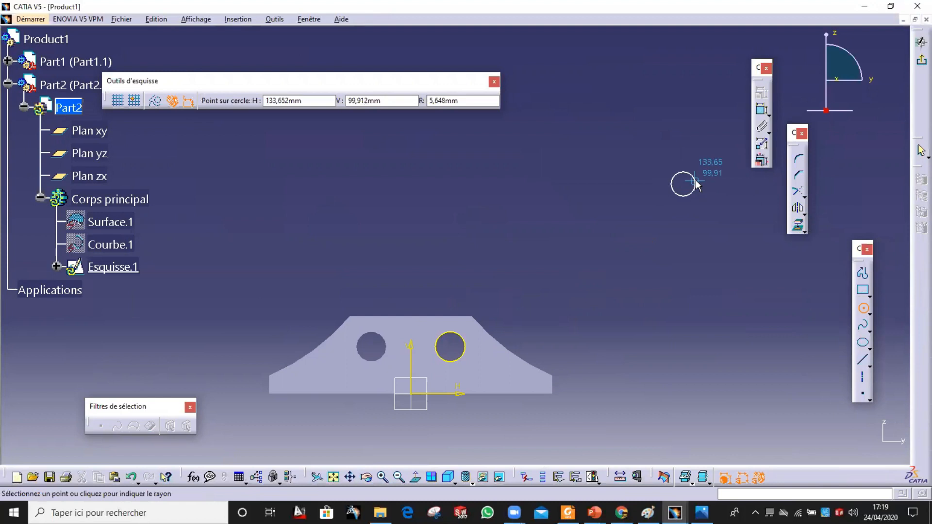
click(697, 184)
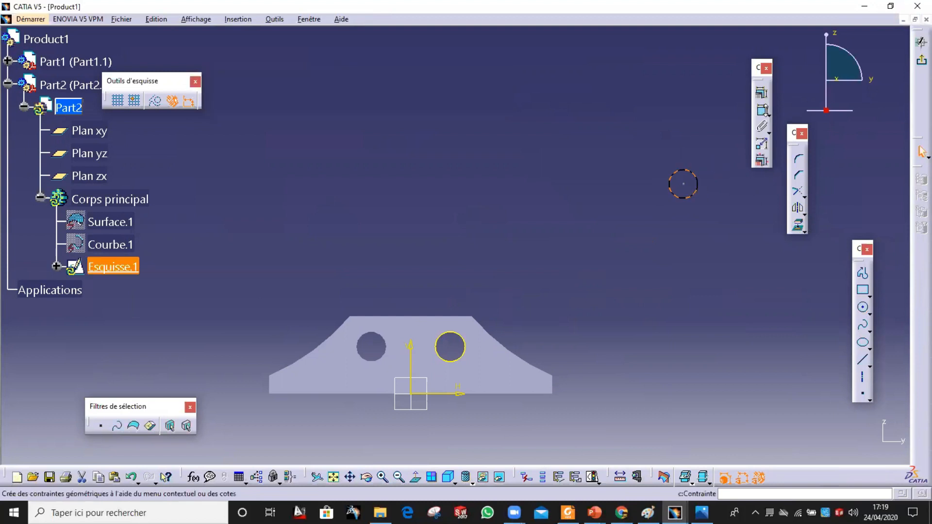
double_click(715, 108)
text(14mm)
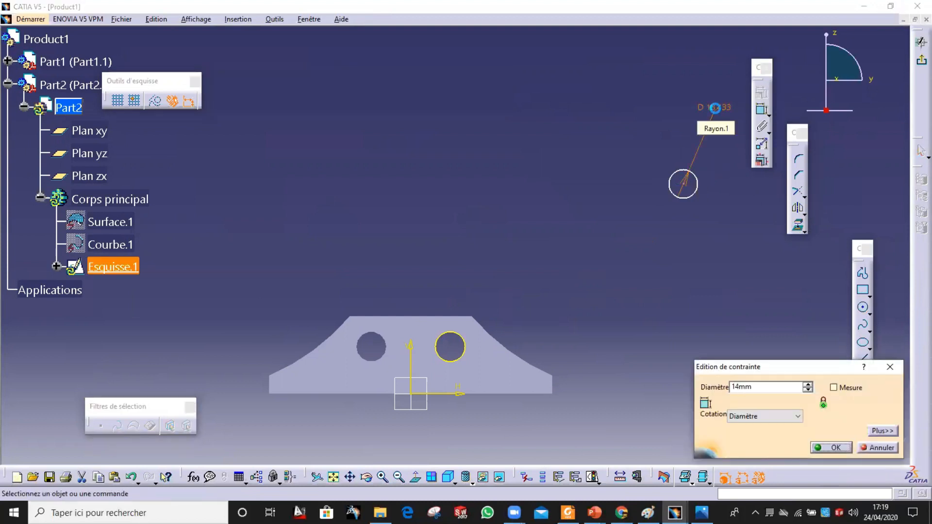
key(Return)
mouse_move(687, 187)
mouse_down()
mouse_move(665, 198)
mouse_move(667, 186)
mouse_move(683, 187)
mouse_up()
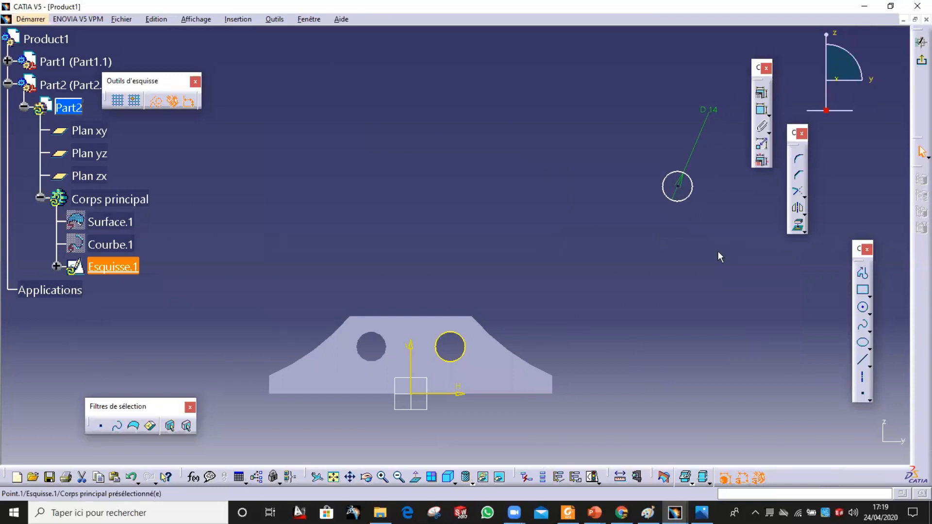
Draw larger circles concentric with the 14 mm circle and the projected hole, about 22 mm and 25 mm in diameter
click(862, 307)
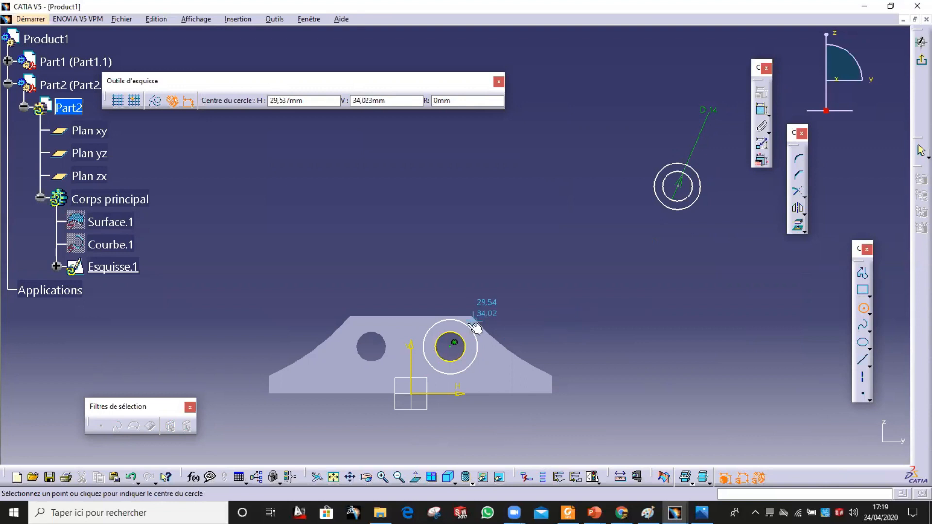
key(Escape)
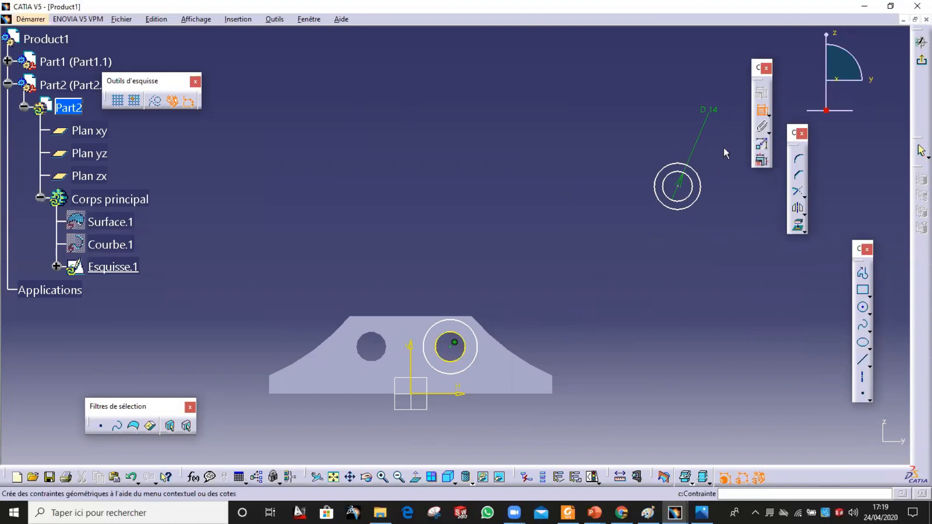
Dimension the larger circle around the 14 mm circle and set its diameter to 17 mm
click(762, 111)
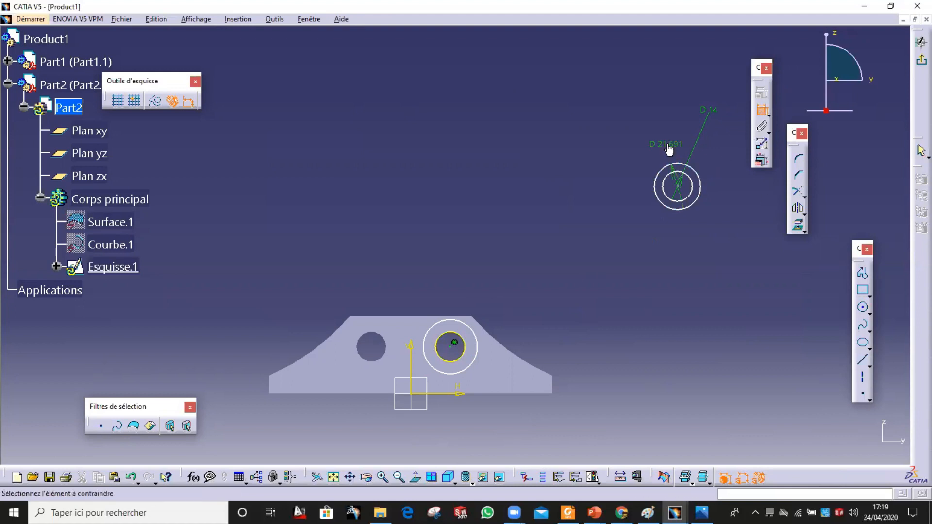
text(7)
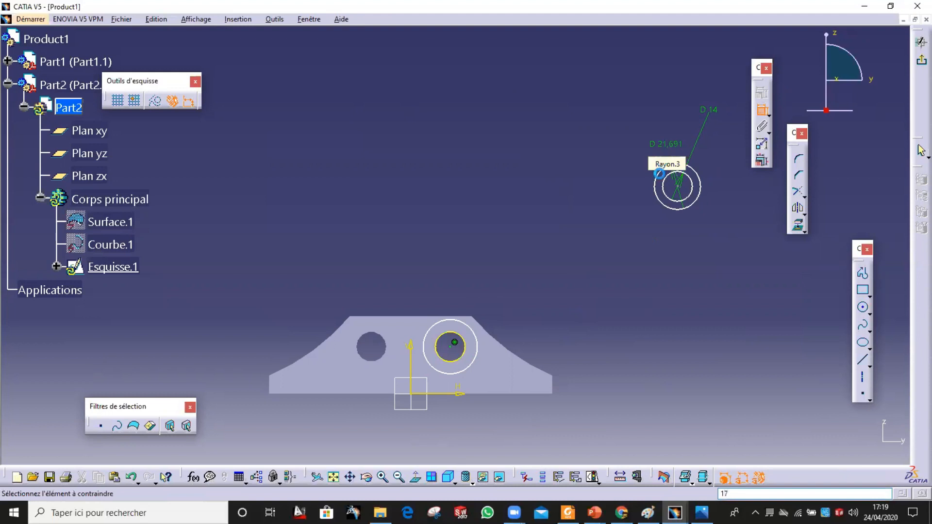
key(Return)
click(487, 279)
double_click(668, 144)
text(17)
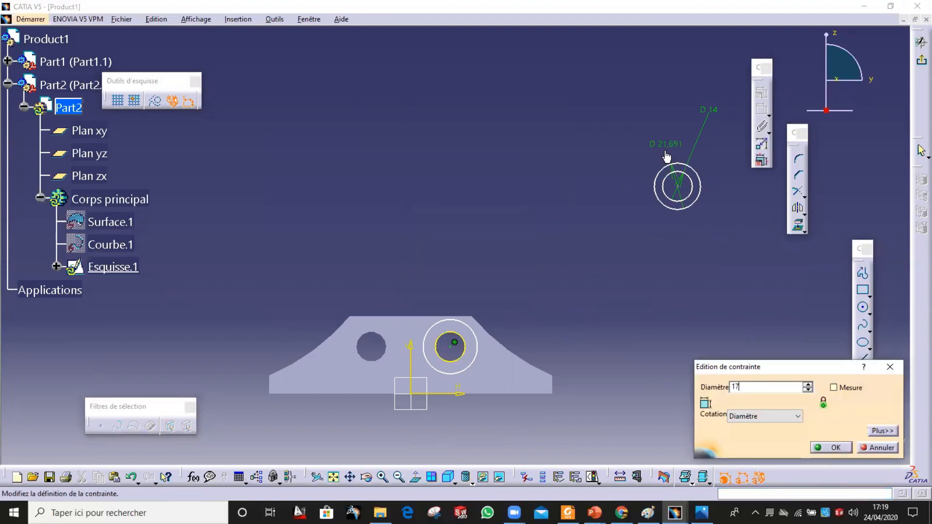
key(Return)
Dimension the larger circle around the projected hole and set its diameter to 17 mm
click(482, 329)
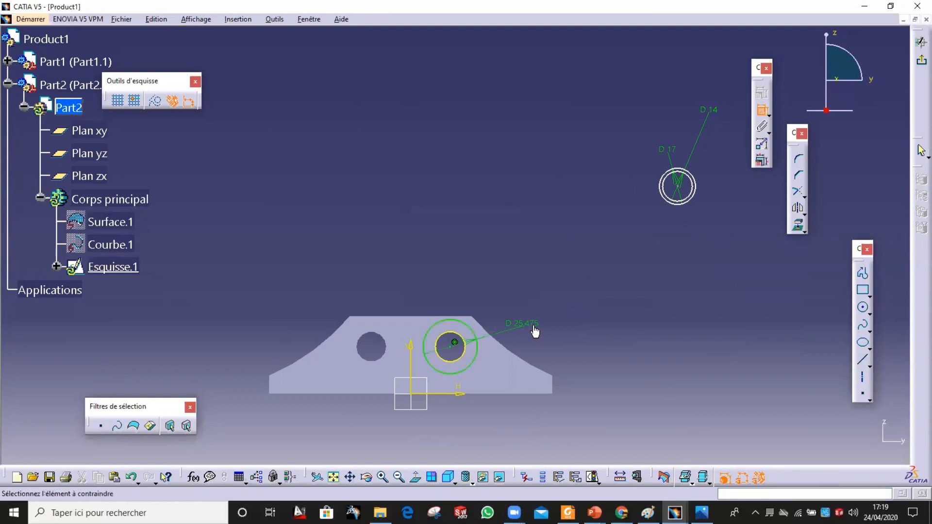
double_click(530, 323)
text(1)
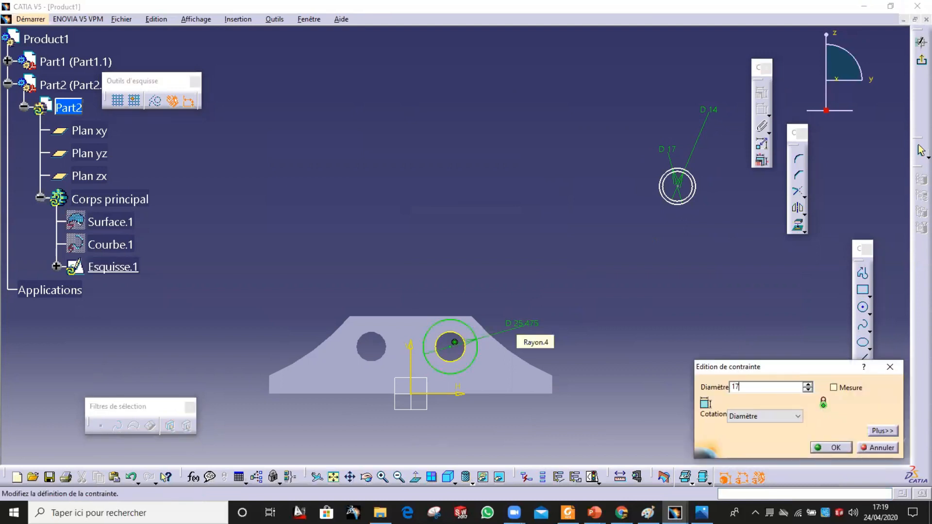
text(7)
key(Return)
Draw two bi-tangent lines joining the 17 mm circles, one along each side, to outline the arm
click(869, 363)
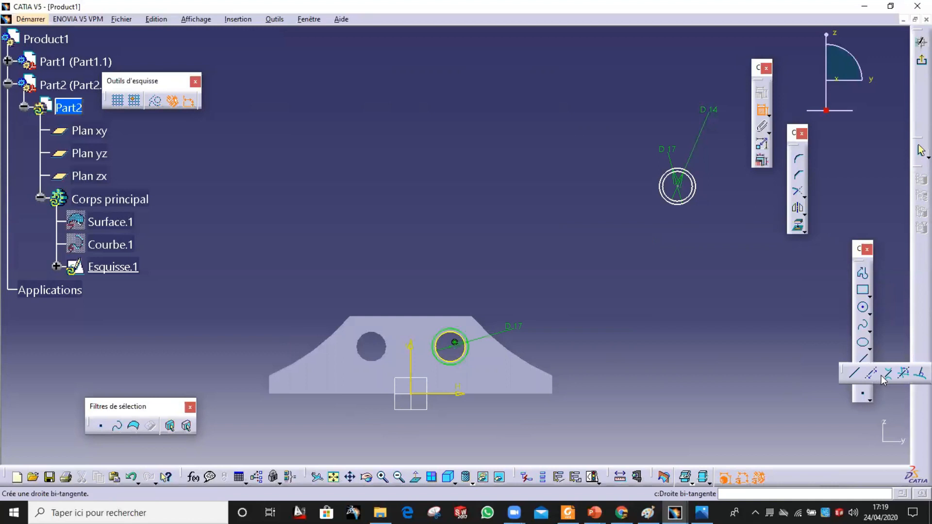
click(887, 374)
click(677, 175)
click(437, 339)
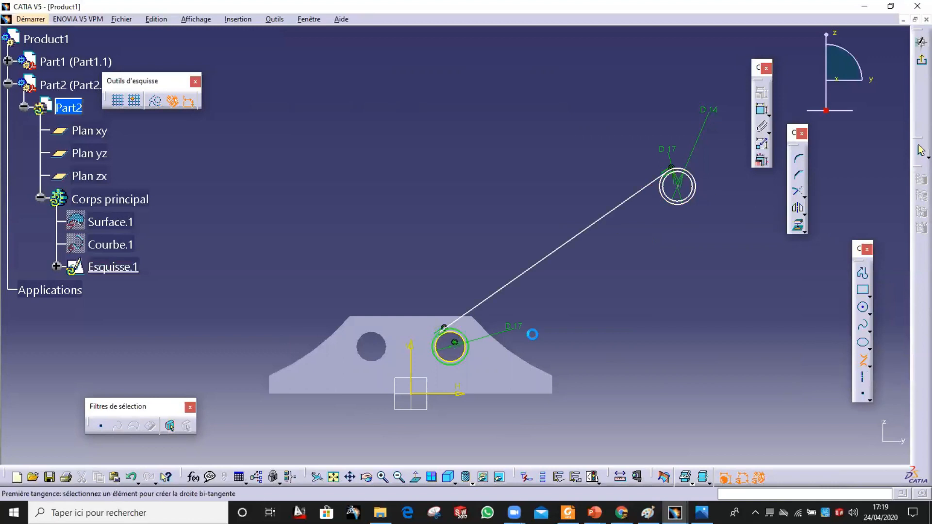
click(467, 364)
click(689, 205)
Erase the inner arcs of both 17 mm circles between the tangent lines with Quick Trim
click(796, 191)
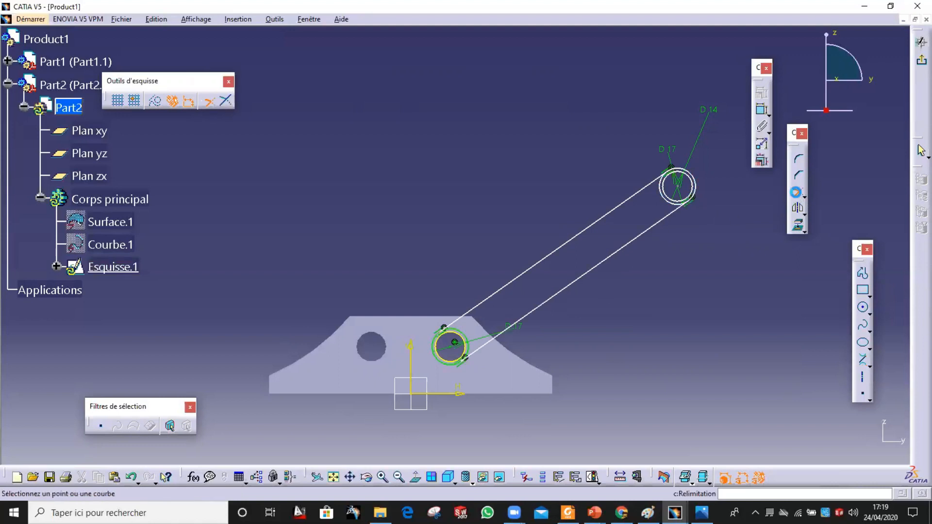
click(803, 193)
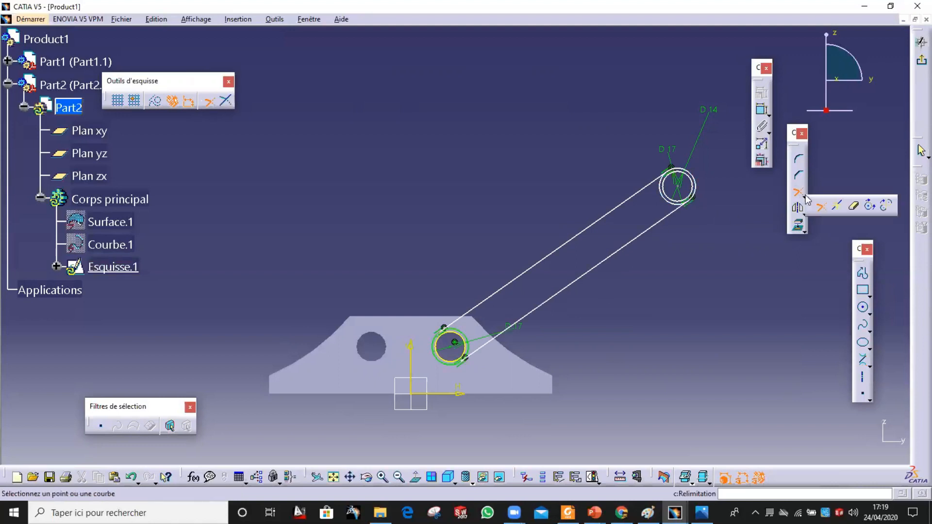
click(852, 206)
click(664, 203)
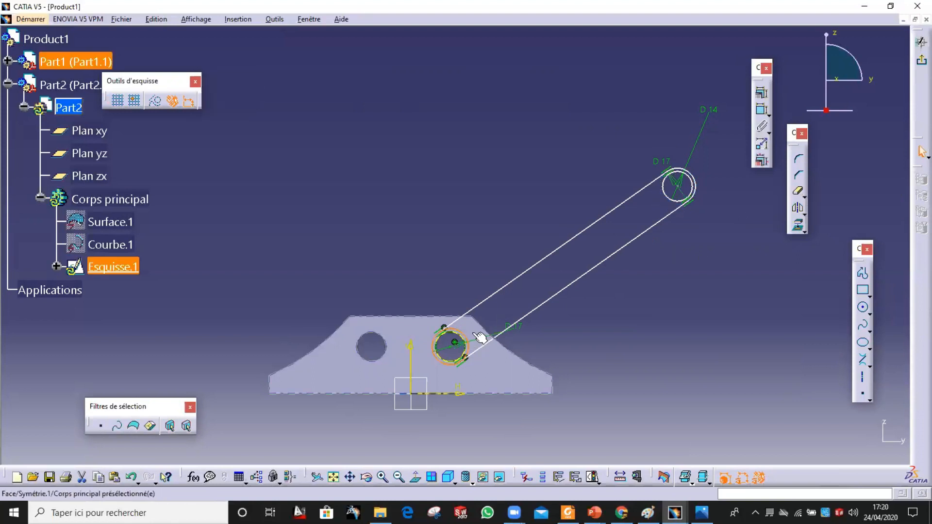
click(797, 191)
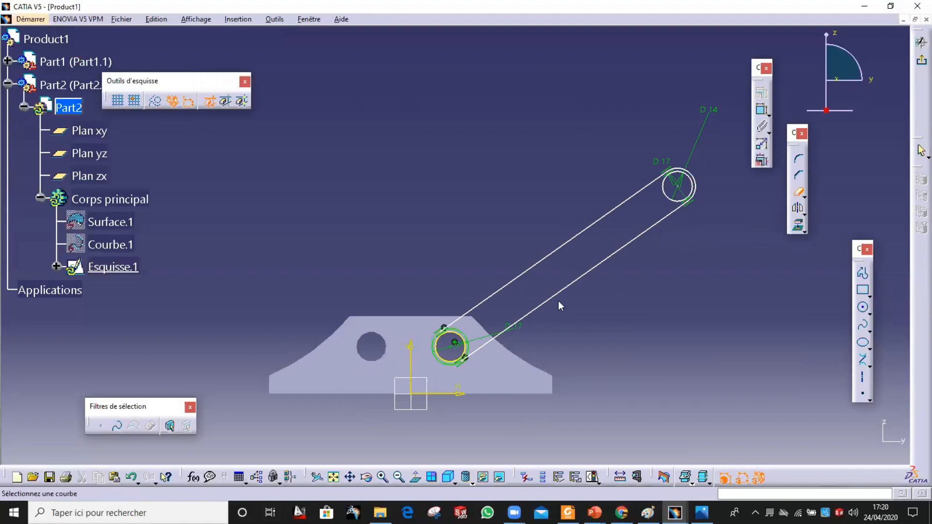
click(467, 342)
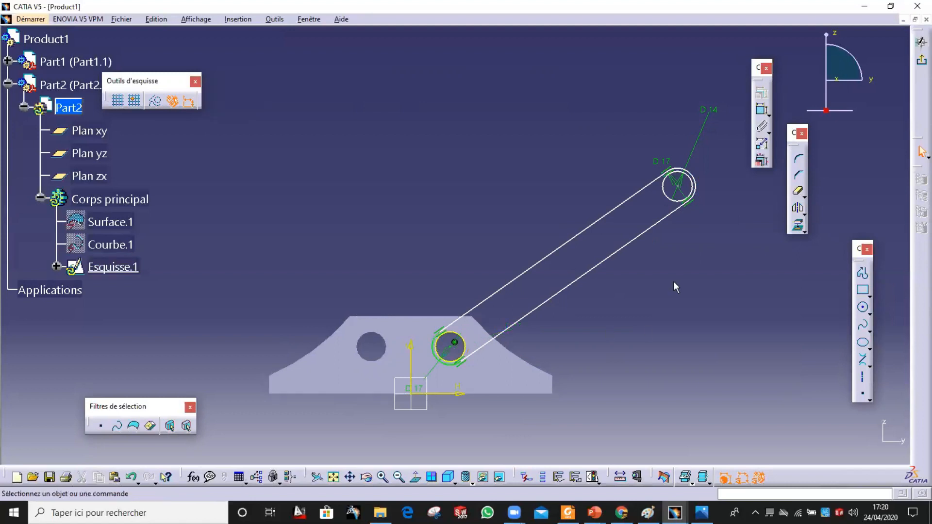
Exit the sketch and extrude the arm profile to a length of 4 mm
drag(678, 194, 704, 184)
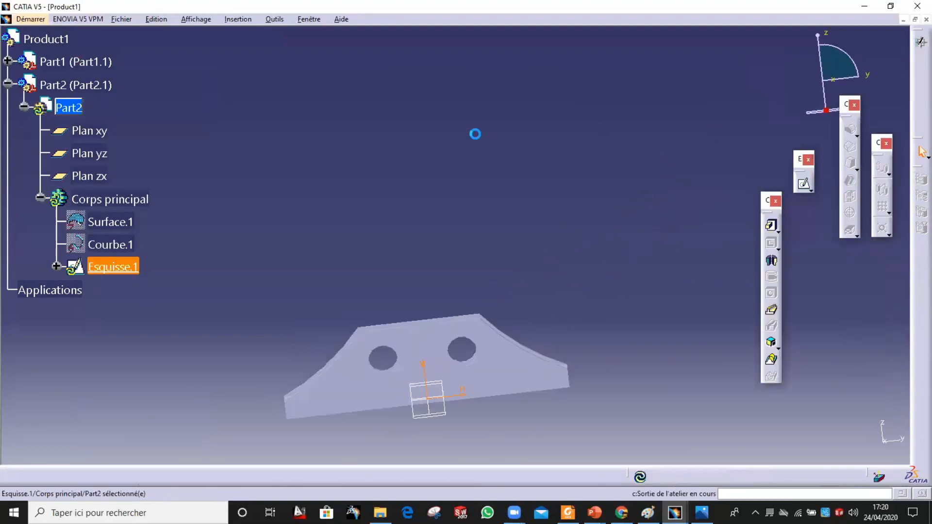
click(771, 226)
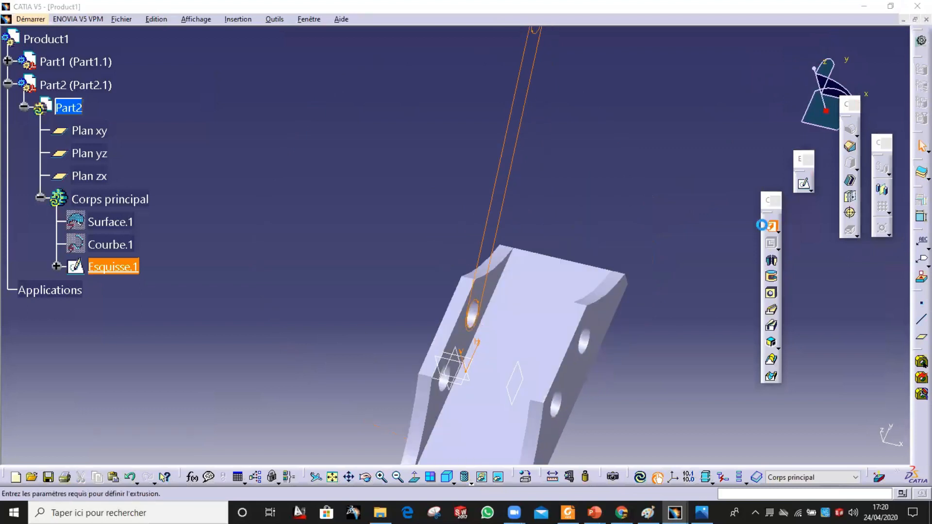
click(825, 308)
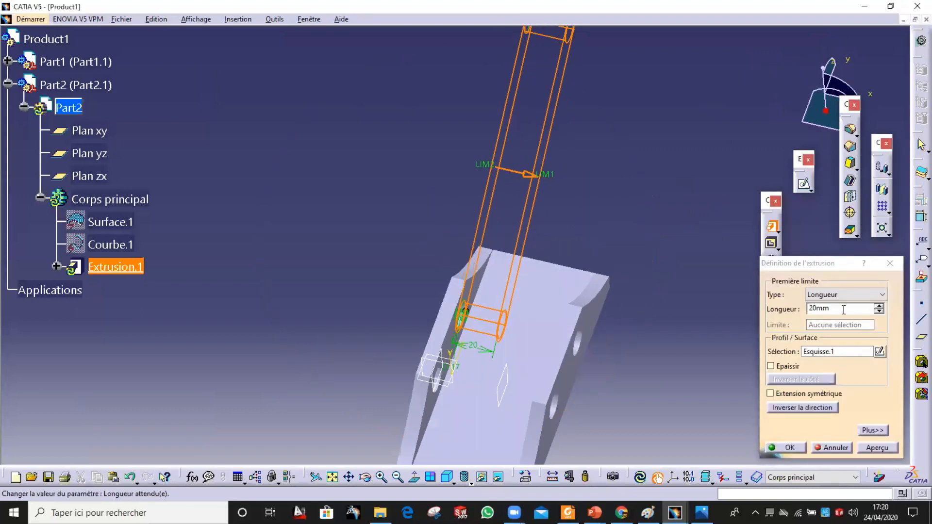
drag(844, 310, 770, 311)
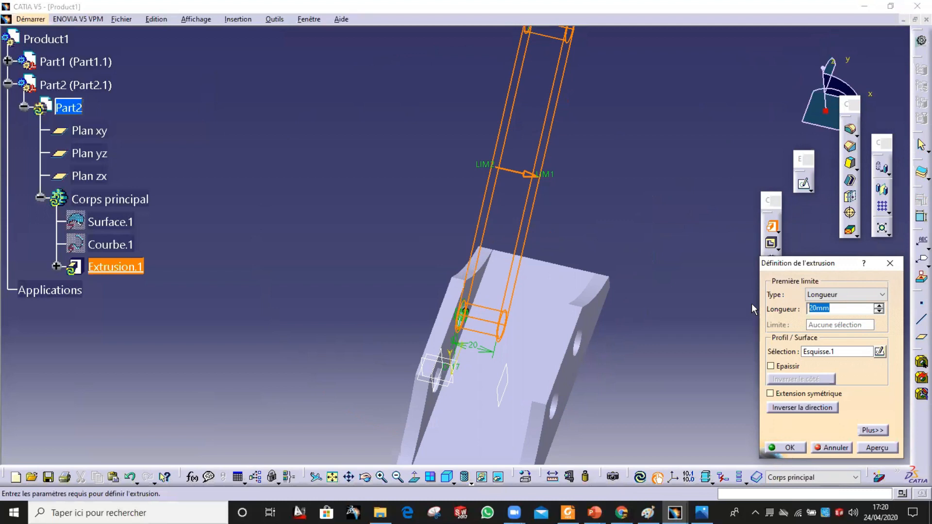
text(4)
click(865, 447)
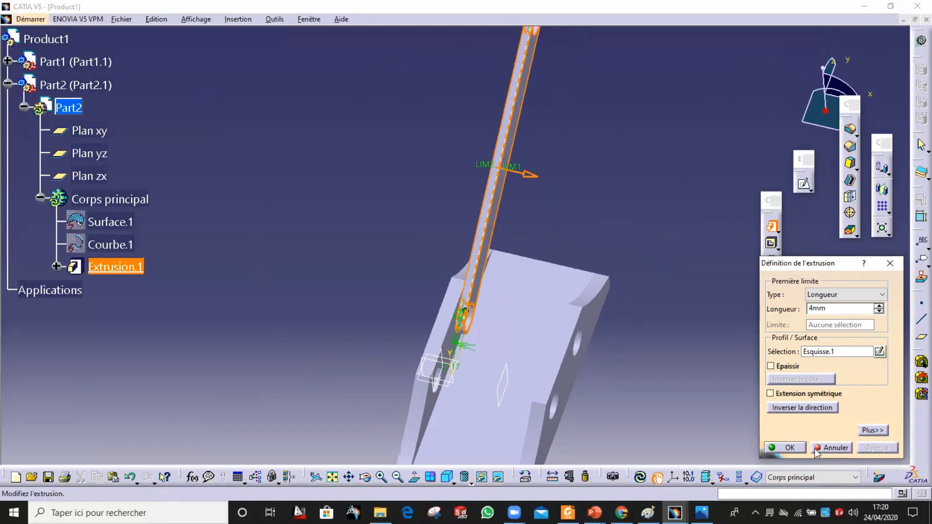
click(789, 445)
Switch to Photos to examine the jack's arms and joints in cric.jpg, and return to CATIA
middle_drag(649, 285, 530, 232)
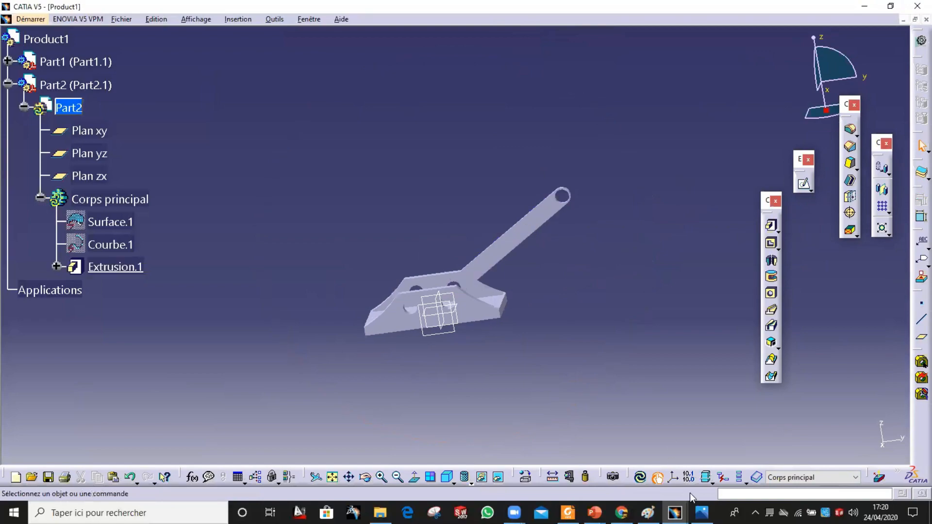
click(702, 513)
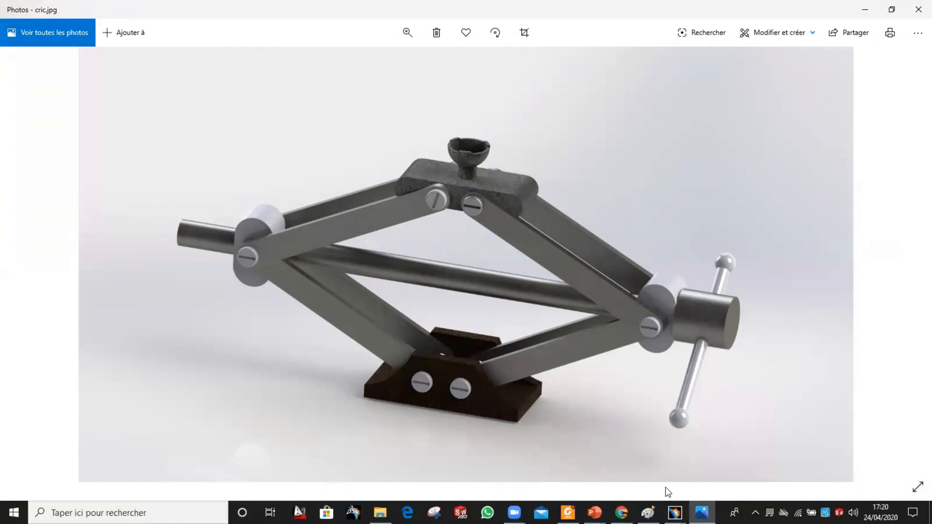
mouse_move(674, 513)
click(720, 463)
middle_drag(575, 346, 534, 279)
Activate Product1, insert a third part with the option to define a new origin point, and open its main body for editing
double_click(46, 38)
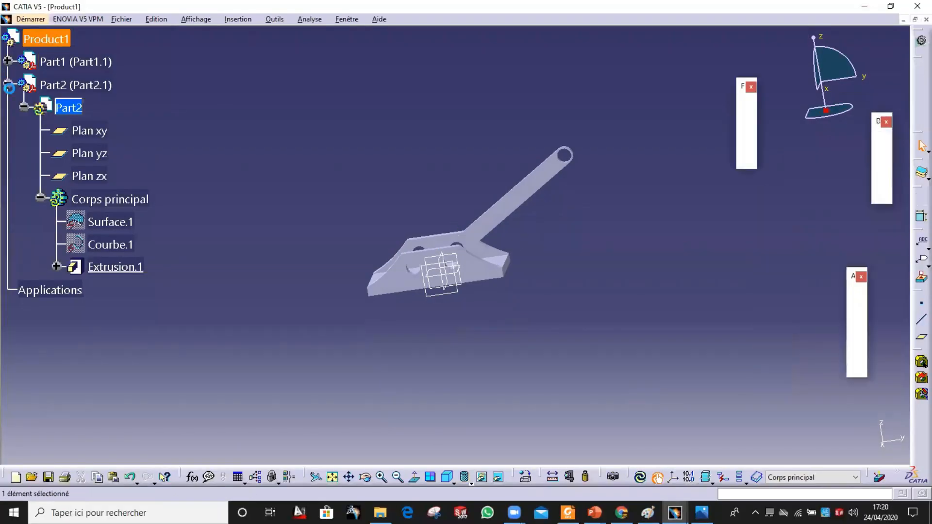
click(8, 105)
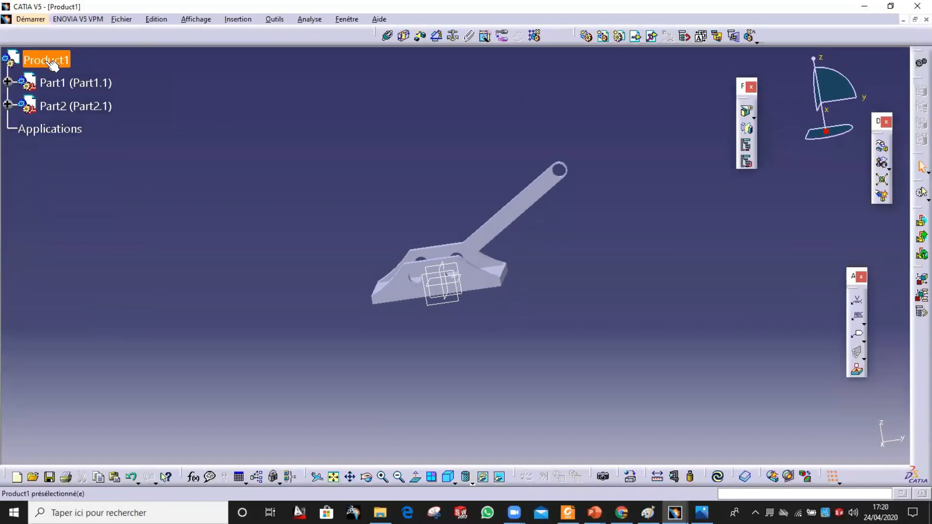
click(619, 38)
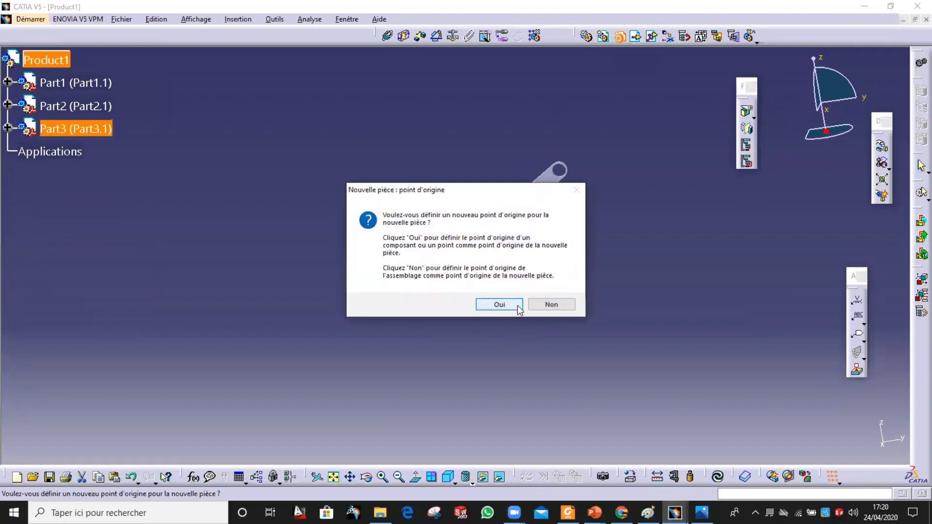
click(517, 305)
click(8, 128)
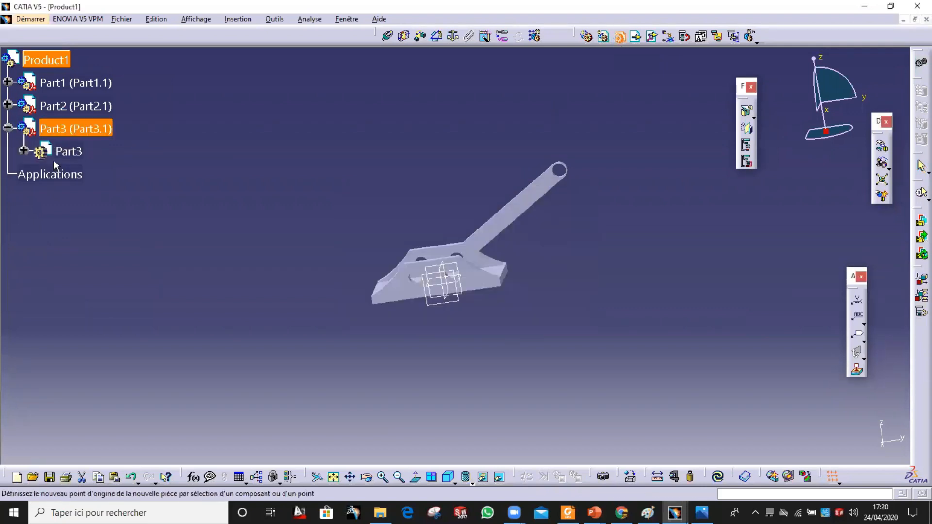
click(22, 151)
double_click(97, 243)
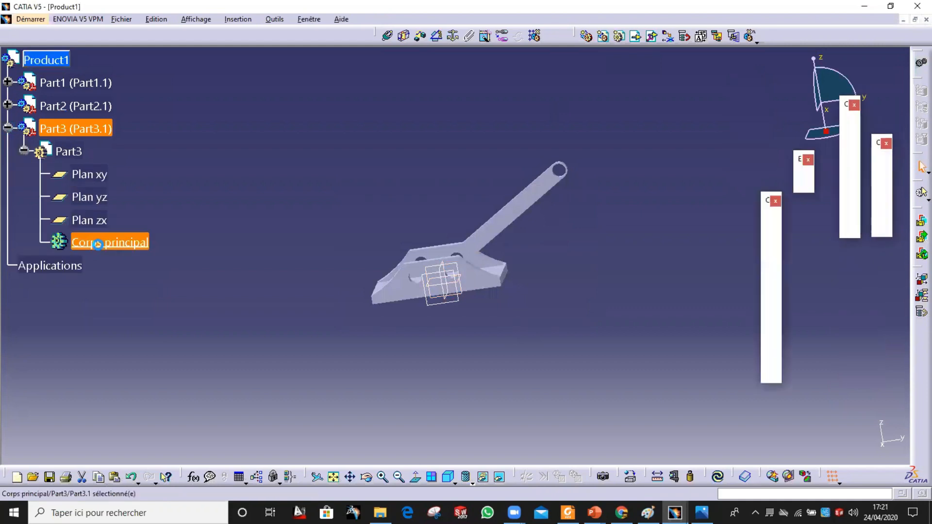
Start a sketch in Part3 on the flat face of the Part2 arm
middle_drag(599, 225, 276, 300)
middle_drag(346, 239, 684, 176)
click(802, 185)
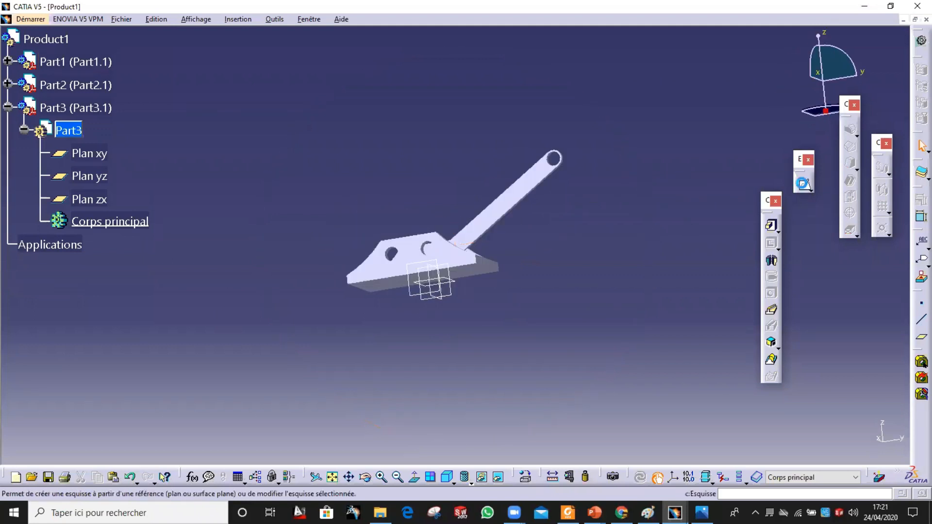
click(541, 181)
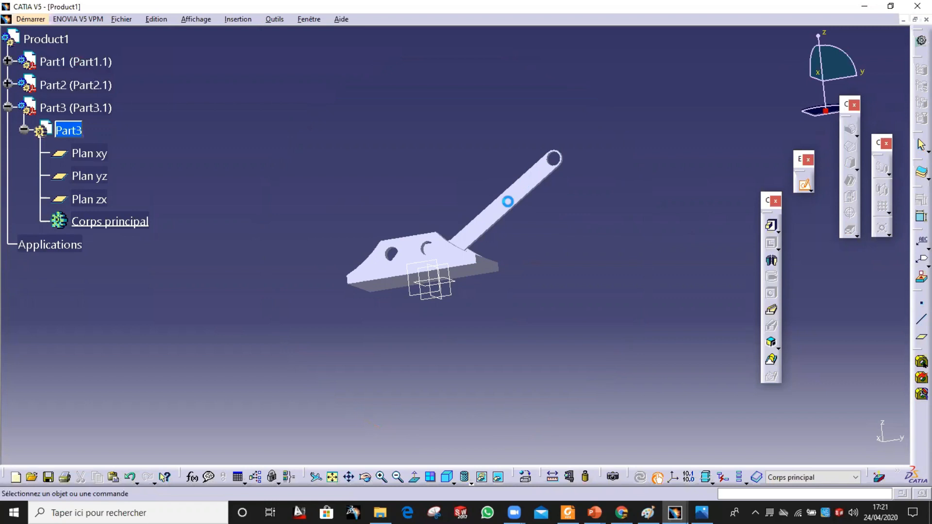
mouse_move(505, 243)
middle_down()
mouse_move(318, 312)
mouse_move(362, 265)
middle_up()
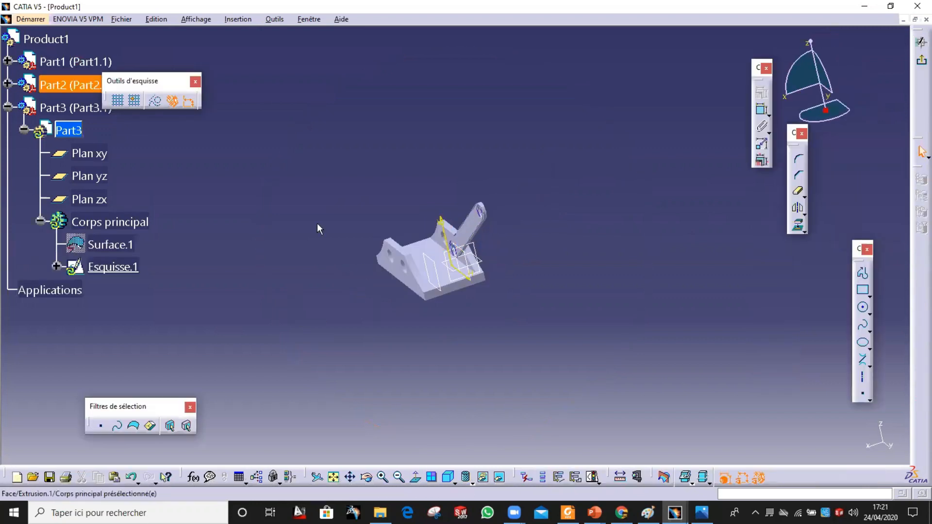
Leave the Part3 sketch by activating Part2 from its extrusion in the tree, and collapse the Part2 branch
click(7, 84)
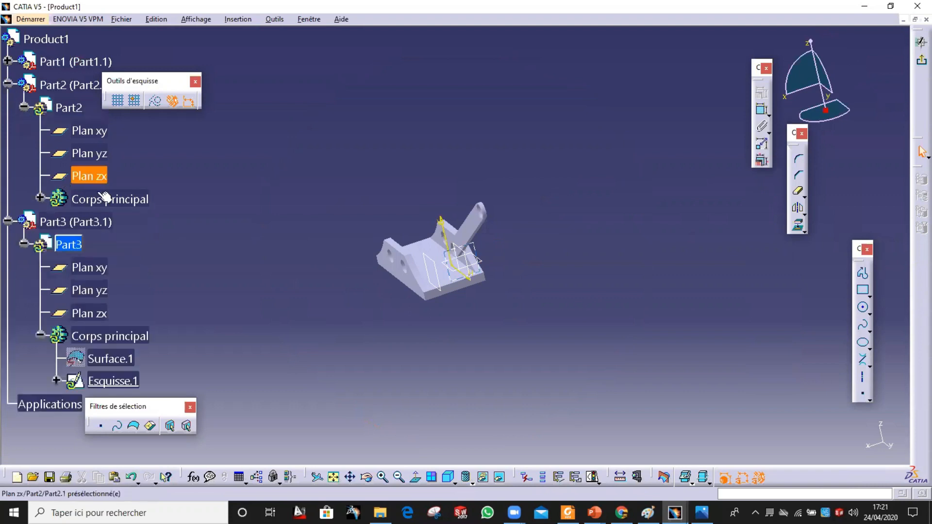
click(44, 197)
click(41, 198)
click(117, 266)
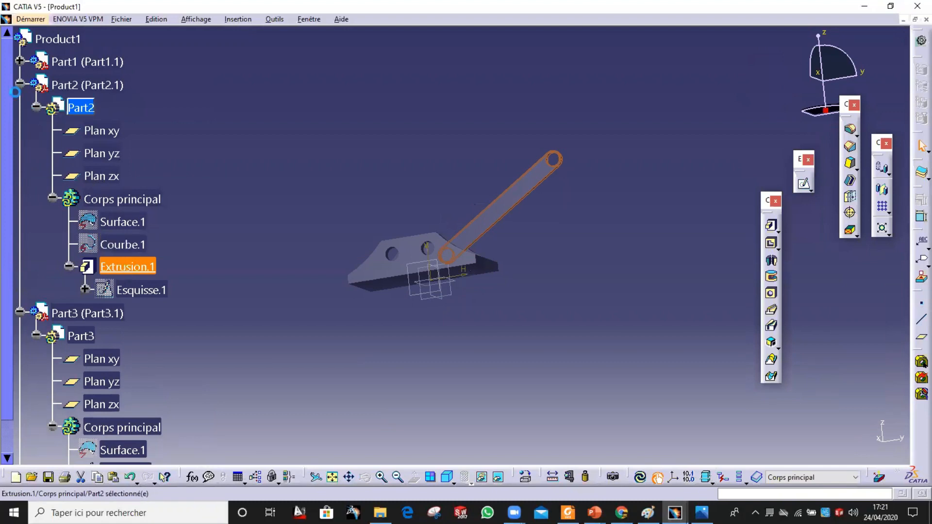
click(19, 84)
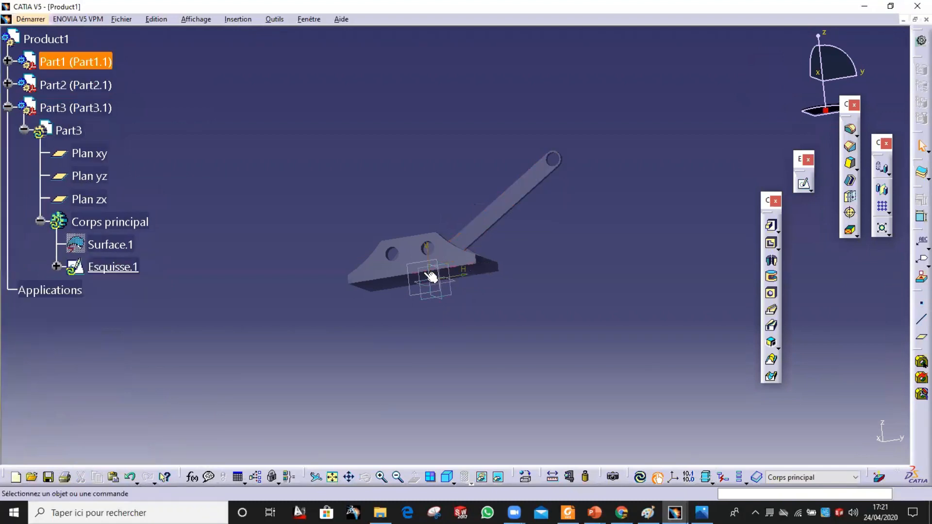
middle_drag(446, 125, 151, 69)
Activate Product1 and mirror Part2 about the base's middle plane as a new component, keeping the position and geometry links
click(22, 38)
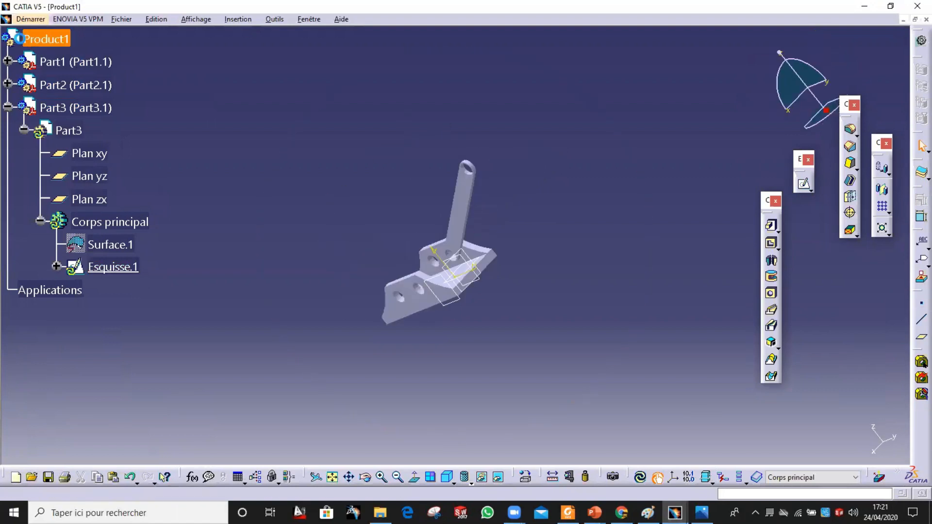
double_click(19, 39)
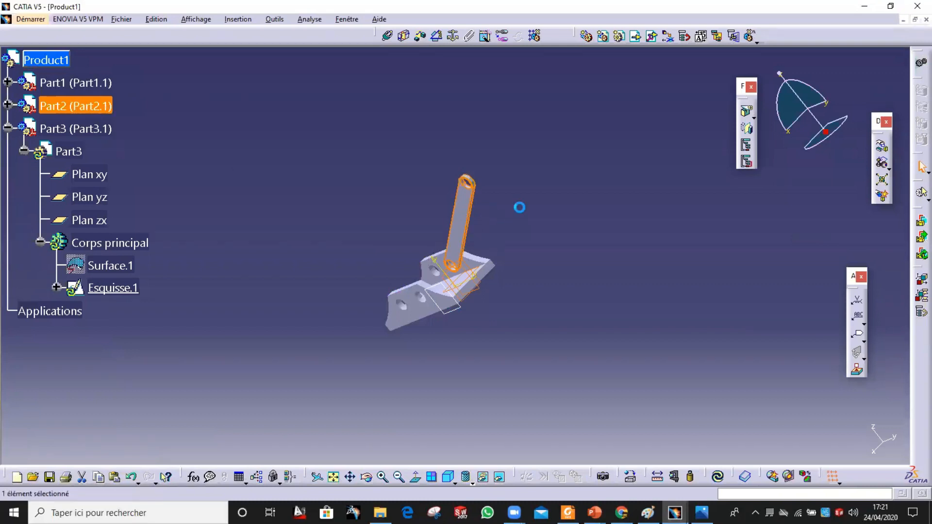
click(747, 128)
middle_drag(677, 232, 423, 216)
middle_drag(436, 250, 427, 271)
click(426, 281)
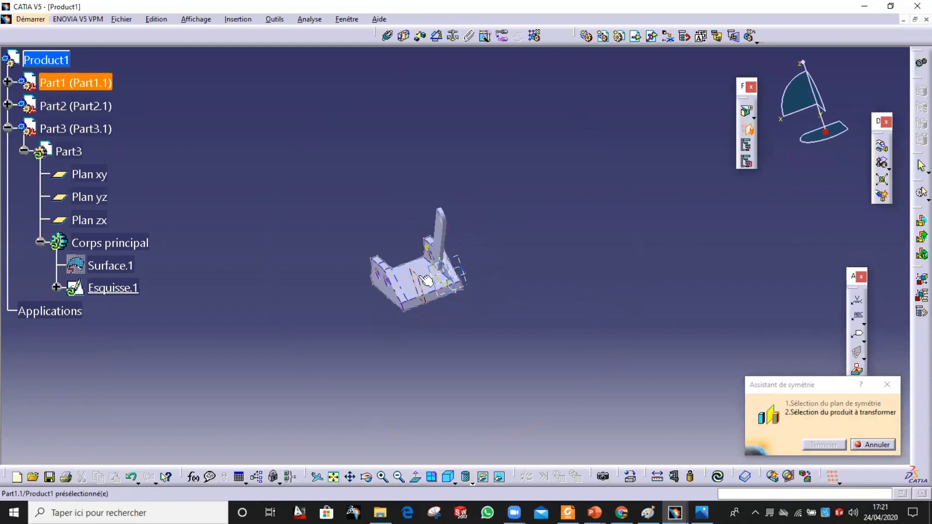
click(427, 281)
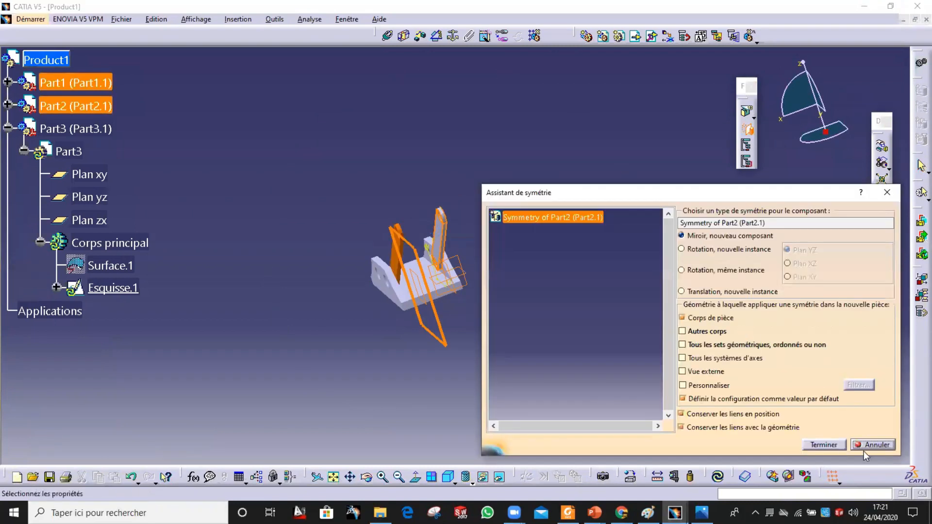
click(824, 444)
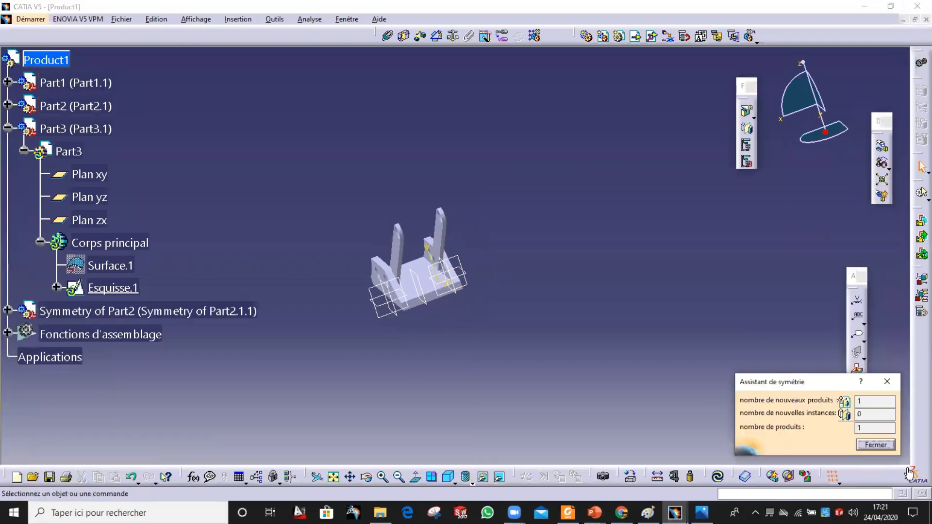
Close the symmetry summary, open Part3's main body for editing, and expand it in the tree
click(875, 444)
middle_drag(258, 223, 194, 280)
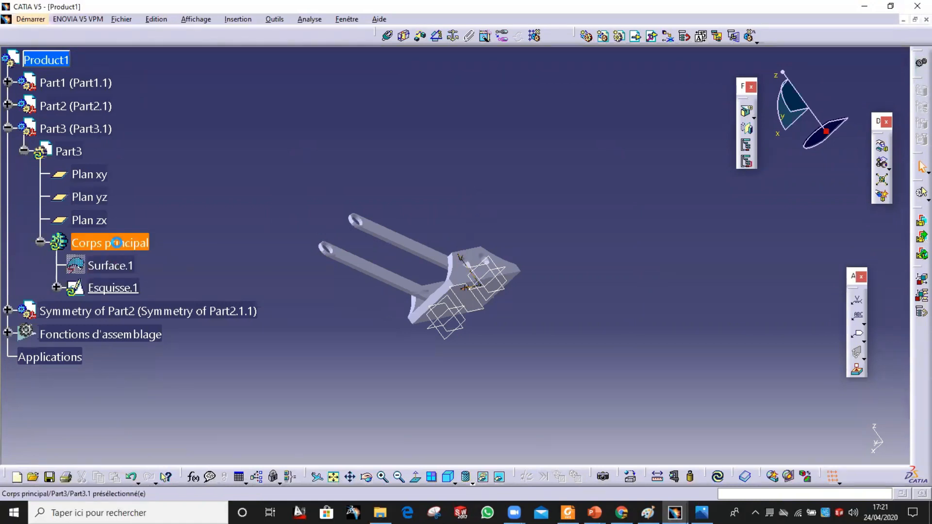
double_click(116, 243)
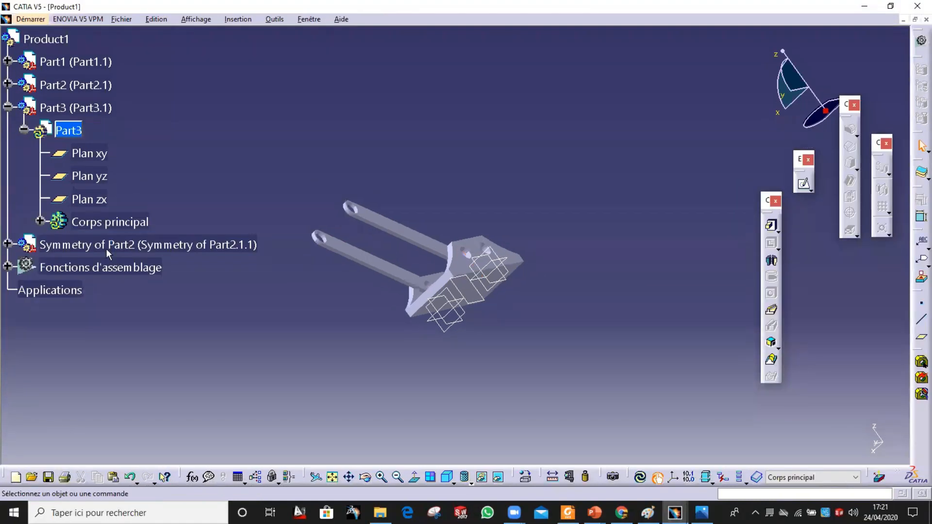
click(40, 221)
Start a sketch in Part3 on the flat side face of the mirrored arm
middle_drag(450, 300, 452, 220)
click(452, 220)
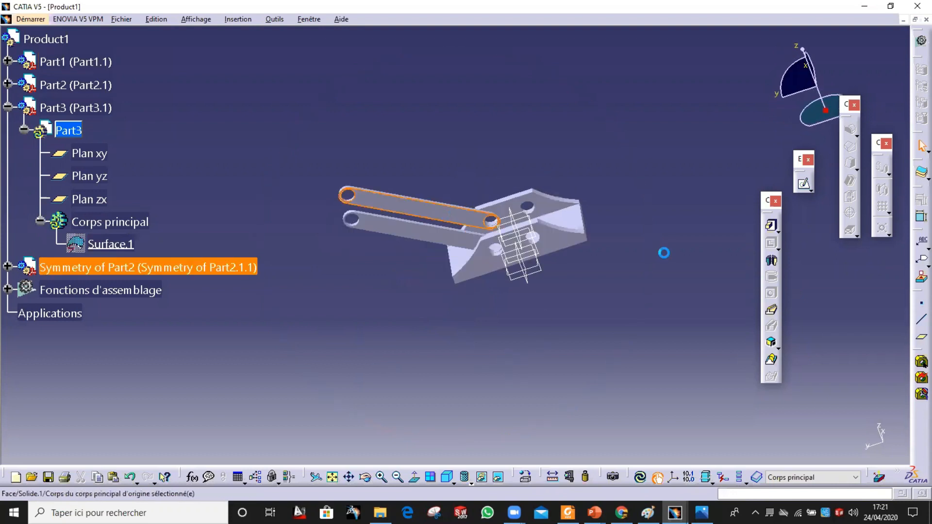
click(798, 186)
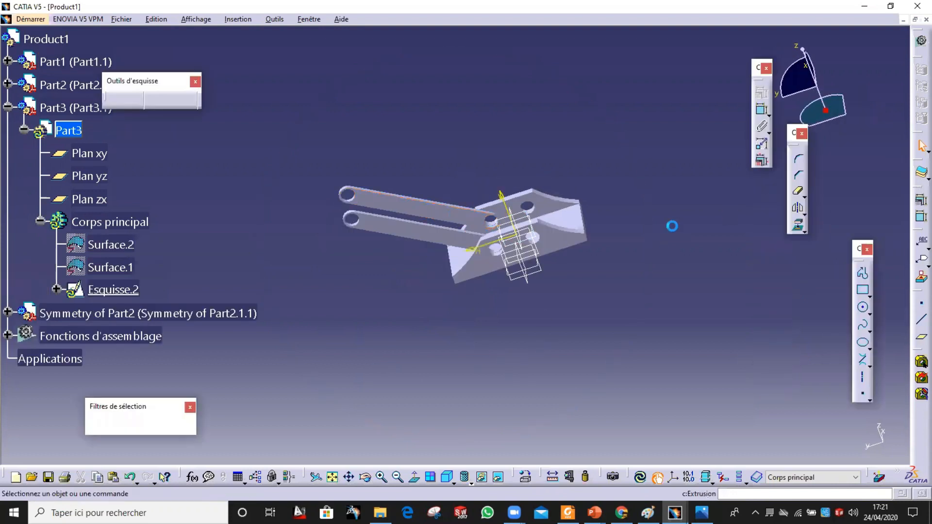
Project the circular edge of the hole at the arm's upper end into the sketch
ctrl+middle_drag(524, 242, 540, 194)
middle_drag(558, 173, 470, 313)
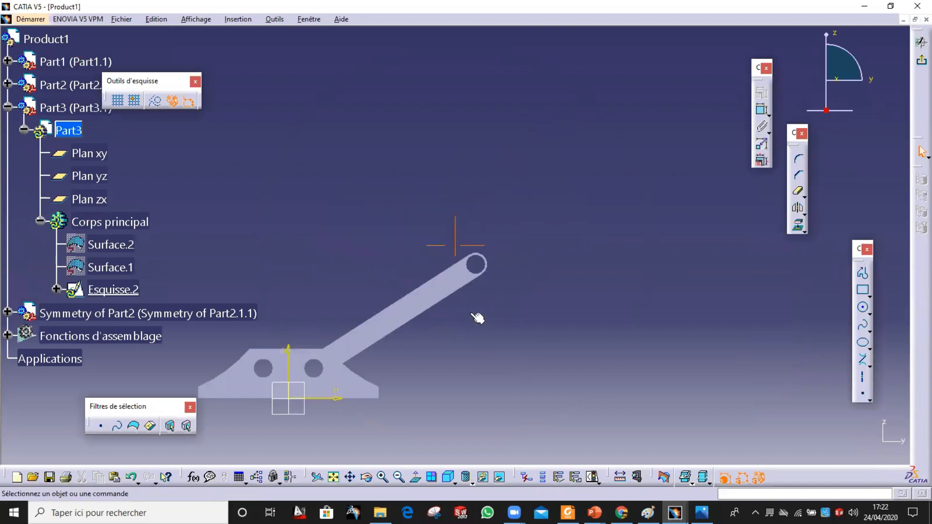
click(475, 273)
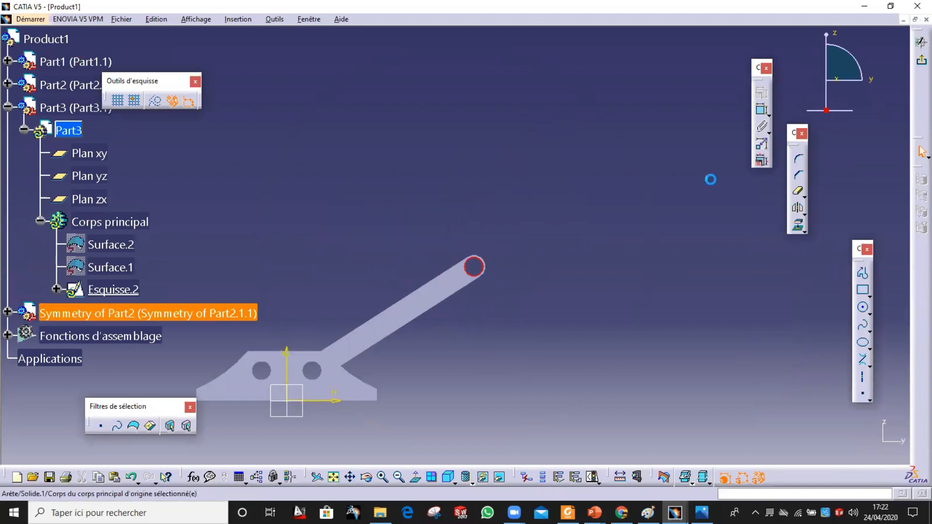
click(797, 224)
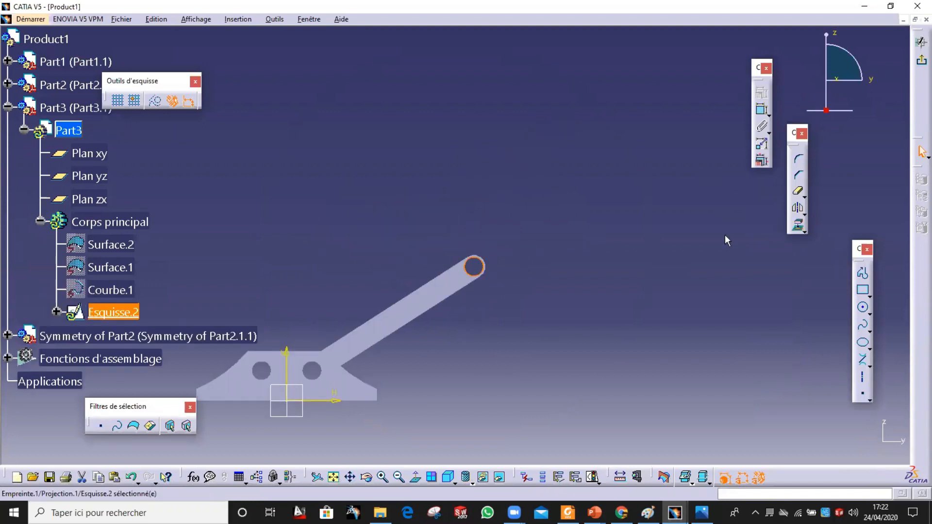
Sketch a vertical elongated hole with a radius of about 10.5 mm around the projected circle
click(870, 312)
click(870, 298)
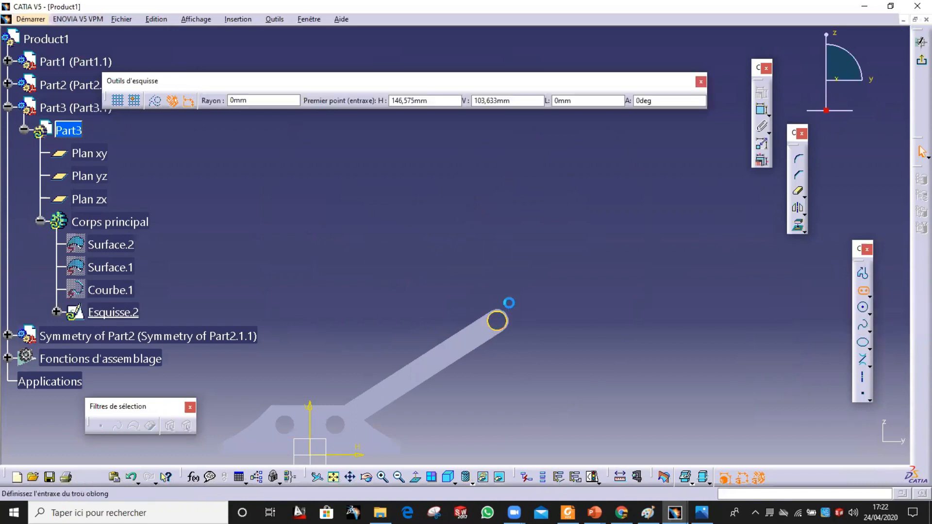
click(496, 294)
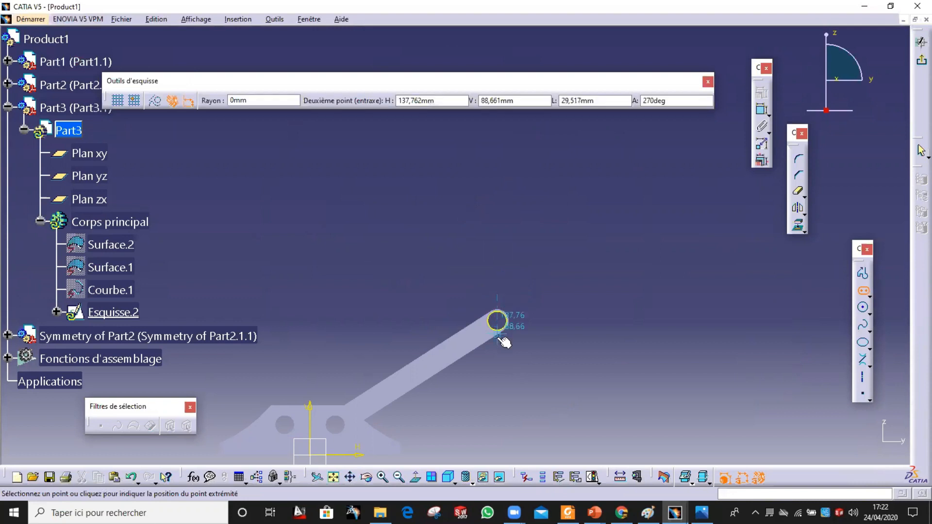
click(495, 345)
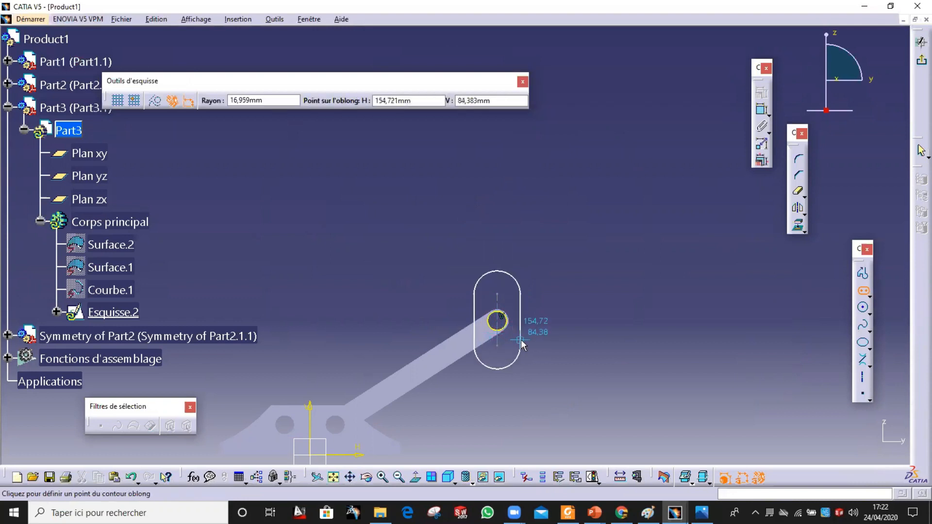
click(512, 341)
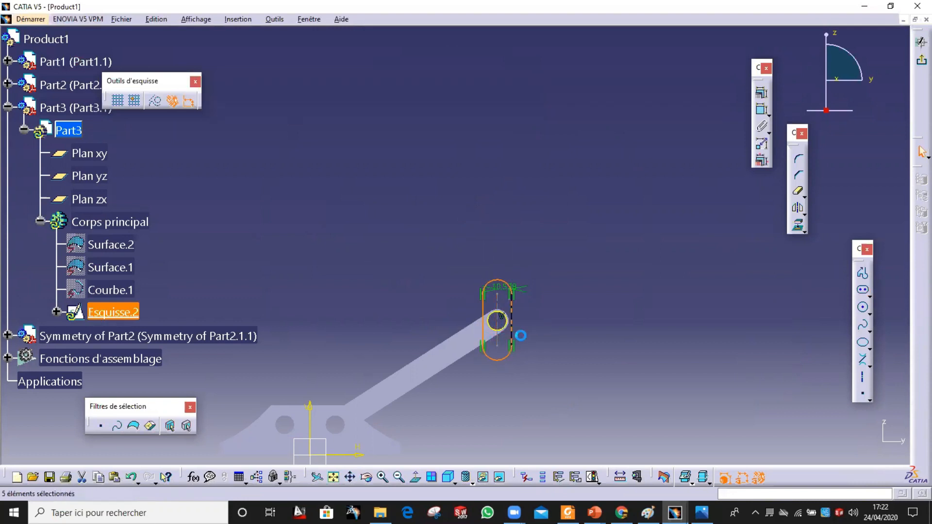
Set the slot outline's radius dimension to 12 mm
double_click(504, 290)
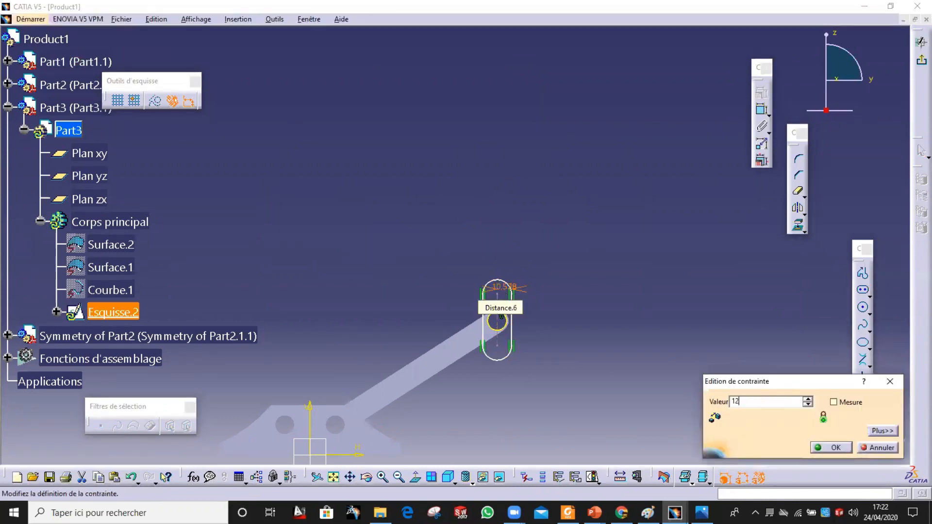
text(12)
key(Return)
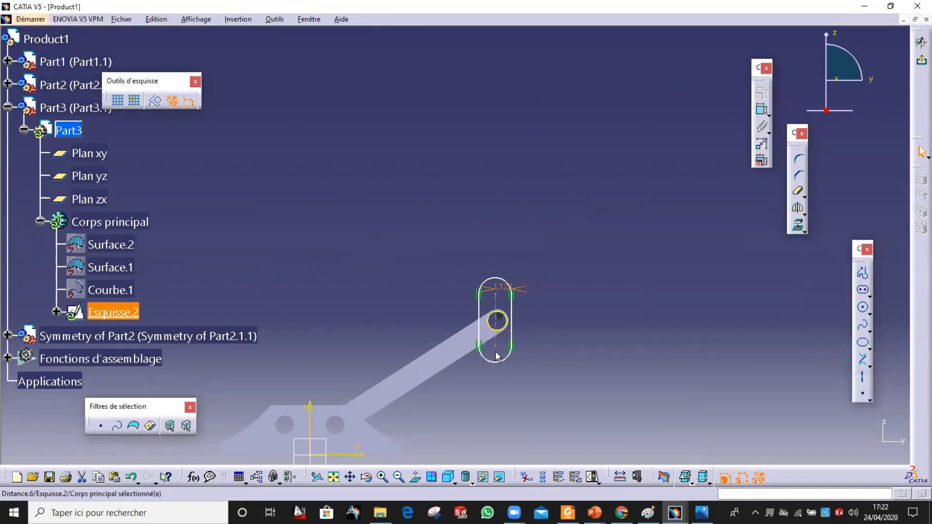
Adjust the slot outline's end centres and axis so the outline sits roughly centred around the projected hole
drag(495, 346, 513, 317)
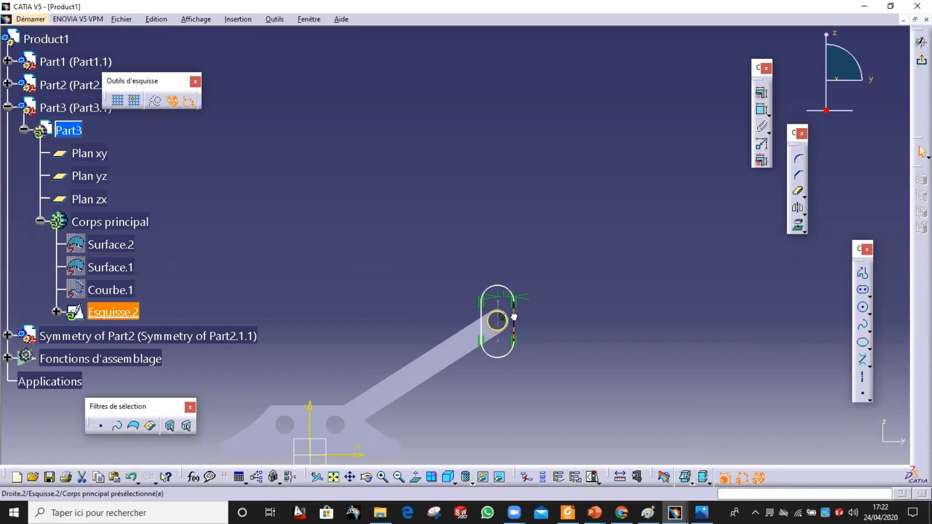
ctrl+middle_drag(543, 236, 546, 271)
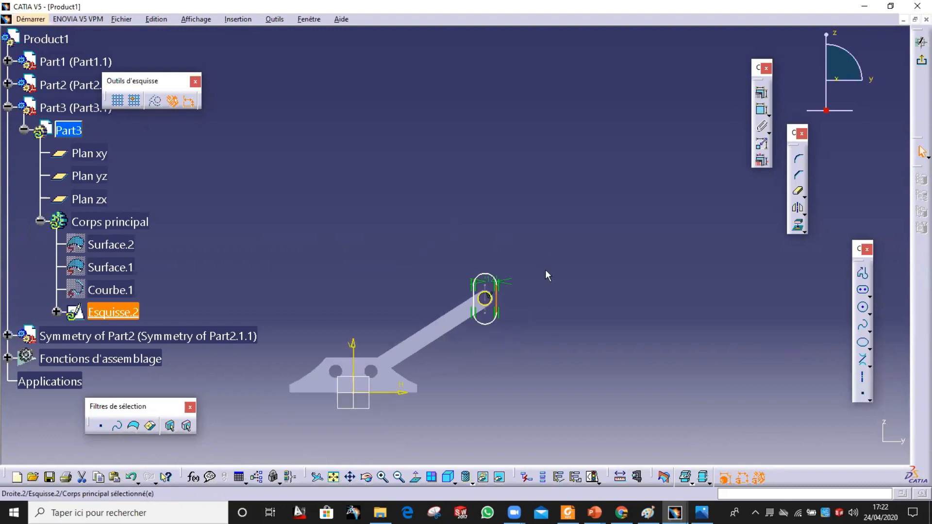
click(487, 286)
drag(486, 290, 496, 301)
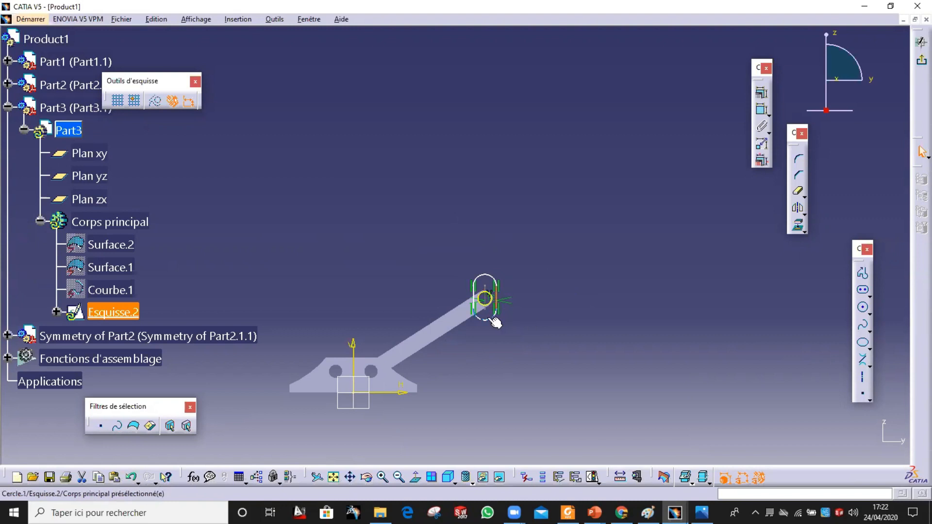
drag(492, 294, 486, 294)
click(485, 293)
middle_drag(496, 328, 494, 206)
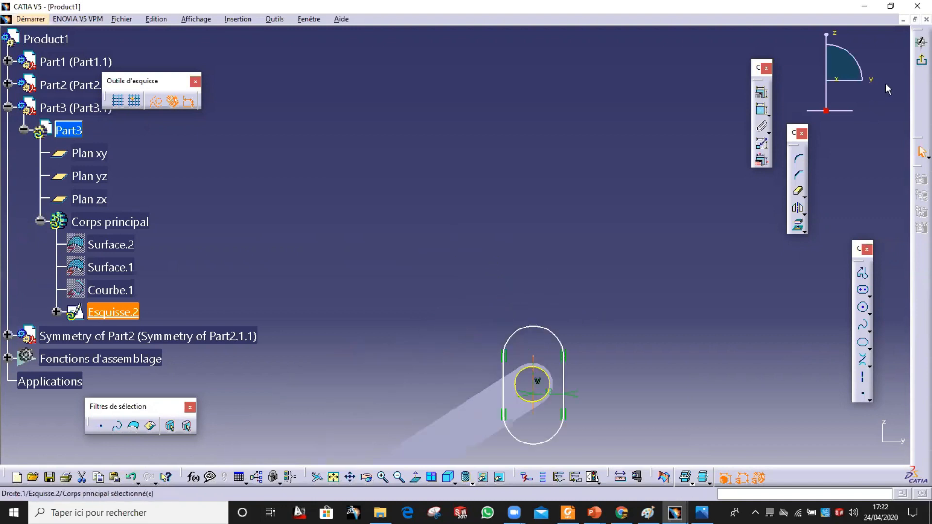
Leave the sketch and extrude the slot profile with its hole up to the facing side of the opposite arm, using the Jusqu'au plan limit
click(920, 59)
click(770, 228)
middle_drag(526, 248, 471, 100)
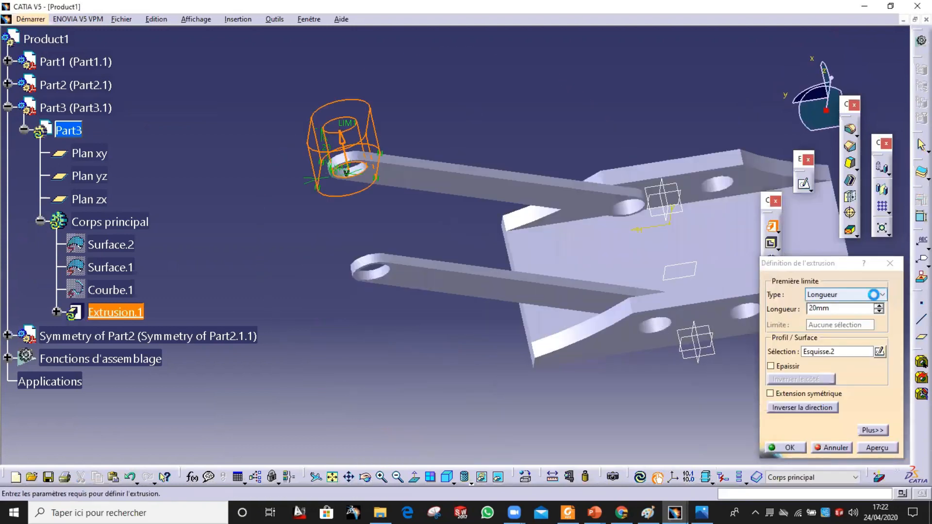
click(873, 295)
click(825, 331)
middle_drag(631, 310, 350, 183)
click(343, 180)
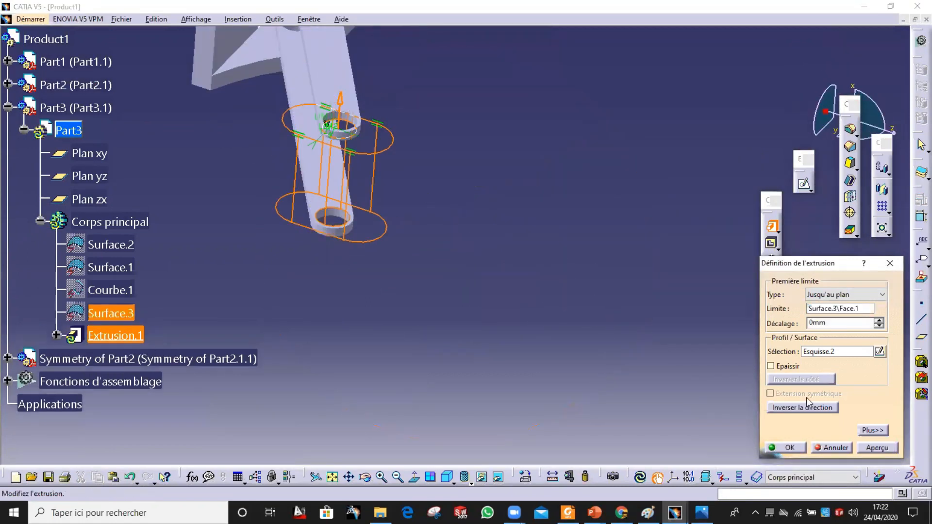
click(790, 448)
Examine the end block and screw rod in the reference picture cric.jpg in Photos, and return to the Product1 window in CATIA
middle_drag(553, 233, 491, 357)
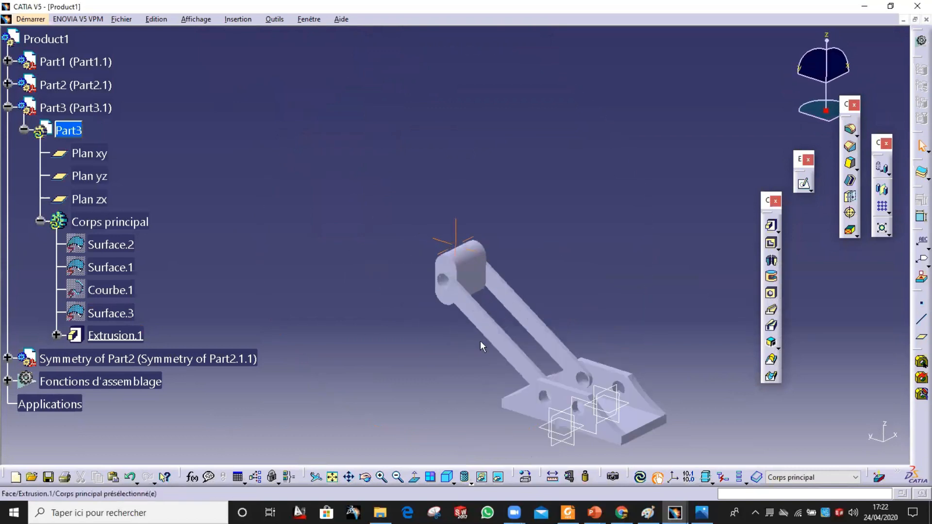
click(701, 512)
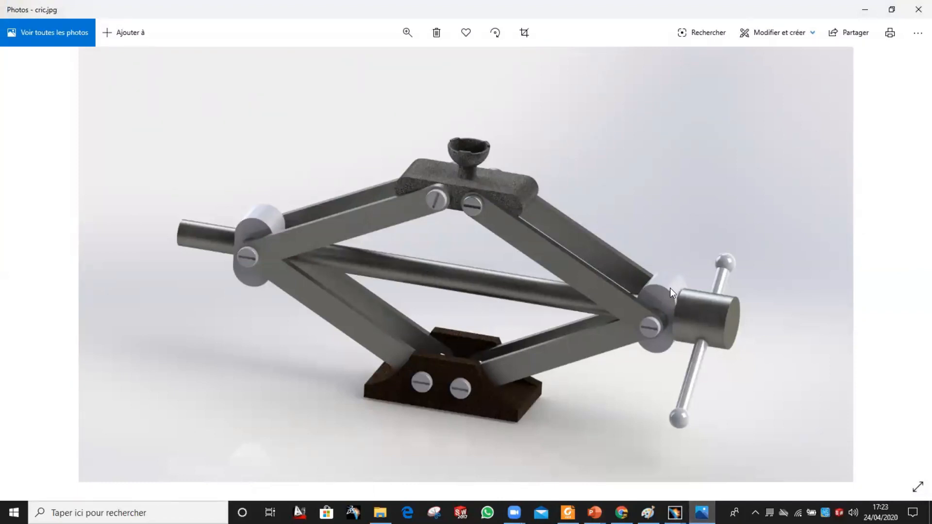
mouse_move(674, 512)
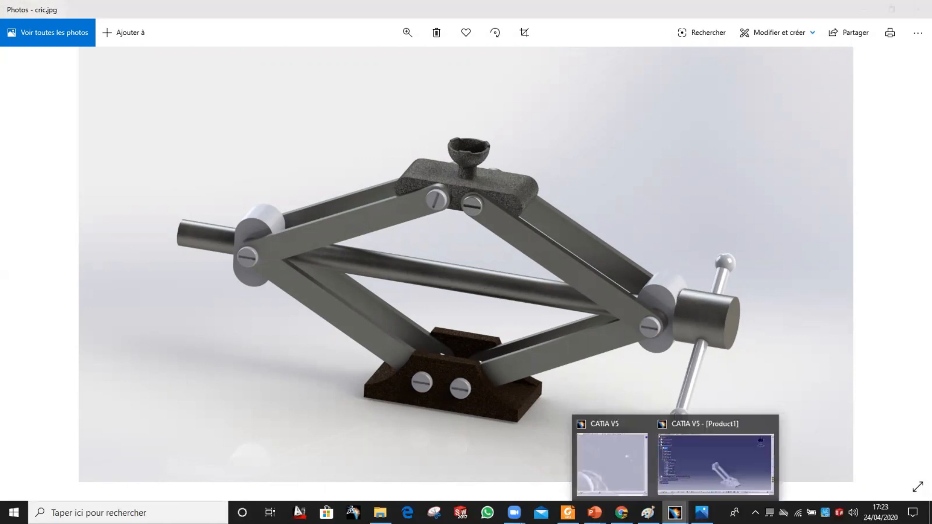
click(720, 482)
Activate Product1, insert a fourth part with the option to define a new origin point, and open its main body for editing
middle_drag(638, 354, 243, 335)
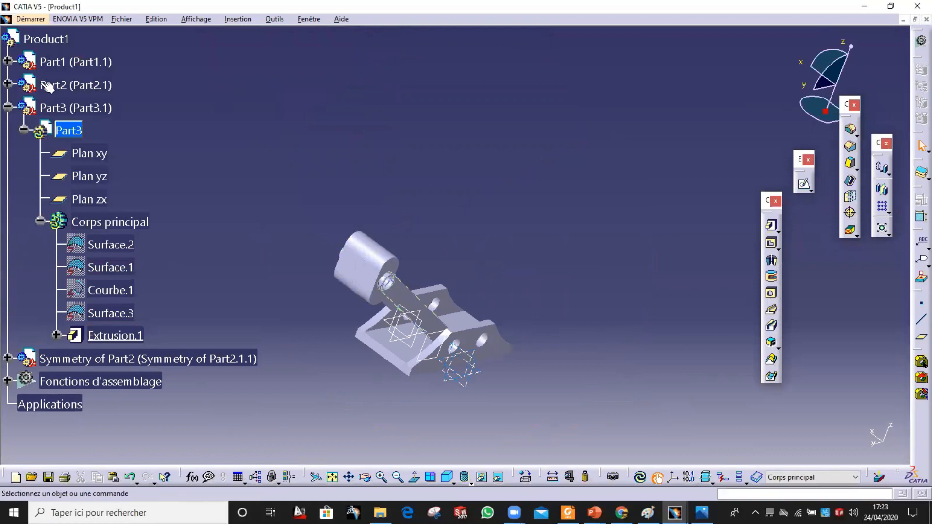
double_click(43, 39)
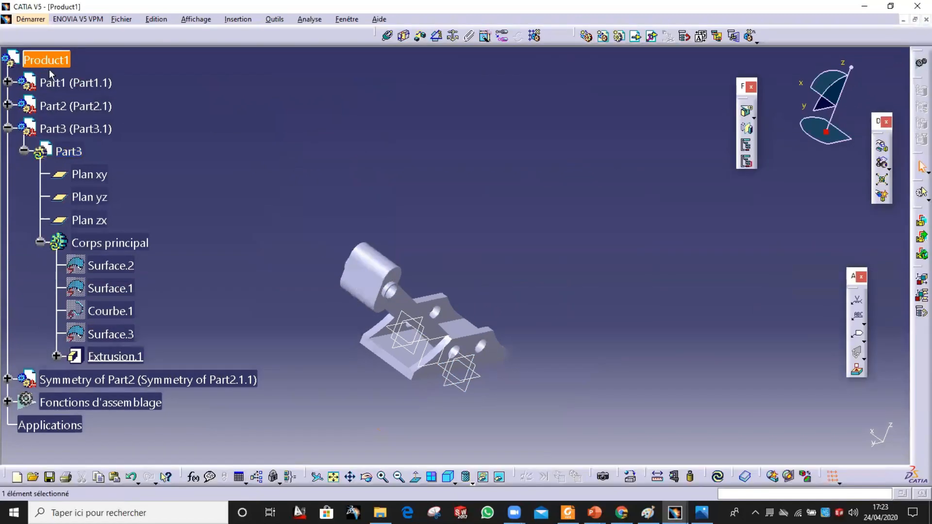
click(619, 37)
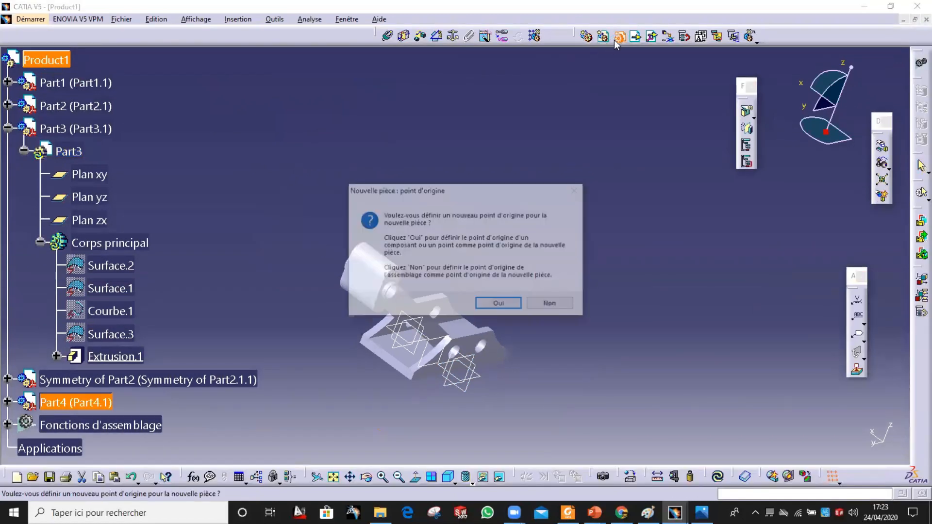
click(495, 306)
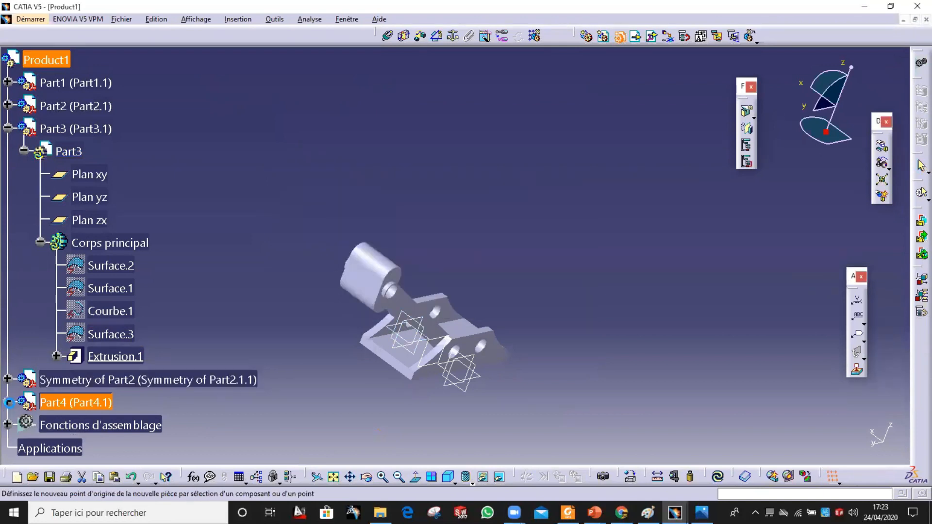
double_click(112, 436)
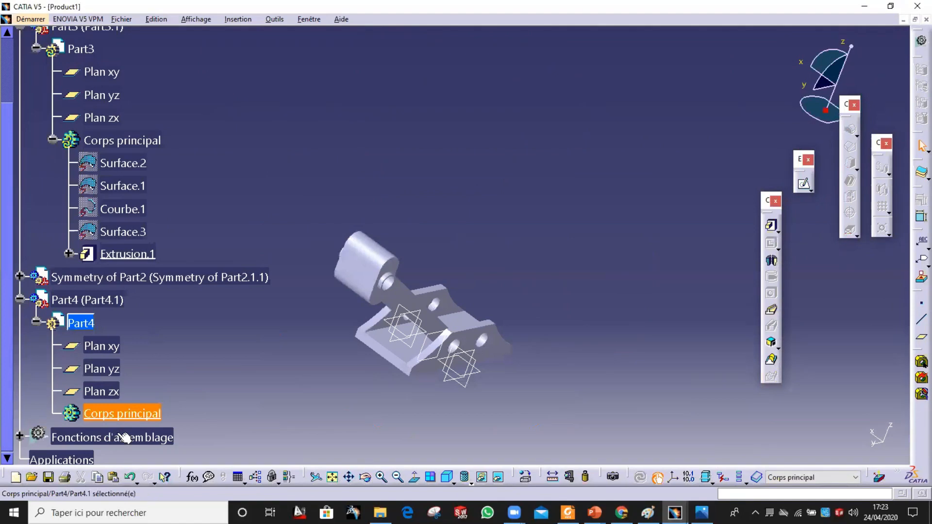
Start a sketch in Part4 on the flat outer face of the Part3 block between the arms
middle_drag(434, 359, 317, 309)
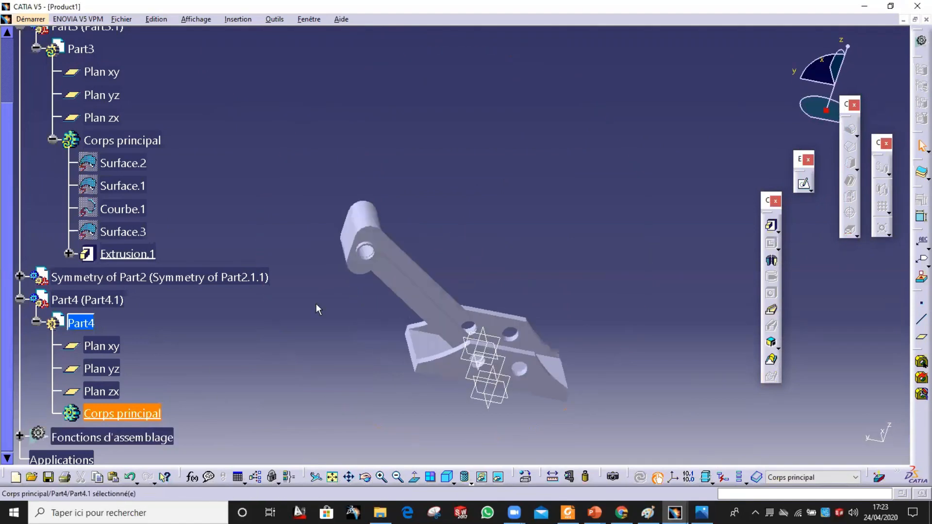
middle_drag(610, 274, 711, 259)
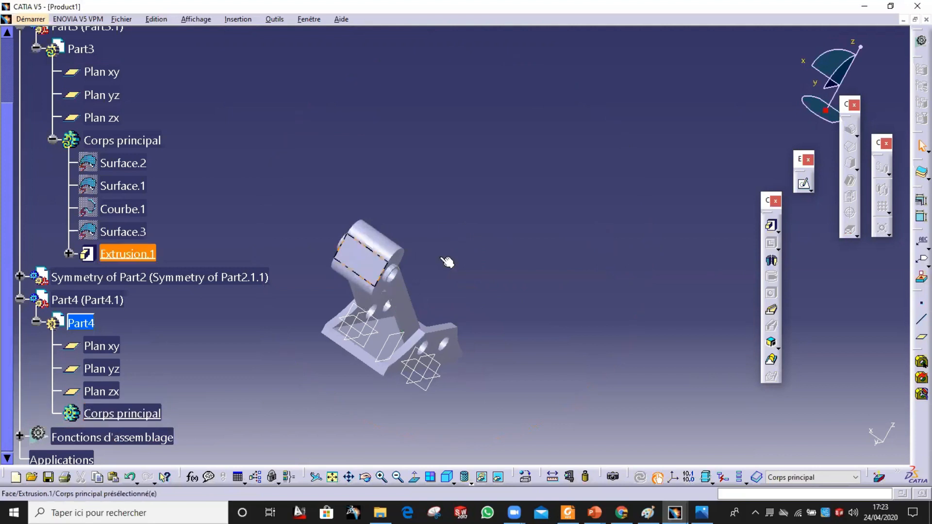
click(804, 185)
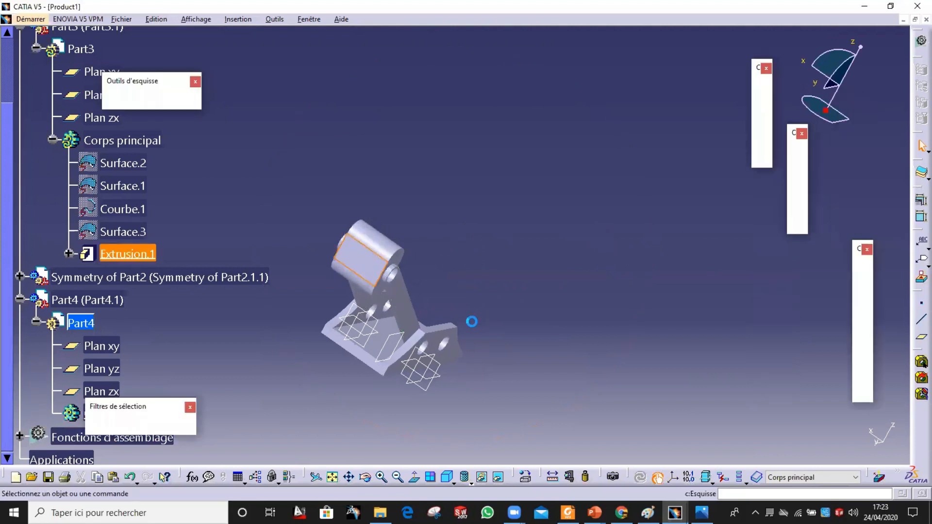
mouse_move(568, 226)
middle_down()
mouse_move(570, 247)
mouse_move(570, 187)
mouse_move(550, 278)
middle_up()
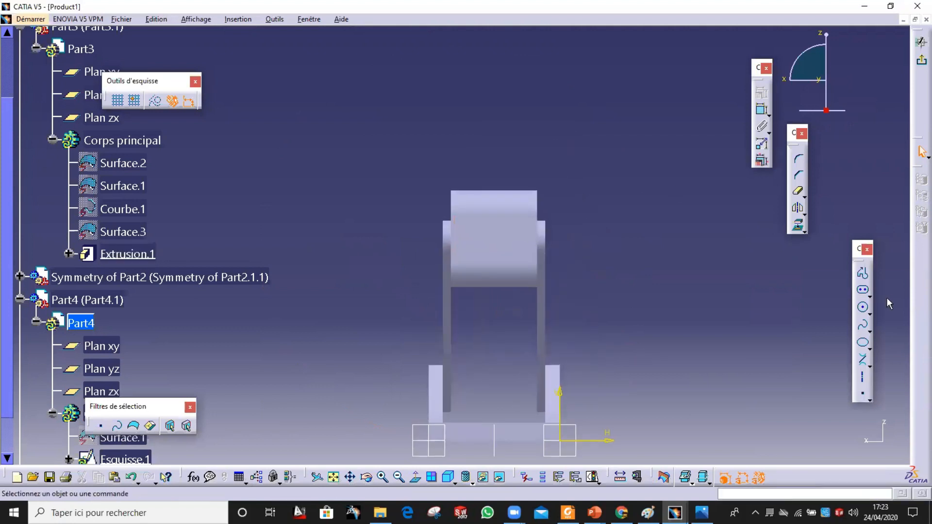
Sketch a small circle centred on the pivot block's flat face and a concentric circle of about 18 mm radius, and leave the sketch
click(862, 306)
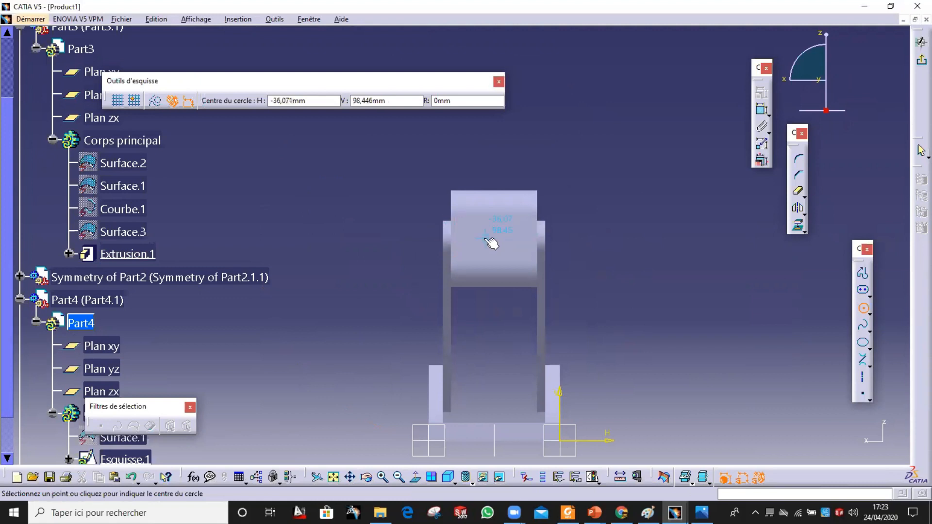
click(493, 234)
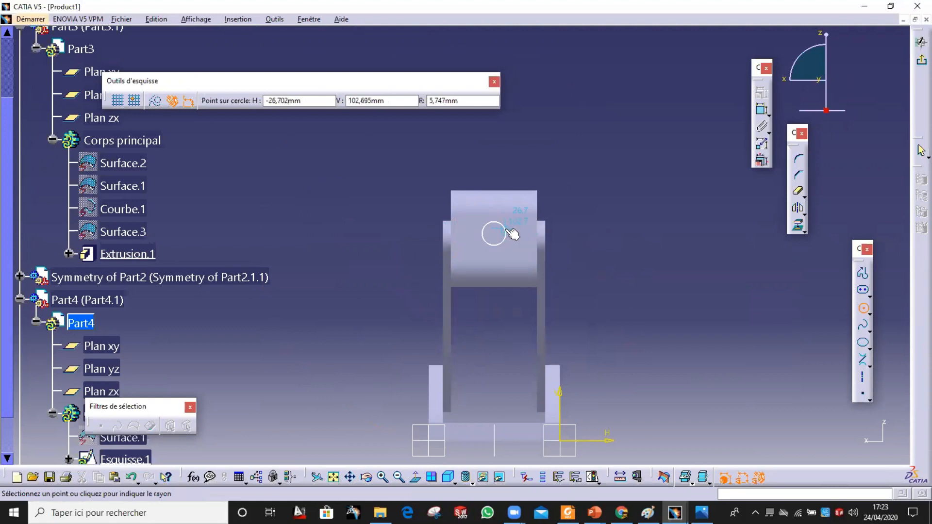
click(512, 234)
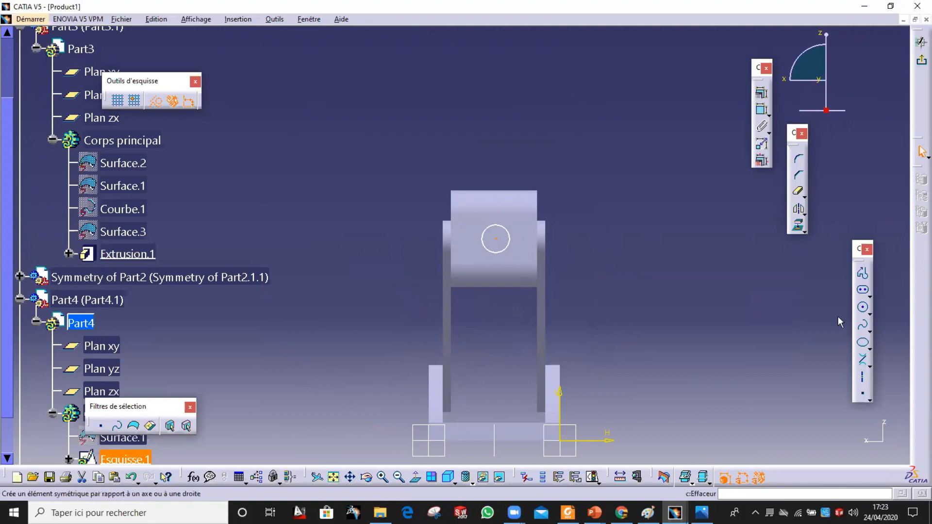
click(863, 309)
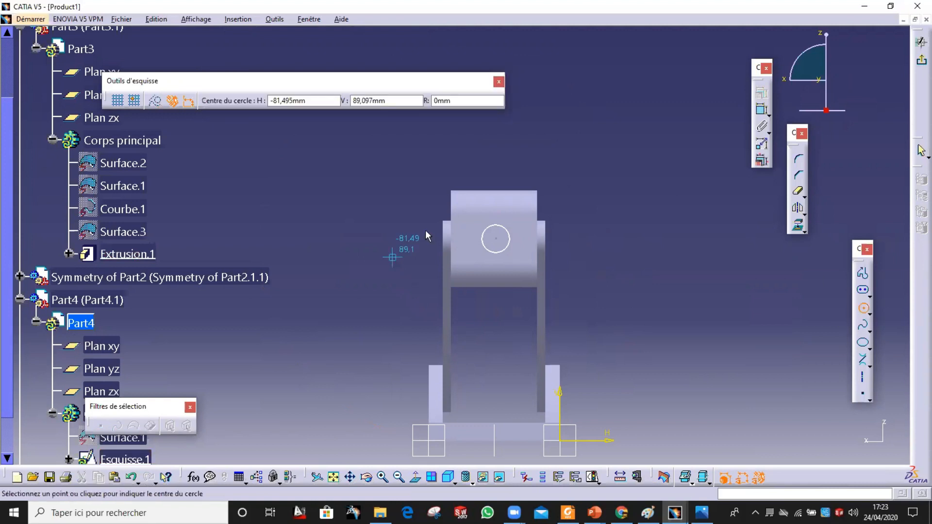
click(498, 238)
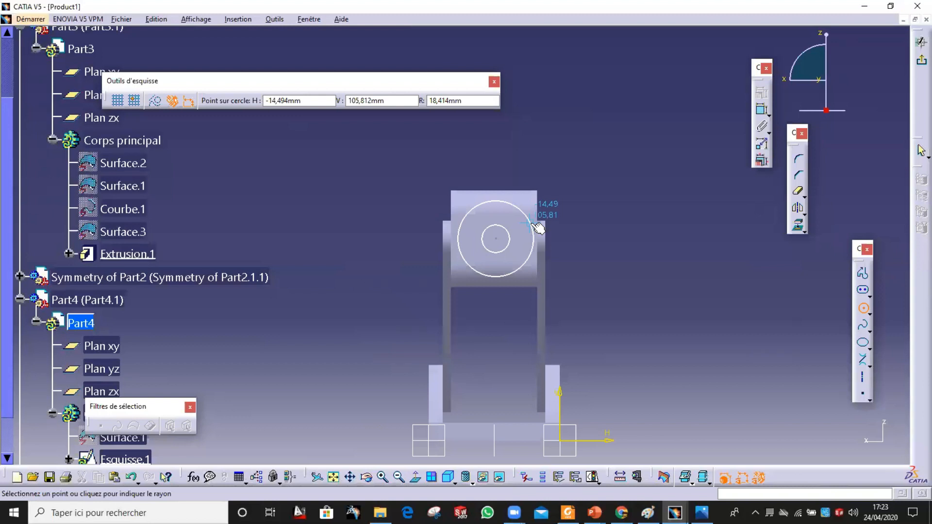
click(537, 228)
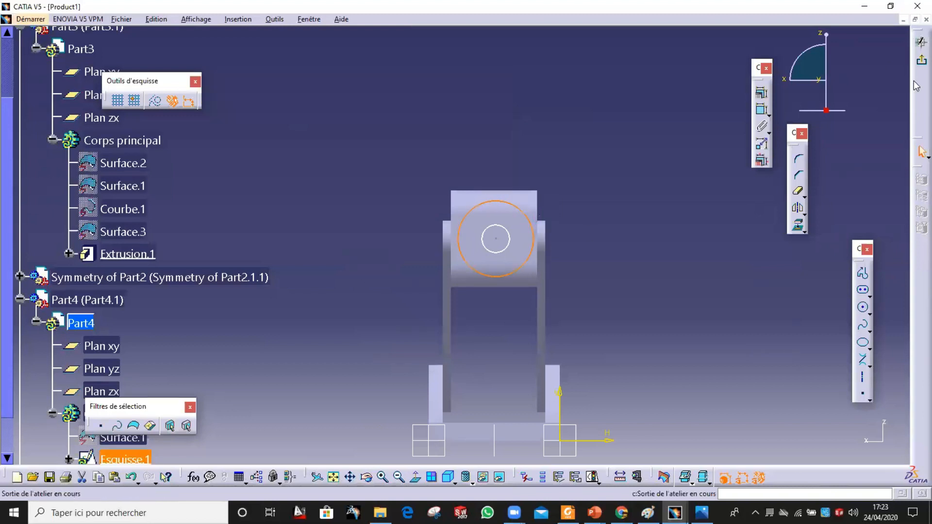
click(921, 42)
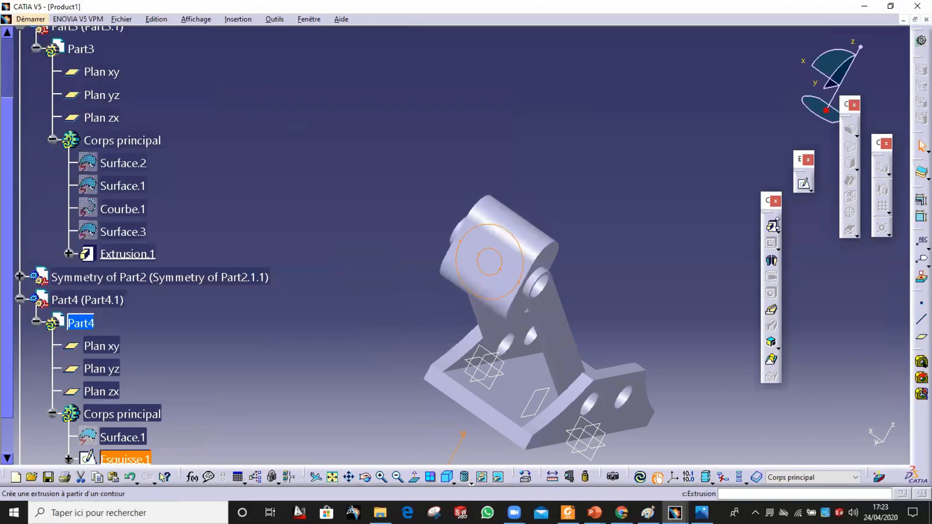
Start a multi-extrusion of the two-circle sketch and set the first domain's length to 30 mm outward from the block
click(778, 231)
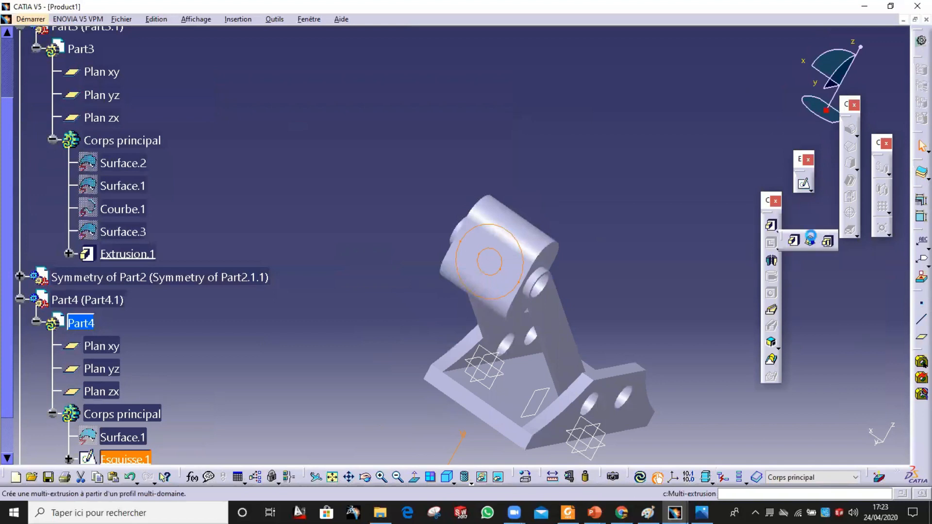
click(827, 241)
middle_drag(647, 218, 547, 239)
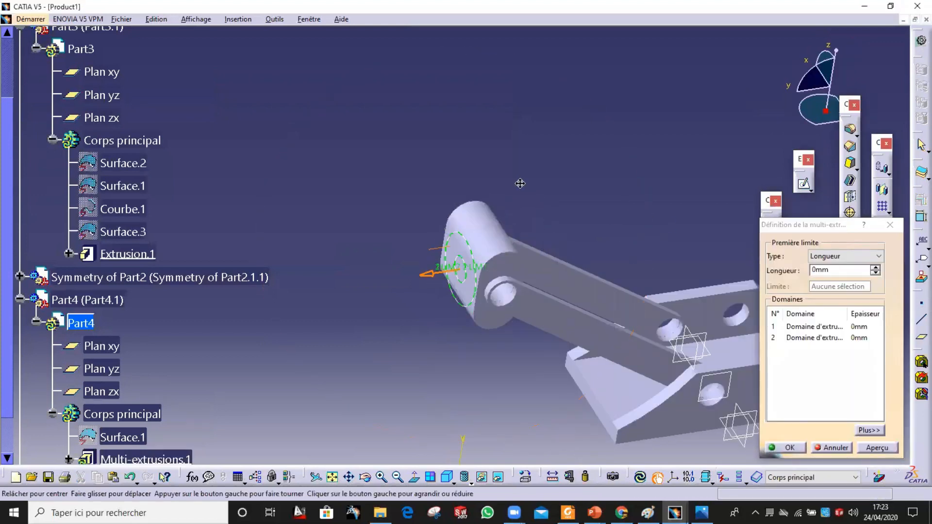
middle_drag(520, 183, 498, 125)
click(825, 326)
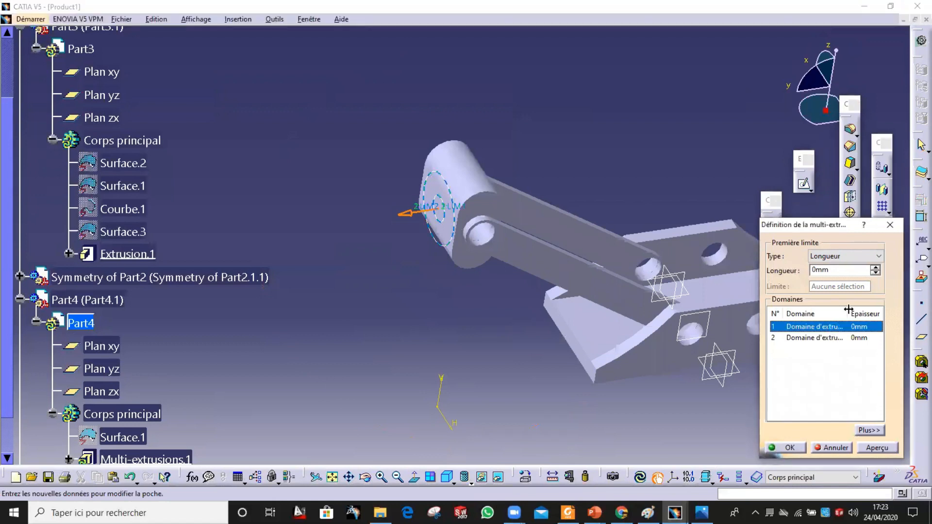
double_click(858, 267)
text(30)
key(Return)
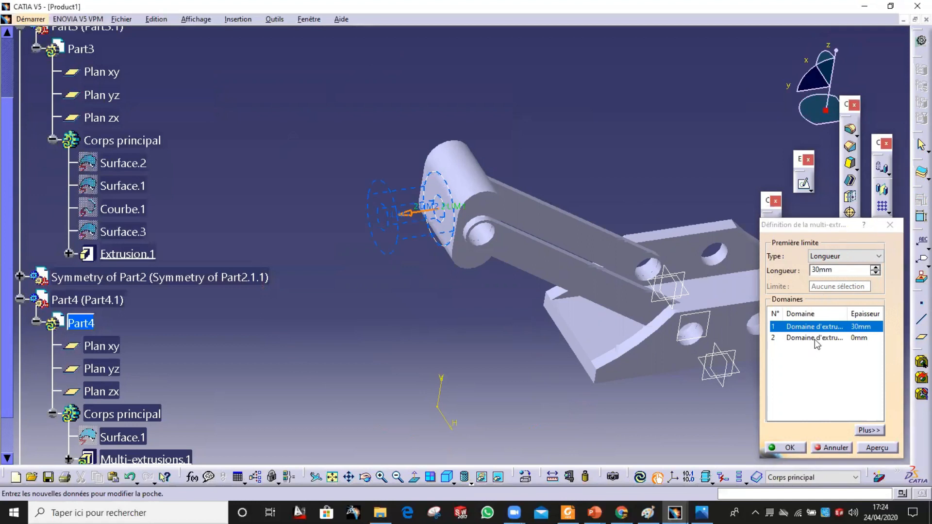
click(876, 448)
middle_drag(601, 291, 628, 259)
Set the first-limit length of the inner circle's domain to 30 mm as well
click(859, 339)
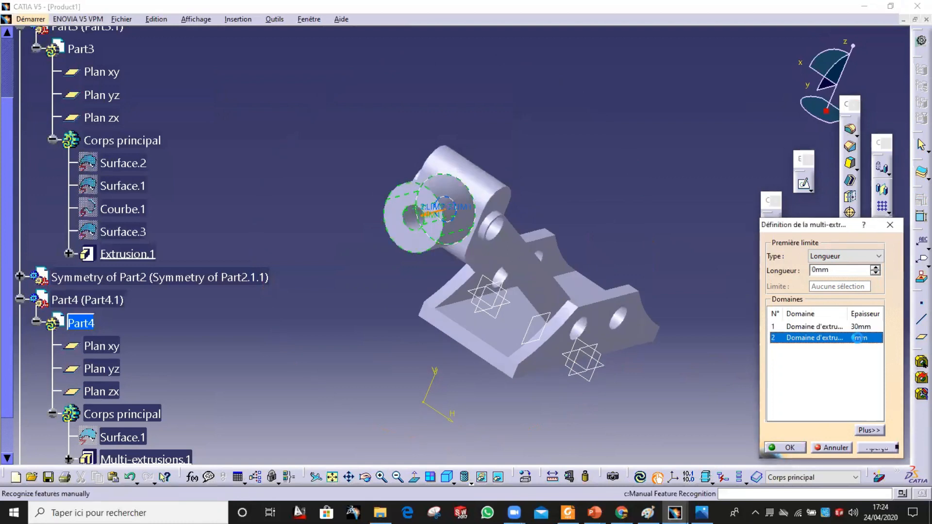
drag(846, 271, 771, 272)
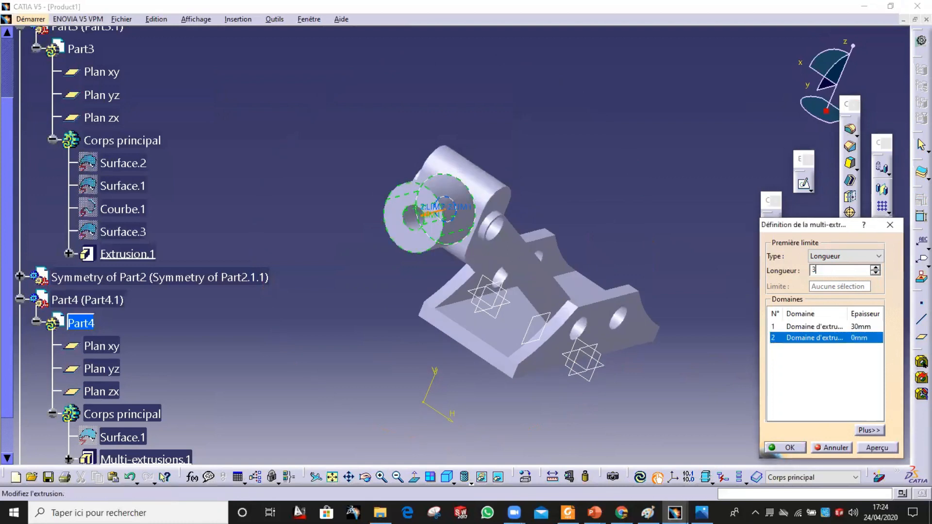
text(30)
click(873, 448)
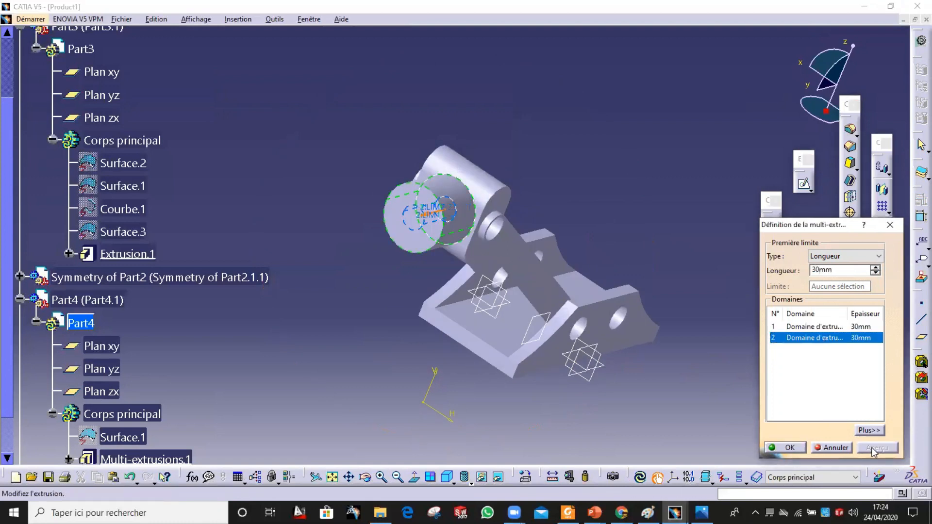
middle_drag(561, 217, 517, 222)
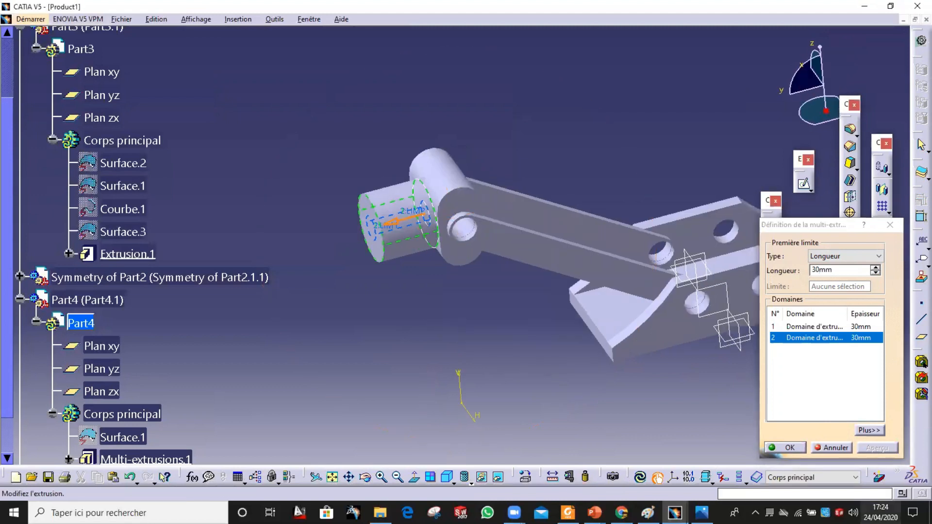
Give the inner circle's domain a second-limit length of 325 mm to form the screw rod, and complete the multi-extrusion
click(868, 430)
middle_drag(429, 326, 570, 390)
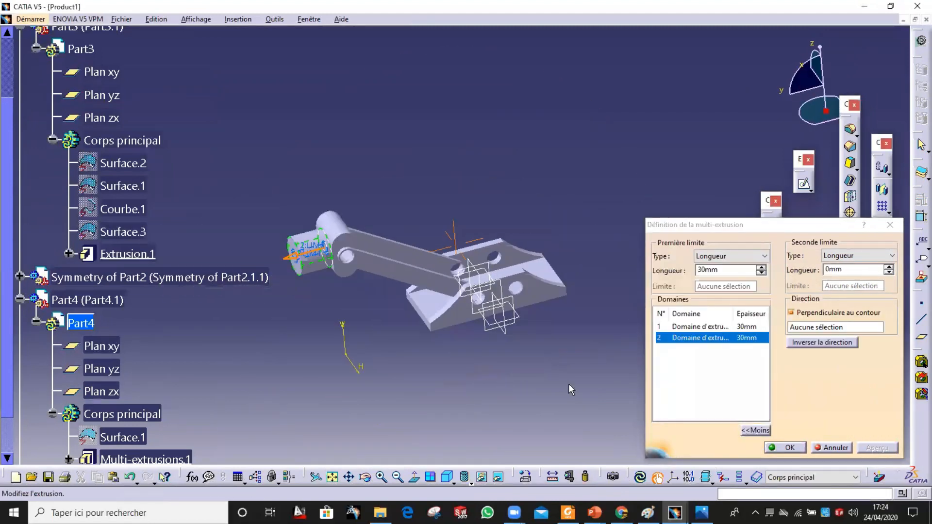
click(888, 267)
click(888, 266)
click(888, 267)
click(888, 266)
click(888, 267)
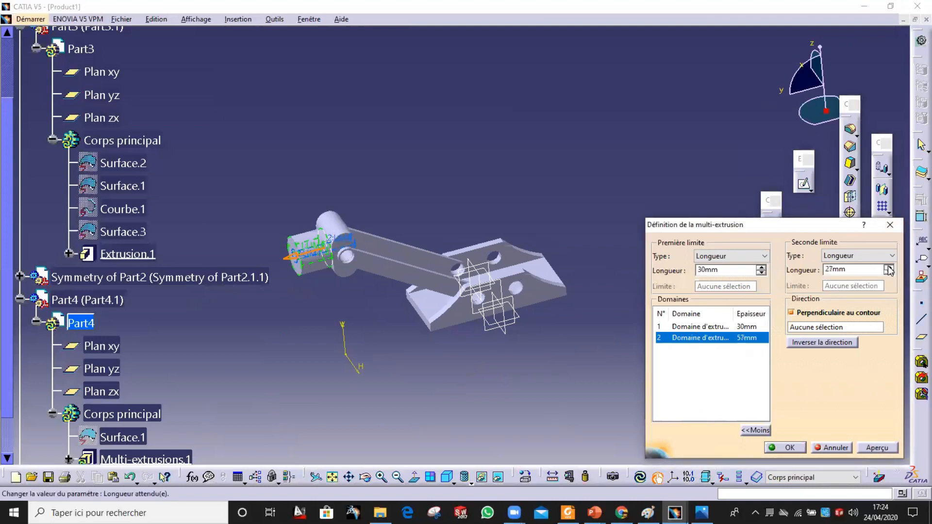
drag(888, 267, 888, 267)
ctrl+middle_drag(479, 280, 406, 201)
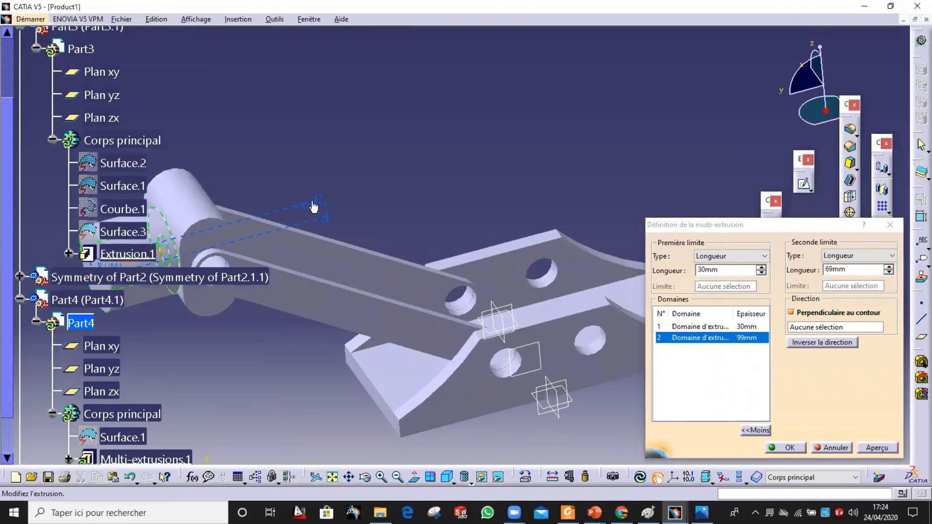
drag(410, 192, 890, 70)
ctrl+middle_drag(757, 100, 590, 217)
ctrl+middle_drag(589, 218, 670, 204)
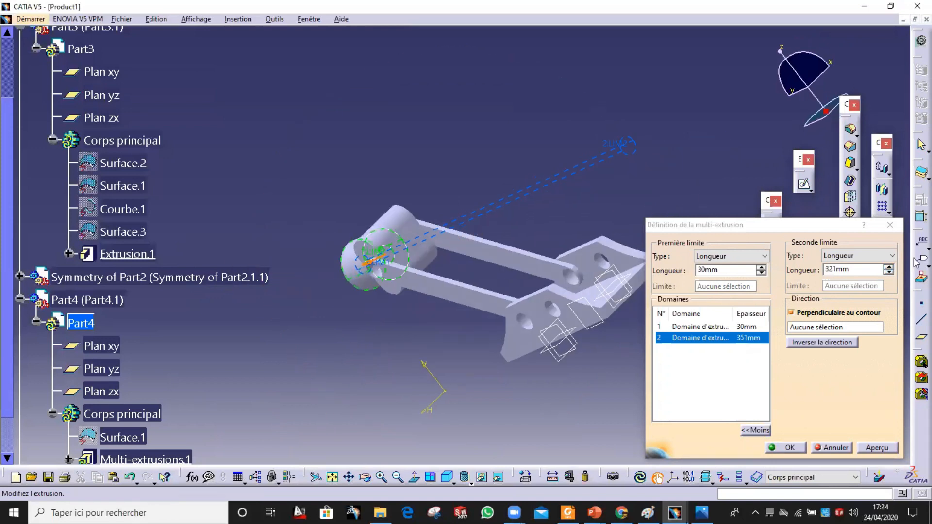
click(888, 267)
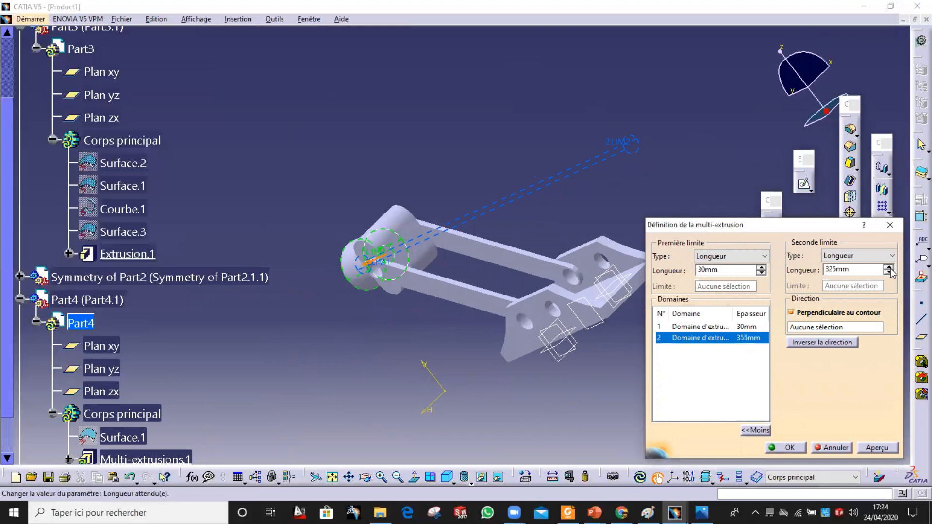
click(794, 447)
middle_drag(628, 397, 340, 249)
middle_drag(248, 317, 388, 308)
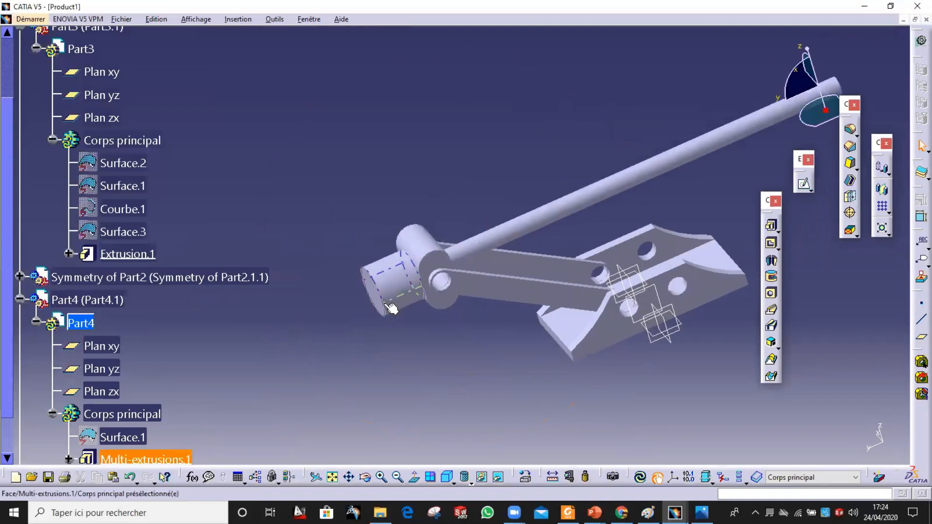
Examine the screw head and its handle in the reference picture cric.jpg in Photos, and return to CATIA
click(702, 512)
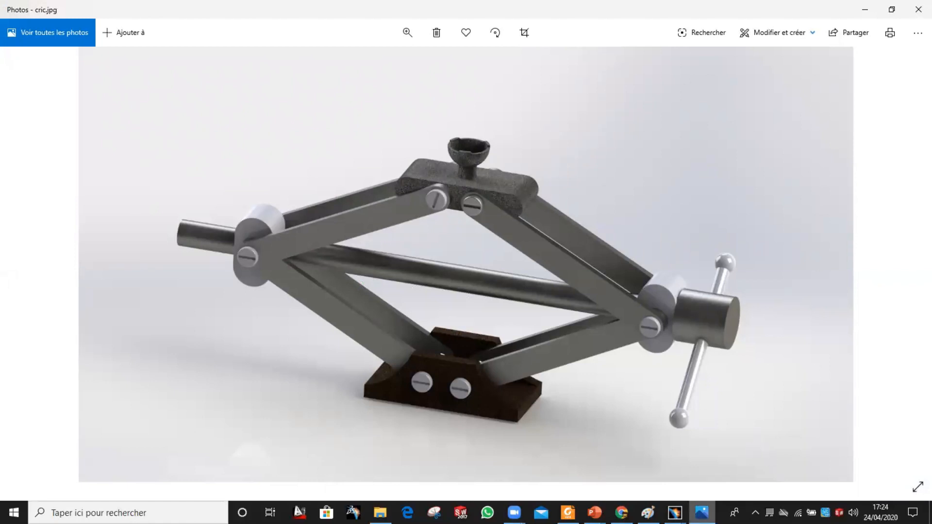
mouse_move(674, 513)
click(734, 471)
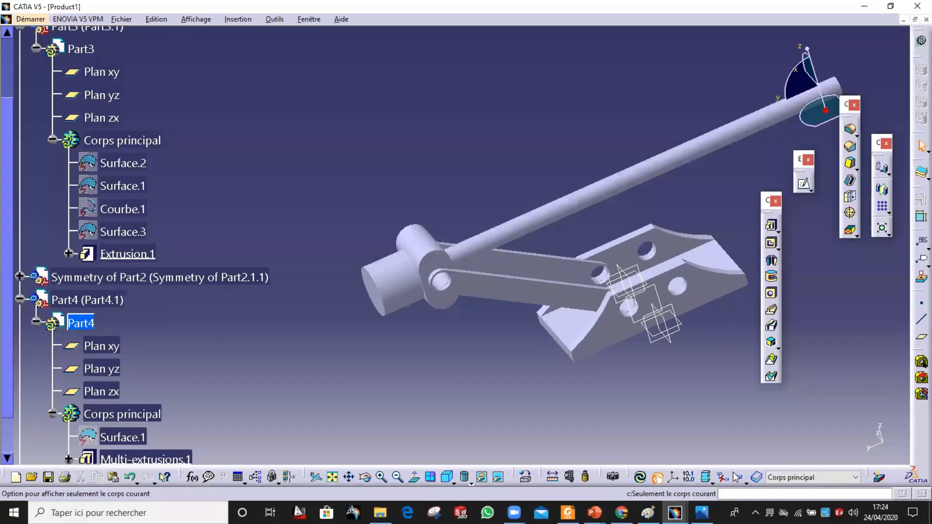
Sketch a circle of about 6.7 mm radius centred over the screw head on the base plate's upper face, and leave the sketch
middle_drag(421, 334, 779, 261)
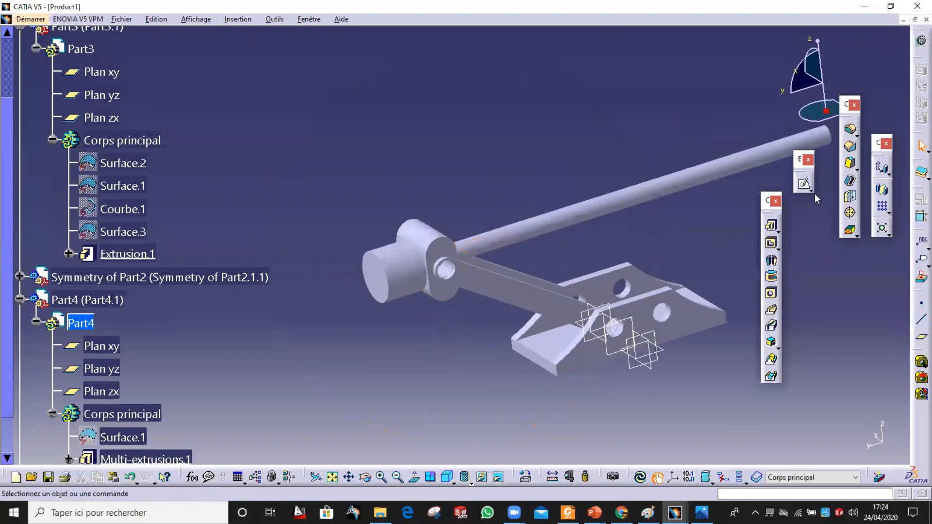
click(804, 184)
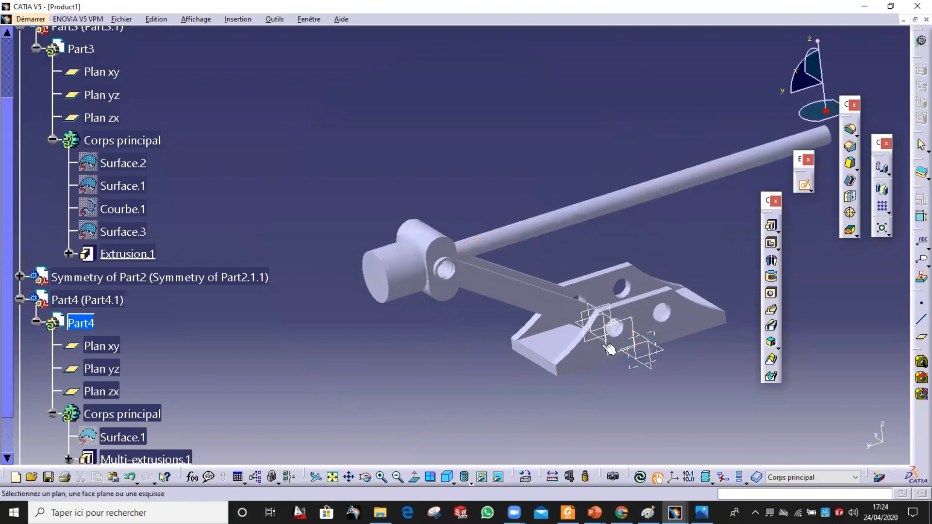
click(561, 344)
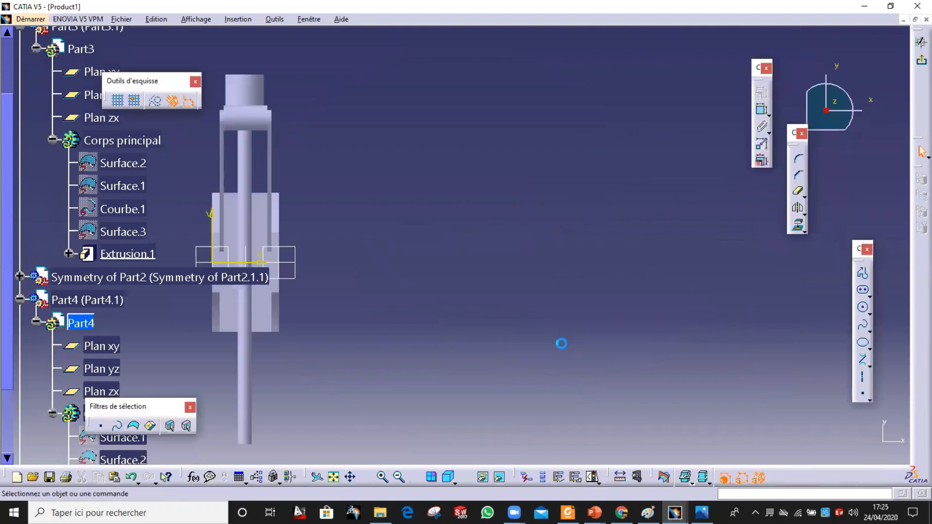
middle_drag(409, 229, 552, 418)
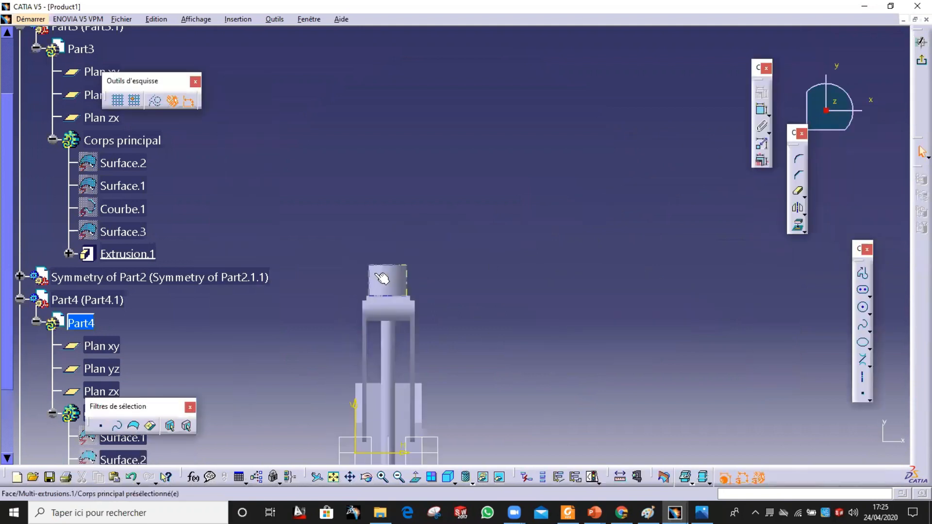
middle_drag(687, 331, 756, 352)
click(862, 308)
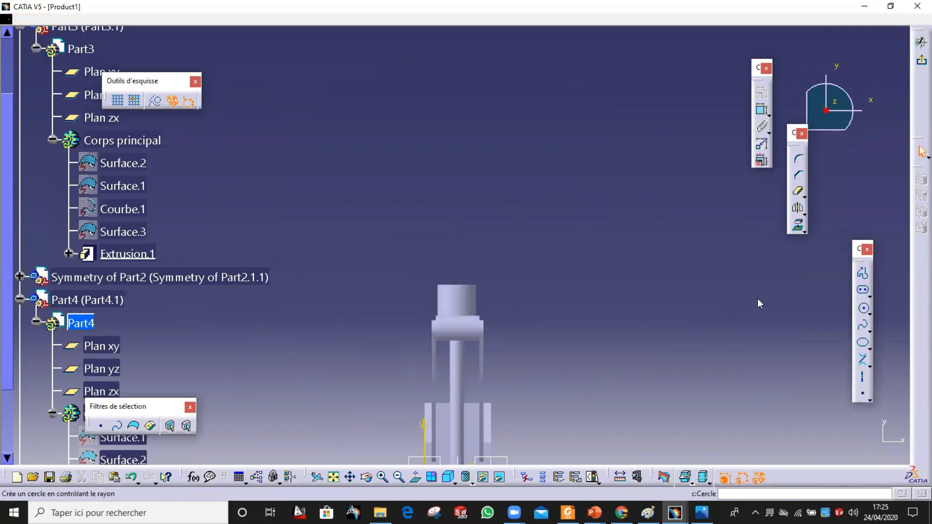
click(456, 298)
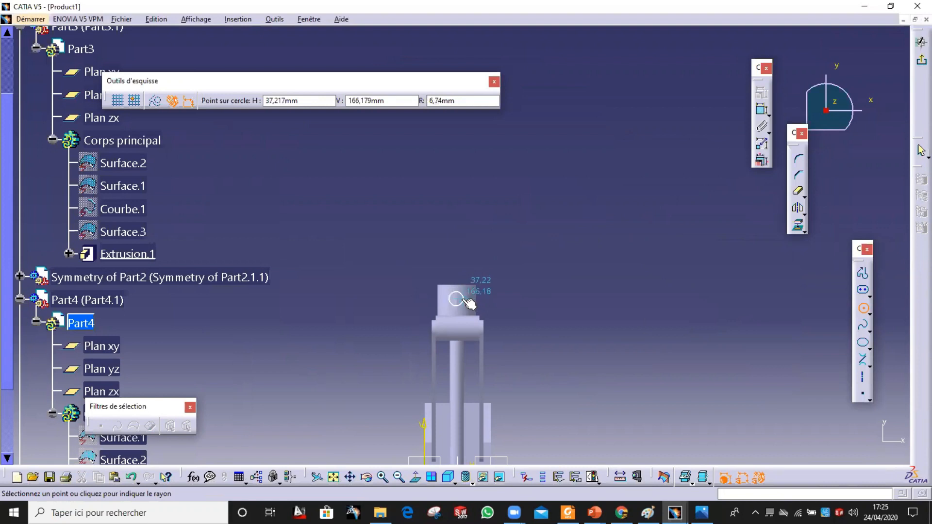
click(470, 303)
middle_drag(511, 306, 307, 185)
click(921, 59)
Cut the circle as a pocket 234 mm deep, directed upward through the cylindrical screw head
click(772, 244)
middle_drag(438, 278, 440, 326)
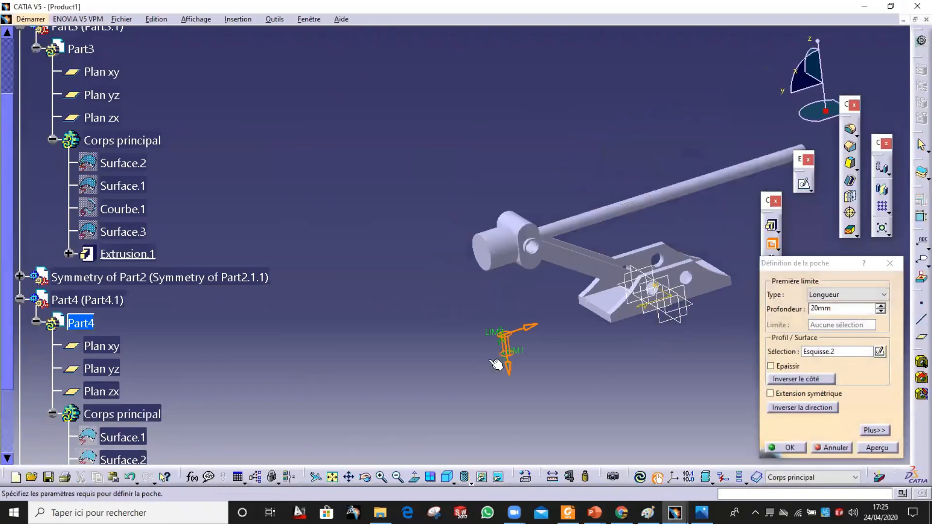
drag(500, 303, 505, 97)
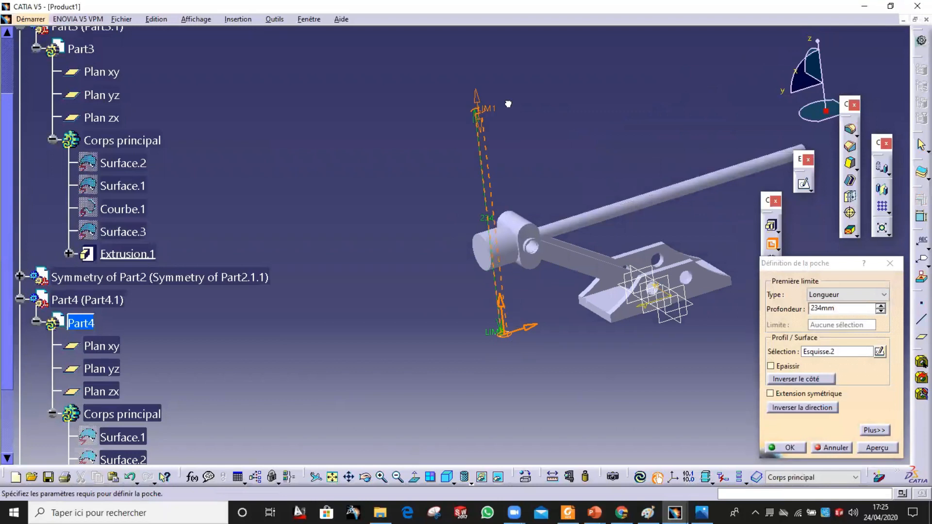
click(787, 448)
middle_drag(514, 224, 485, 146)
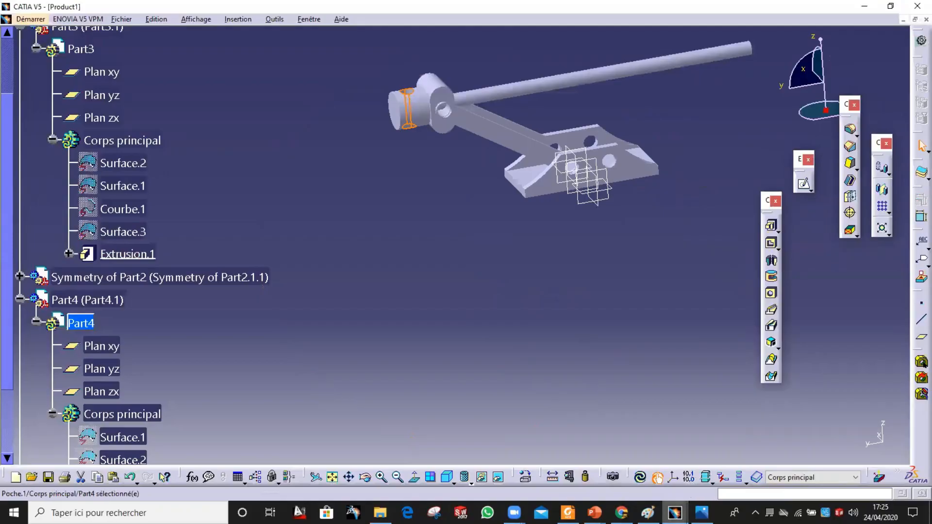
Examine the handle bar crossing the screw head in the reference picture cric.jpg in Photos, and return to CATIA
click(702, 512)
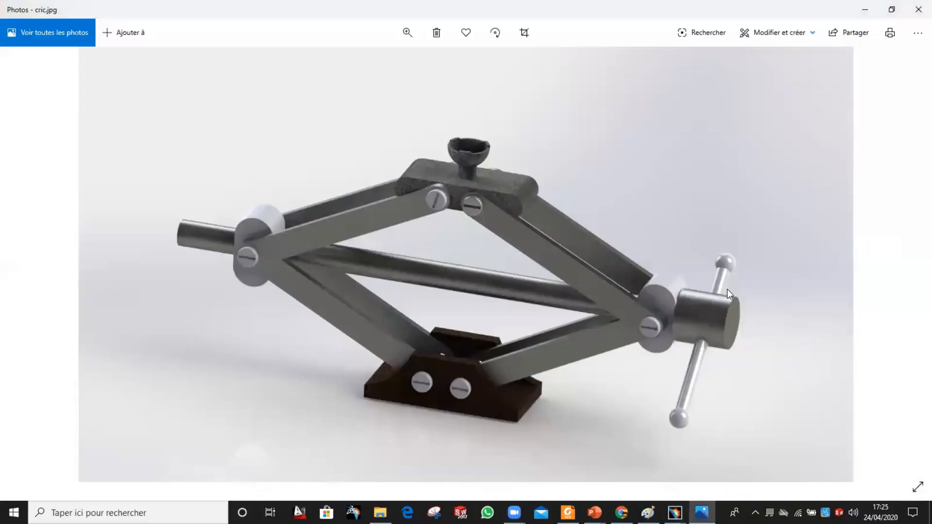
click(701, 512)
middle_drag(602, 357, 587, 499)
Activate the Product1 assembly and collapse the Part3 branch of the tree
middle_drag(519, 369, 546, 221)
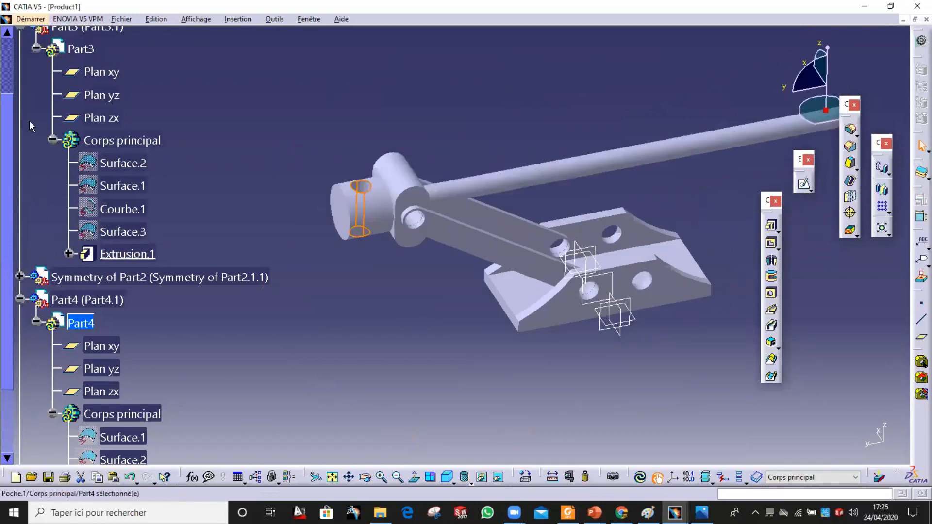
scroll(40, 144, up, 3)
double_click(63, 177)
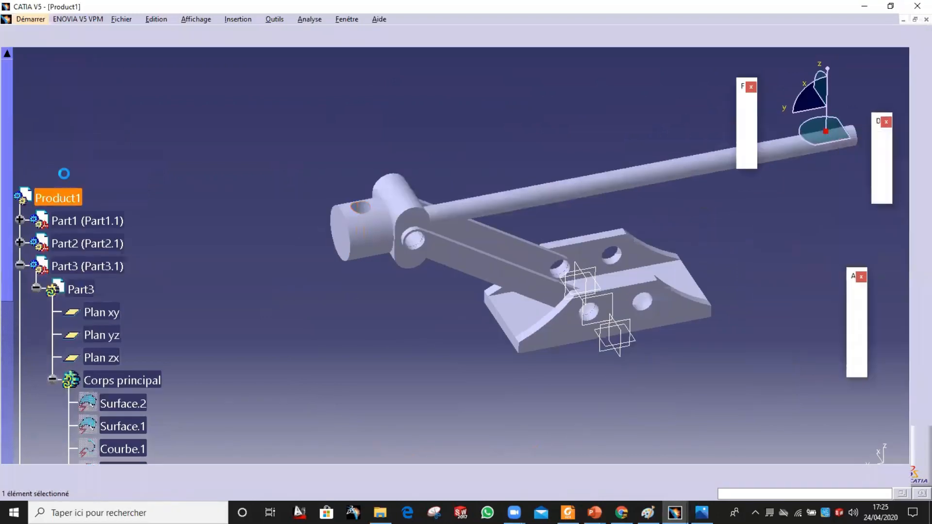
scroll(97, 194, down, 3)
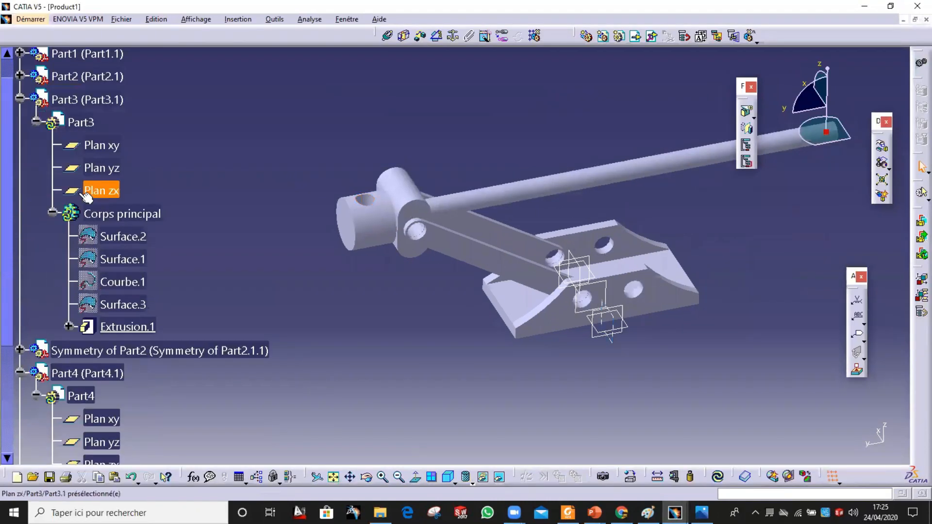
scroll(97, 192, up, 1)
click(20, 141)
scroll(249, 285, down, 2)
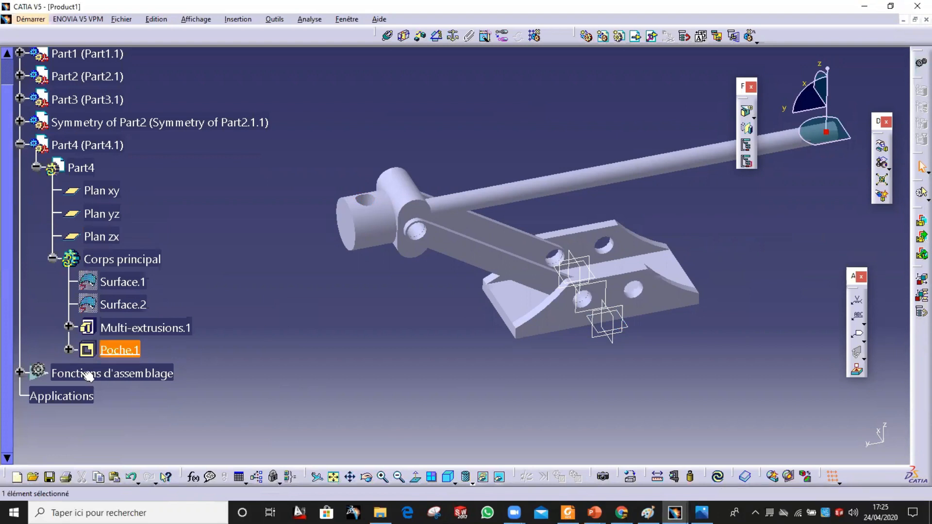
scroll(136, 286, up, 2)
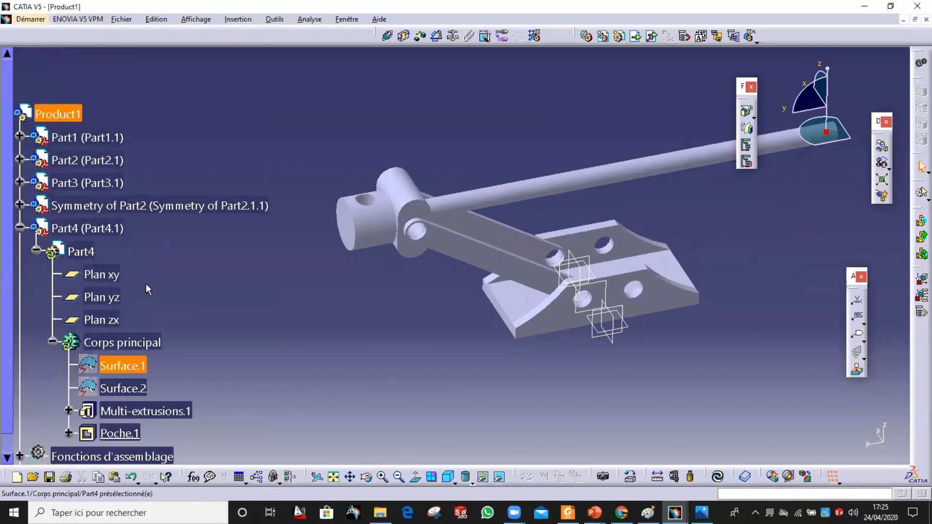
Insert a new part into Product1 for the handle bar and open its main body for editing
click(618, 37)
click(493, 304)
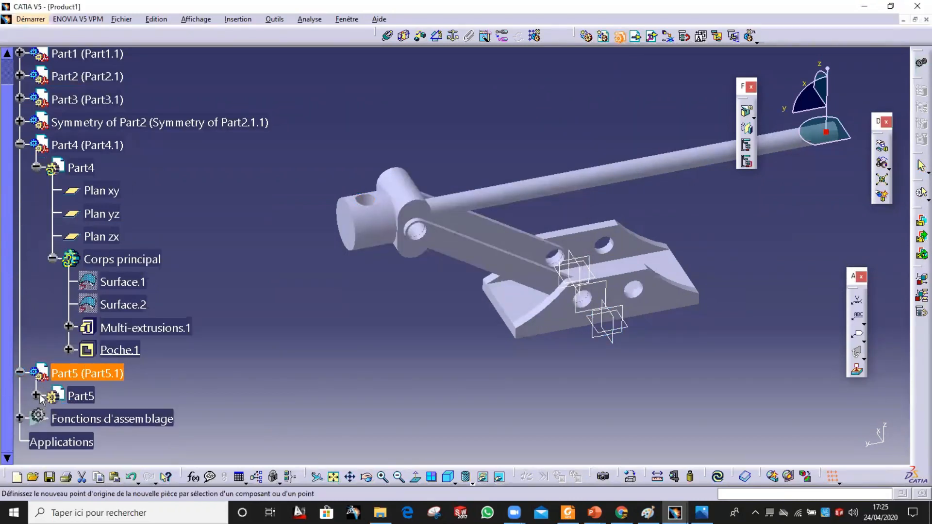
click(36, 395)
click(128, 434)
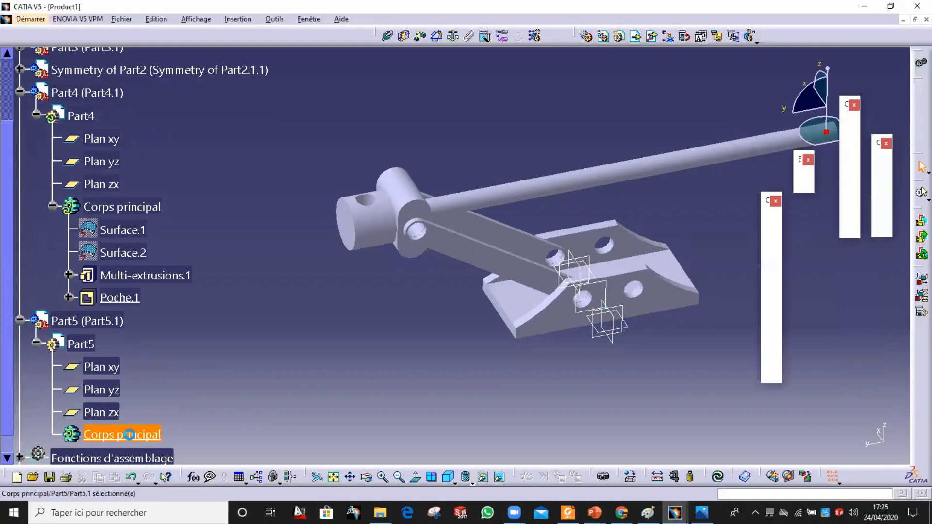
Create a reference plane offset -41 mm from the base plate's upper face, so that it lies above the plate
middle_drag(333, 293, 466, 137)
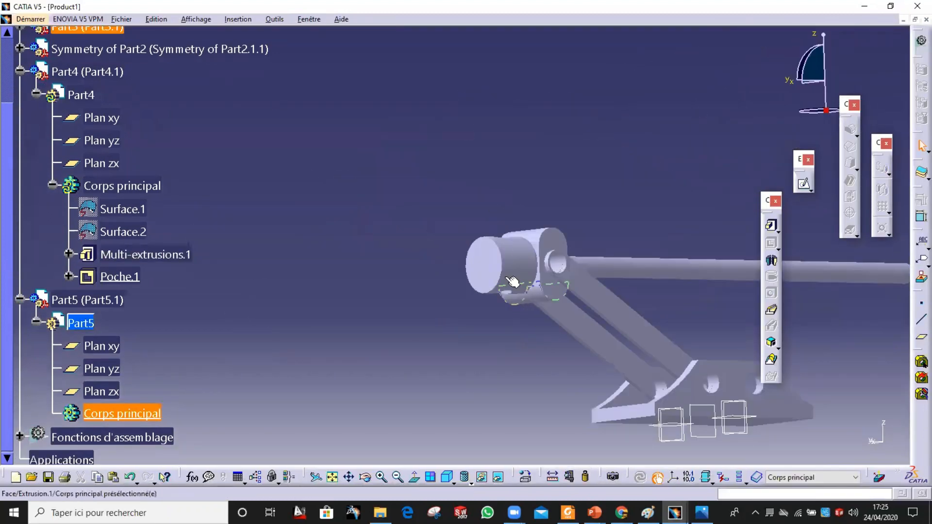
middle_drag(544, 424, 412, 113)
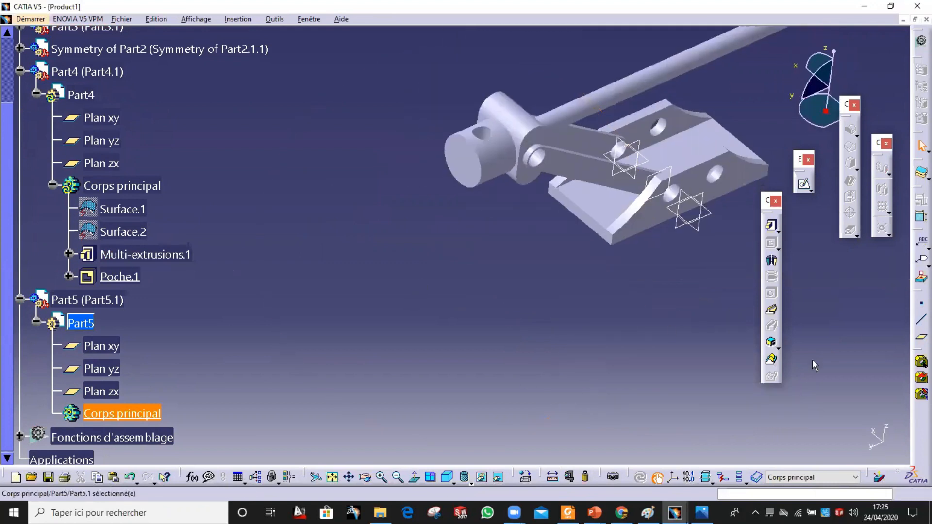
click(920, 337)
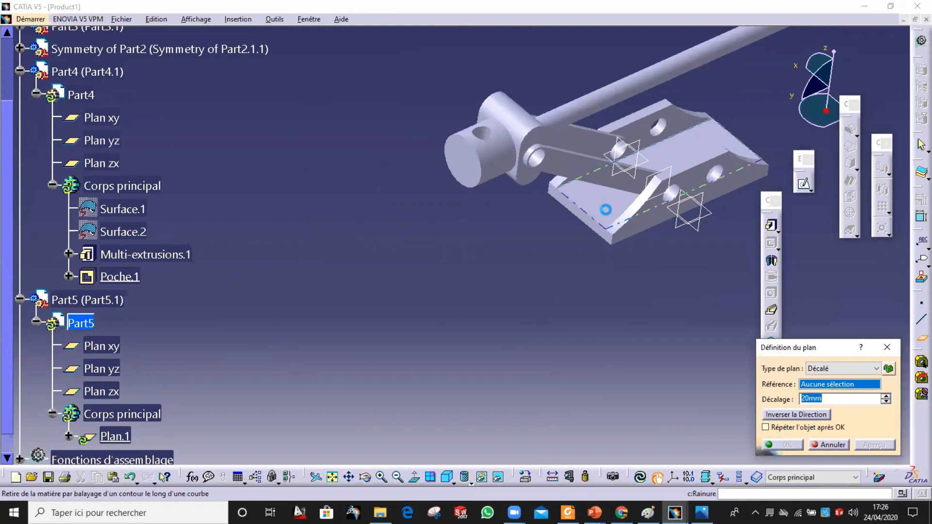
click(605, 212)
middle_drag(594, 235, 624, 388)
middle_drag(574, 358, 599, 350)
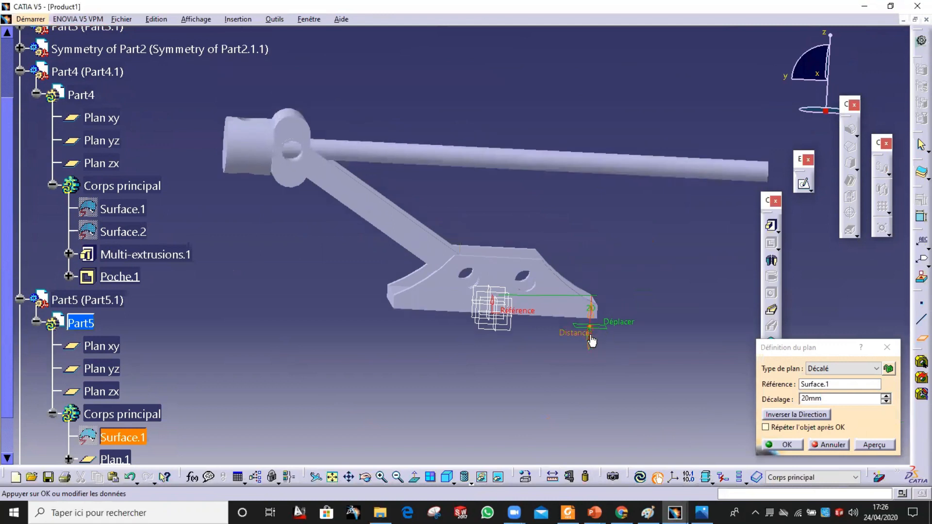
drag(588, 292, 586, 233)
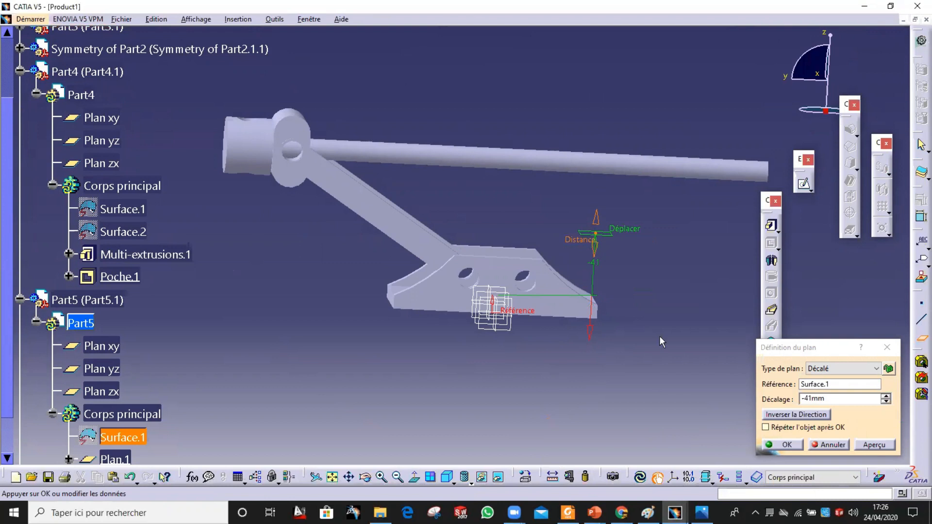
click(783, 444)
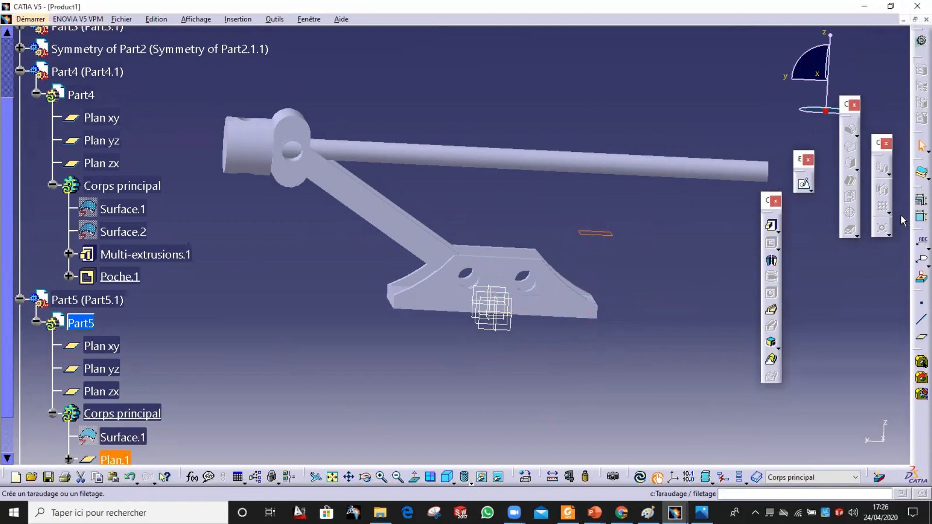
Sketch on the offset plane by projecting the circular edge of the screw head's cross hole, and leave the sketch
click(804, 184)
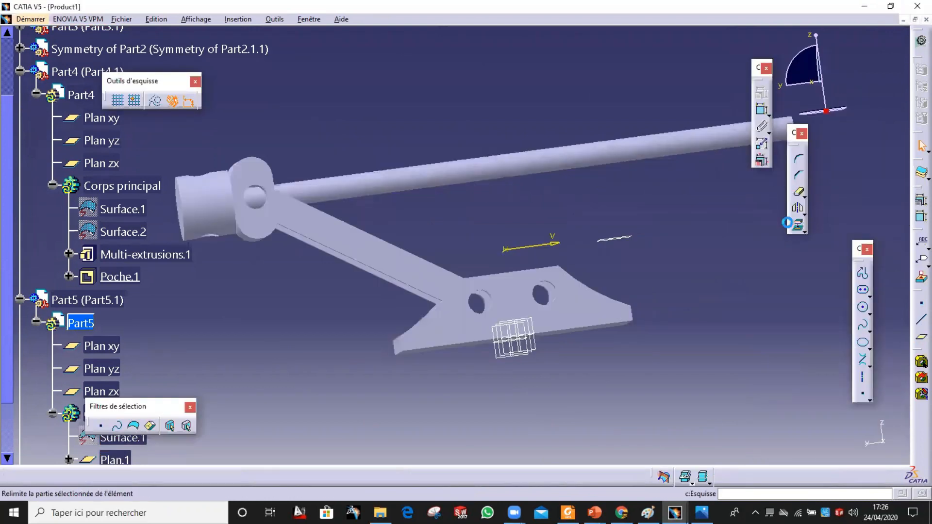
mouse_move(672, 181)
middle_down()
mouse_move(671, 167)
mouse_move(637, 328)
mouse_move(614, 271)
middle_up()
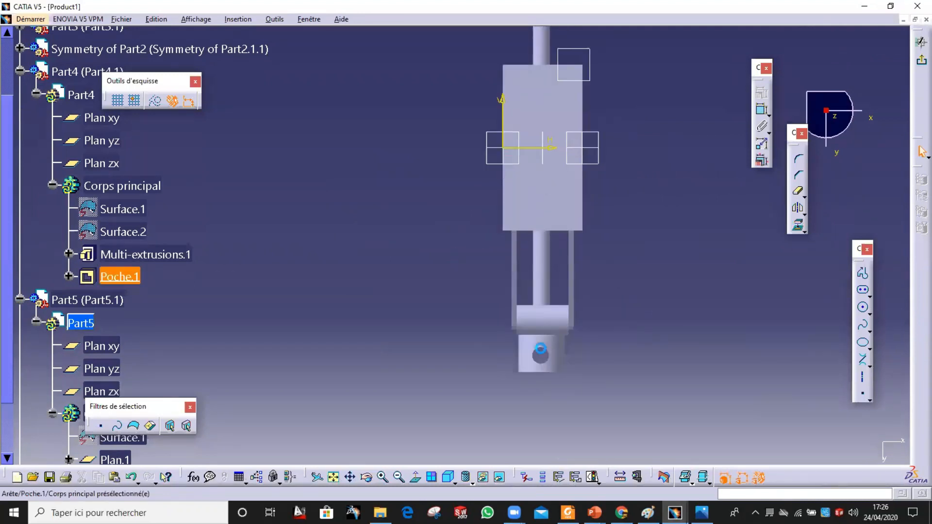
click(798, 227)
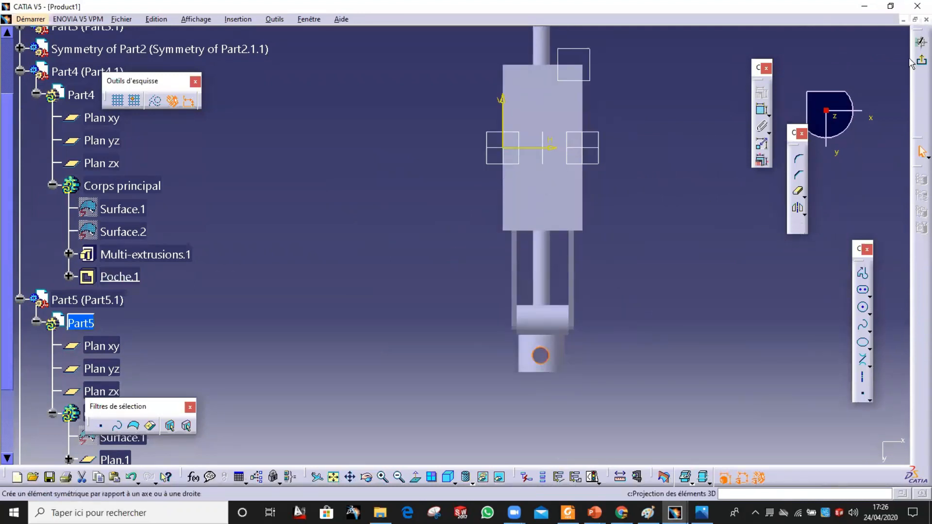
click(921, 62)
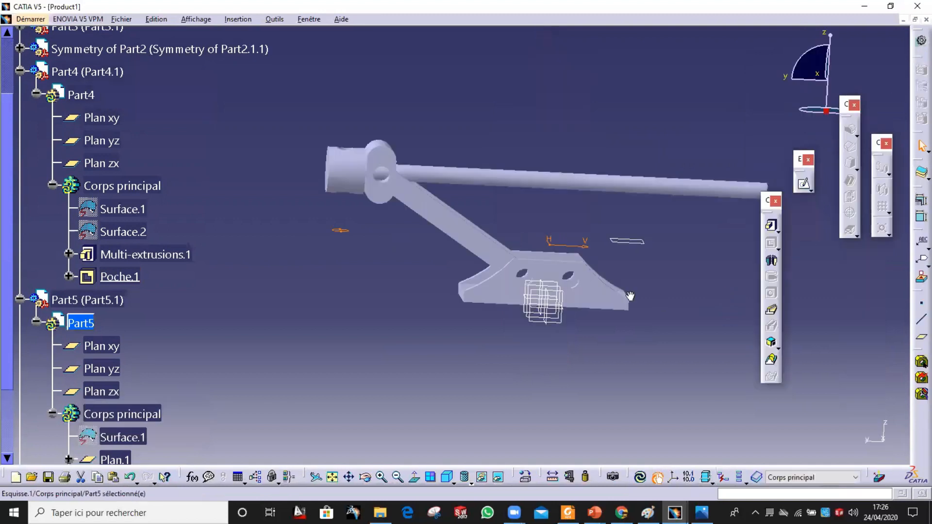
Extrude the projected circle by -127 mm, upward through the screw head, to form the handle bar
click(772, 226)
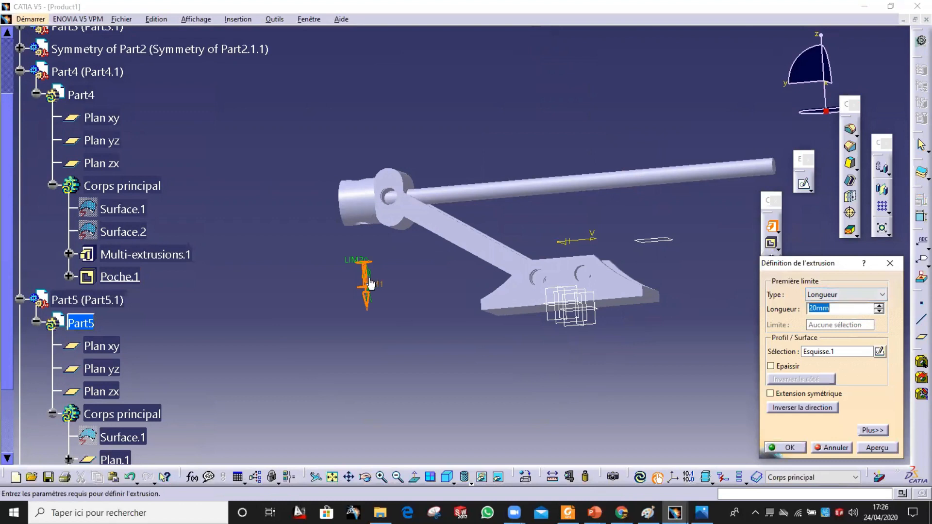
drag(376, 291, 368, 104)
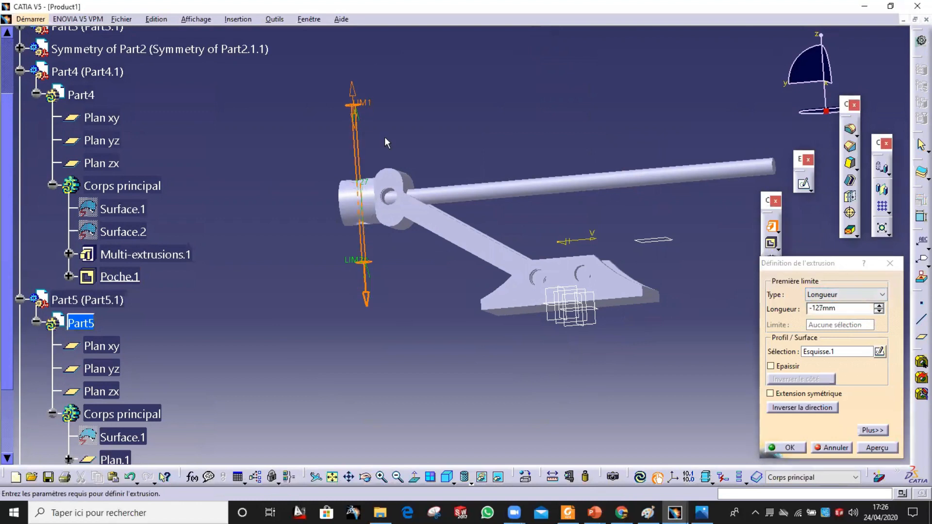
key(Return)
Chamfer the circular edges at both ends of the handle bar with 2 mm at 45 degrees
middle_drag(394, 255, 487, 384)
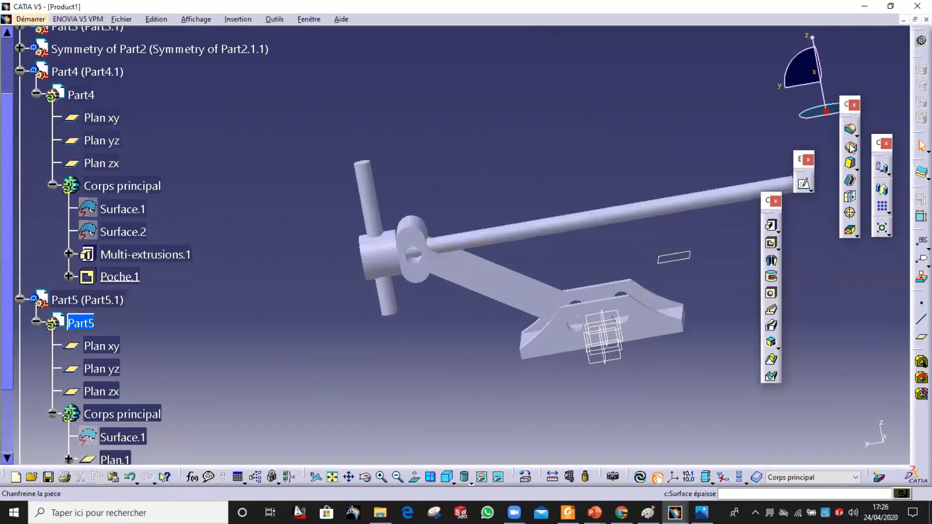
click(850, 148)
middle_drag(439, 131, 368, 241)
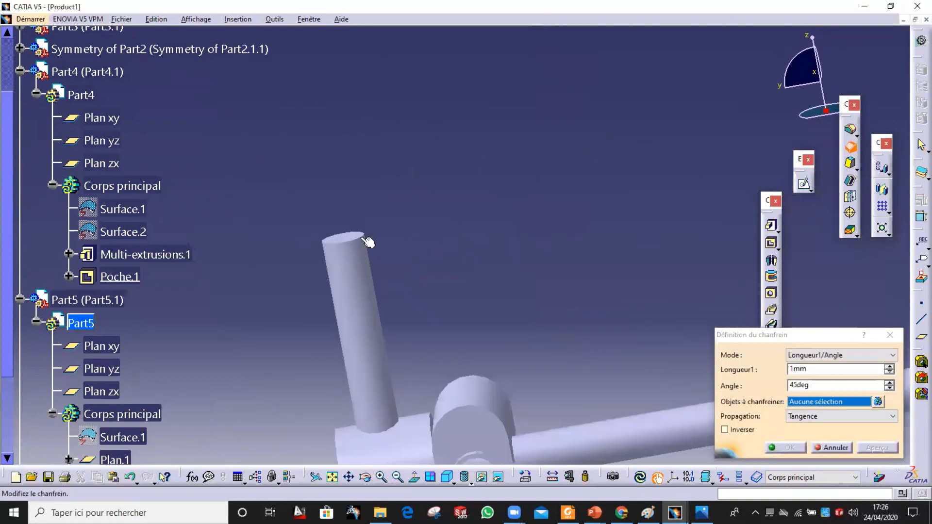
click(353, 238)
middle_drag(427, 266, 380, 161)
click(383, 153)
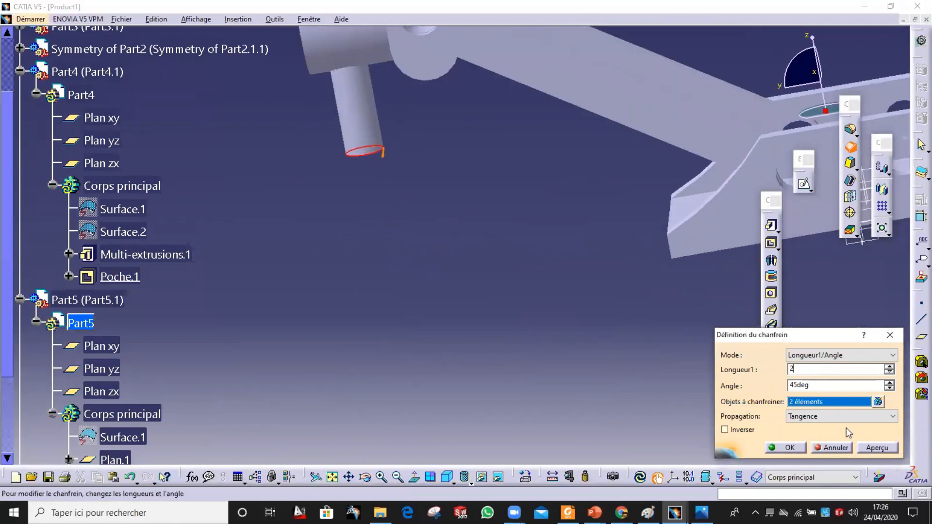
click(796, 448)
Examine the jack in the reference picture cric.jpg in Photos, and return to the Product1 window in CATIA
middle_drag(466, 183, 475, 340)
click(701, 513)
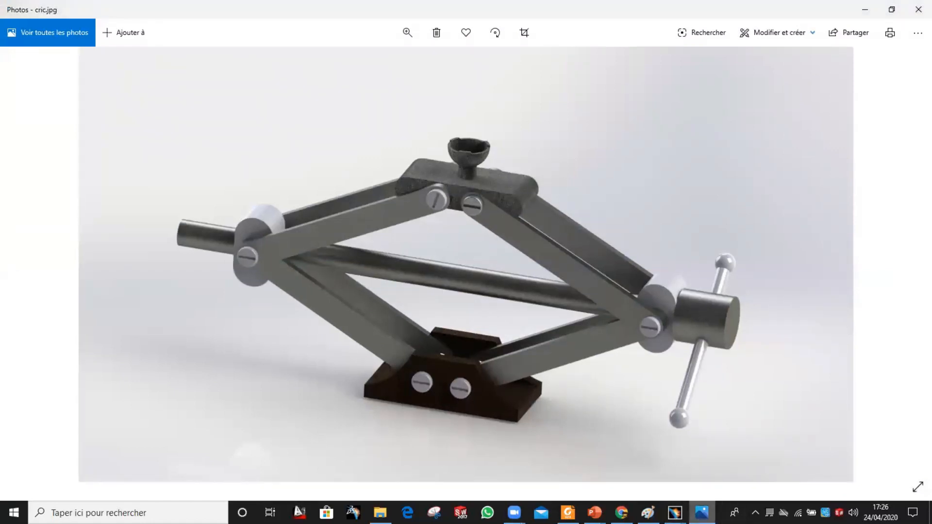
click(674, 512)
mouse_move(720, 484)
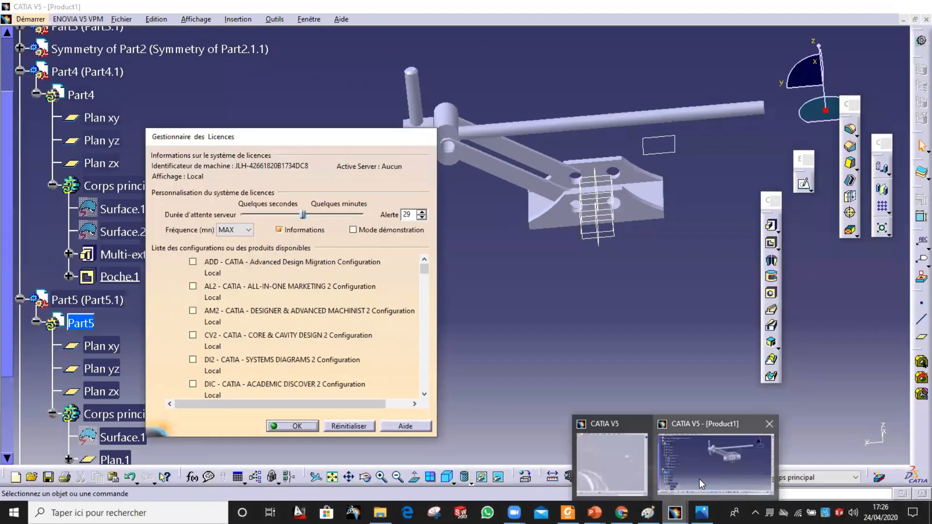
click(701, 483)
click(701, 512)
key(alt+Tab)
Activate the Product1 assembly and insert another new part into it
middle_drag(561, 285, 291, 340)
scroll(82, 124, up, 5)
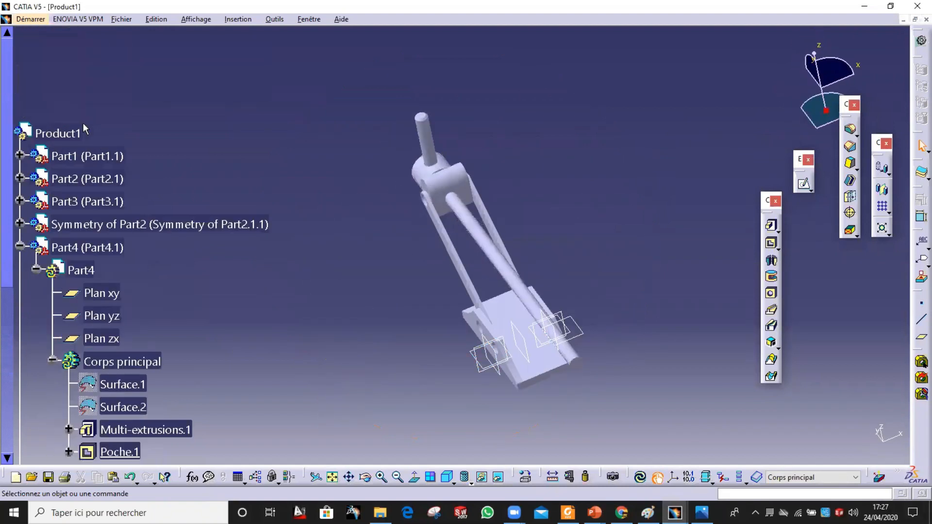
double_click(70, 132)
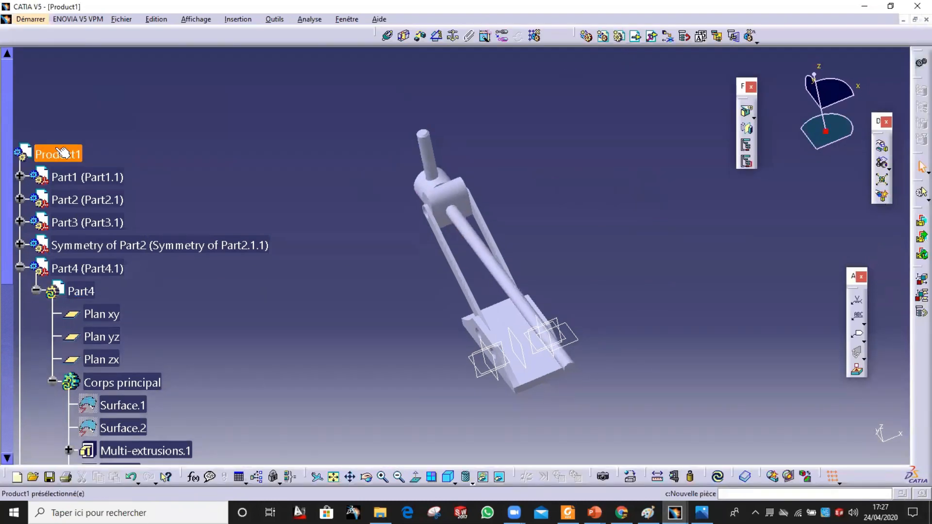
click(618, 35)
click(496, 304)
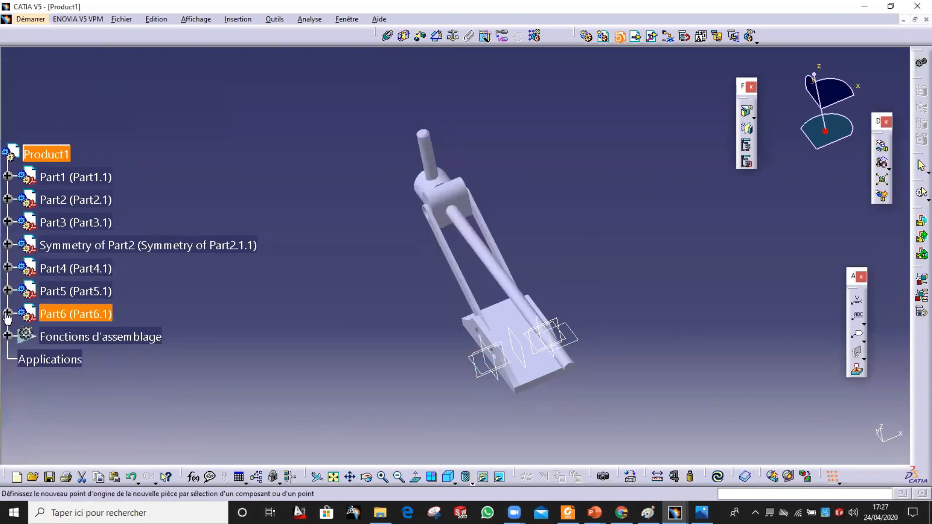
Expand the newly inserted part in the tree and open its main body for editing
click(8, 313)
click(8, 313)
click(8, 313)
click(23, 335)
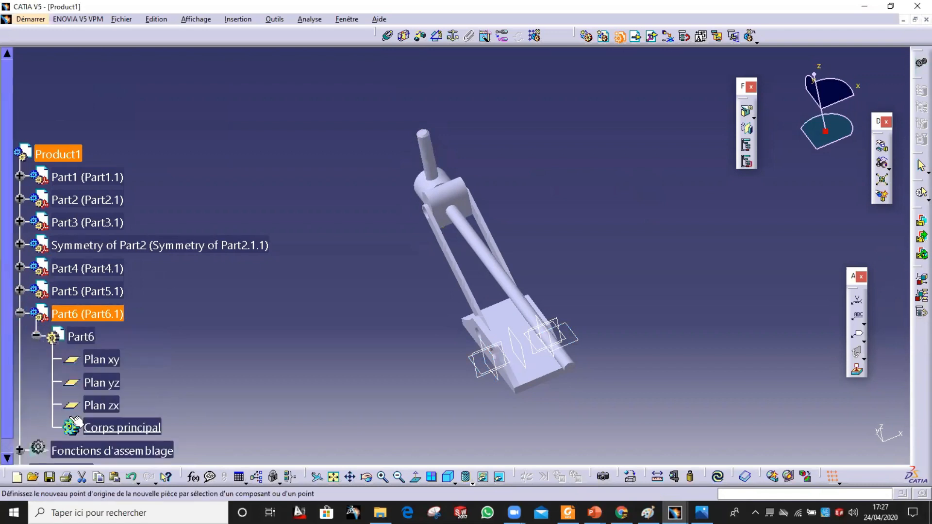
click(100, 428)
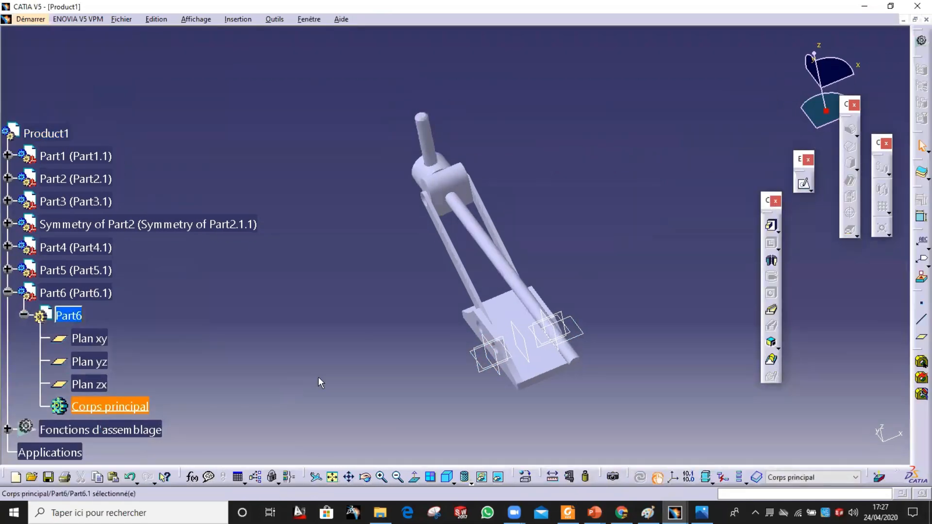
Sketch a horizontal elongated hole of about 15 mm radius above the base, on the plane of the link arm's outer side face
middle_drag(319, 379, 359, 307)
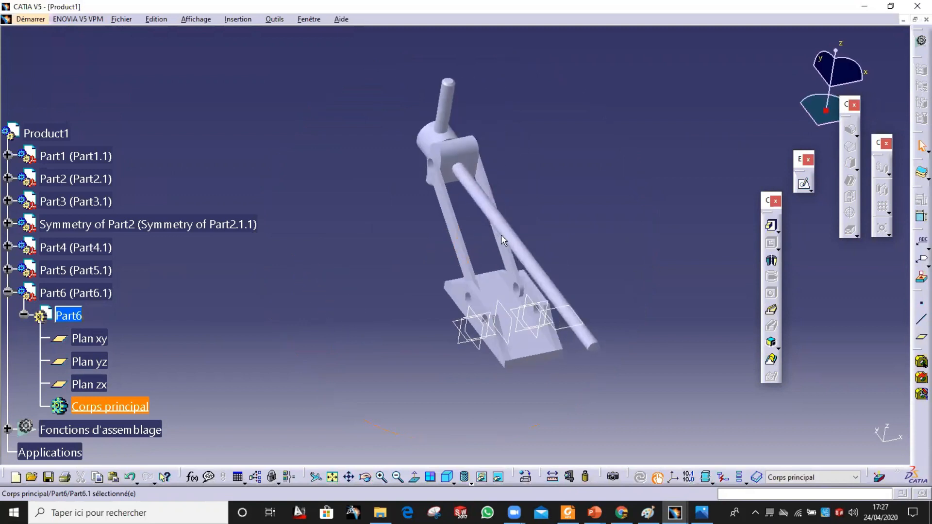
middle_drag(535, 237, 646, 239)
middle_drag(277, 319, 403, 291)
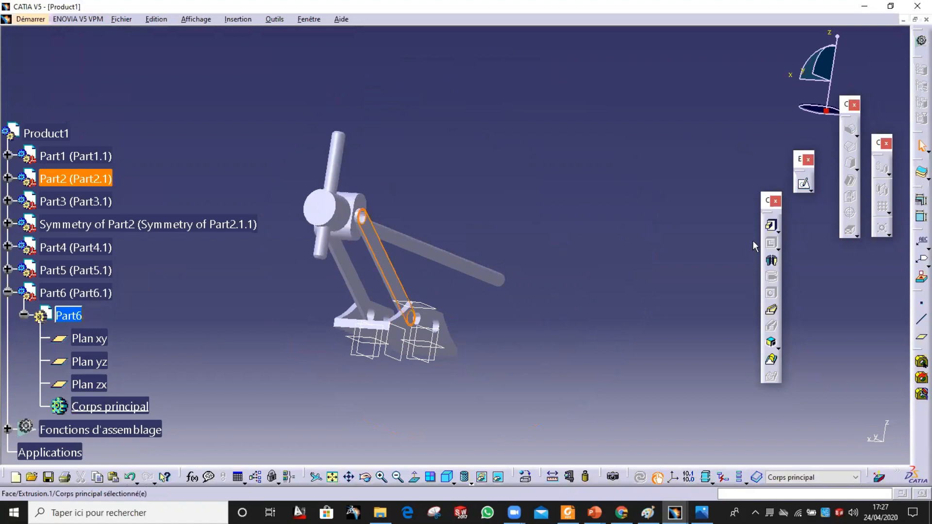
click(801, 184)
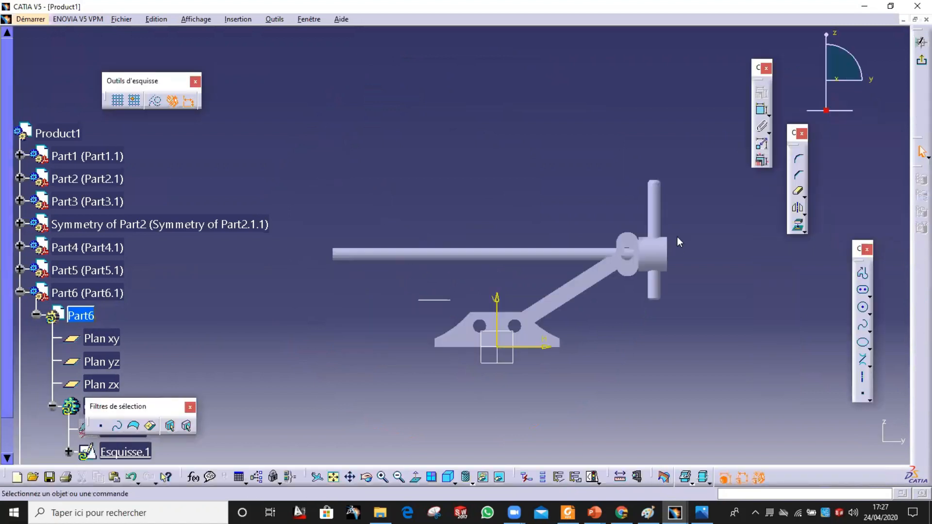
click(862, 291)
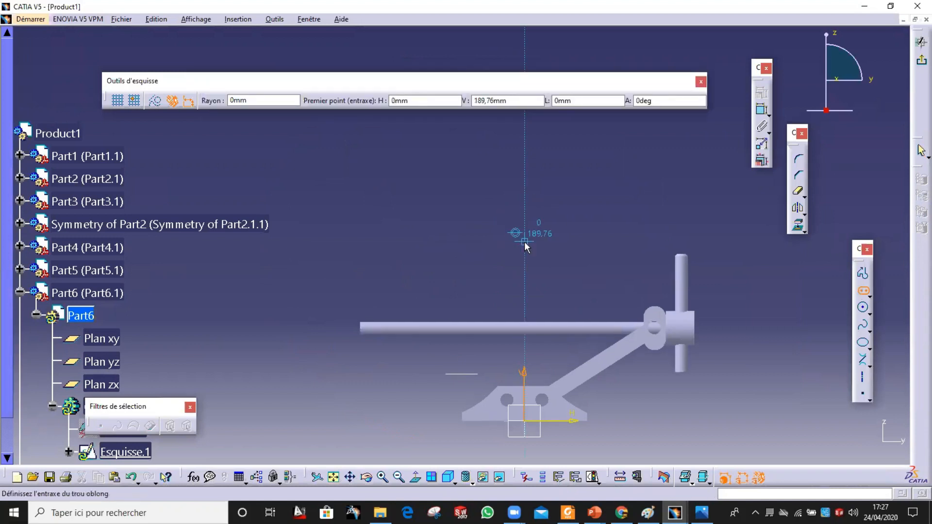
click(488, 234)
click(571, 234)
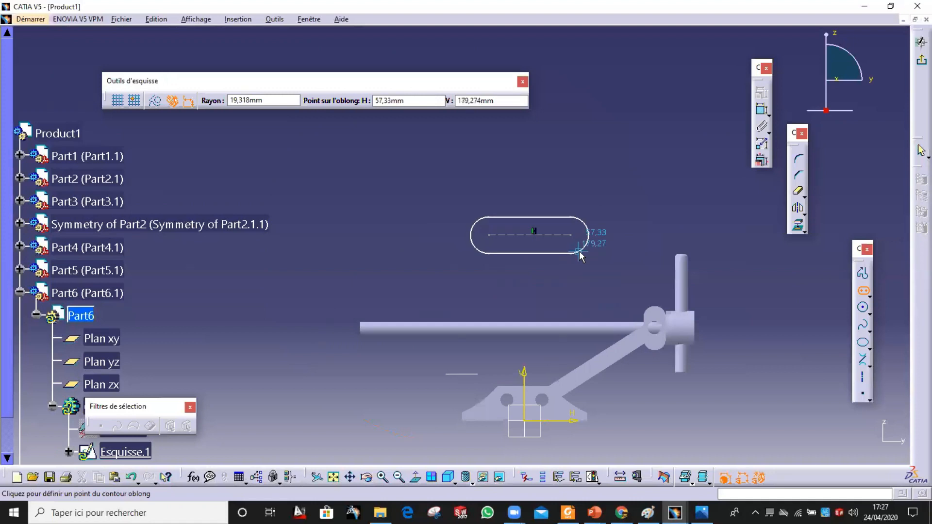
click(580, 248)
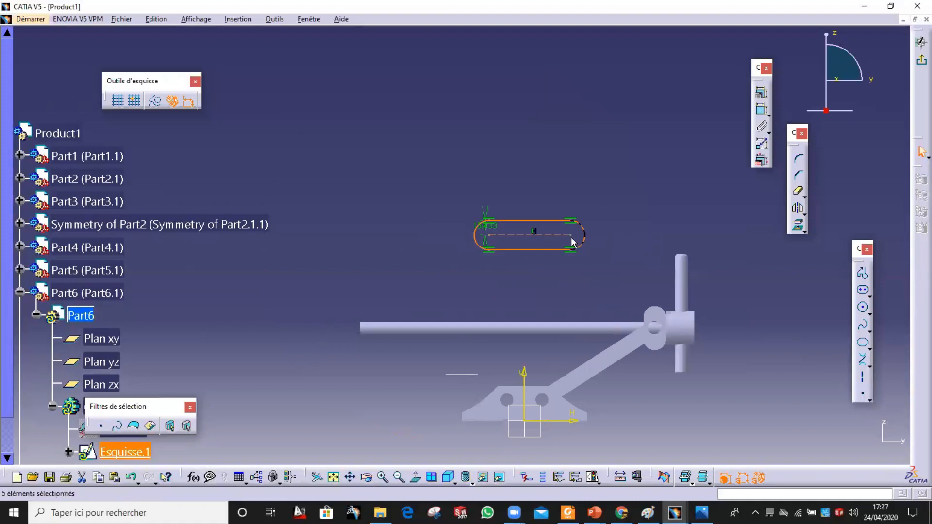
Shorten the elongated hole sketched above the base and set its radius to 11 mm
drag(565, 236, 521, 241)
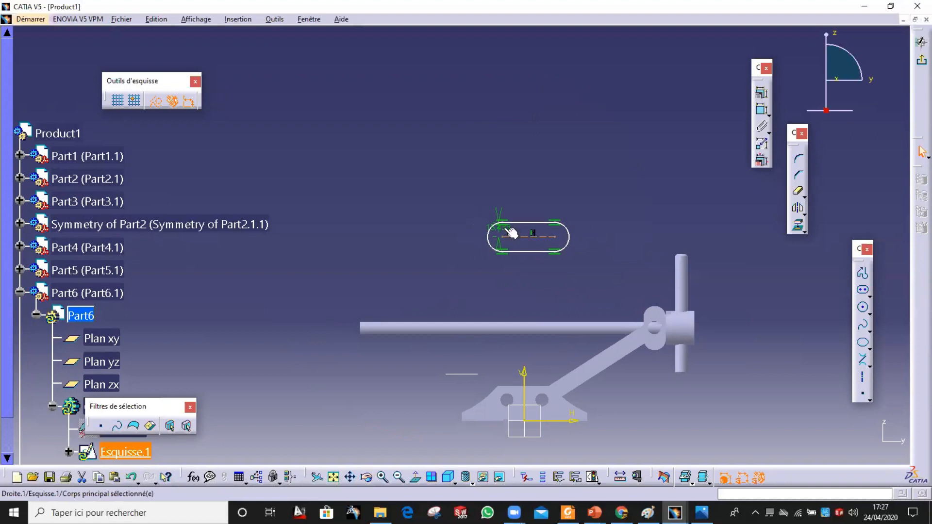
double_click(503, 229)
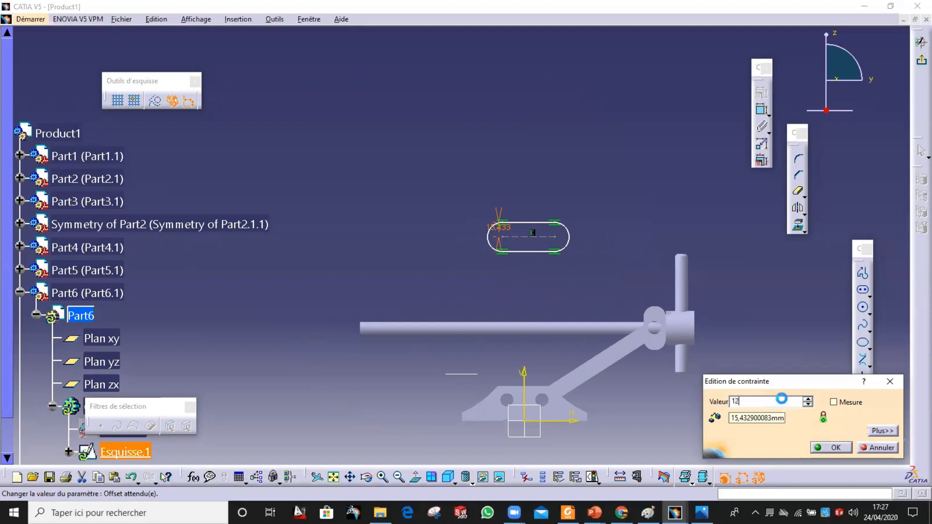
key(Return)
ctrl+middle_drag(546, 327, 574, 256)
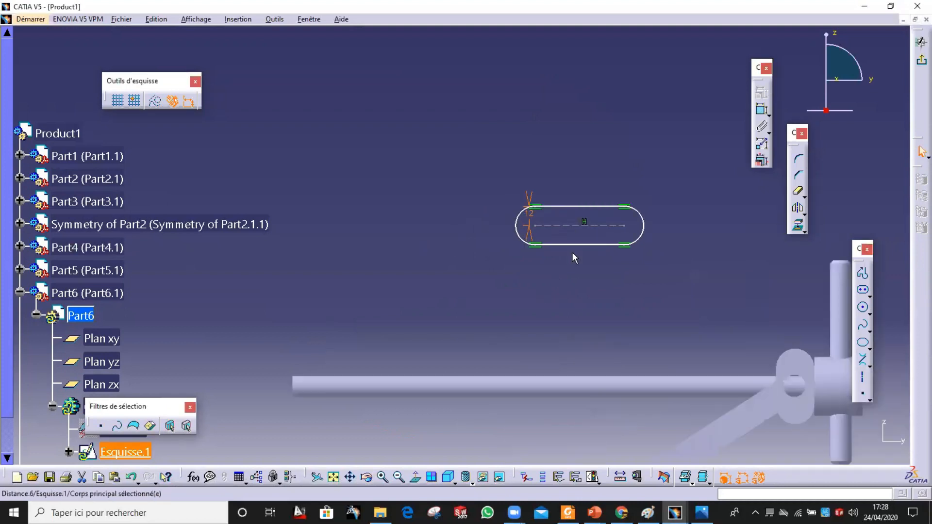
double_click(529, 214)
text(11)
key(Return)
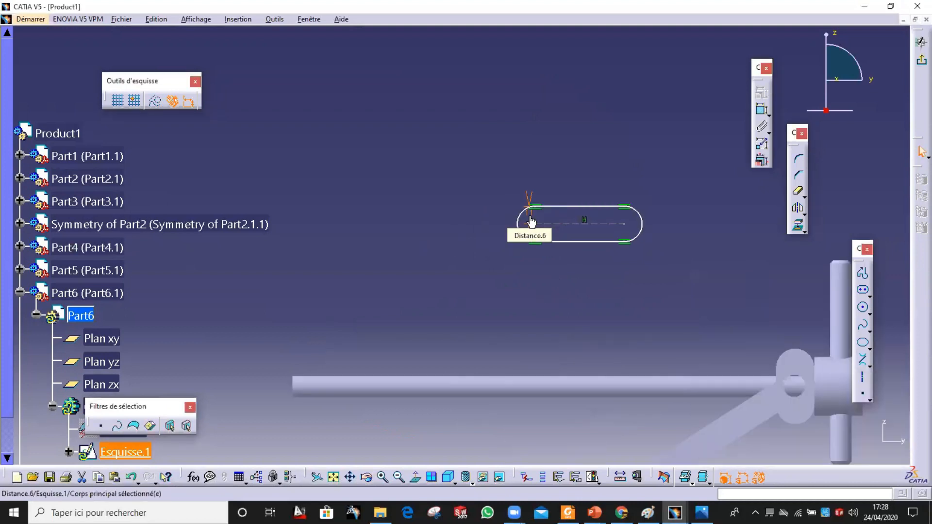
Dimension the centreline of the elongated hole between its two arc centres and set its length to 52 mm
drag(625, 225, 619, 226)
click(618, 229)
ctrl+middle_drag(618, 229, 559, 335)
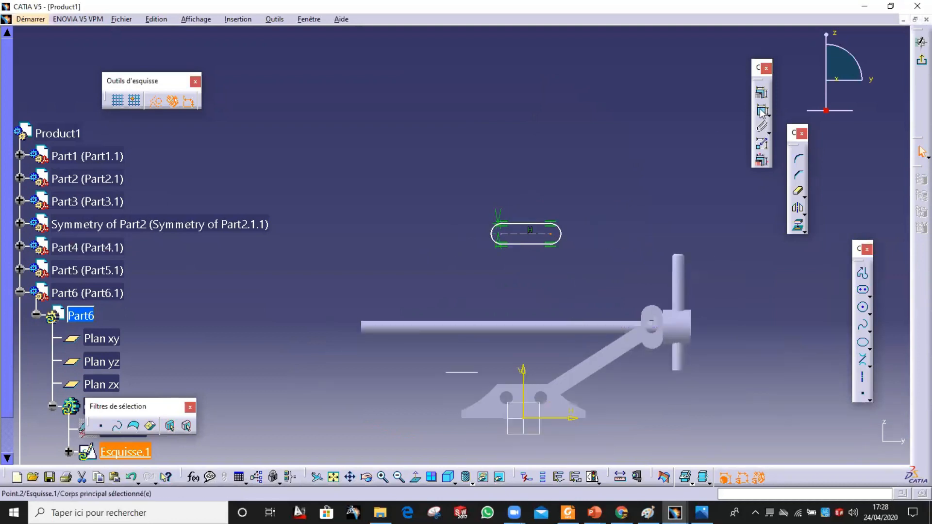
click(529, 147)
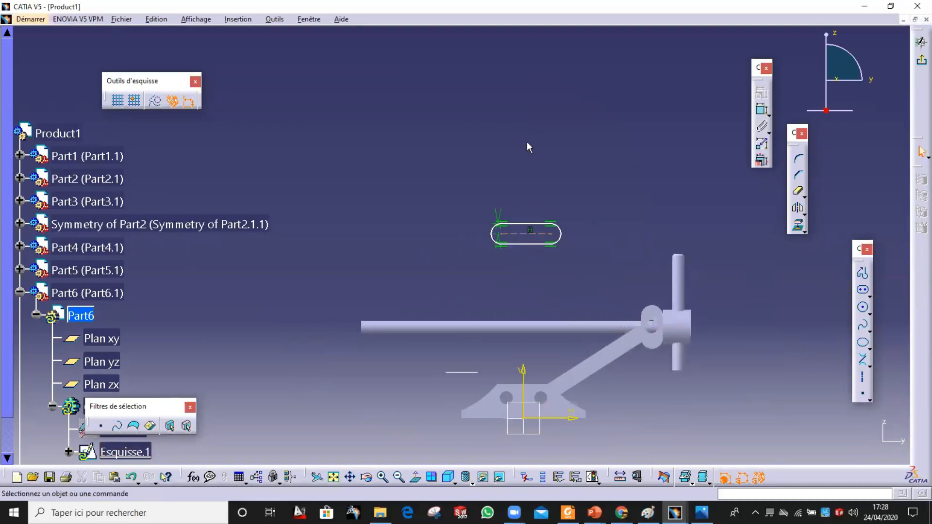
click(761, 110)
click(536, 234)
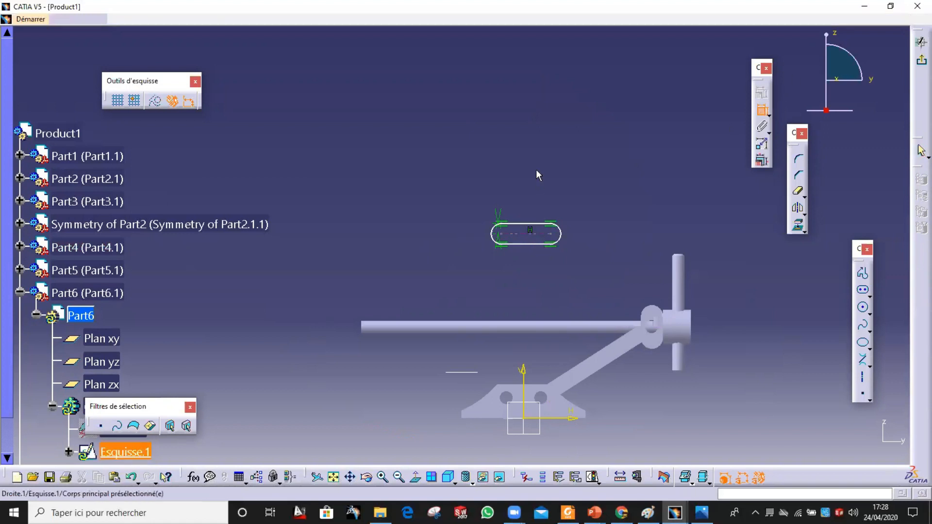
click(542, 173)
double_click(543, 176)
text(52)
key(Return)
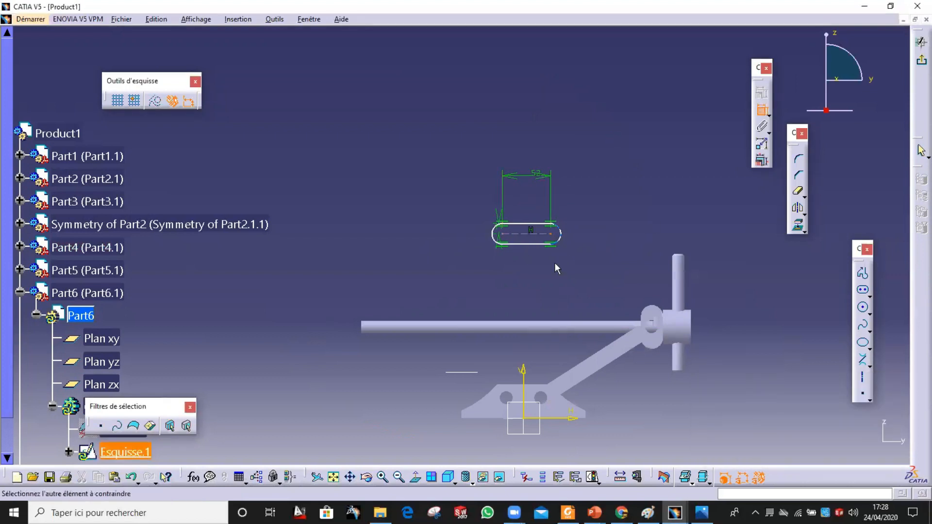
Dimension the horizontal distance from the right arc centre to the sketch's vertical axis and set it to 26 mm
click(530, 385)
click(528, 120)
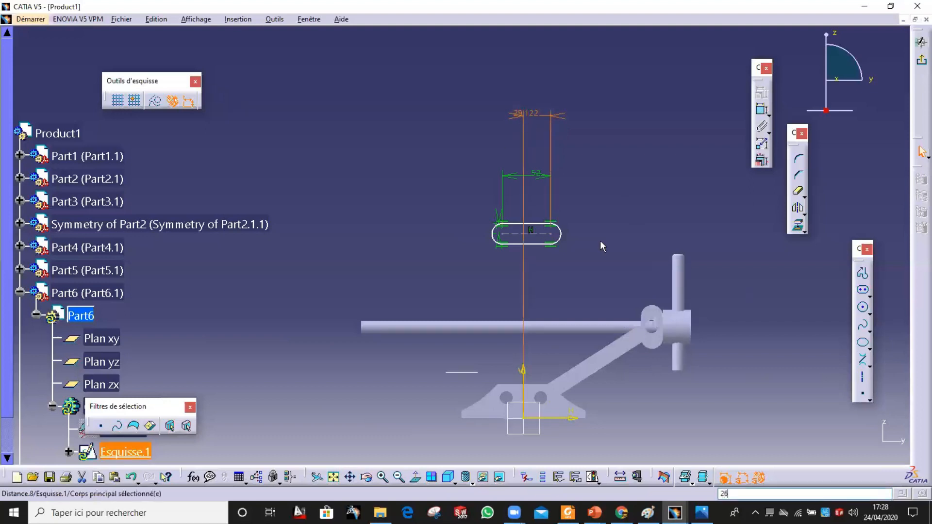
double_click(532, 113)
text(2)
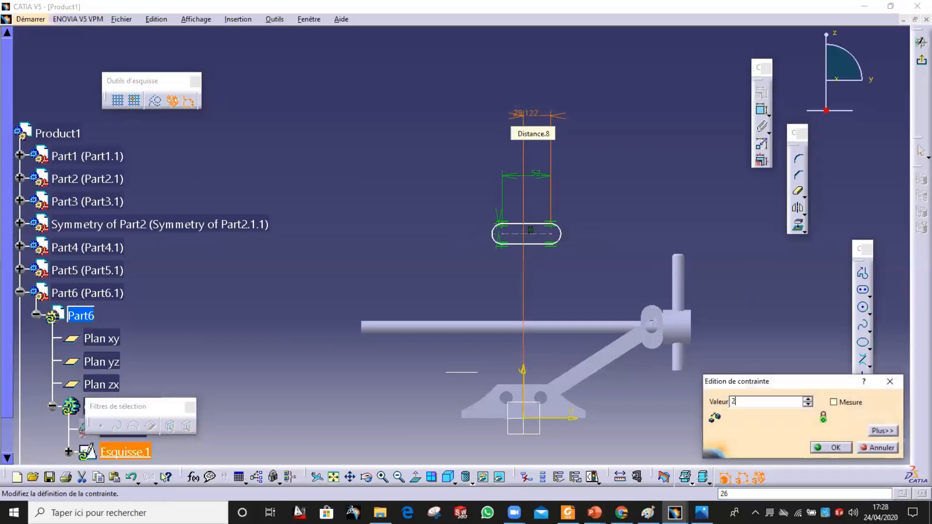
text(6)
key(Return)
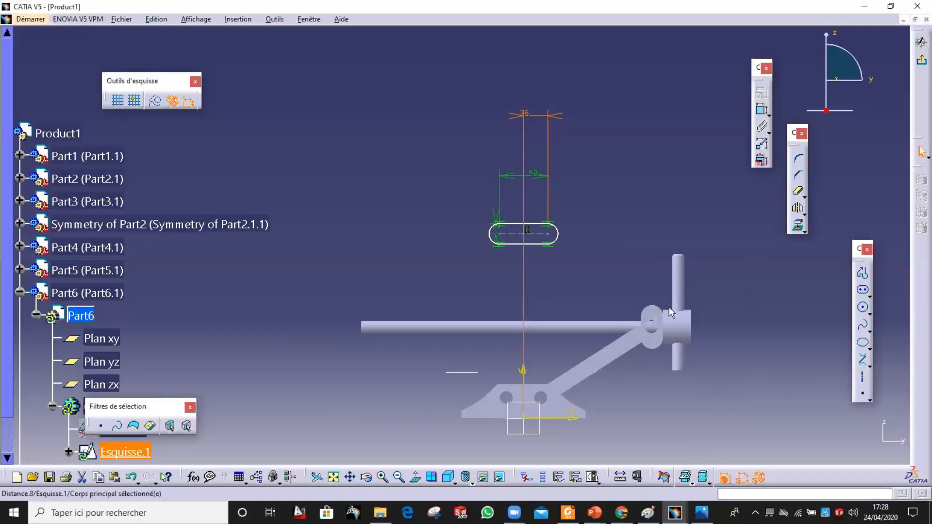
Place a reference point at the base's right pivot hole, leaving all constraint options and the construction element option unticked
mouse_move(641, 376)
middle_down()
mouse_move(561, 269)
mouse_move(496, 119)
mouse_move(506, 196)
middle_up()
click(862, 395)
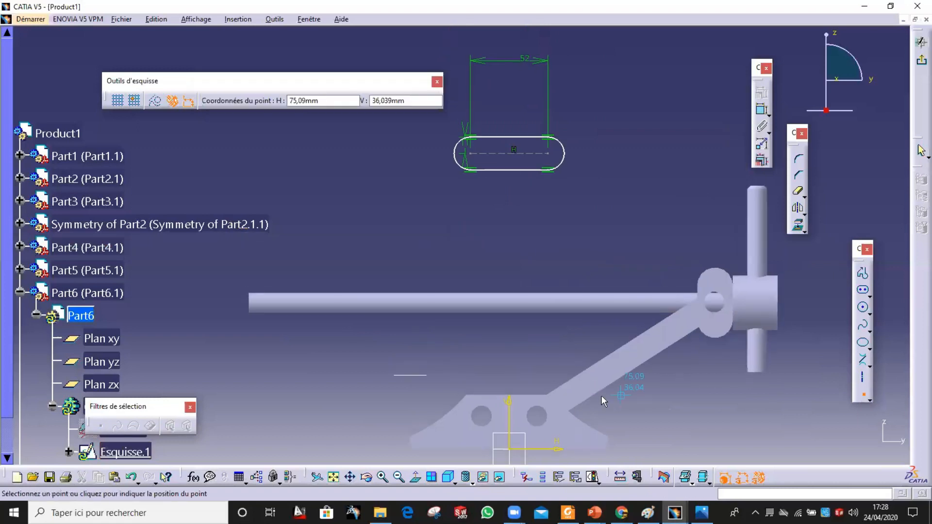
click(543, 411)
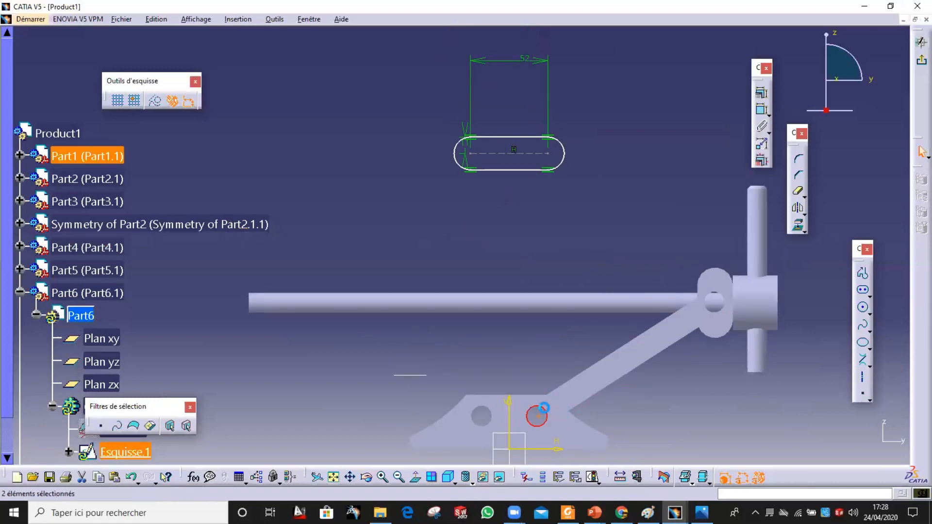
click(760, 111)
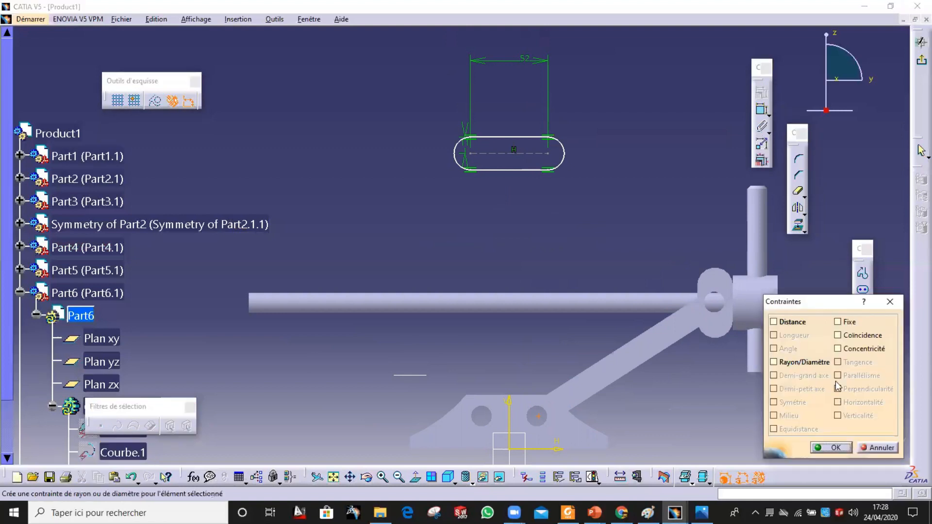
click(831, 447)
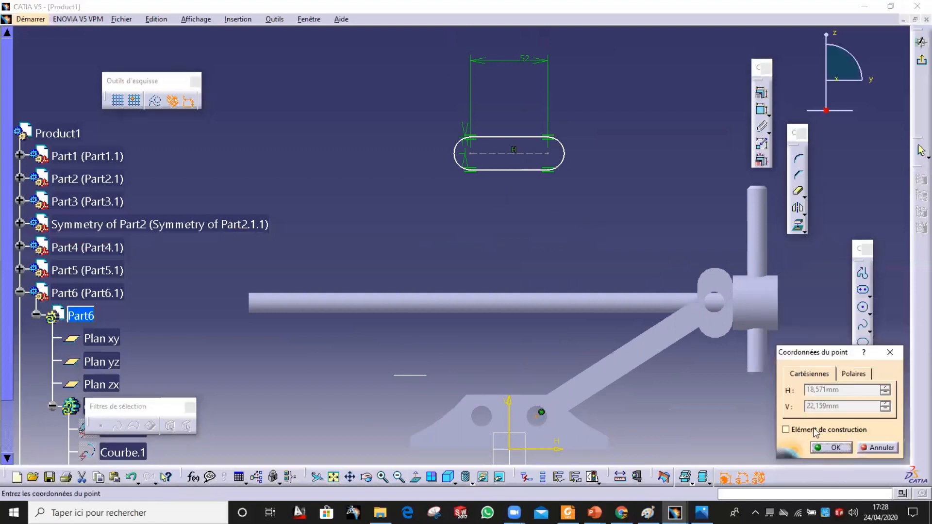
click(829, 448)
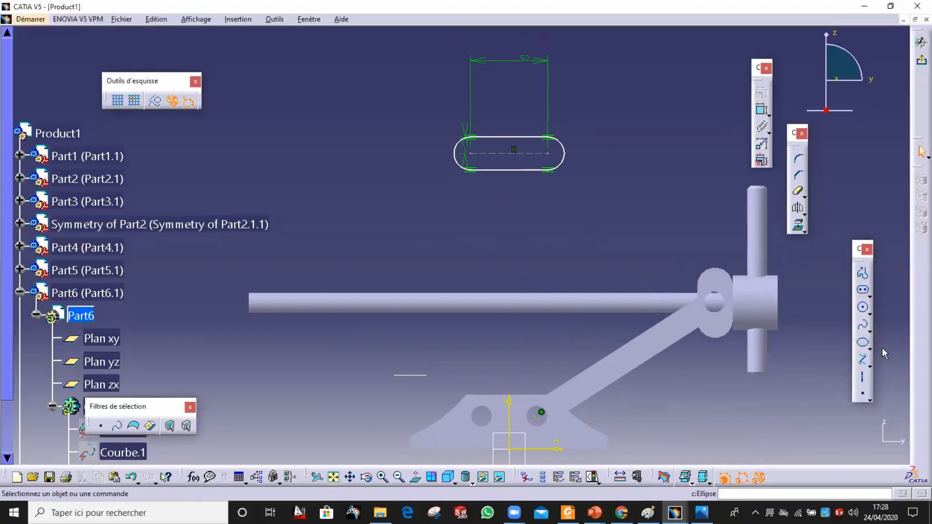
Draw a vertical axis from the base's right pivot hole up through the elongated profile
click(863, 379)
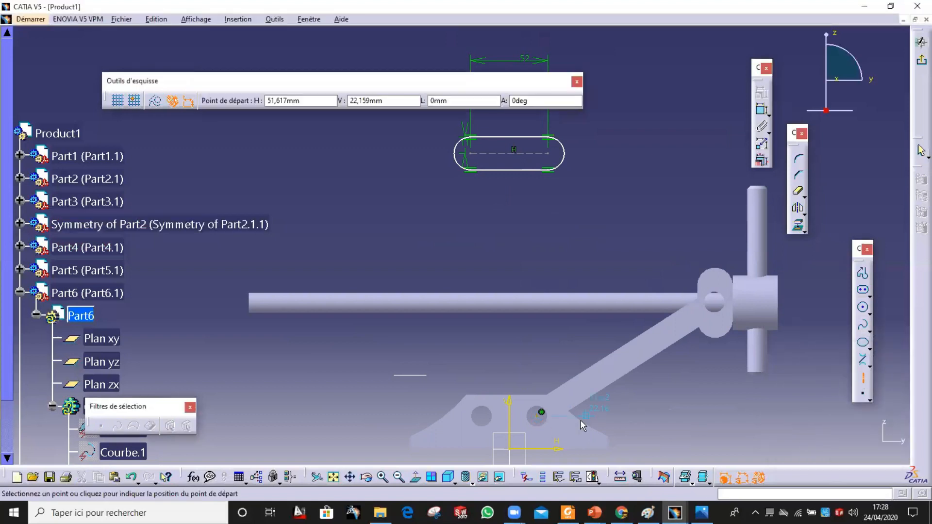
click(541, 412)
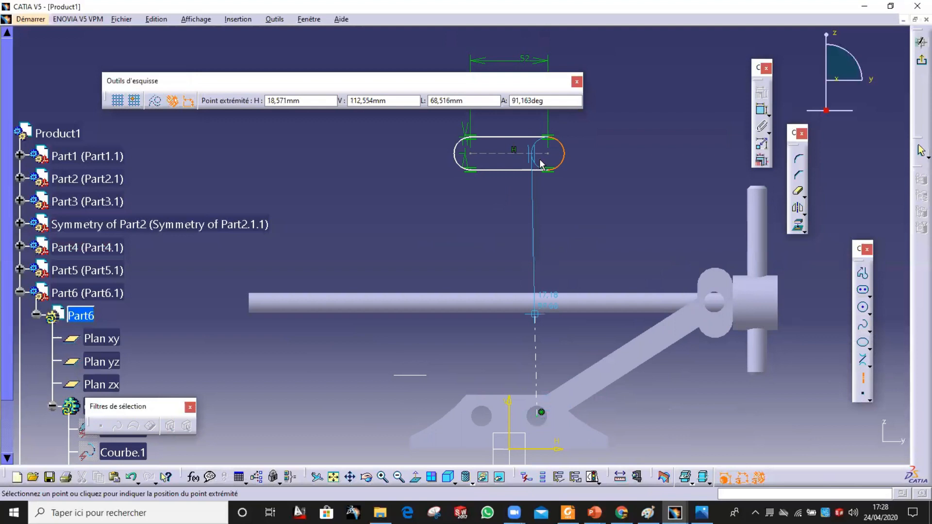
click(537, 128)
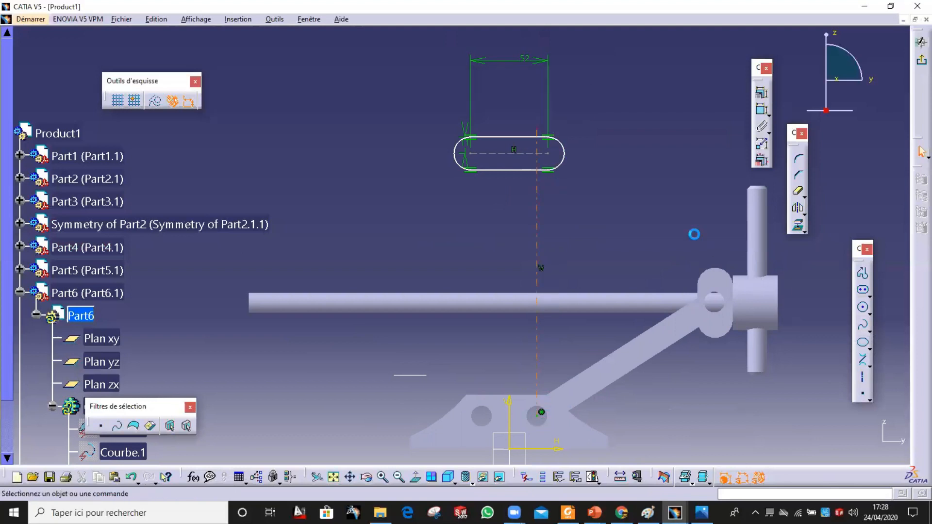
Sketch a circle centred where the new vertical axis crosses the elongated profile's centreline and set its diameter to 14 mm
click(863, 309)
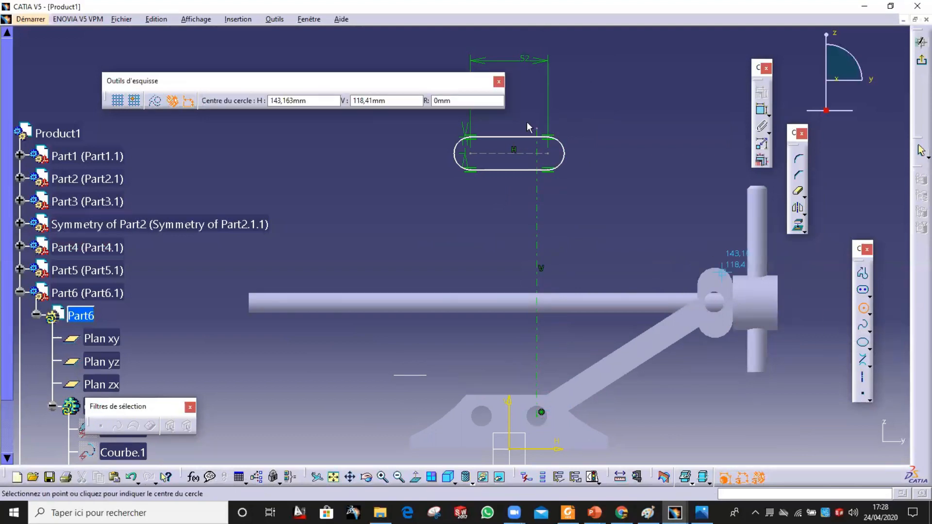
click(538, 153)
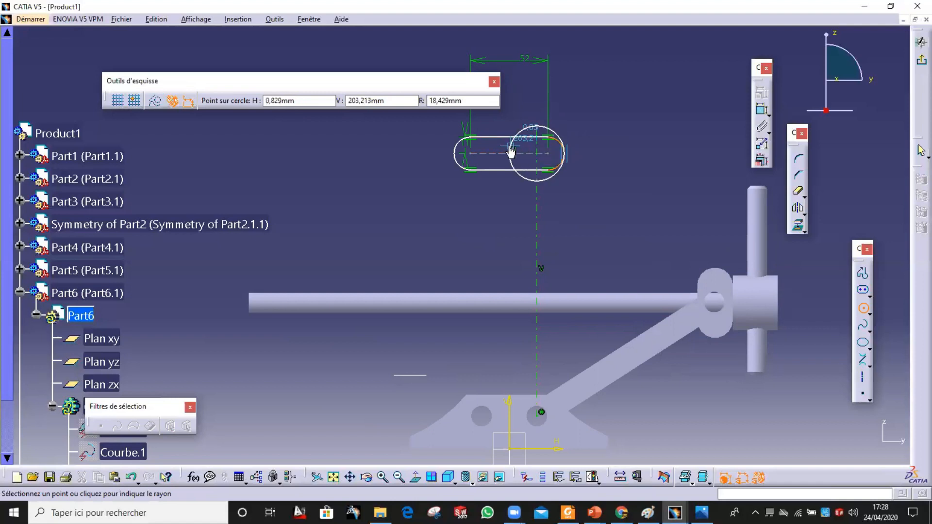
click(579, 145)
click(761, 109)
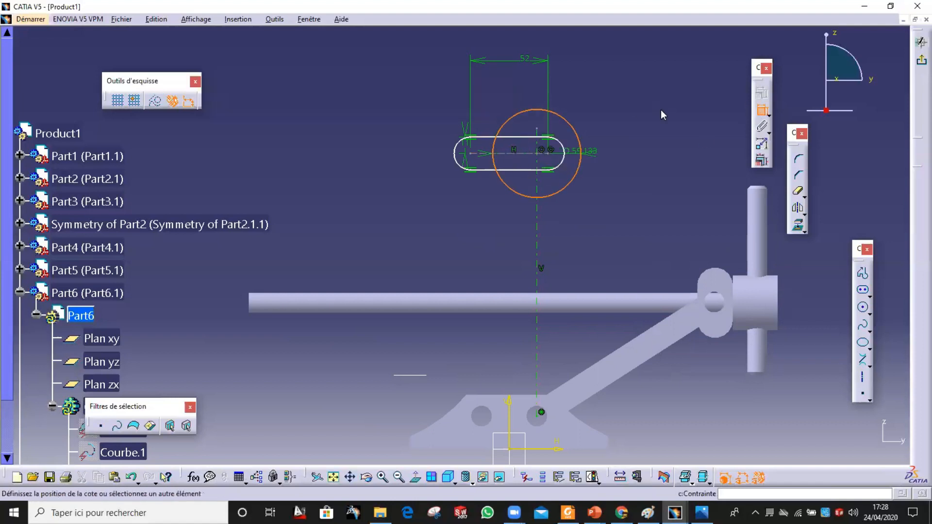
double_click(641, 99)
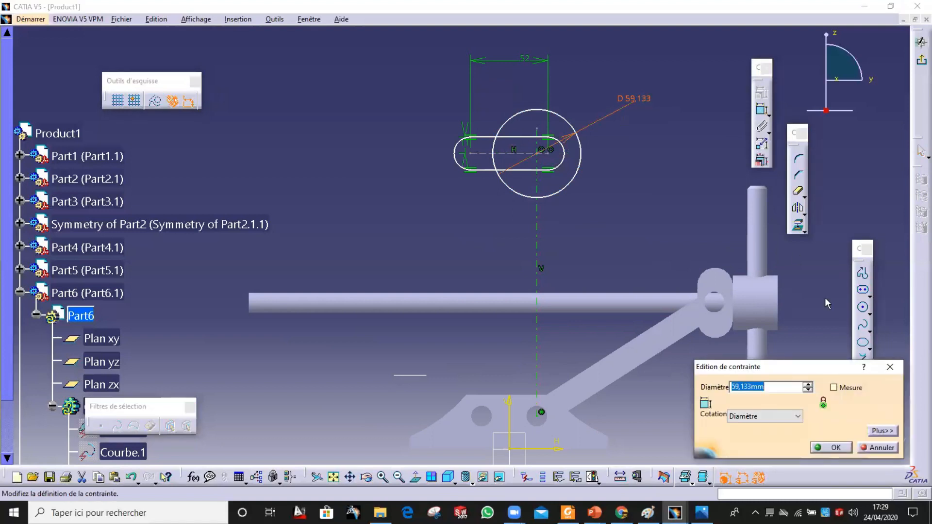
text(14)
key(Return)
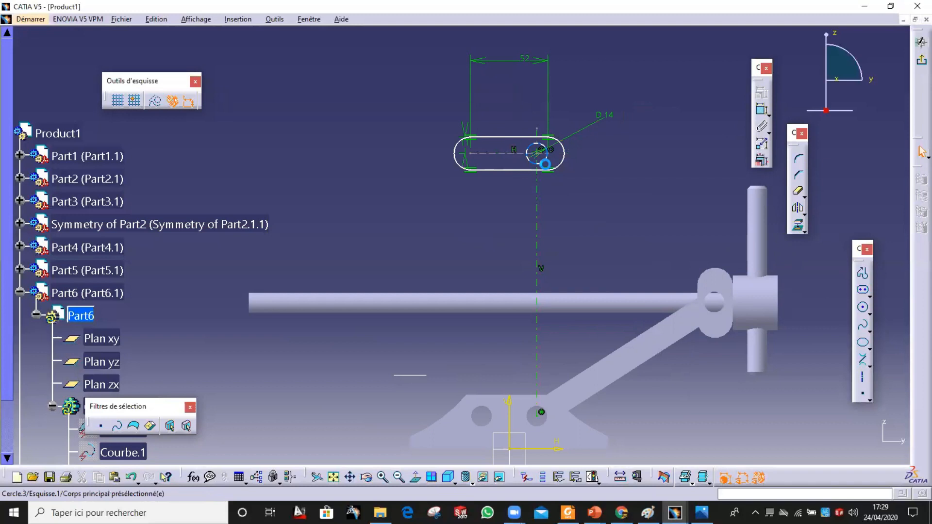
Mirror the 14 mm circle about the sketch's vertical axis to make the left hole
click(543, 160)
click(798, 208)
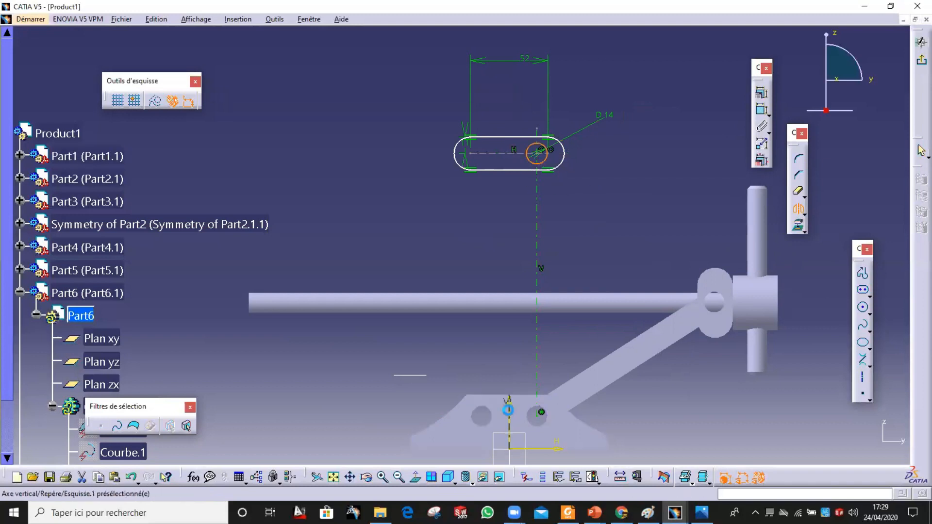
click(509, 410)
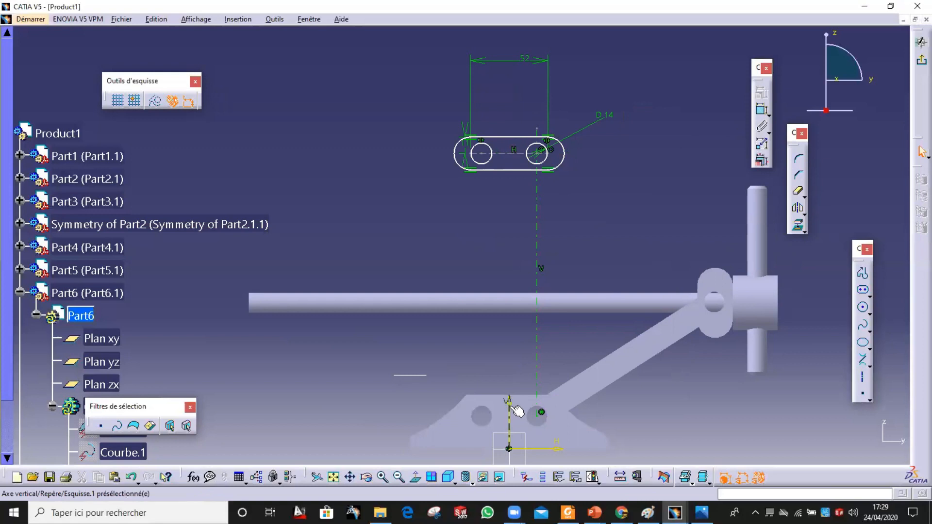
Leave the sketch and start an extrusion of the elongated profile with its two holes
click(921, 60)
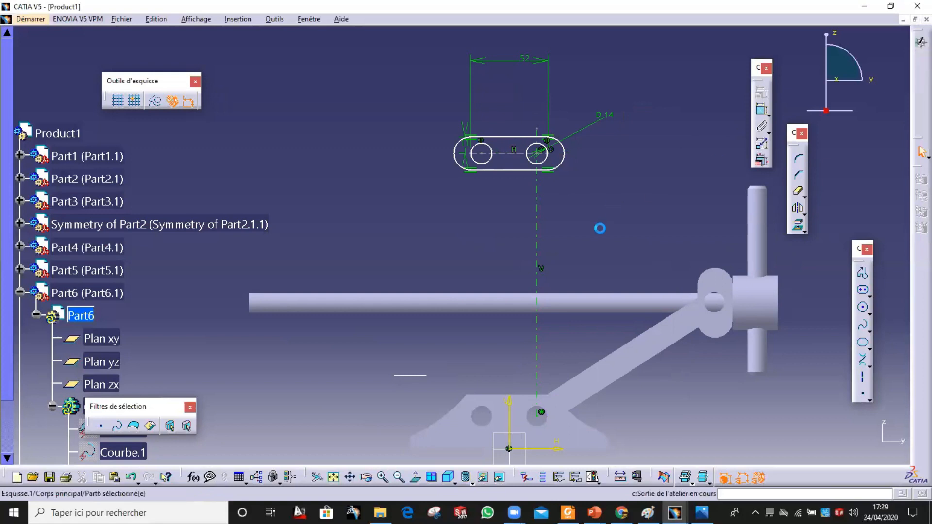
middle_drag(446, 236, 558, 271)
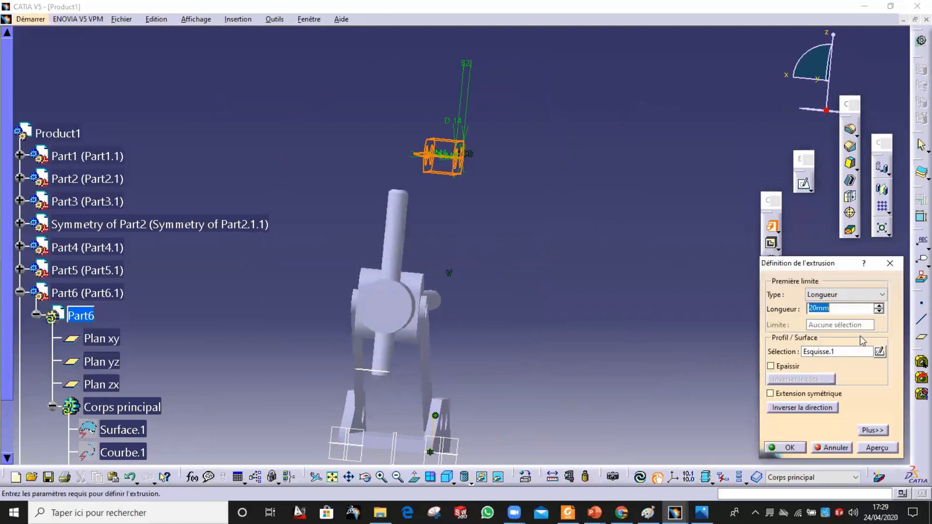
Extrude Part6's Esquisse.1 up to a plane, using Surface.2\Face.1 as the limit
click(868, 295)
click(853, 333)
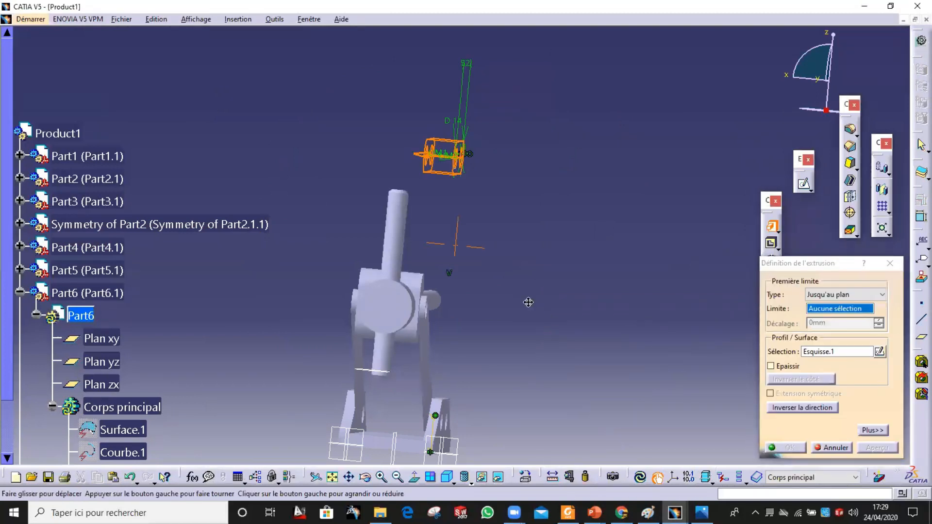
click(595, 410)
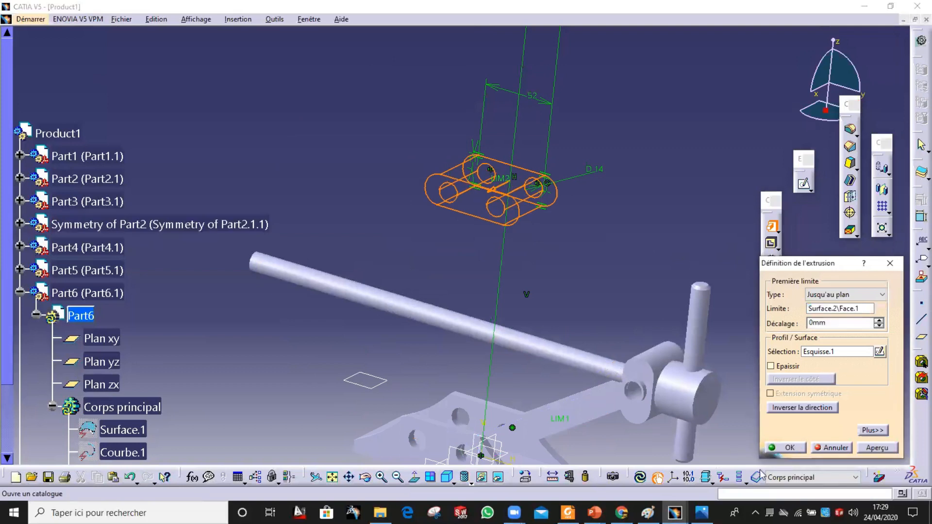
click(785, 447)
middle_drag(608, 159, 490, 214)
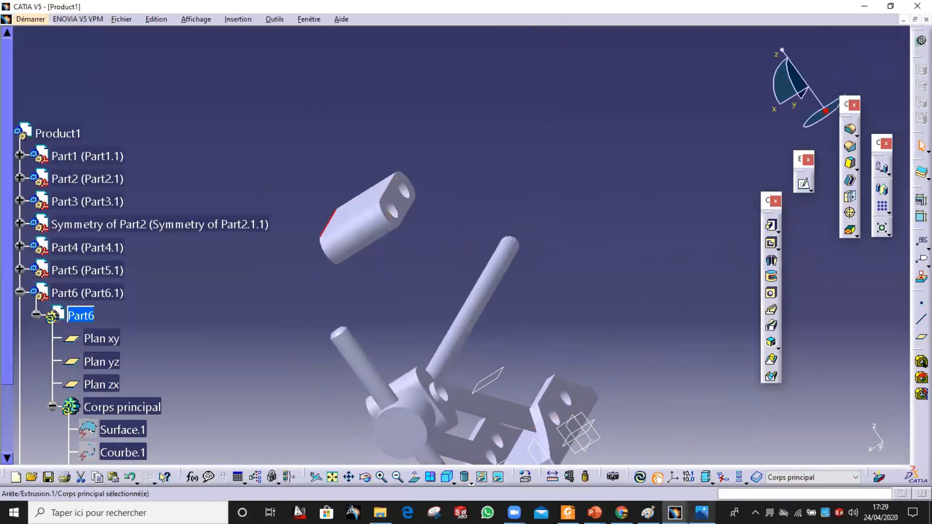
Consult the jack reference picture cric.jpg, return to the assembly, and color the Symmetry of Part2 arm brown
key(alt+Tab)
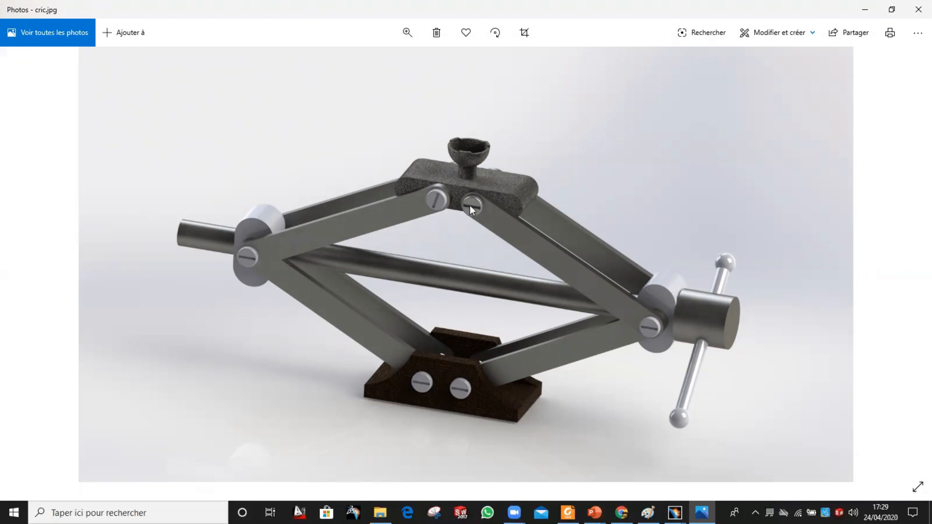
key(alt+Tab)
middle_drag(490, 369, 447, 285)
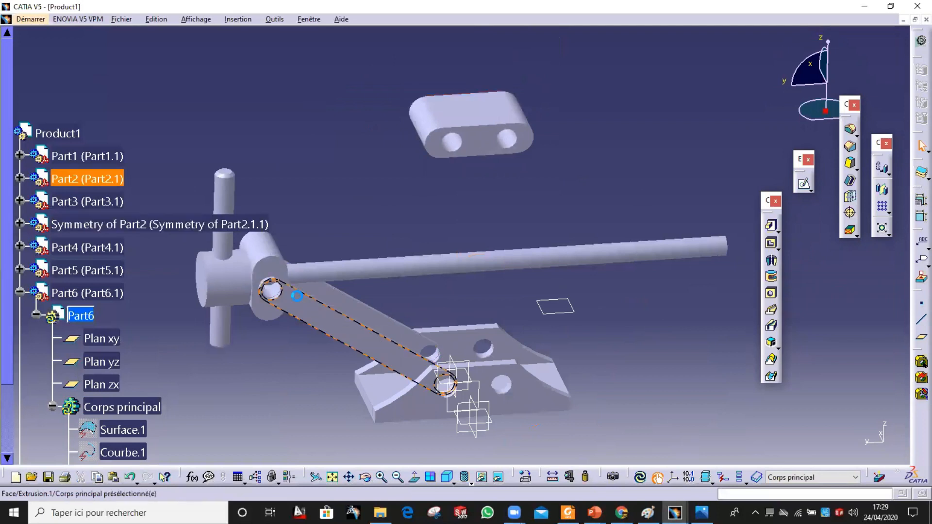
right_click(143, 223)
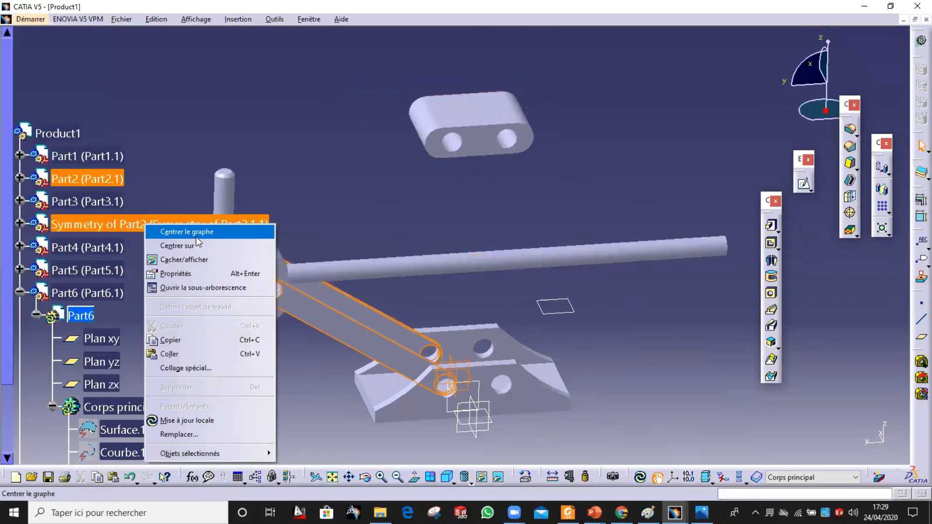
click(206, 276)
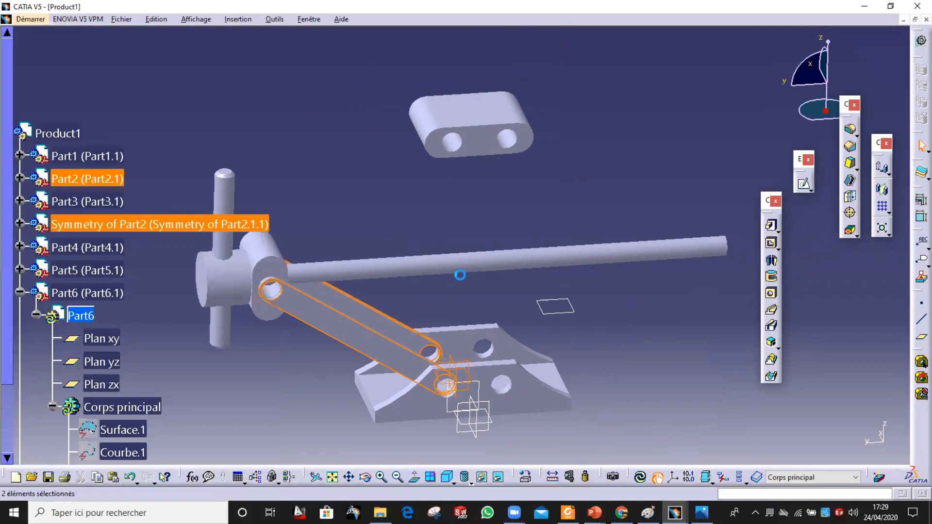
click(768, 351)
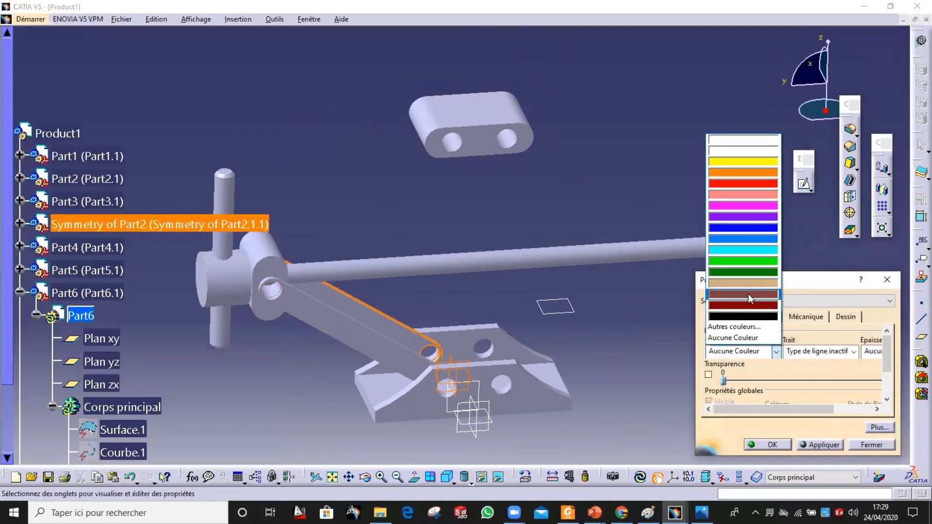
click(748, 294)
click(783, 443)
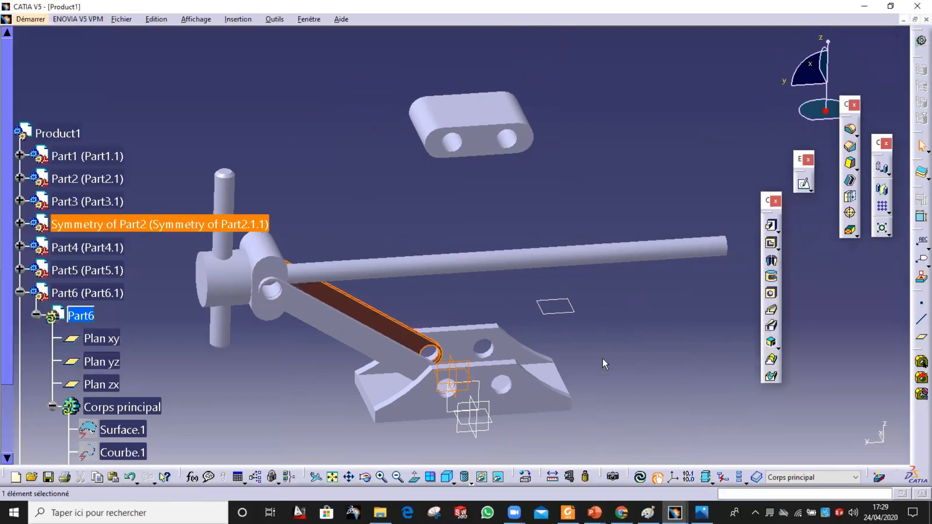
Apply the brown color to both Part2 and Symmetry of Part2 so the two arms match
right_click(97, 179)
click(126, 222)
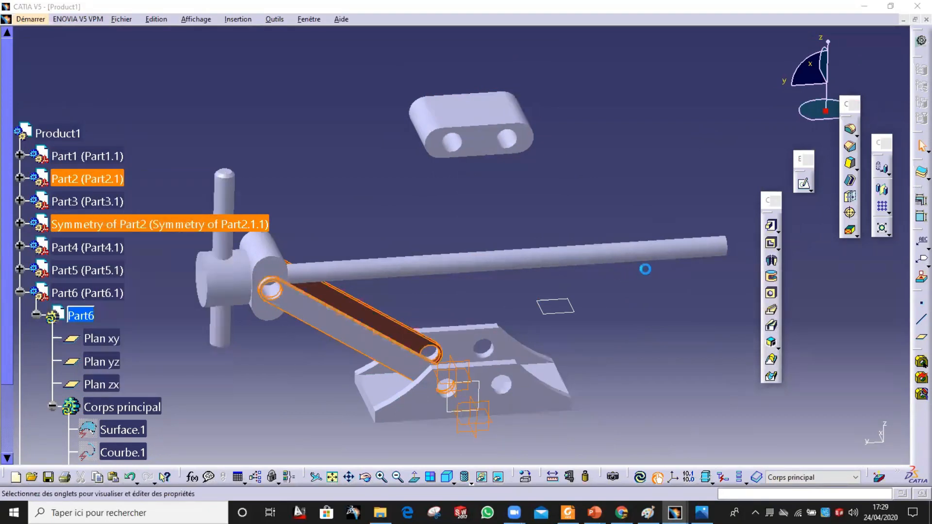
click(778, 355)
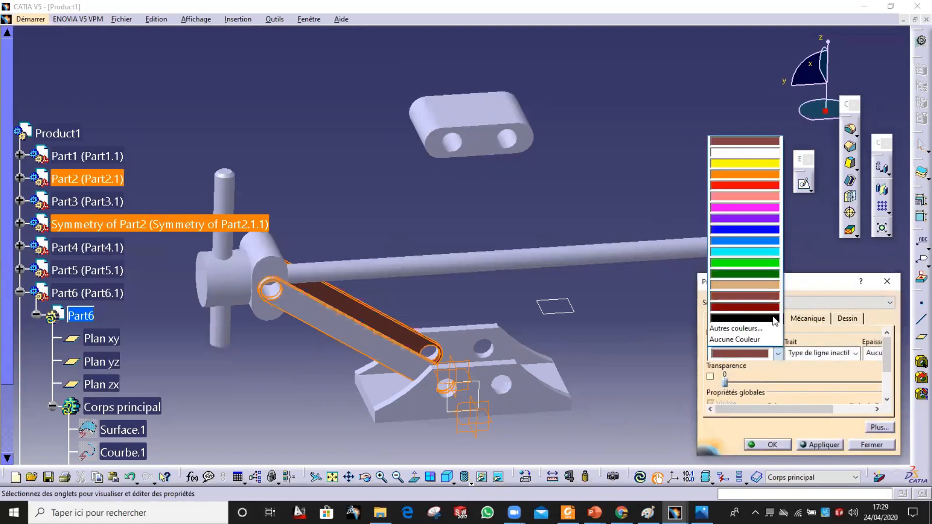
click(772, 308)
click(769, 444)
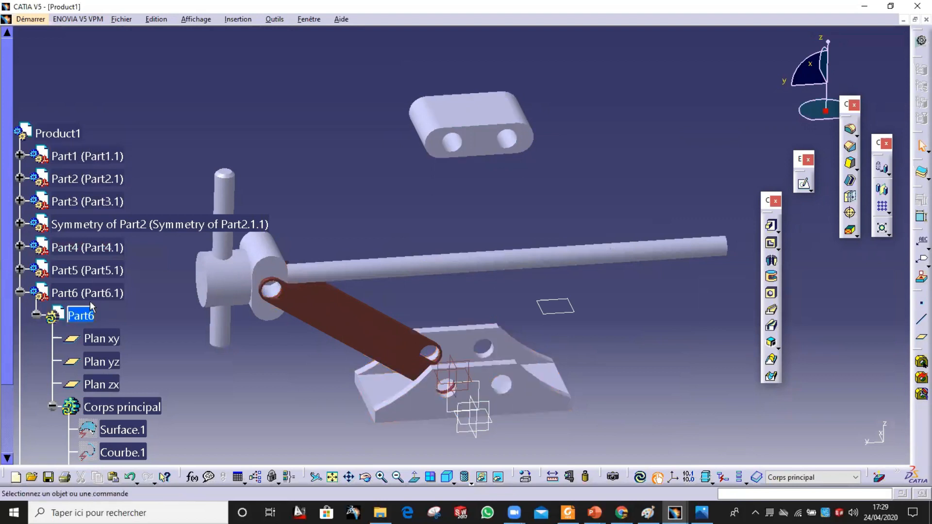
Color Part1 (the base) and Part6 (the upper block) blue together
ctrl+scroll(78, 277, down, 3)
ctrl+scroll(77, 274, up, 2)
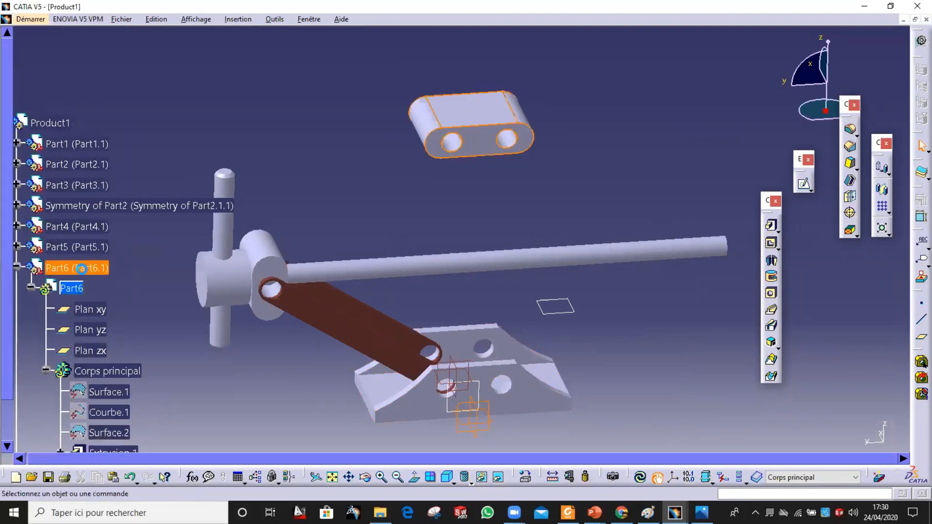
click(72, 288)
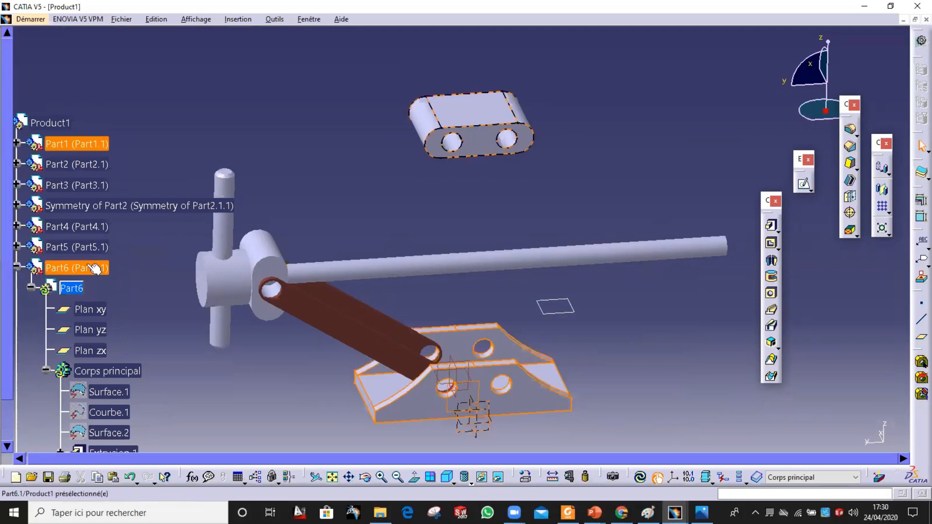
right_click(87, 267)
key(alt+Return)
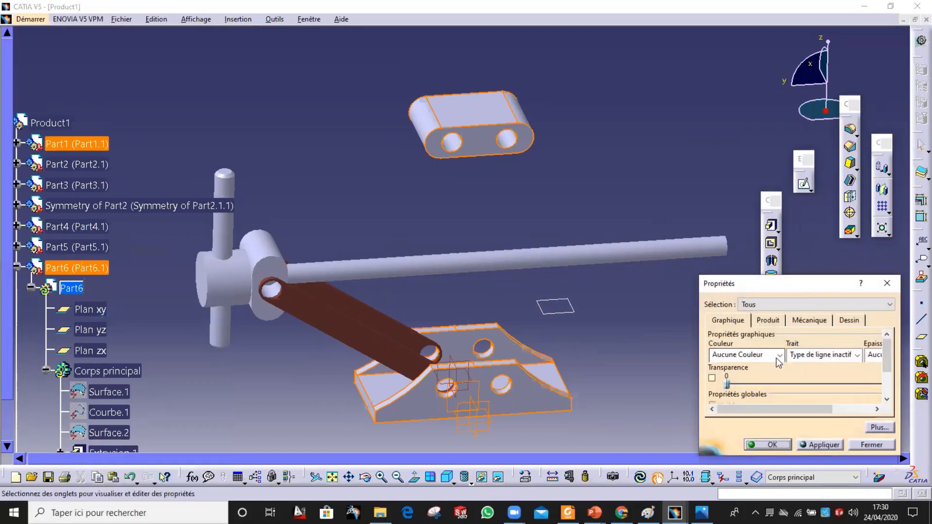
click(777, 355)
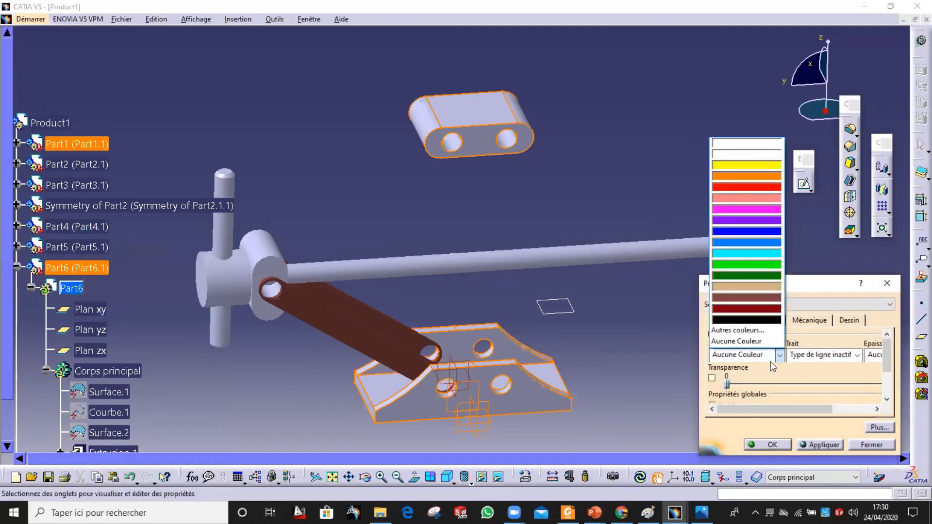
click(751, 233)
click(779, 447)
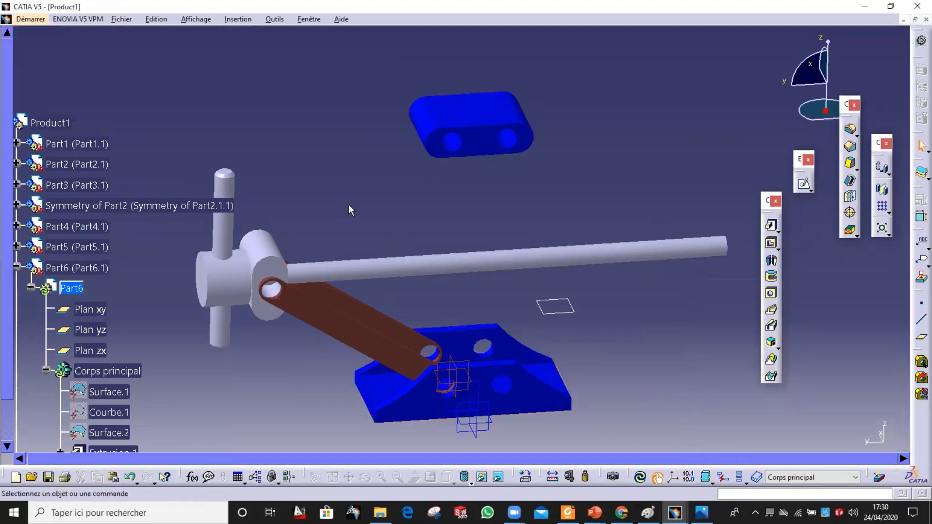
Color Part3, the pivot block at the screw end, cyan
right_click(84, 189)
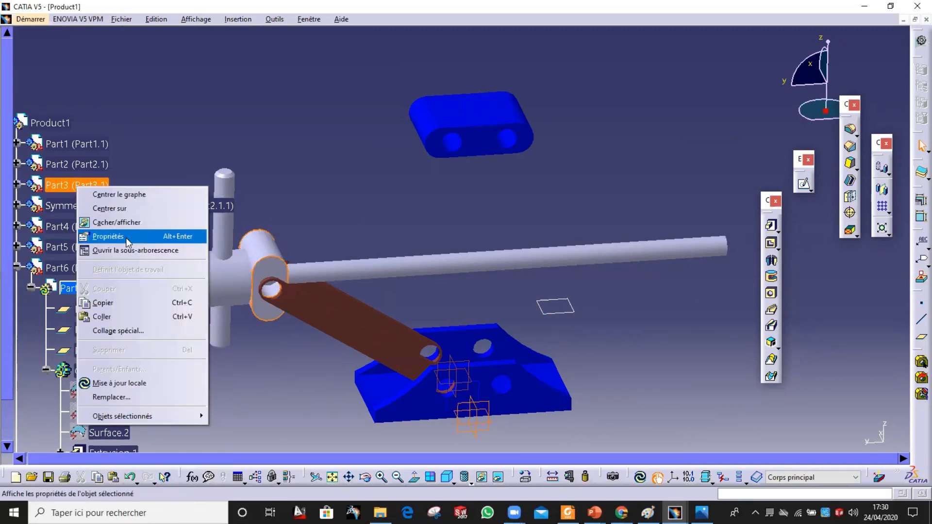
click(144, 236)
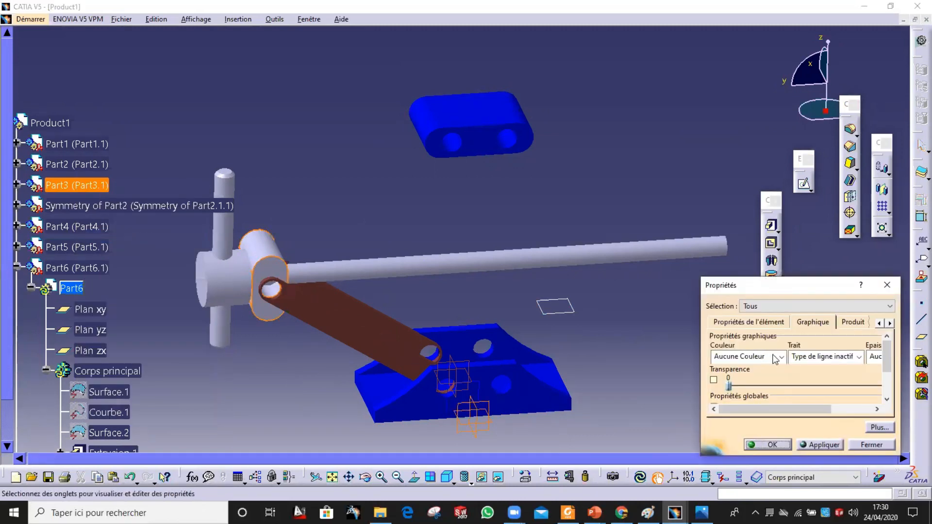
click(781, 357)
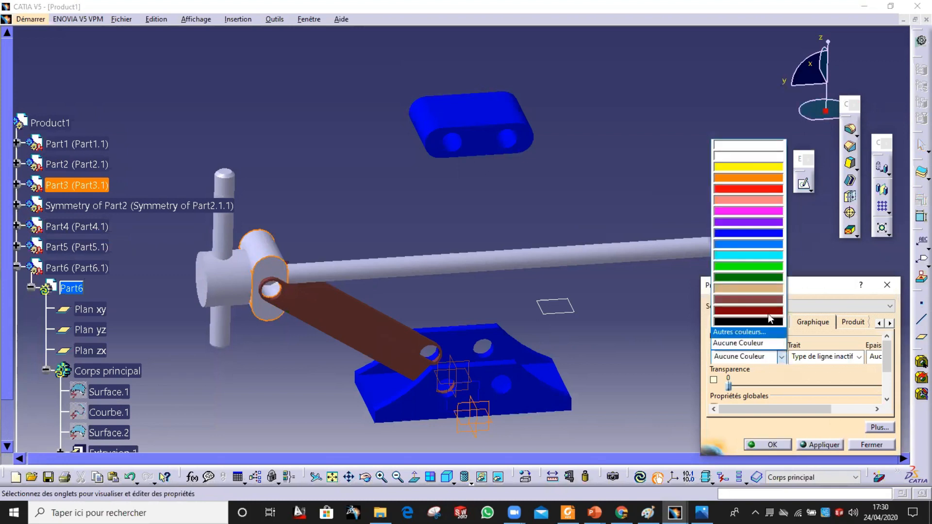
click(771, 256)
click(774, 445)
click(601, 340)
middle_drag(505, 210, 487, 194)
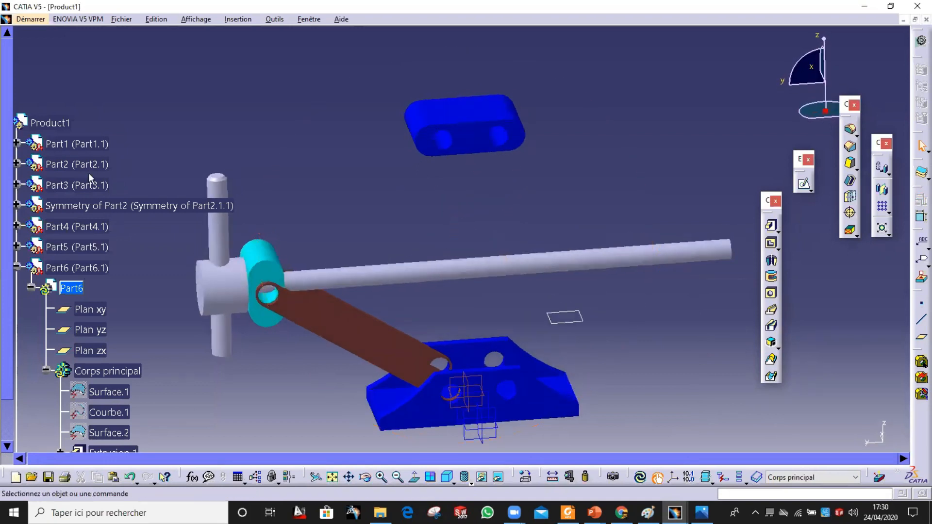
Activate Product1 for assembly work and fix the blue base in place with a Fix constraint
double_click(48, 122)
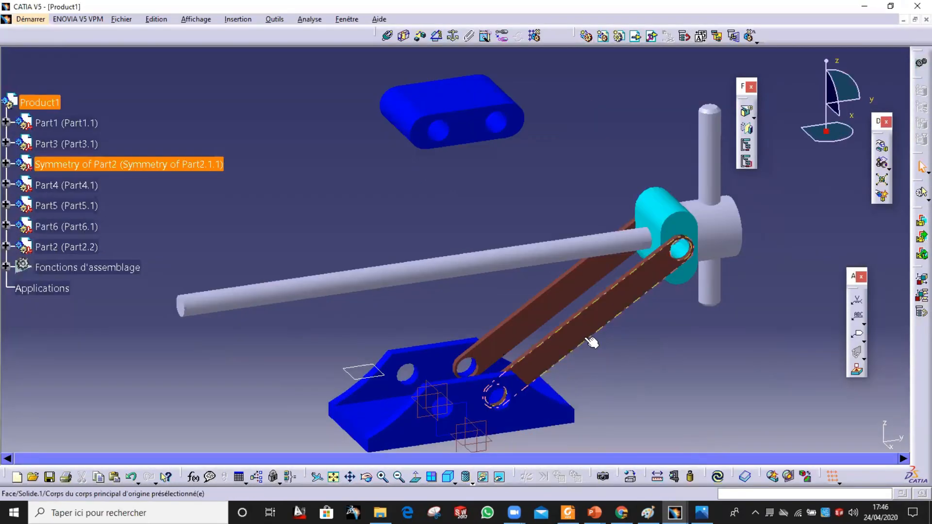
click(743, 312)
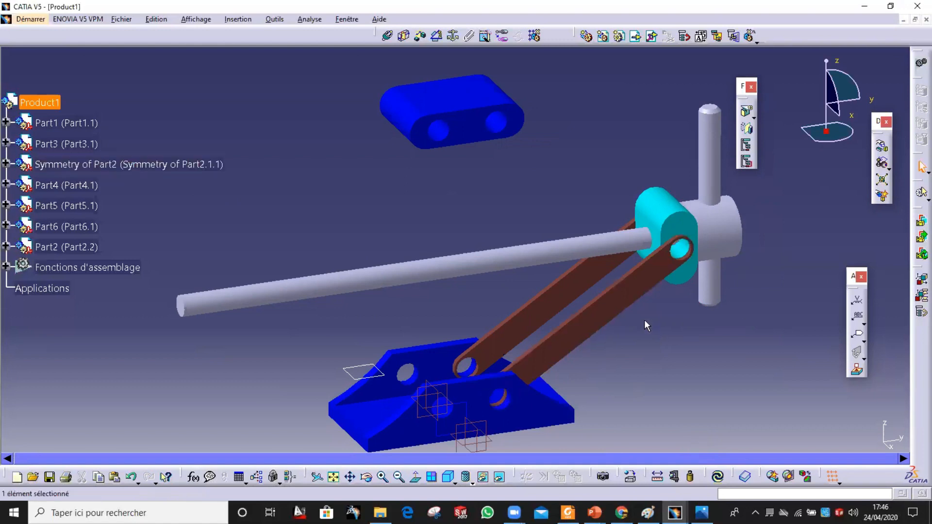
middle_drag(644, 320, 648, 328)
middle_drag(538, 196, 522, 131)
click(452, 36)
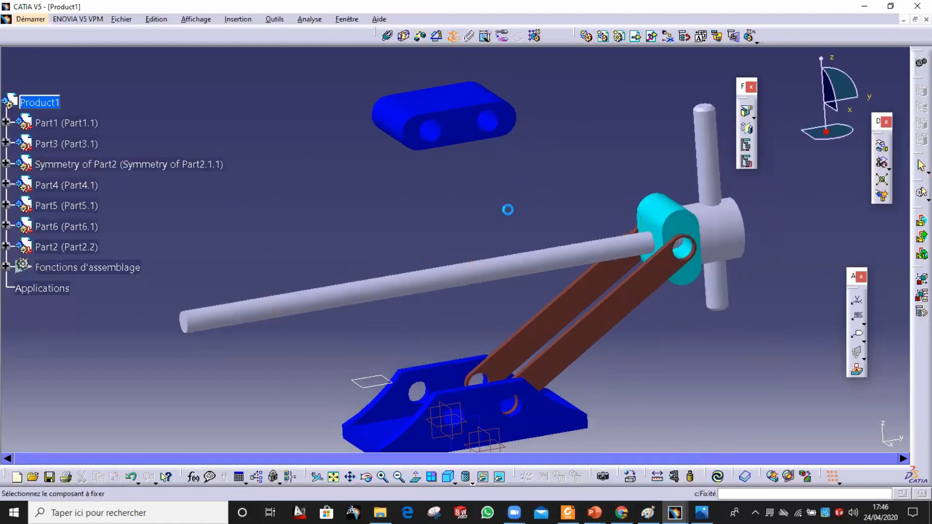
click(528, 407)
Create an offset constraint between the underside of the upper block Part6 and the underside of the base Part1
middle_drag(529, 407, 588, 420)
middle_drag(513, 200, 422, 62)
click(419, 36)
middle_drag(443, 145, 435, 163)
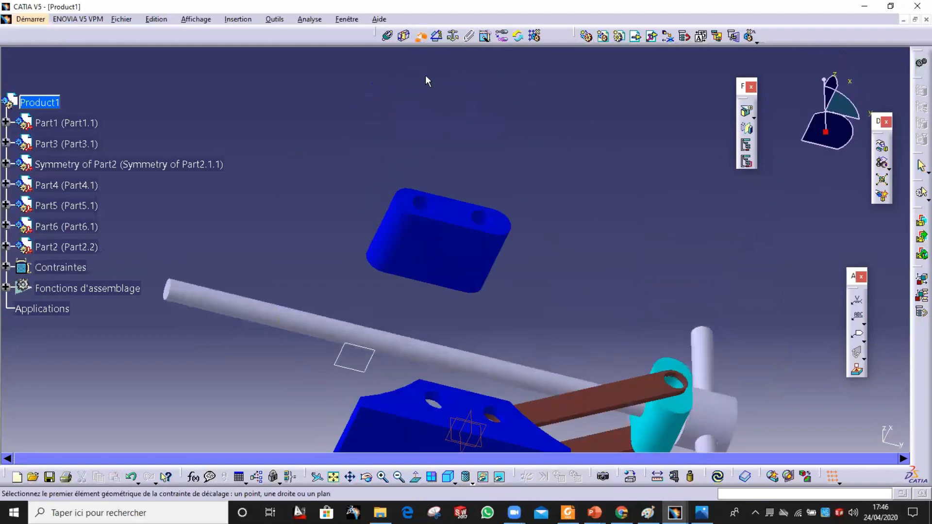
click(436, 238)
middle_drag(470, 142, 466, 198)
click(371, 347)
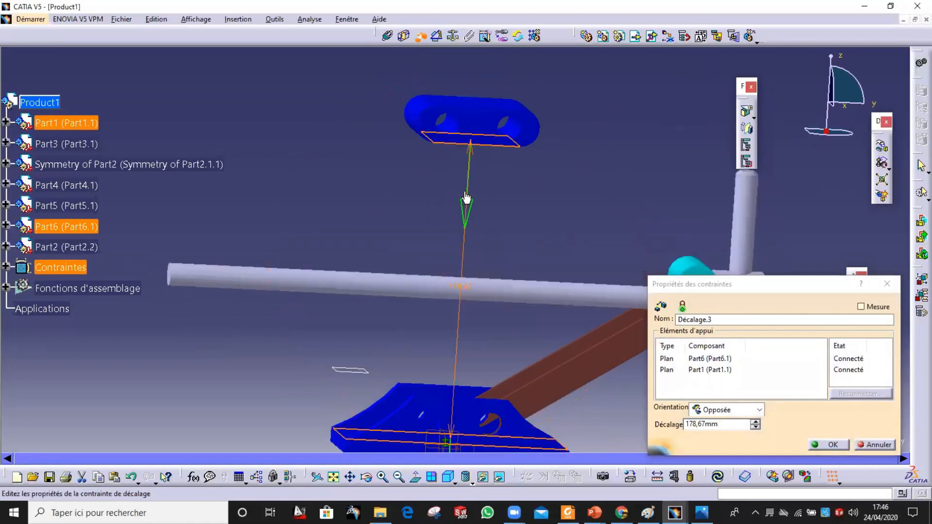
Set the offset between the upper block and the base to 179.968 mm with opposite orientation
middle_drag(497, 290, 523, 293)
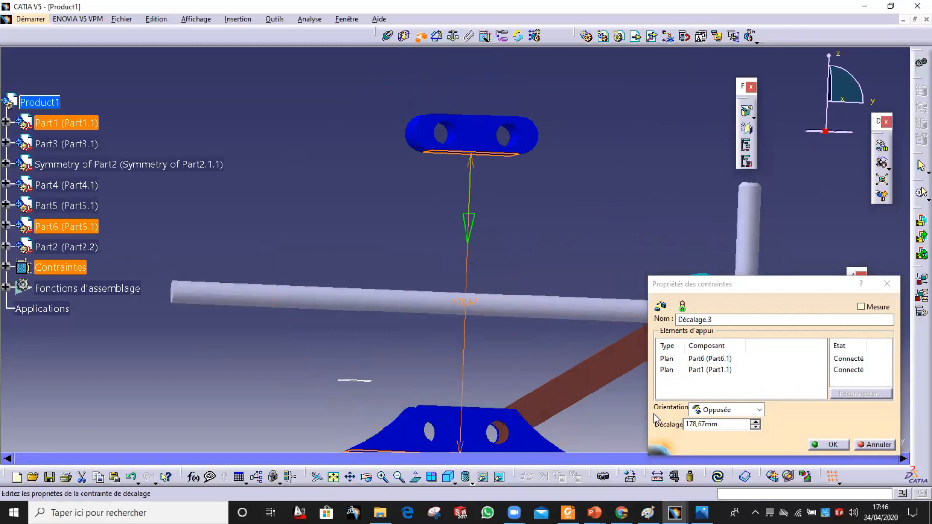
click(721, 425)
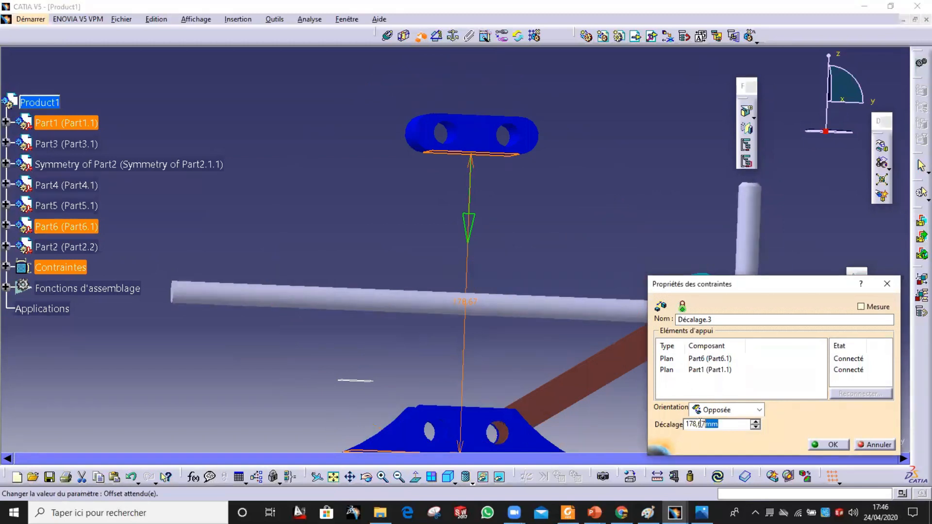
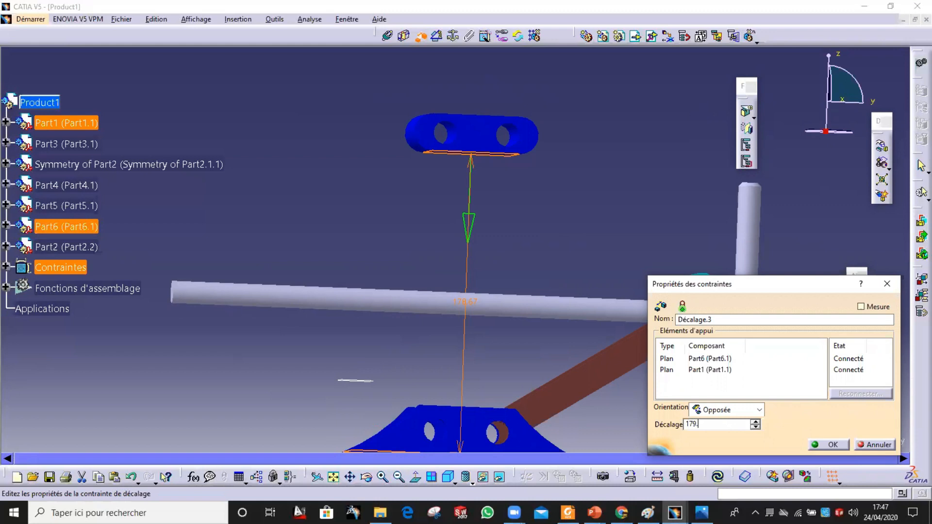
text(8)
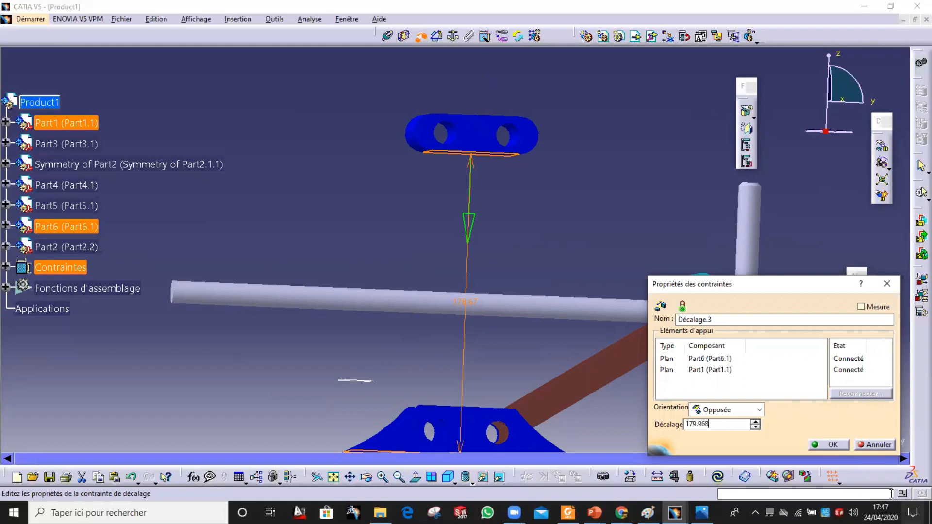
click(831, 445)
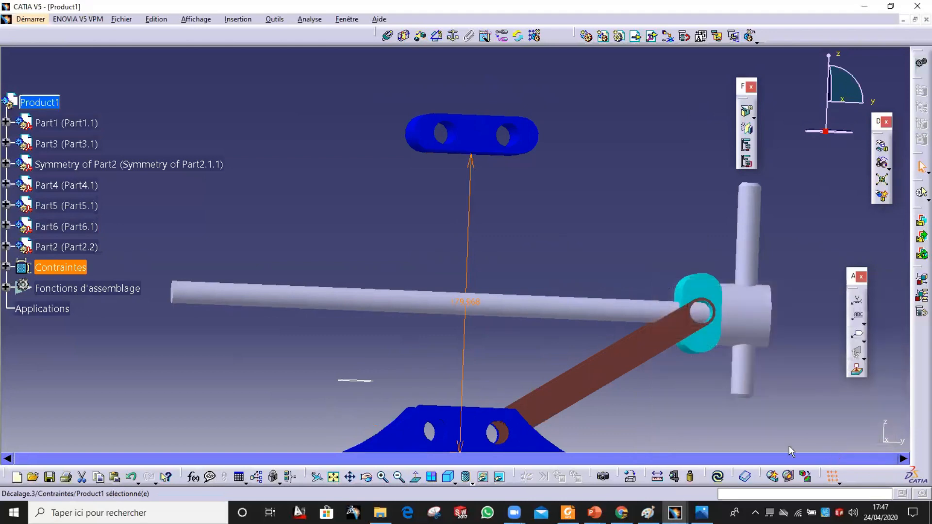
Update the assembly and delete the failing Symétrie d'assemblage.1 feature without deleting its children
click(718, 477)
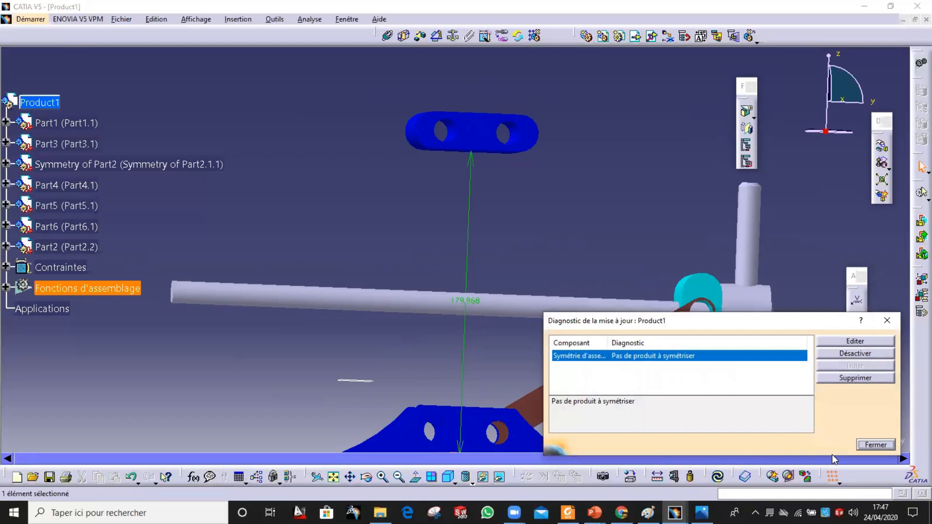
click(873, 378)
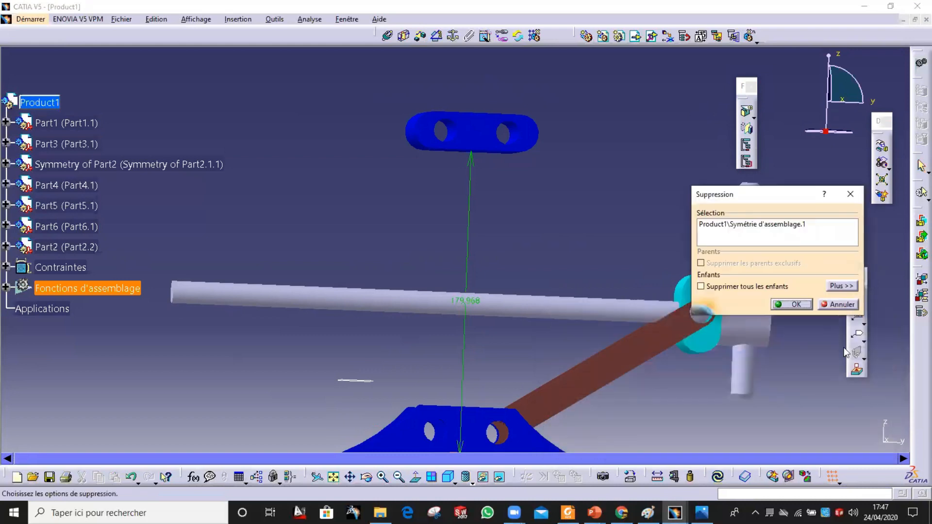
click(801, 305)
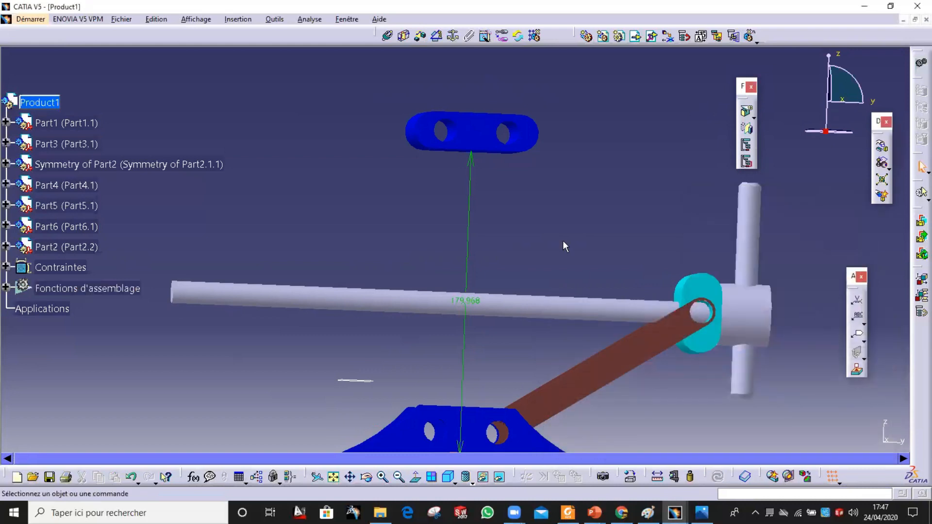
middle_drag(563, 247, 485, 267)
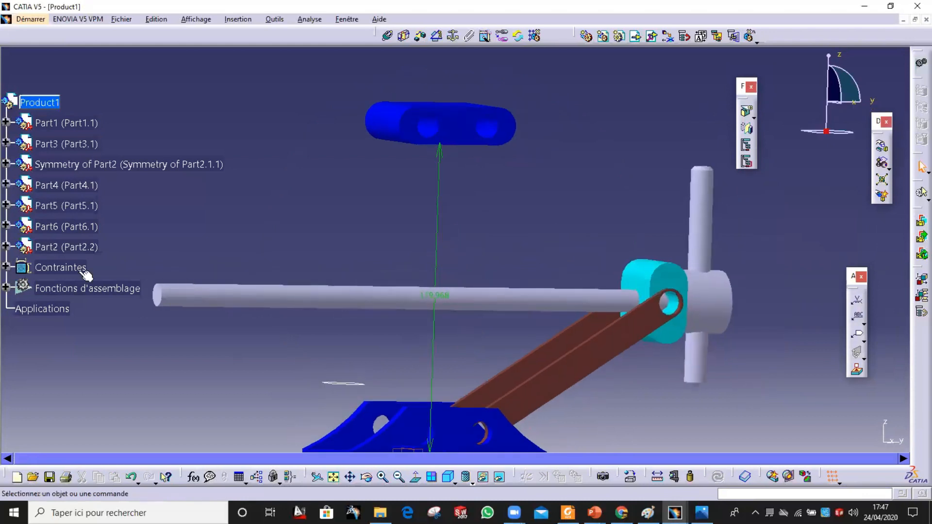
Insert a new part into Product1 and define a new origin point for it
scroll(495, 322, down, 3)
scroll(471, 334, up, 1)
scroll(463, 335, up, 2)
middle_drag(466, 357, 455, 376)
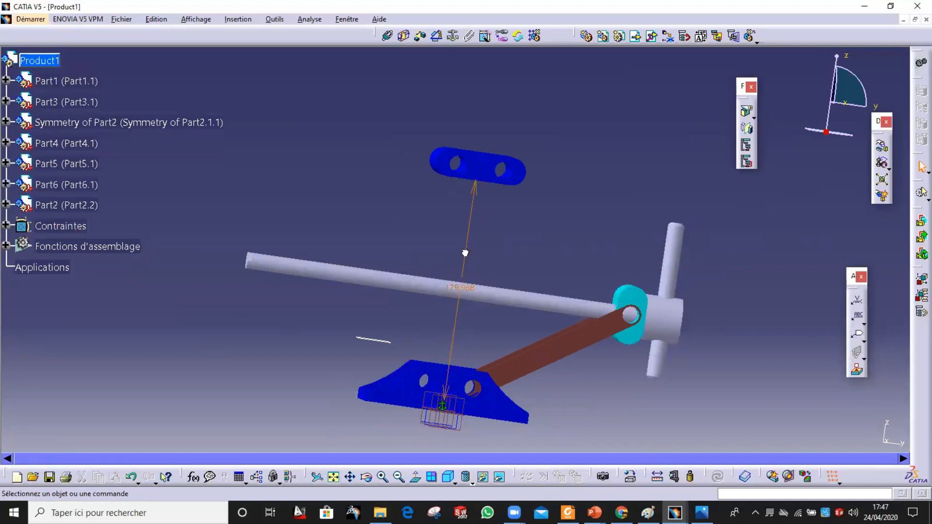
drag(464, 253, 475, 254)
mouse_move(465, 251)
middle_down()
mouse_move(491, 214)
mouse_move(474, 295)
mouse_move(464, 261)
mouse_move(456, 264)
middle_up()
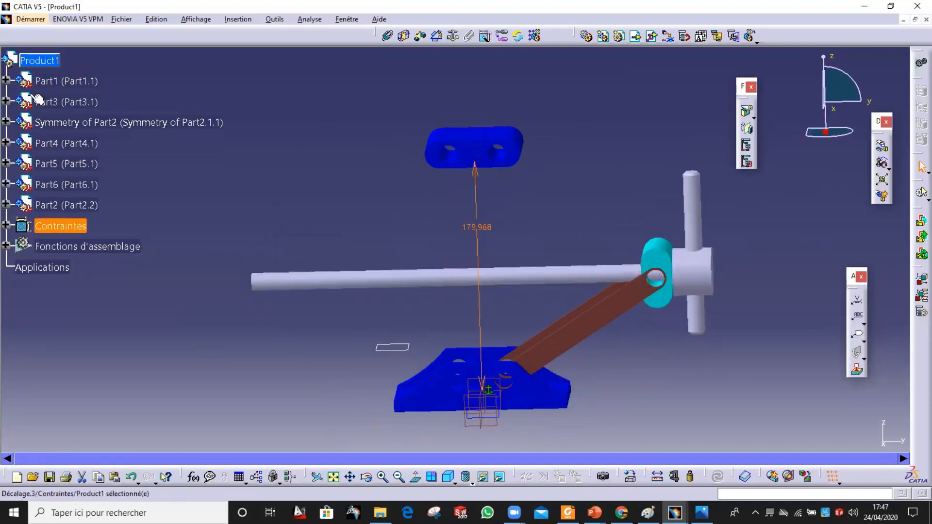
click(48, 60)
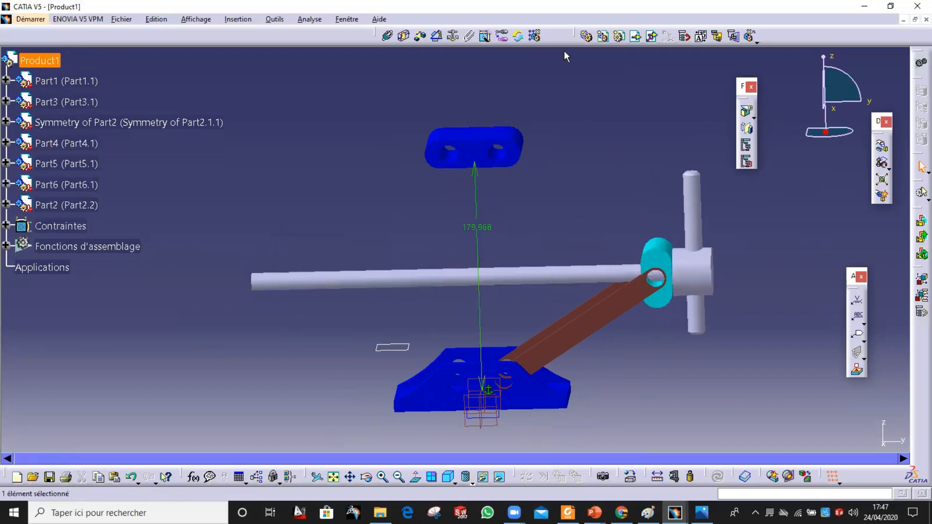
click(619, 41)
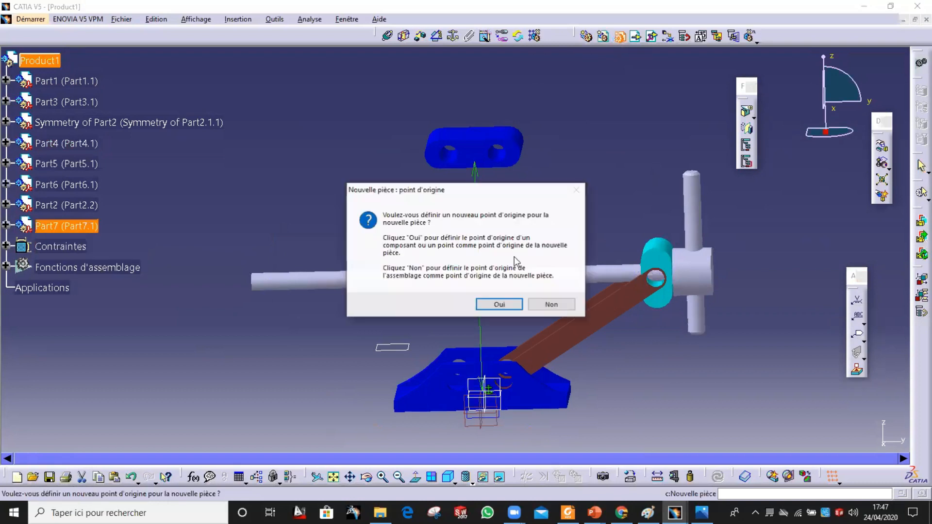
click(496, 306)
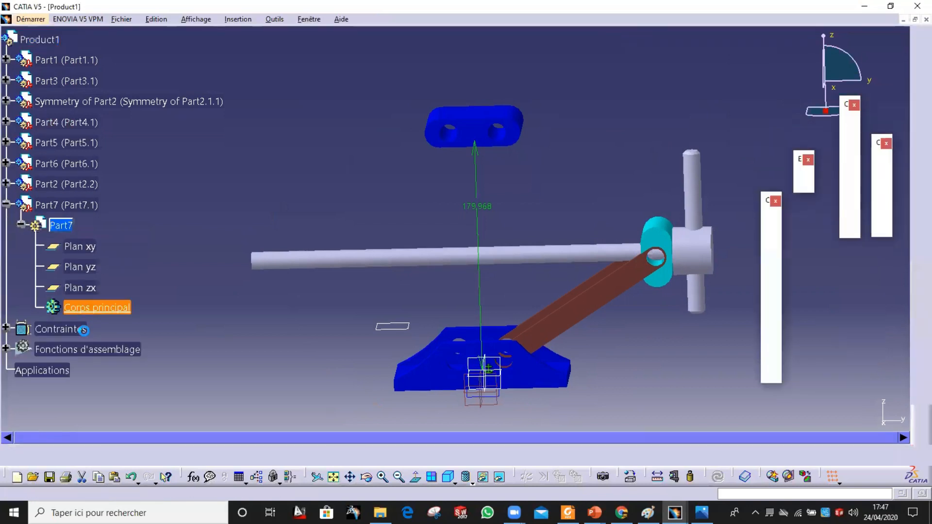
Open the new part Part7 for part design and start a sketch on the outer face of the brown arm
double_click(84, 330)
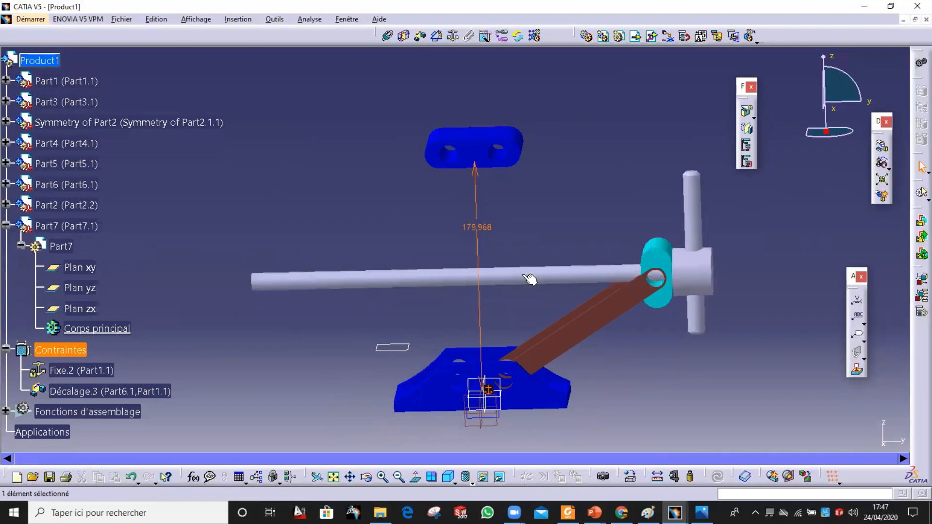
middle_drag(527, 276, 548, 250)
middle_drag(582, 383, 597, 344)
middle_drag(493, 362, 599, 371)
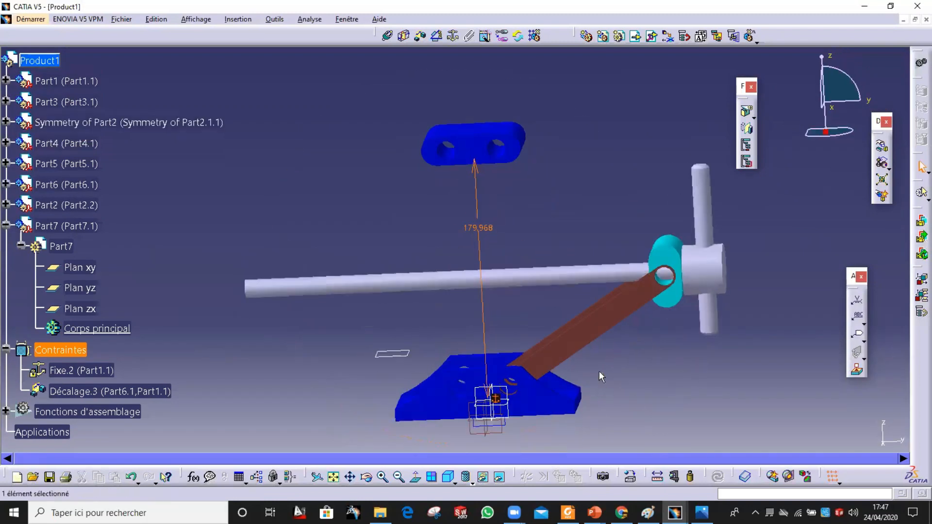
click(605, 331)
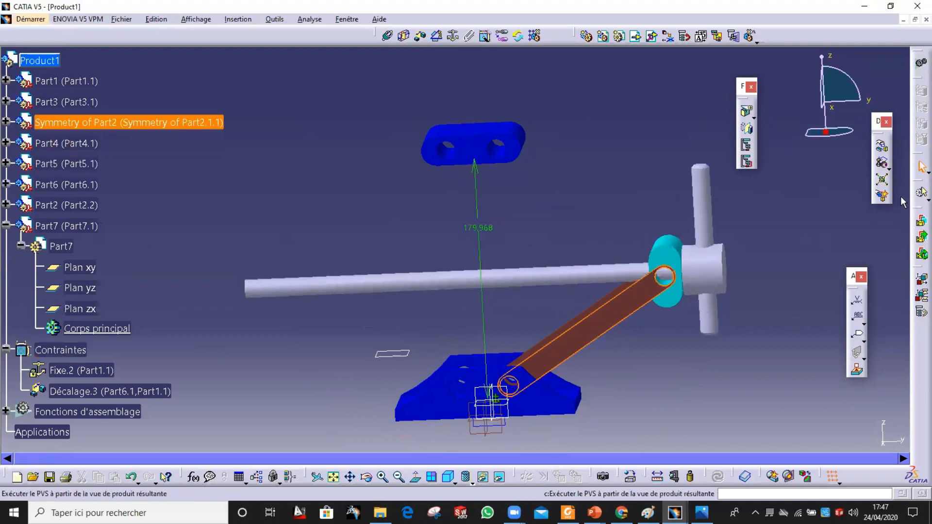
click(104, 322)
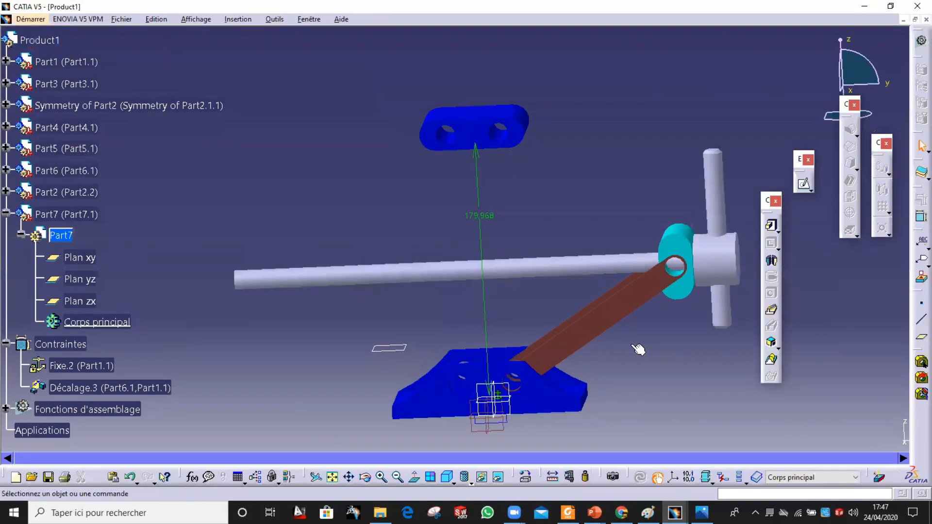
click(803, 184)
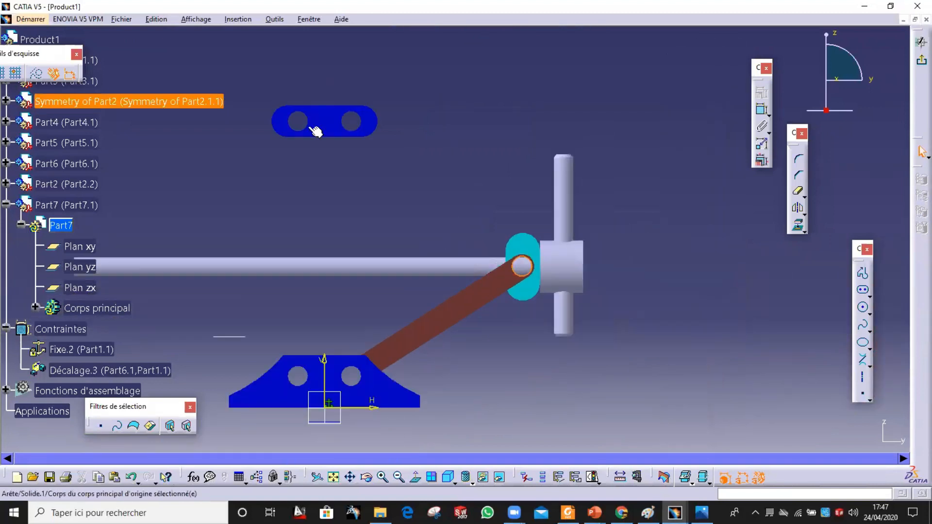
Project the brown arm's upper pivot hole and the upper block's nearer hole into the sketch
click(363, 127)
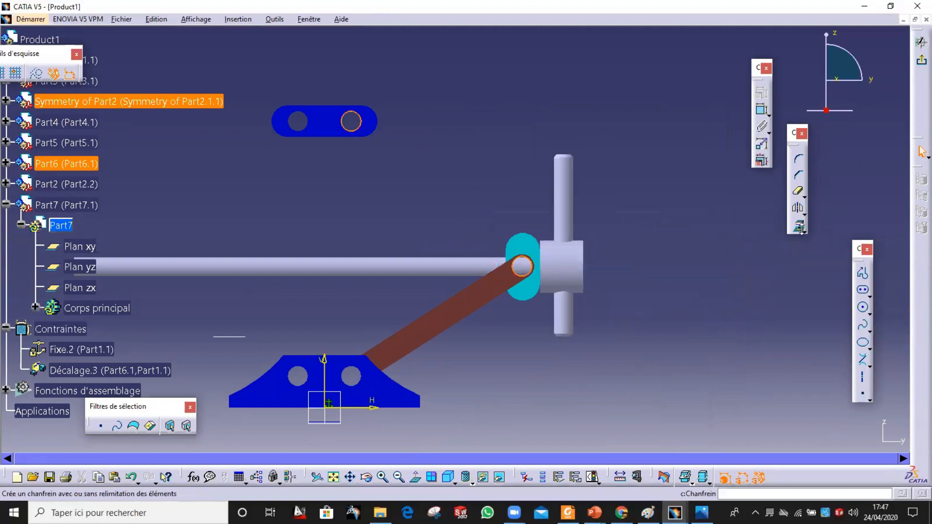
click(720, 281)
middle_drag(485, 222, 562, 264)
Sketch a circle about 20 mm in diameter around the arm's pivot hole and one about 25 mm around the upper block's hole
click(862, 307)
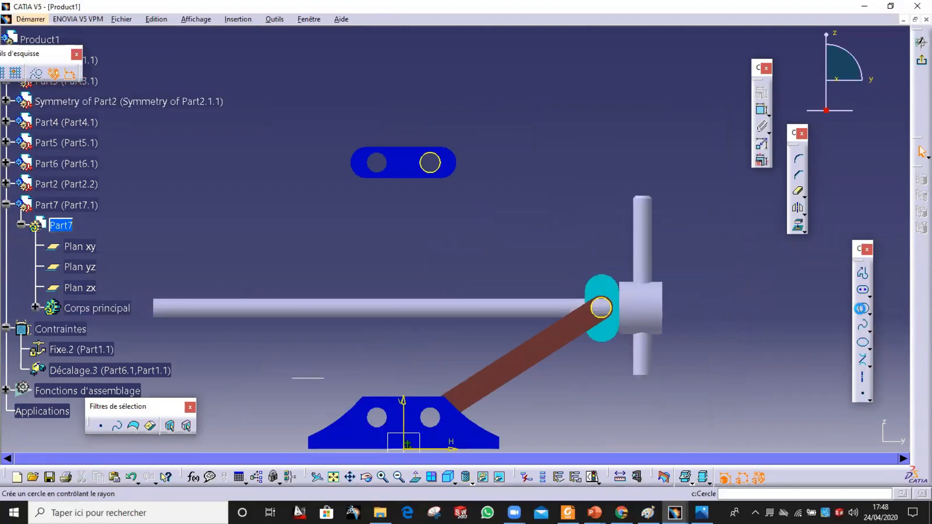
click(601, 308)
click(610, 301)
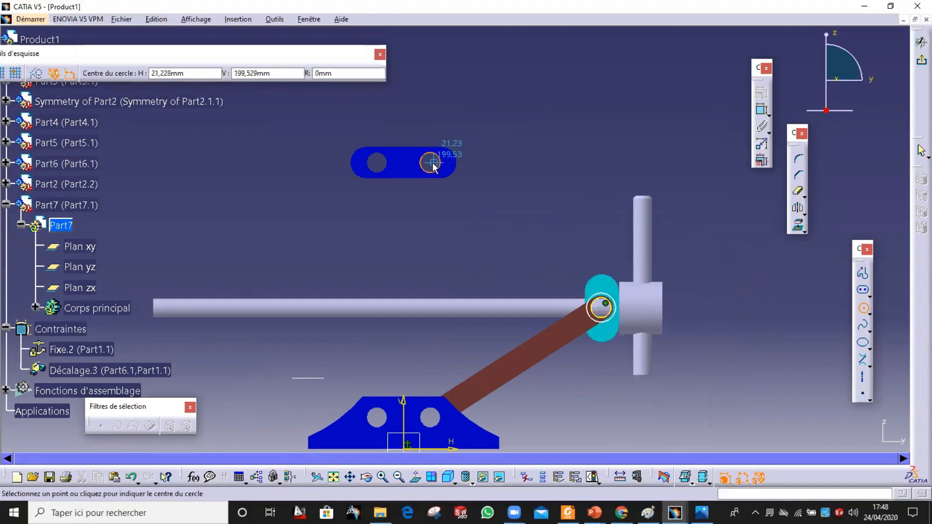
click(431, 164)
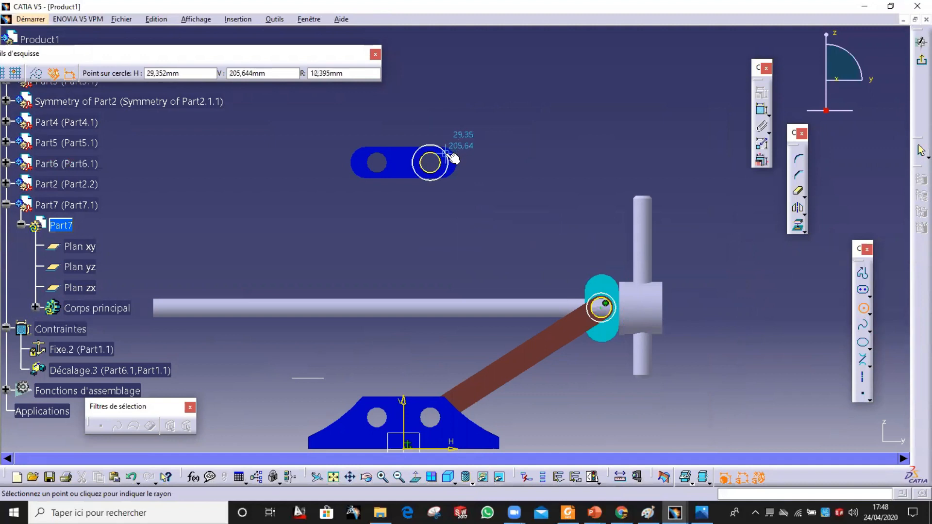
click(444, 152)
Dimension the diameters of both circles and set each to 17 mm
click(760, 110)
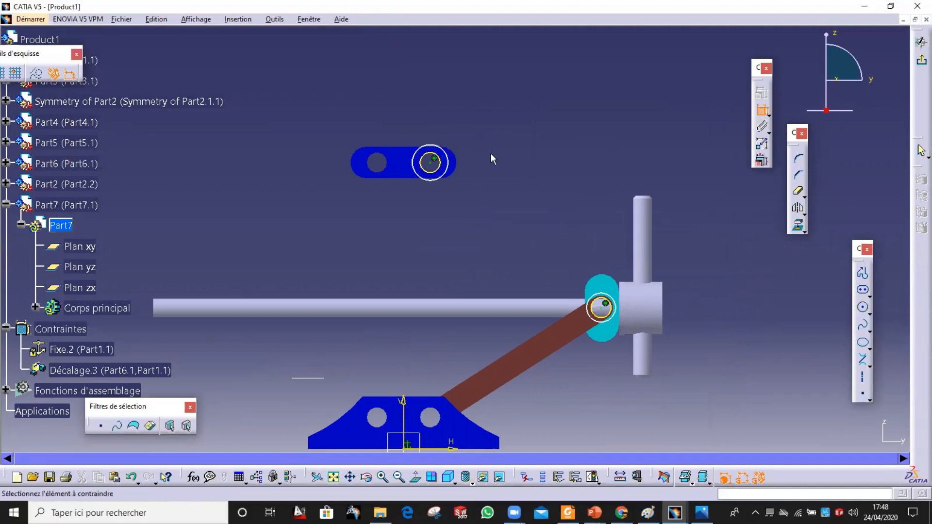
click(440, 148)
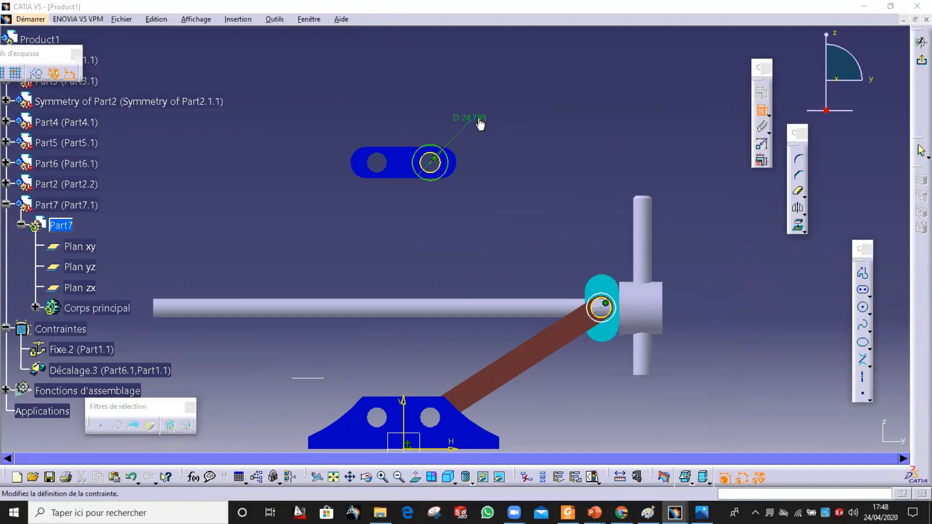
double_click(480, 122)
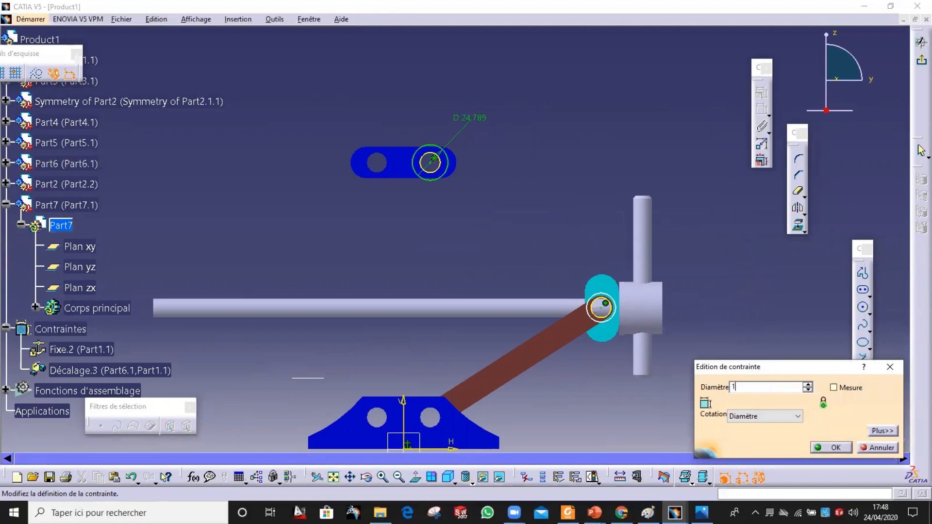
key(Return)
click(600, 295)
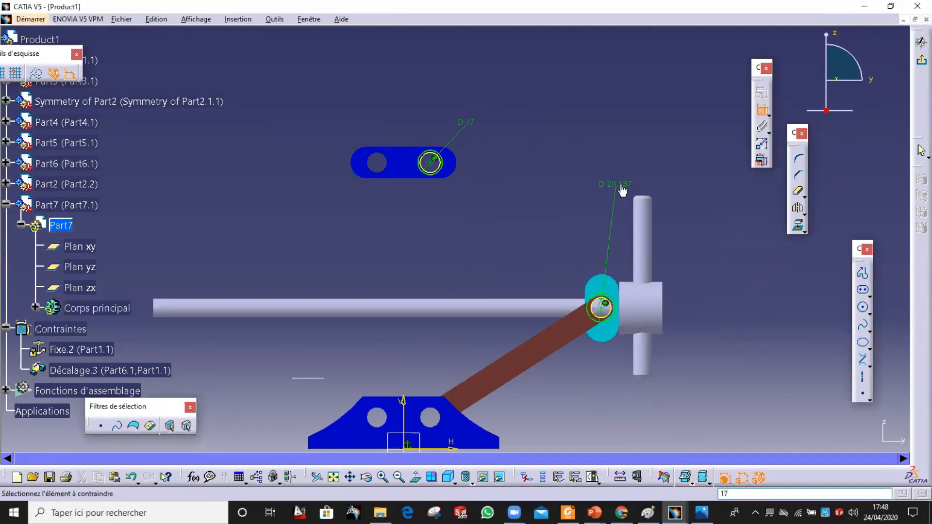
double_click(611, 206)
text(17mm)
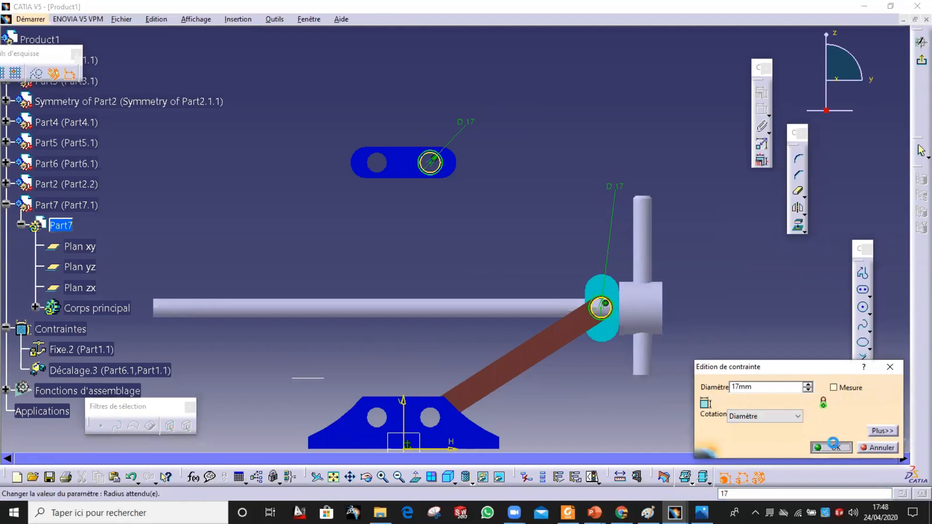
click(831, 447)
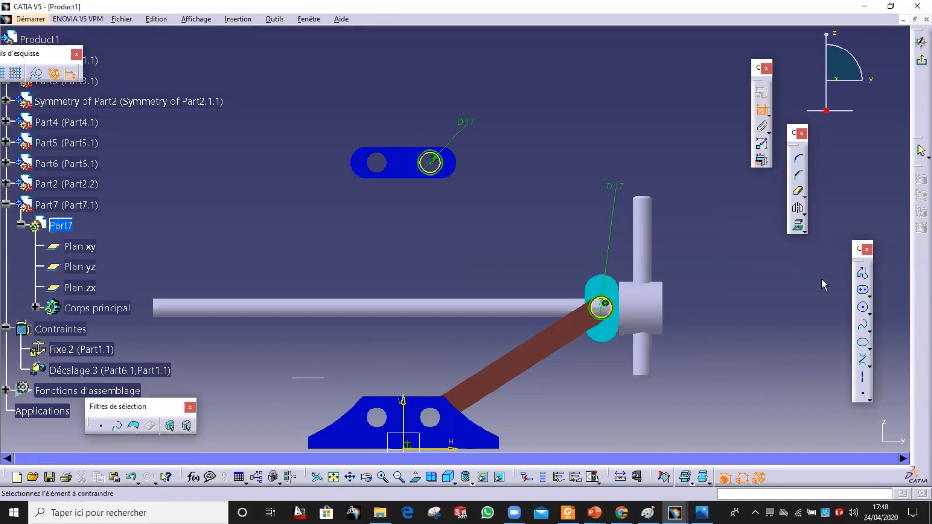
Connect the two 17 mm circles with a bi-tangent line on each side to outline the upper arm
click(858, 361)
mouse_move(592, 255)
middle_down()
mouse_move(299, 89)
mouse_move(576, 203)
middle_up()
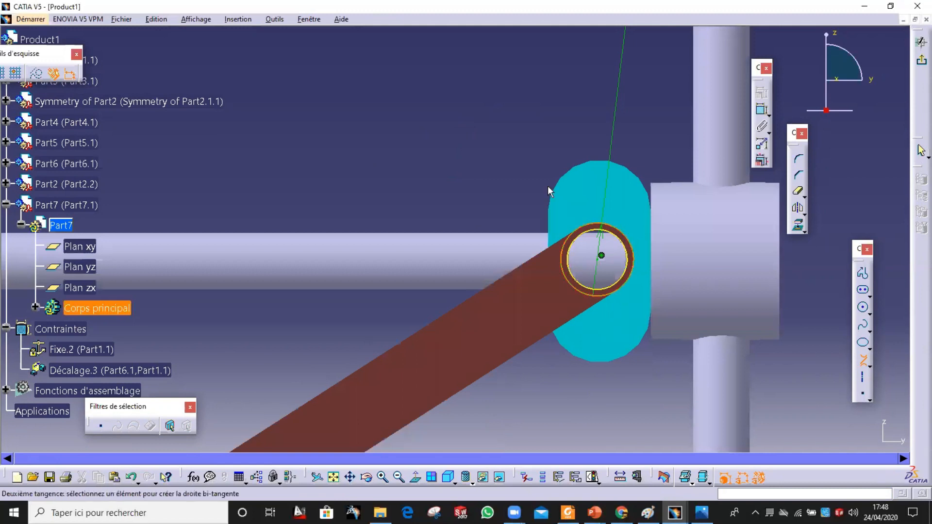
mouse_move(584, 308)
middle_down()
mouse_move(516, 333)
mouse_move(348, 172)
middle_up()
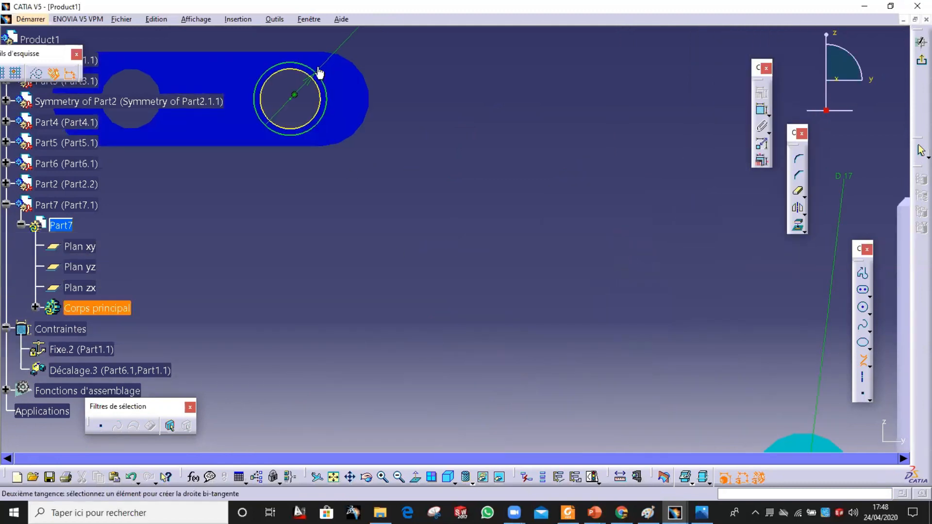
click(326, 82)
click(269, 132)
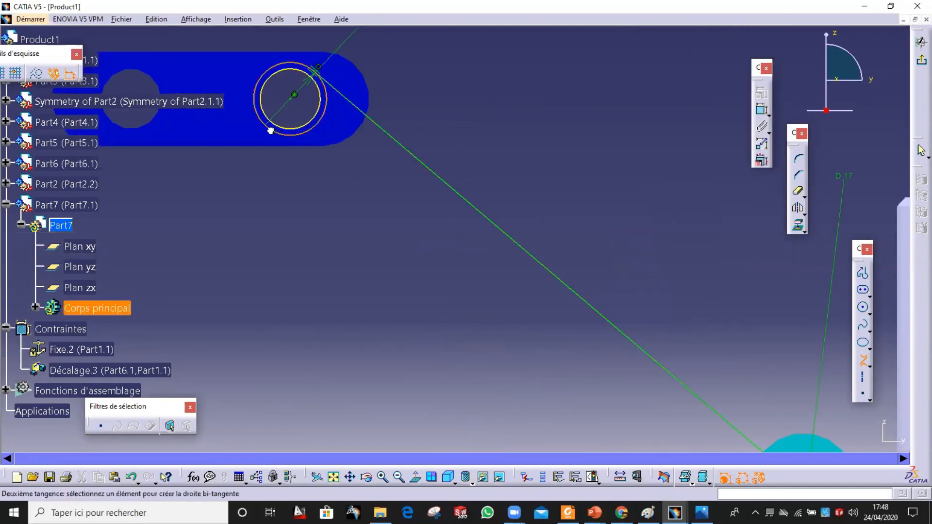
middle_drag(323, 156, 358, 291)
middle_drag(550, 372, 358, 155)
middle_drag(616, 427, 498, 160)
middle_drag(426, 113, 444, 194)
middle_drag(467, 206, 557, 341)
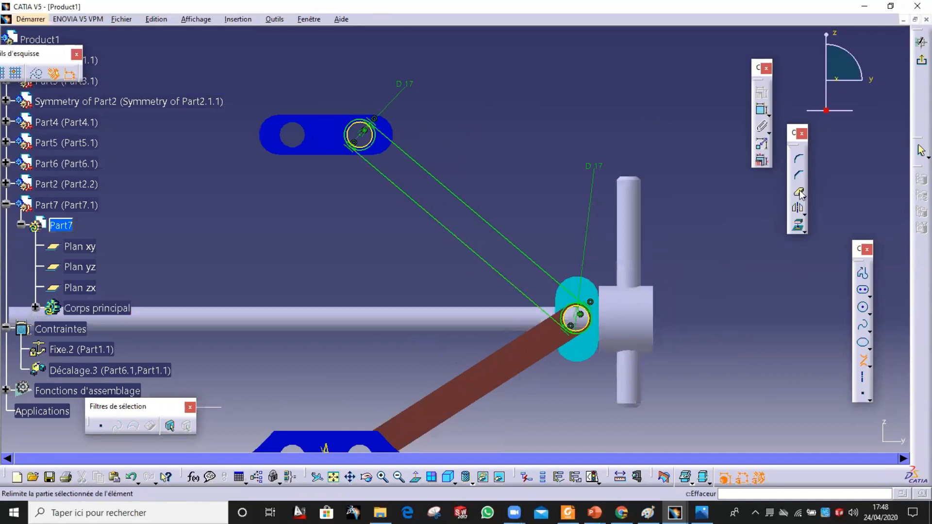
Trim away the inner arcs of both circles between the tangent lines and exit the sketch
click(798, 193)
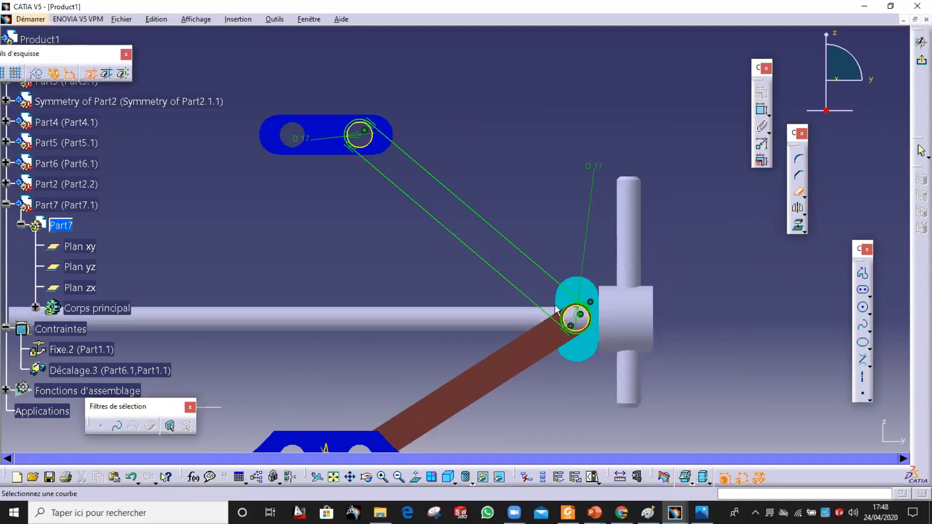
middle_drag(491, 222, 676, 376)
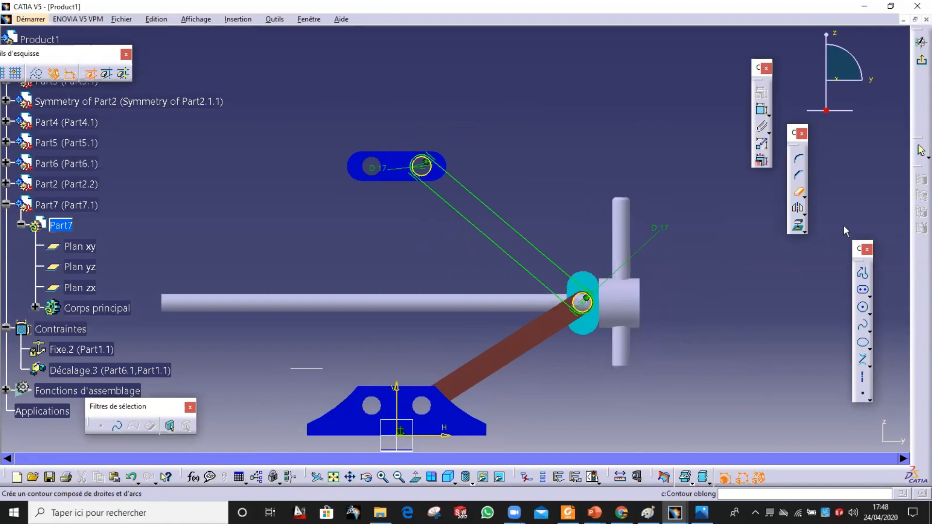
click(915, 65)
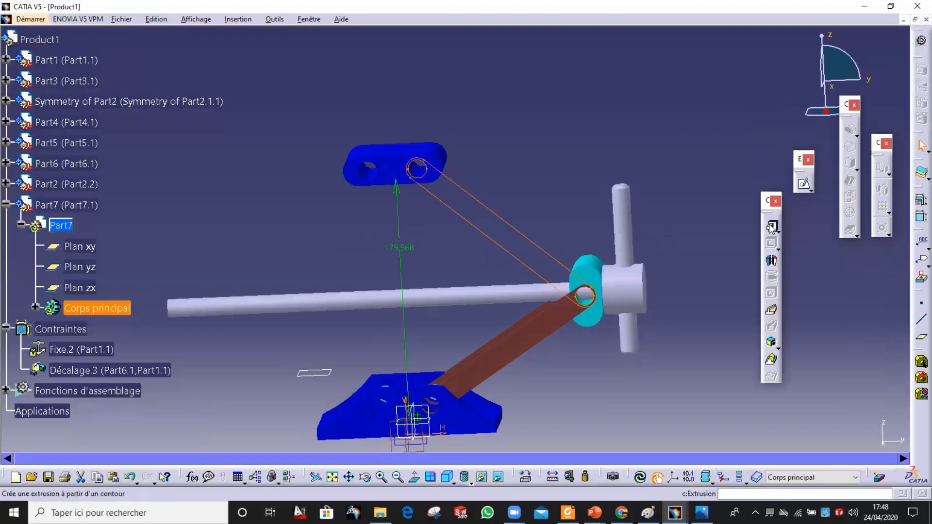
Extrude the upper arm profile 4 mm
click(771, 227)
middle_drag(563, 167, 631, 208)
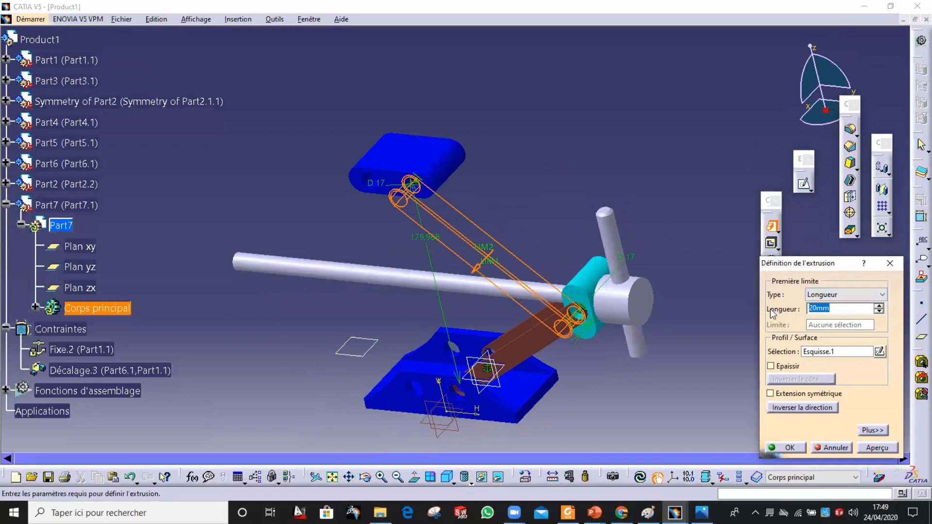
click(881, 448)
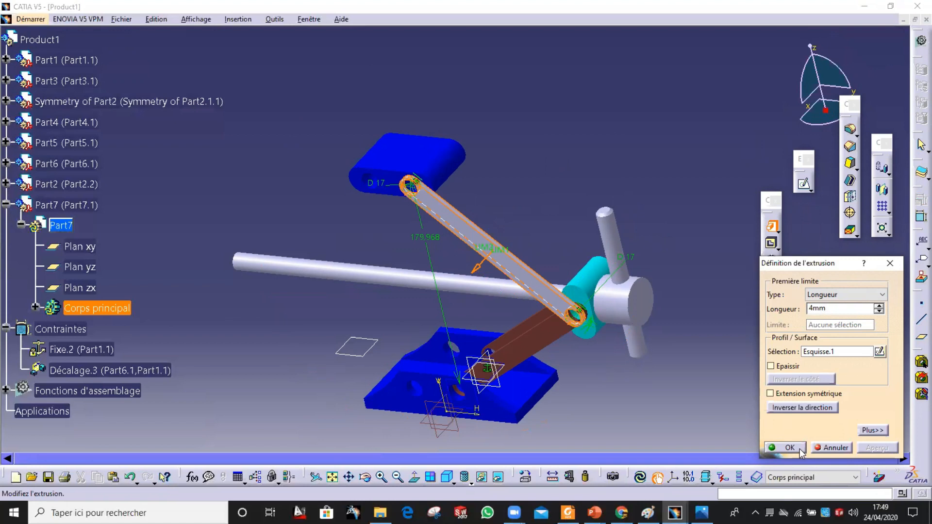
click(792, 449)
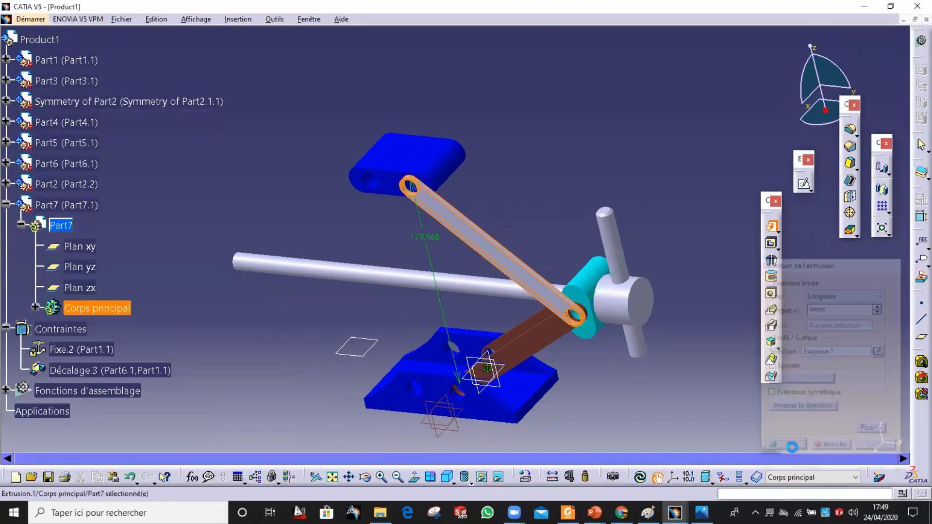
middle_drag(524, 320, 538, 250)
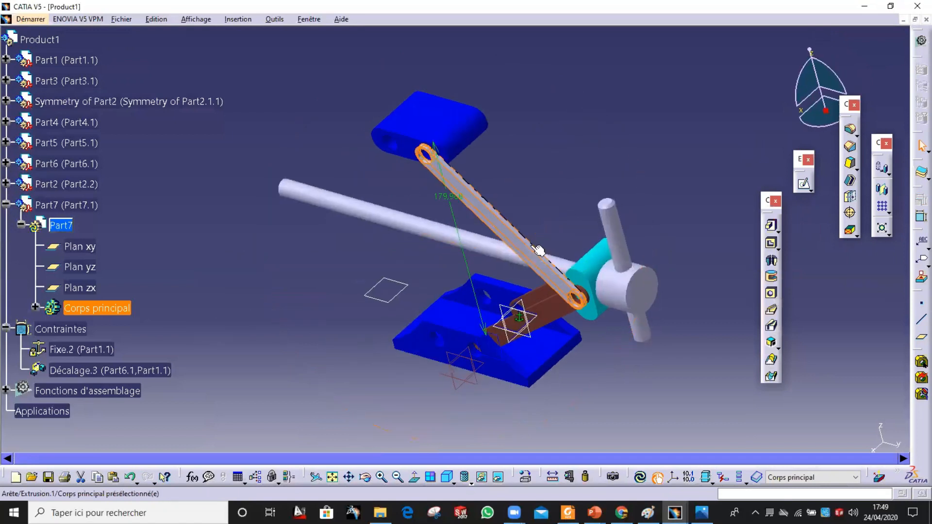
middle_drag(619, 351, 461, 254)
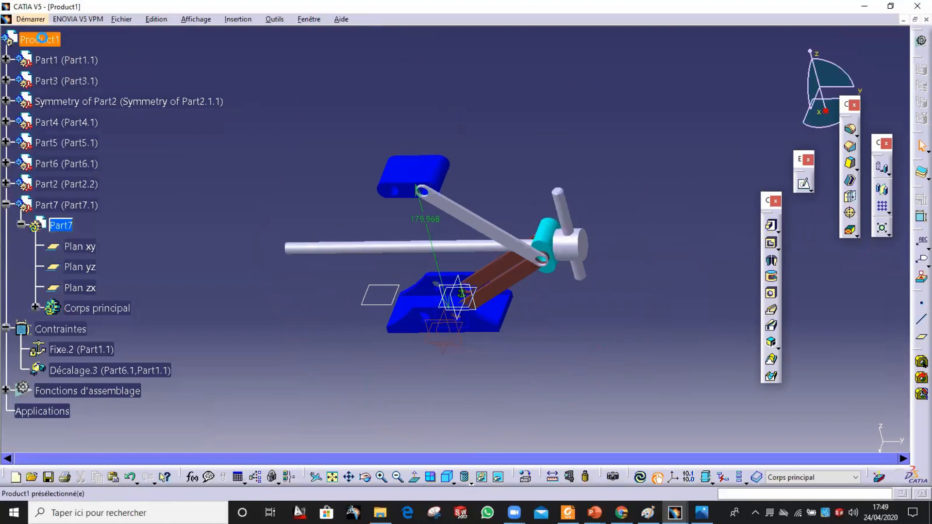
Return to the assembly and mirror the upper arm Part7 to the opposite face of the upper block as a new component
double_click(41, 39)
middle_drag(287, 208, 447, 269)
click(748, 129)
middle_drag(511, 326, 524, 342)
click(520, 308)
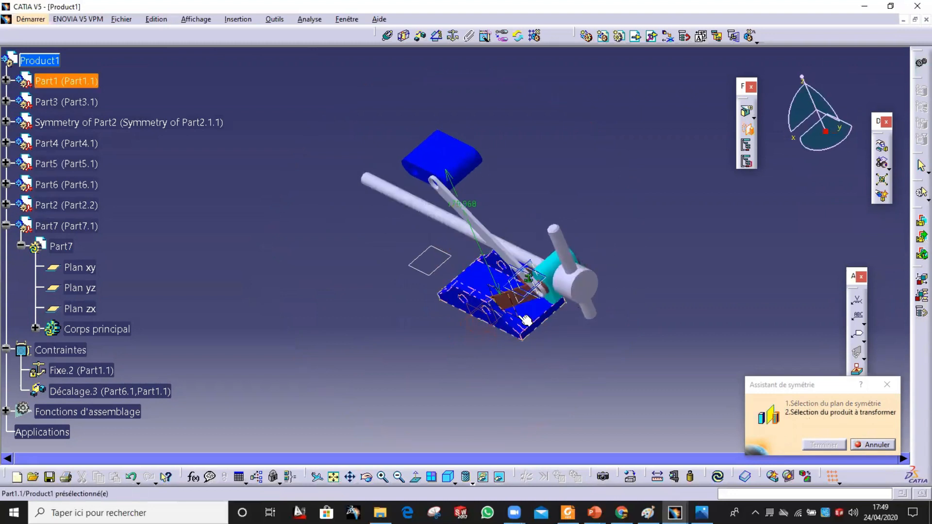
mouse_move(514, 305)
middle_down()
mouse_move(568, 218)
mouse_move(504, 291)
middle_up()
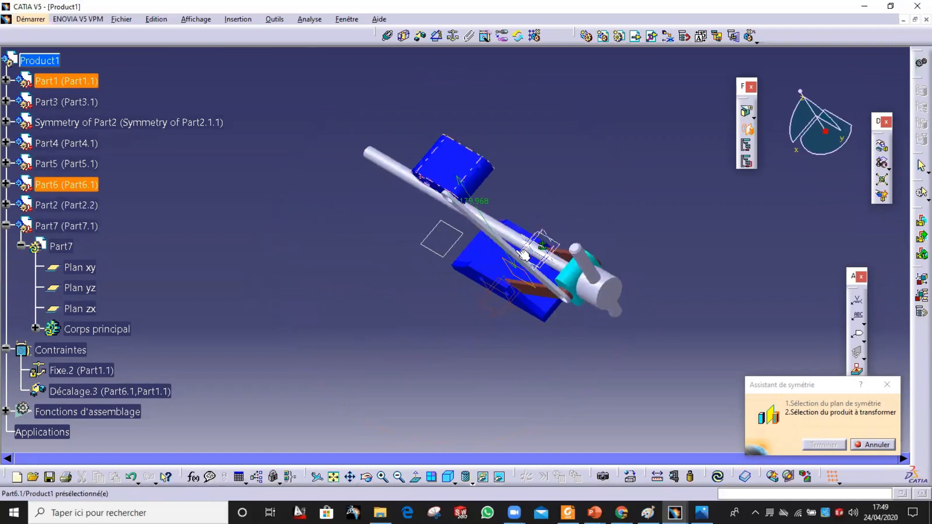
click(497, 241)
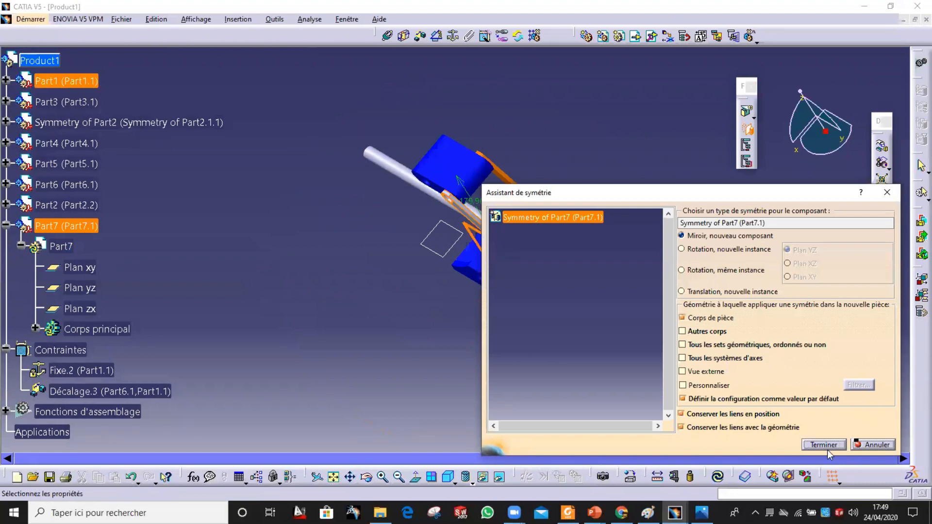
click(824, 445)
Mirror both upper arms across the jack's vertical middle plane to the side opposite the handle
middle_drag(528, 364, 408, 321)
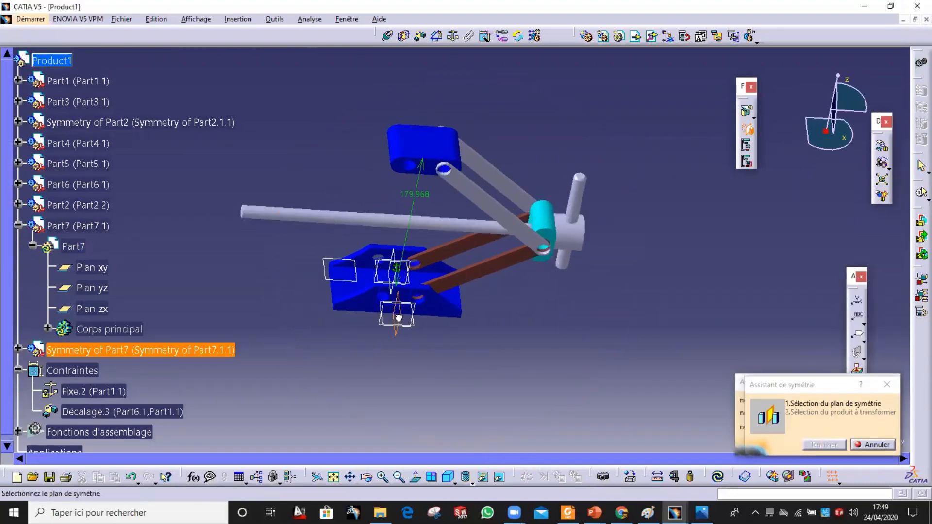
click(398, 317)
click(512, 231)
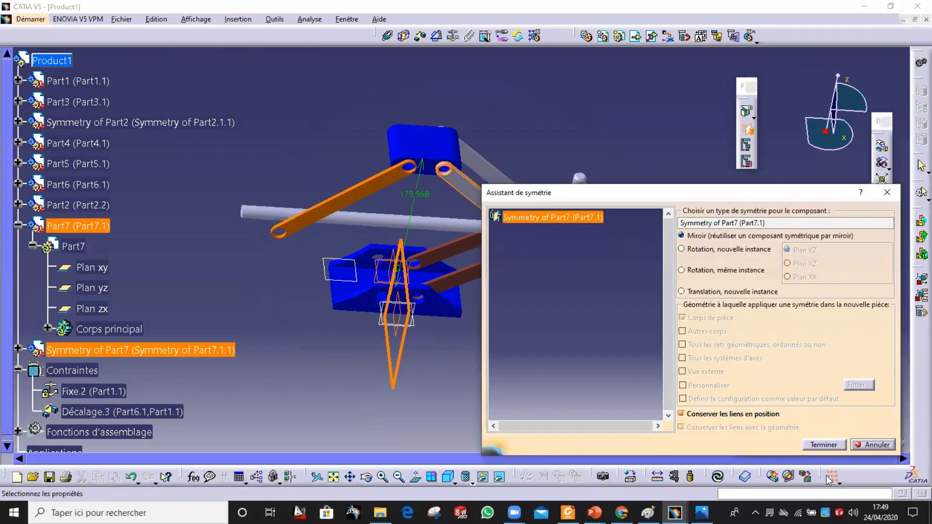
click(824, 445)
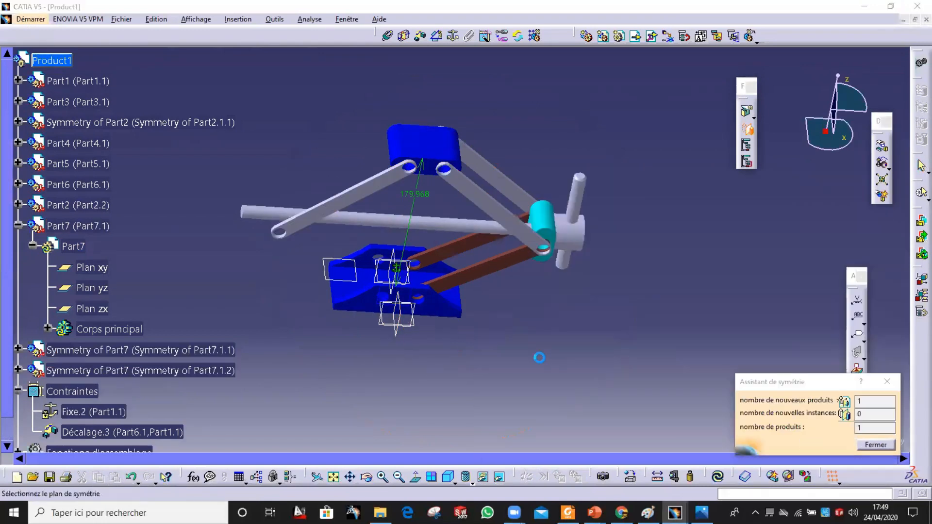
click(398, 316)
click(503, 185)
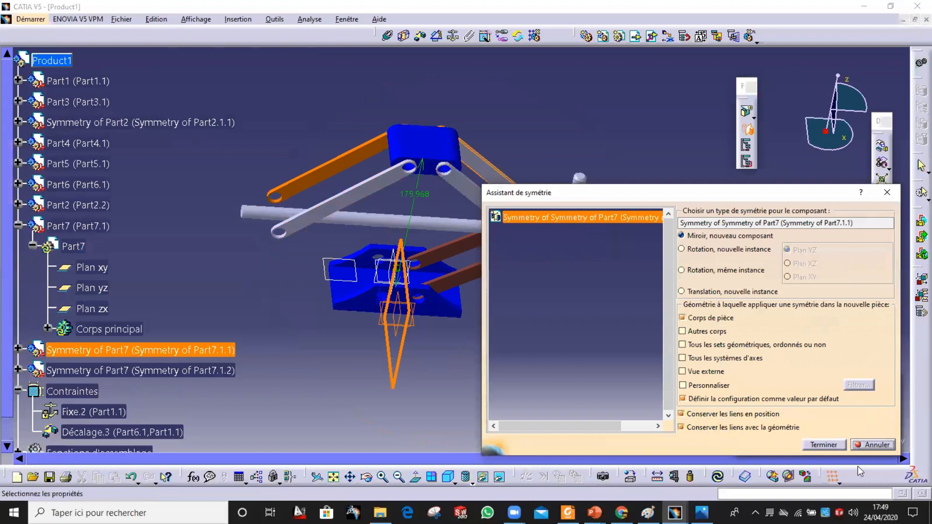
click(835, 444)
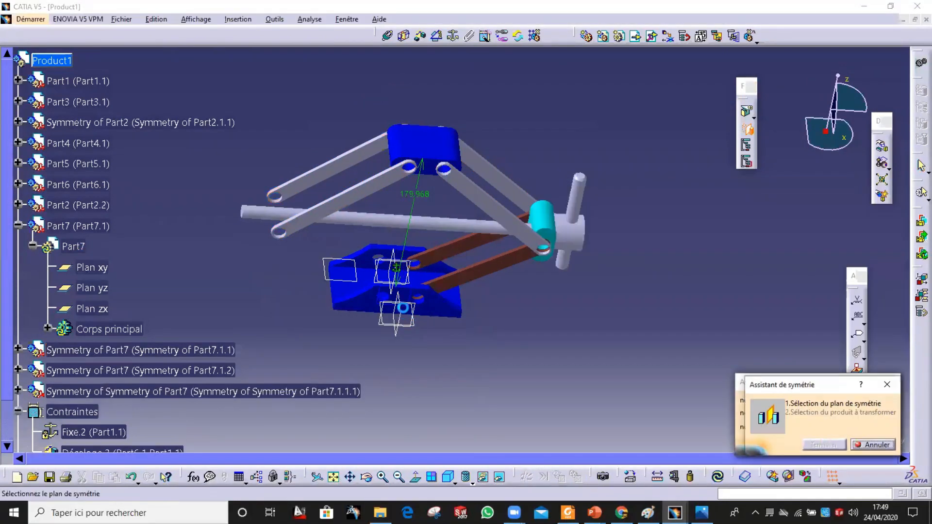
Mirror both brown lower arms across the same middle plane as new components
click(406, 320)
click(461, 274)
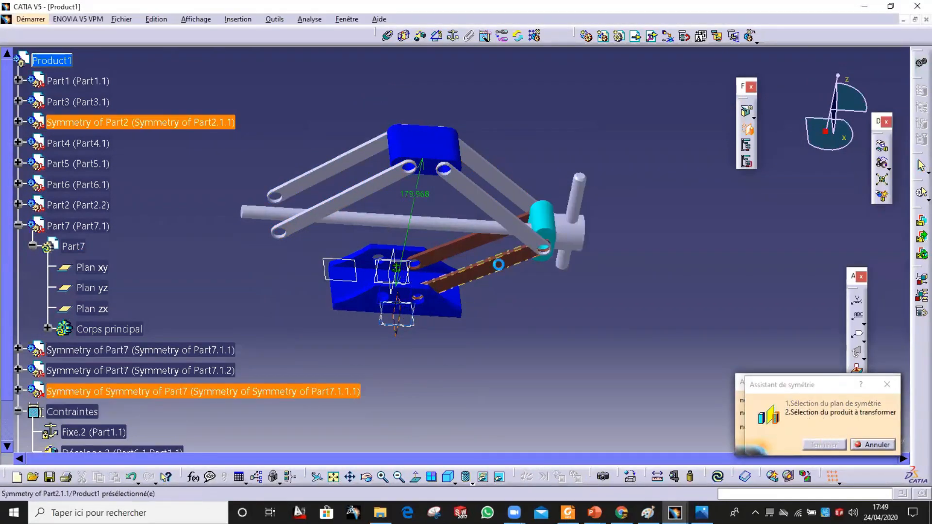
click(824, 445)
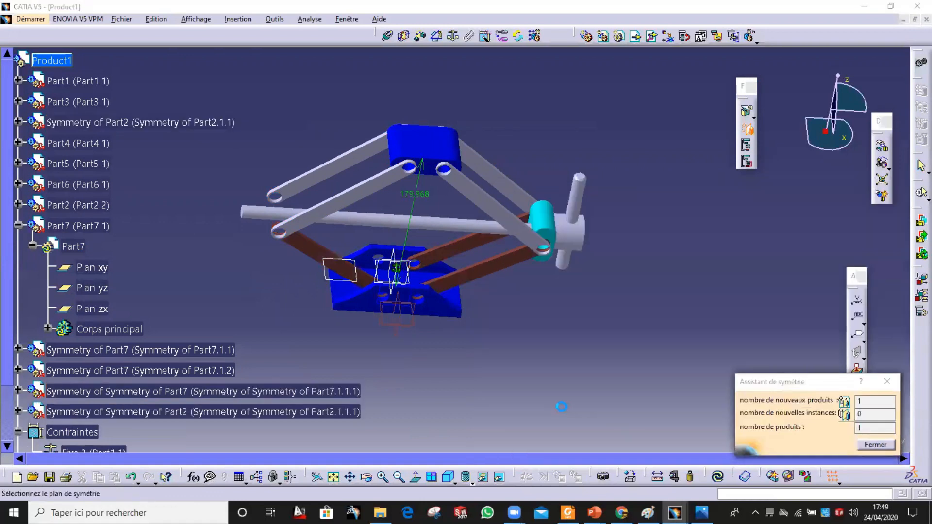
click(408, 323)
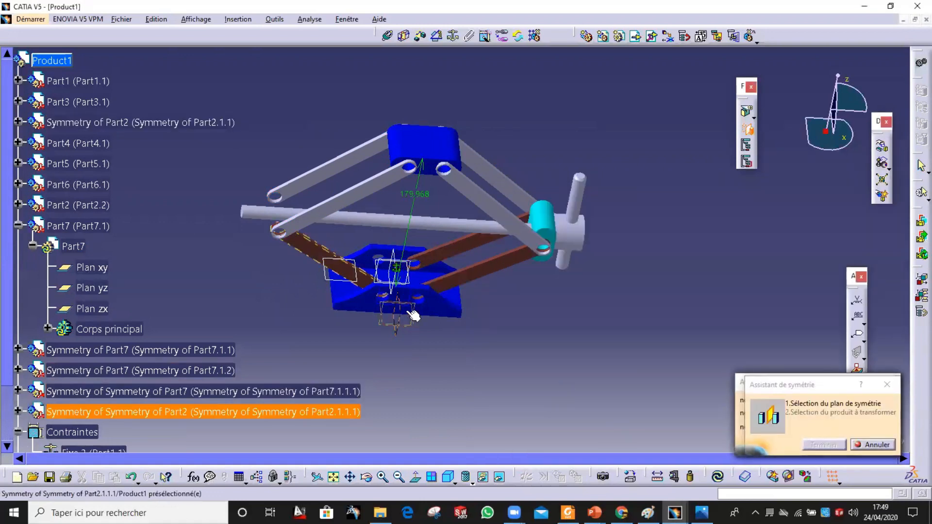
click(451, 245)
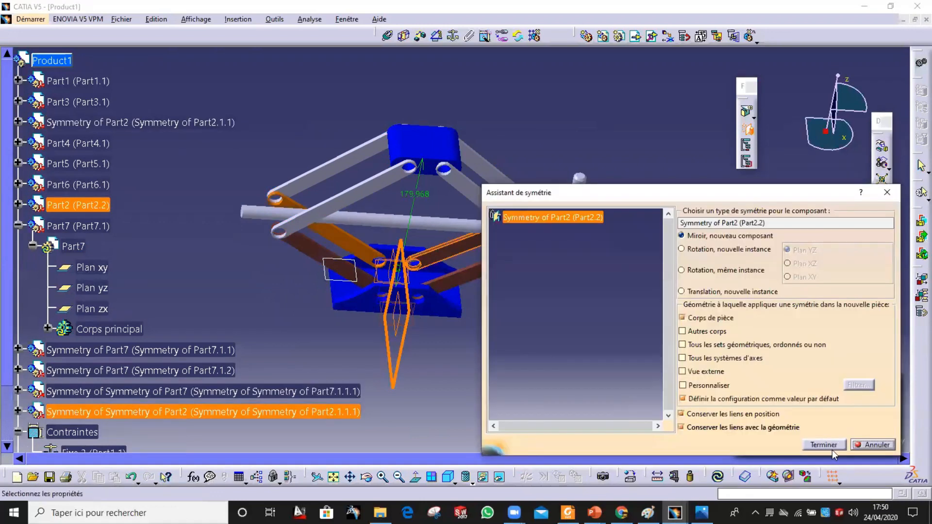
click(830, 448)
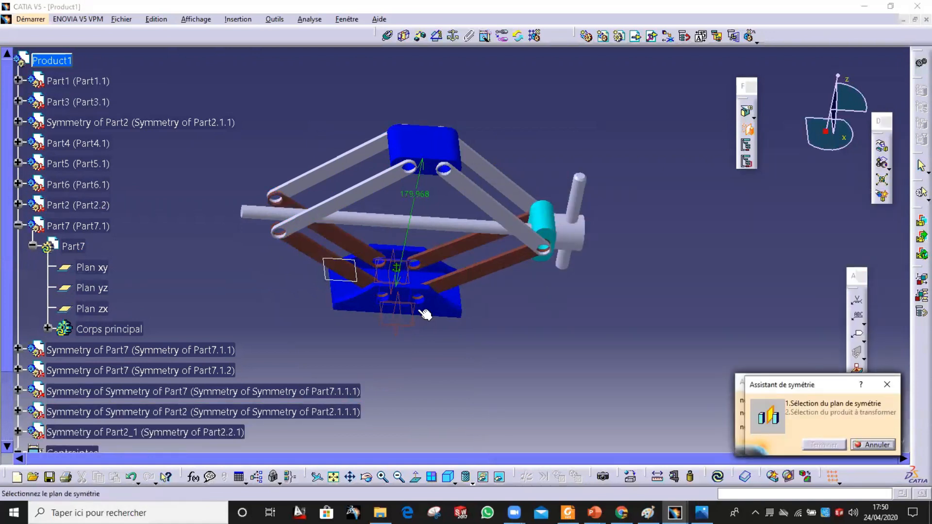
Mirror the cyan pivot block Part3 across the middle plane as a new component and close the symmetry assistant
click(406, 317)
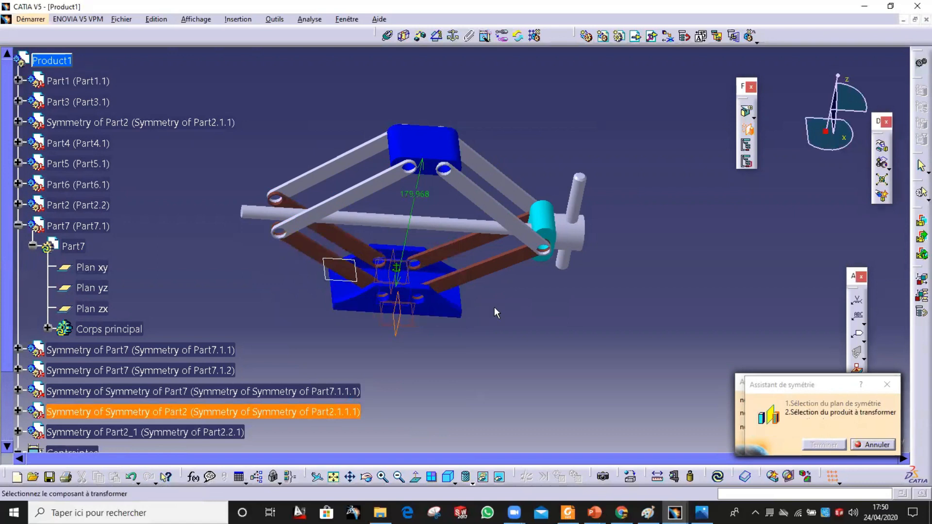
click(542, 227)
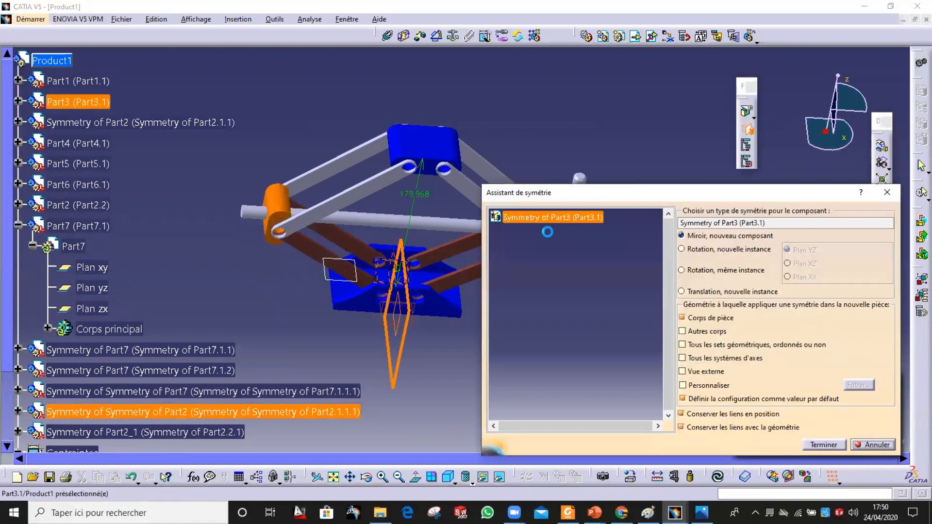
click(827, 444)
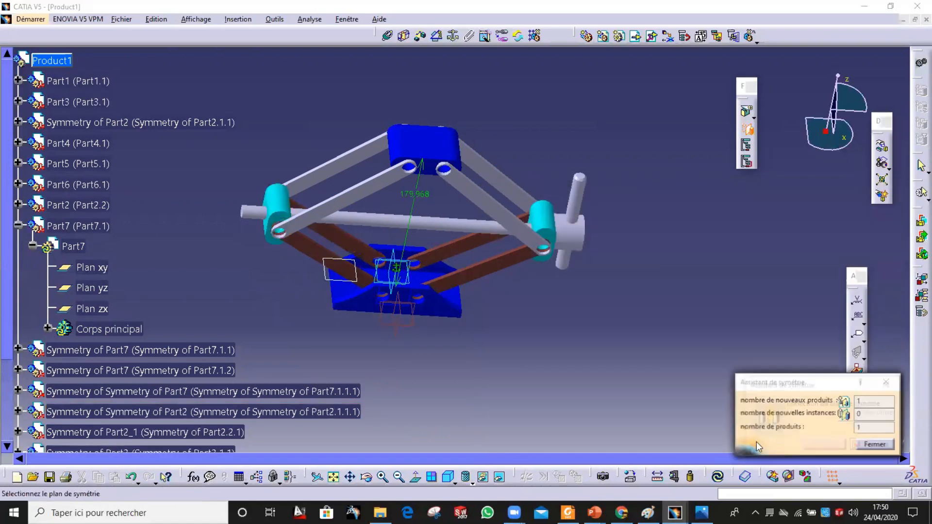
click(858, 445)
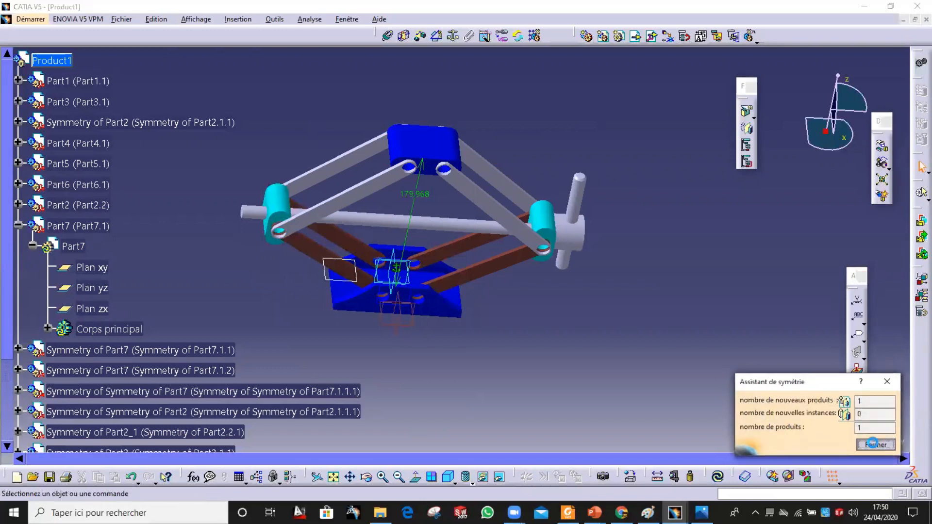
click(873, 444)
Switch to the DMU Kinematics workbench and collapse the Part7 and Contraintes branches of the tree
middle_drag(479, 262, 469, 125)
middle_drag(485, 163, 449, 188)
middle_click(441, 181)
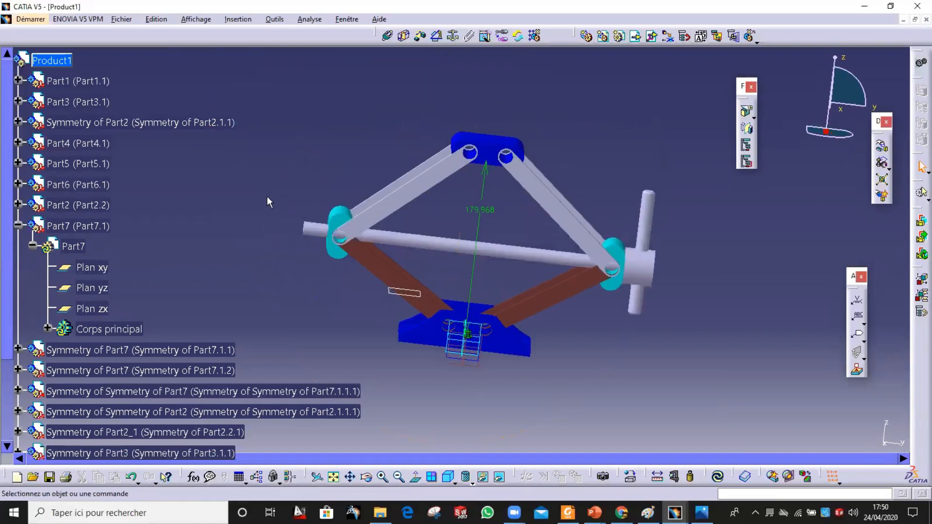
click(31, 19)
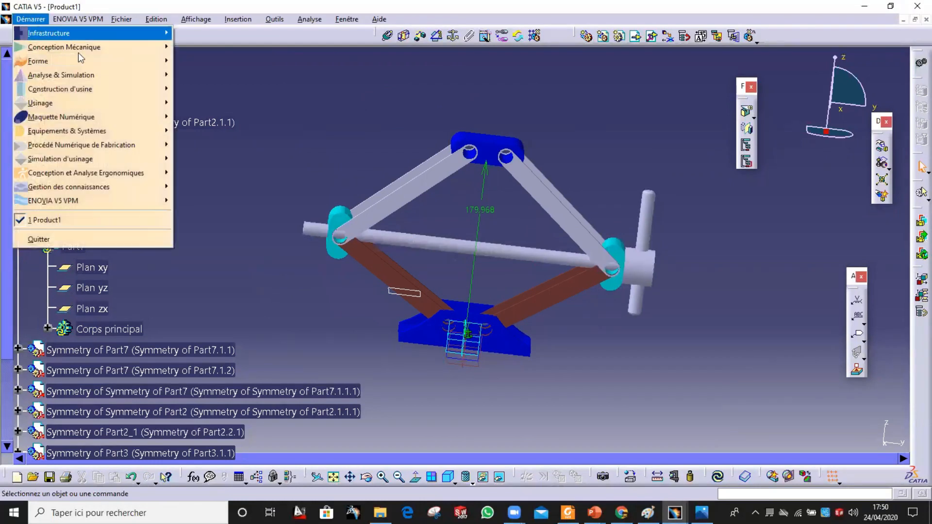
mouse_move(117, 117)
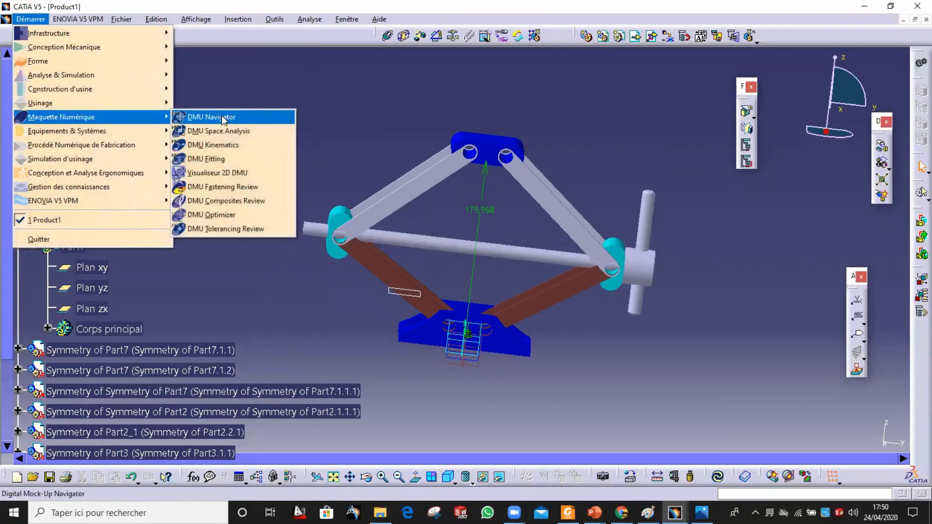
click(234, 145)
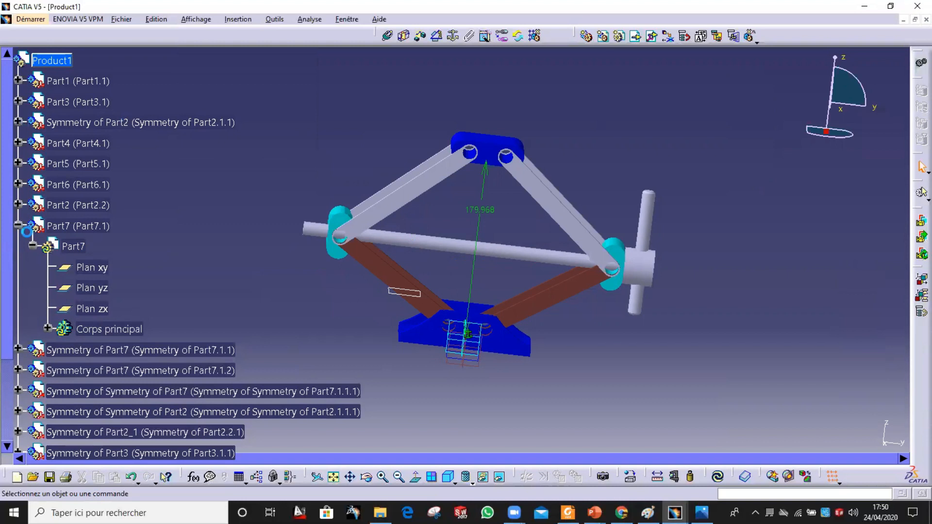
click(18, 225)
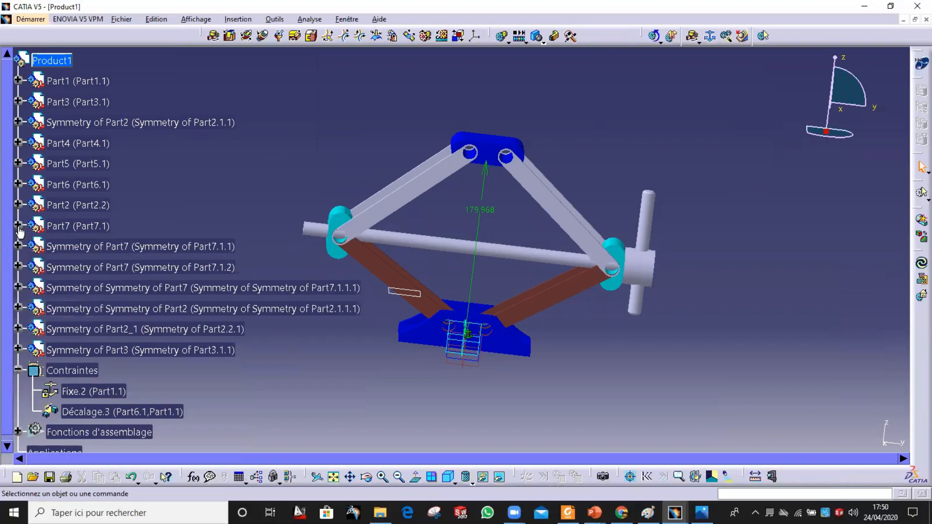
click(18, 369)
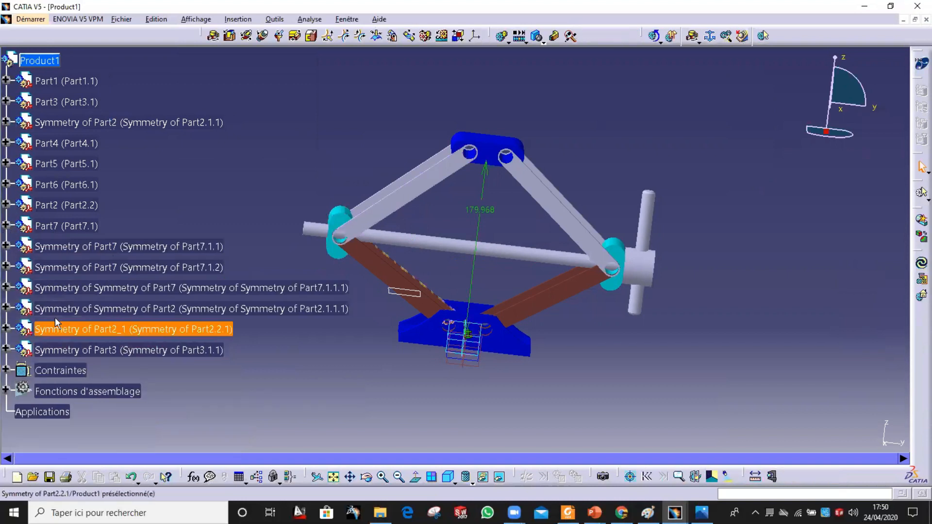
scroll(55, 317, down, 3)
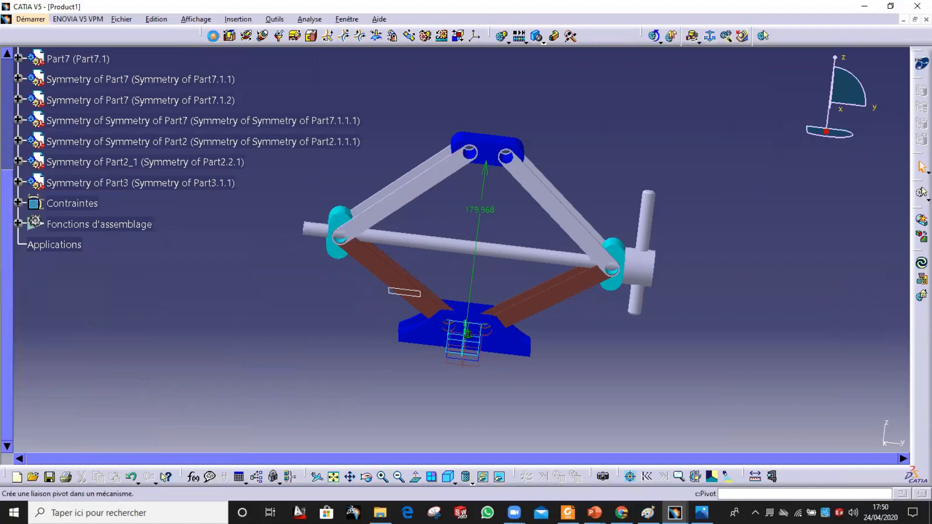
Create a new mechanism and define the blue base Part1 as its fixed part
click(216, 37)
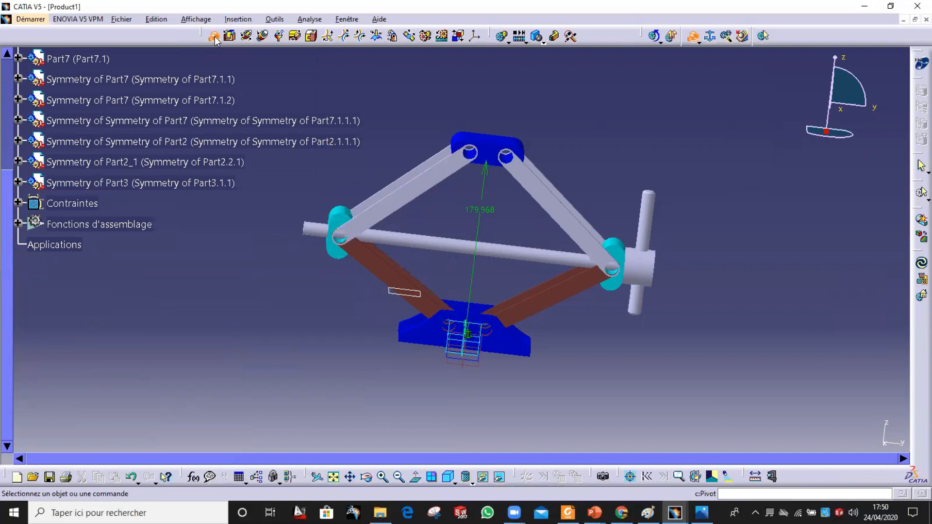
click(711, 37)
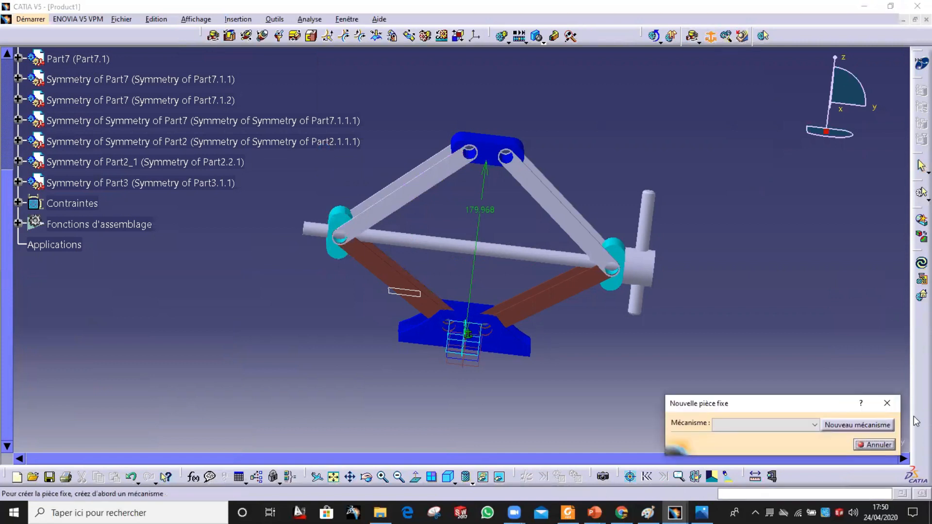
click(883, 424)
click(829, 444)
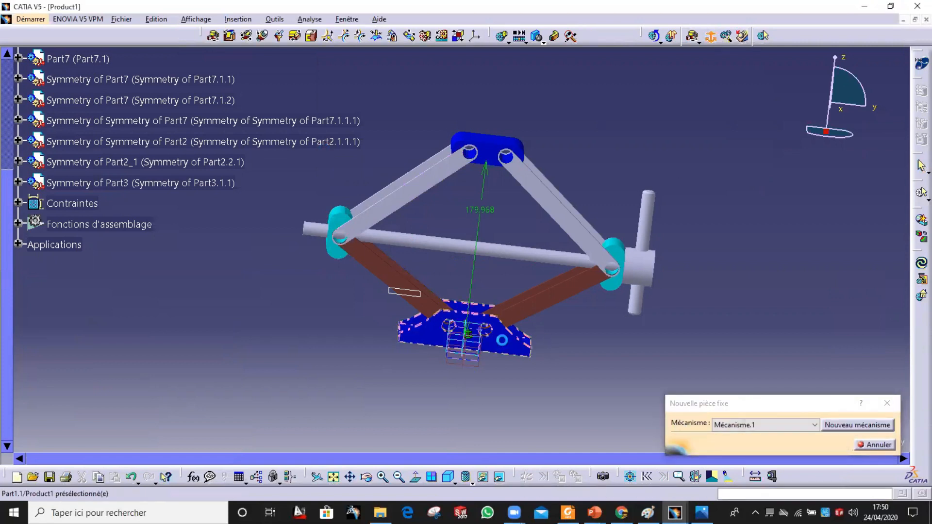
click(482, 315)
Create a revolute joint between the base's front hole on the handle side and its lower arm, using the Distance option for the planes
middle_drag(482, 314, 297, 180)
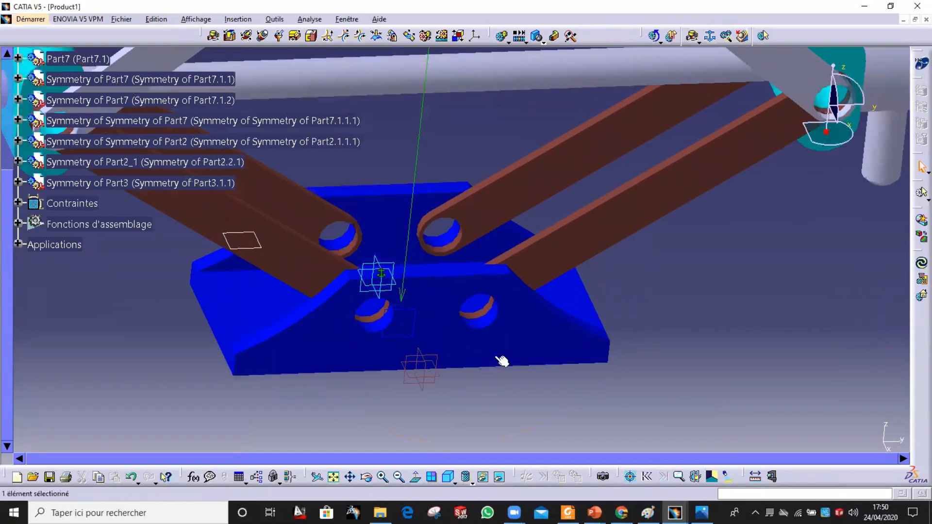
click(212, 37)
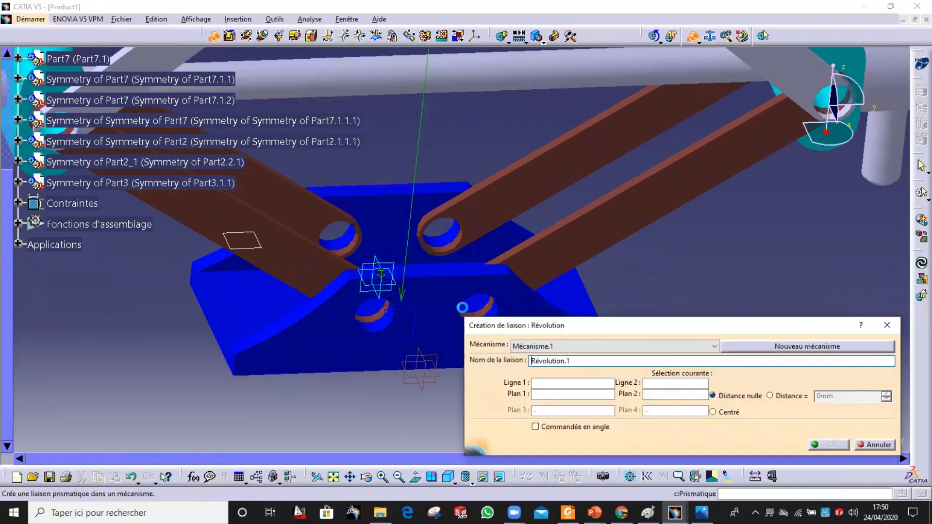
middle_drag(477, 313, 353, 183)
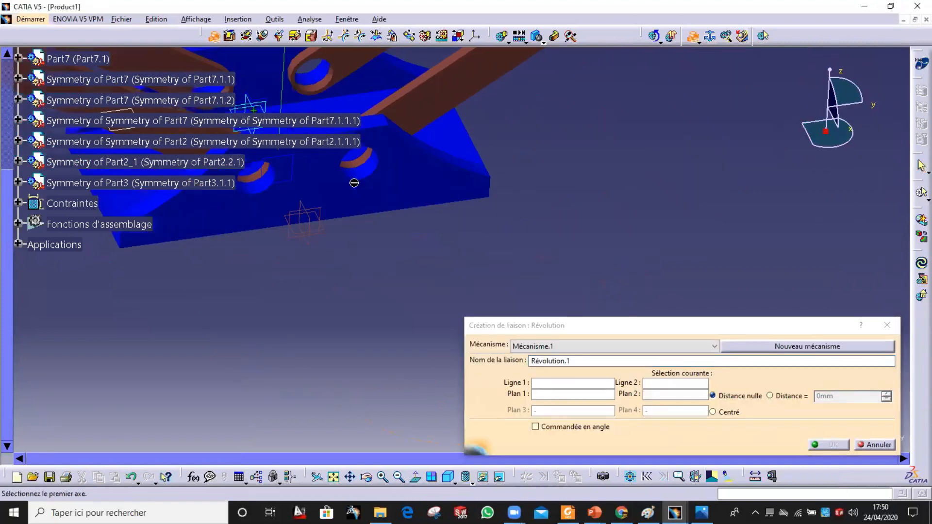
click(356, 175)
mouse_move(391, 233)
middle_down()
mouse_move(405, 260)
mouse_move(399, 272)
mouse_move(385, 230)
middle_up()
click(381, 238)
click(395, 300)
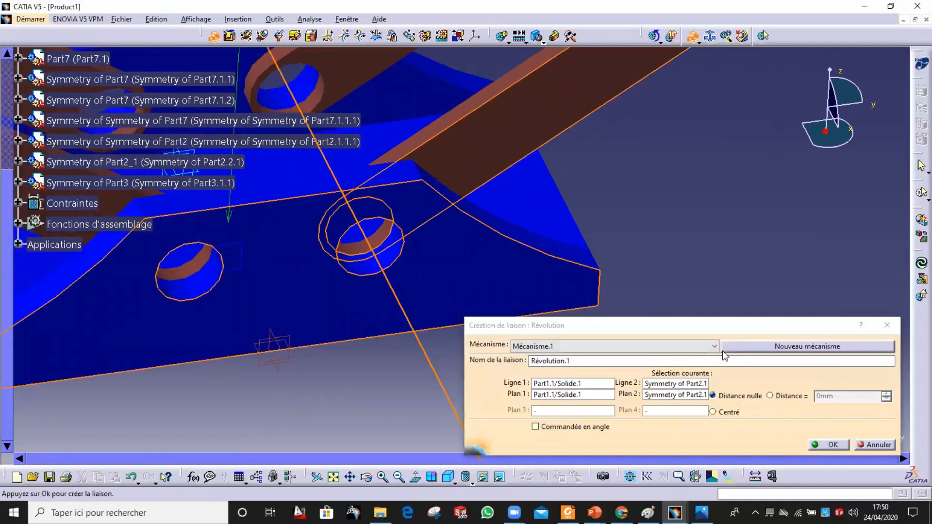
click(782, 397)
click(828, 445)
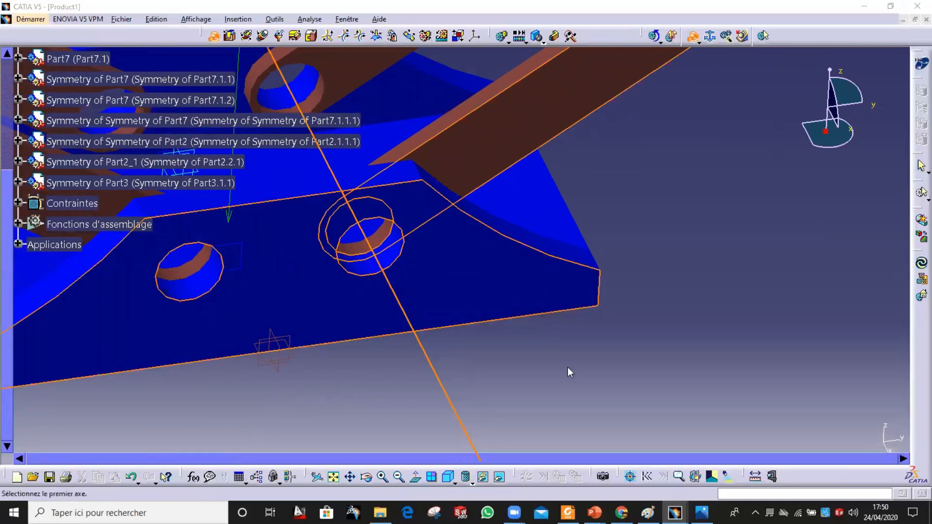
Create a revolute joint between the base's other front hole and the mirrored lower arm, using the Distance option for the planes
middle_click(181, 256)
click(458, 274)
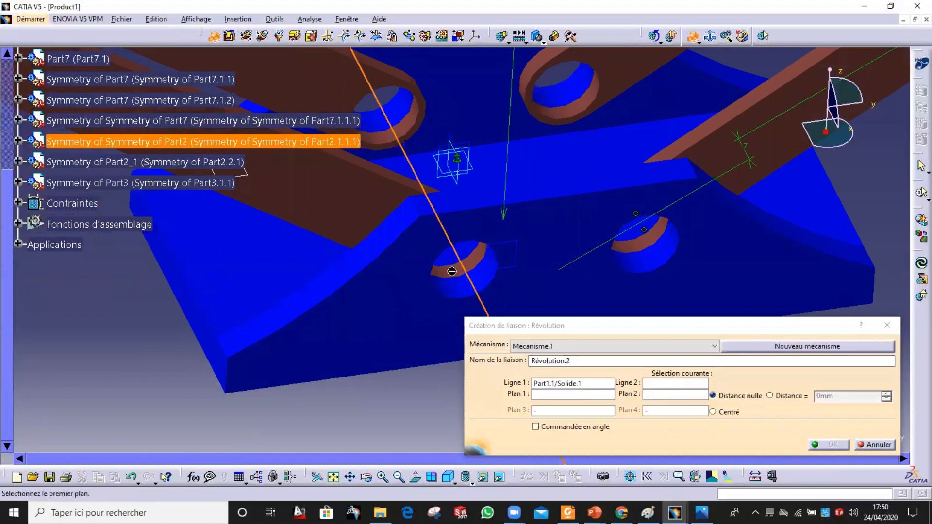
click(379, 294)
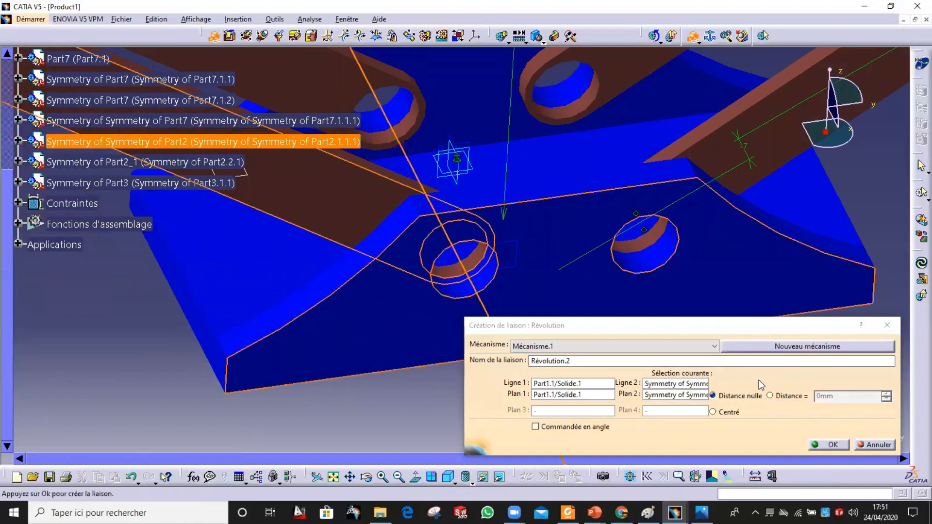
click(827, 444)
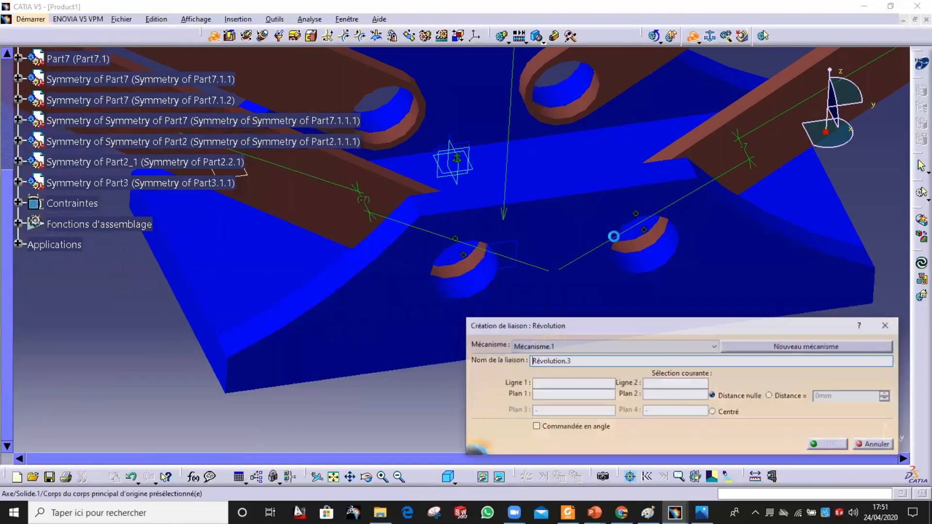
Create a revolute joint between the blue top block's front hole on the handle side and its upper arm Part7
middle_drag(508, 162, 443, 246)
click(541, 161)
click(560, 168)
click(480, 159)
click(829, 445)
Create a revolute joint between the top block's other front hole and the mirrored upper arm, using the Distance option for the planes
click(408, 162)
click(409, 175)
click(374, 199)
click(475, 160)
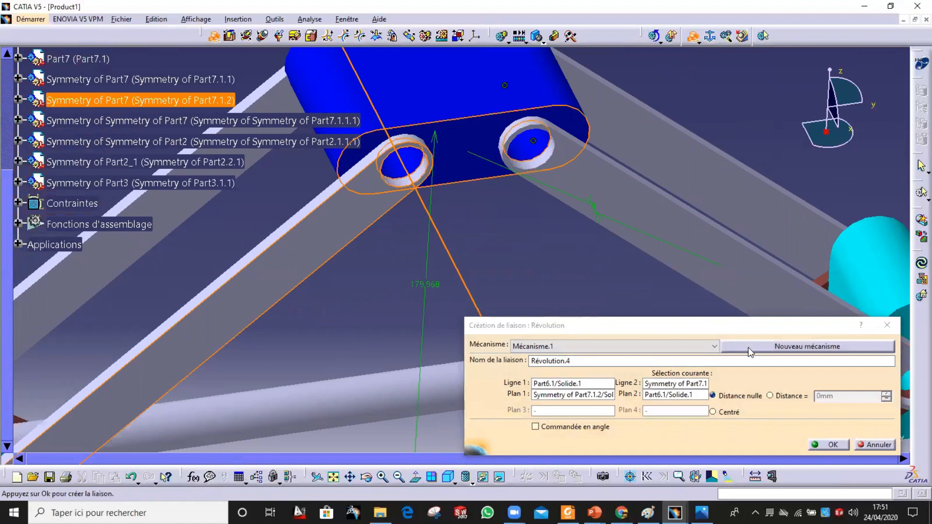
click(790, 397)
Create a revolute joint between the handle-side front upper arm and lower arm, using the Distance option for the planes
middle_drag(687, 258, 626, 201)
click(584, 212)
click(572, 208)
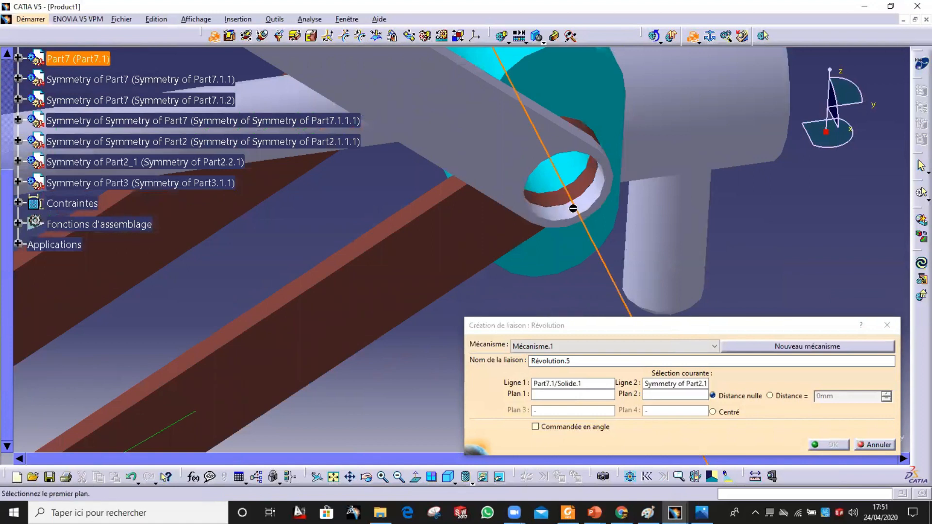
click(456, 184)
click(439, 263)
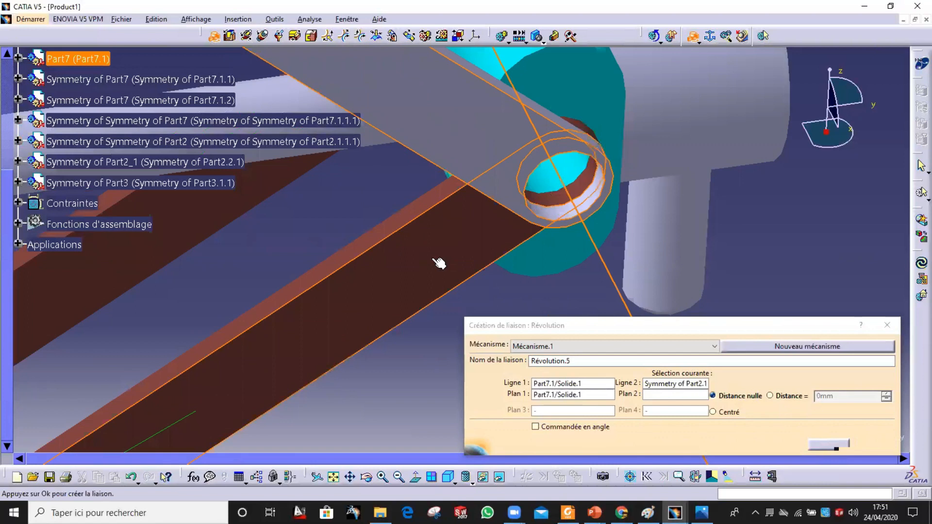
click(798, 396)
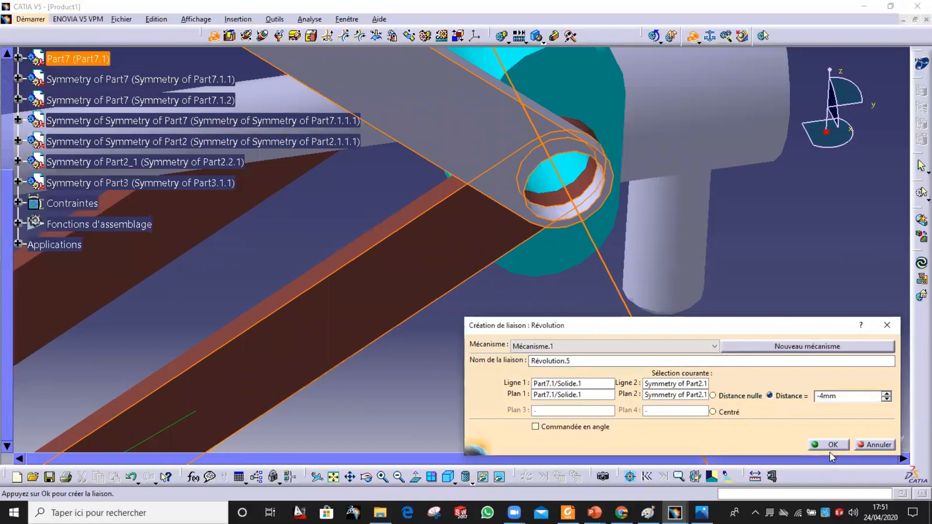
click(831, 444)
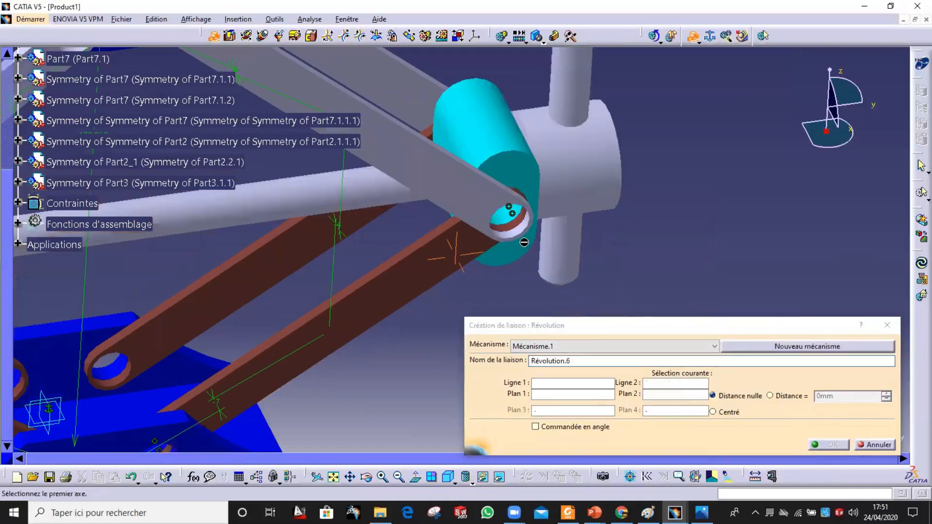
Create a revolute joint between the handle-side pivot block Part3 and its front lower arm, using the Distance option for the planes
click(510, 219)
click(510, 229)
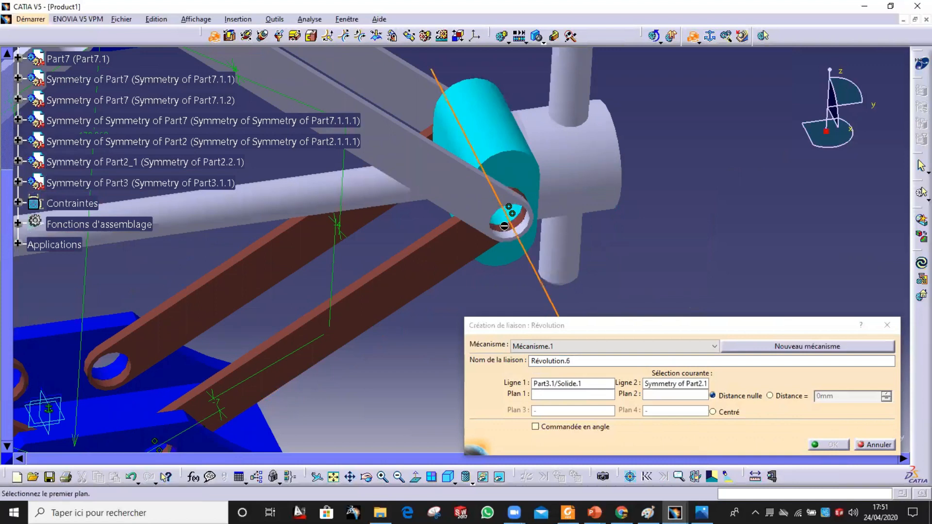
click(442, 261)
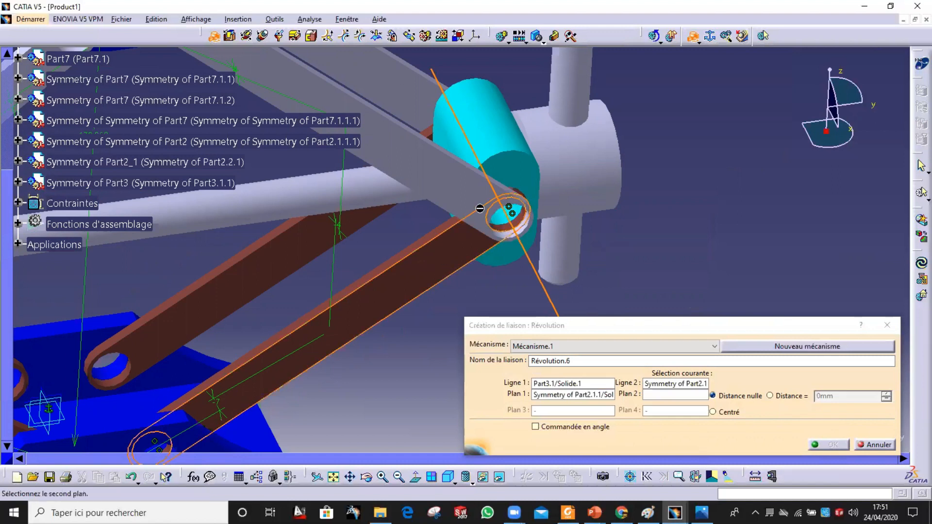
click(528, 178)
click(791, 397)
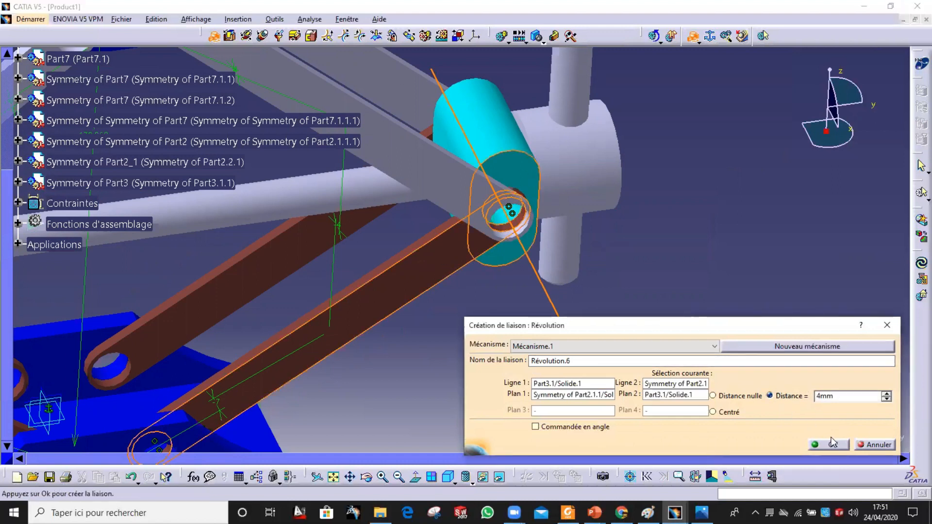
click(833, 445)
Create a revolute joint between the mirrored front upper and lower arms at the screw's free end, using the Distance option for the planes
mouse_move(490, 218)
ctrl+middle_down()
mouse_move(470, 247)
mouse_move(825, 241)
ctrl+middle_up()
middle_drag(714, 228, 802, 234)
middle_drag(686, 240, 763, 244)
mouse_move(447, 216)
middle_down()
mouse_move(447, 165)
mouse_move(425, 119)
middle_up()
ctrl+middle_drag(435, 266, 413, 167)
middle_drag(465, 256, 356, 280)
ctrl+middle_drag(355, 280, 426, 277)
click(420, 272)
click(400, 253)
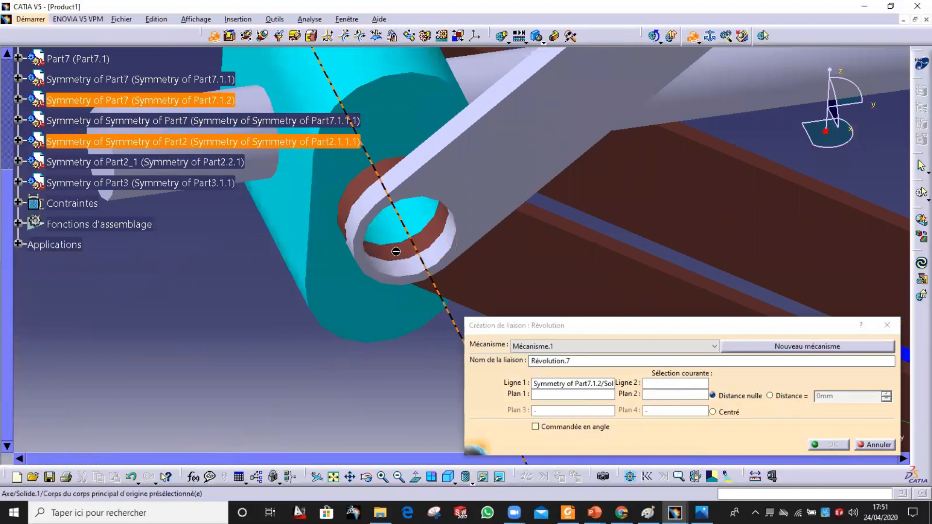
click(486, 225)
click(485, 226)
click(792, 395)
click(828, 444)
Create a revolute joint between the mirrored pivot block and the mirrored front lower arm, using the Distance option for the planes
middle_drag(404, 168, 385, 158)
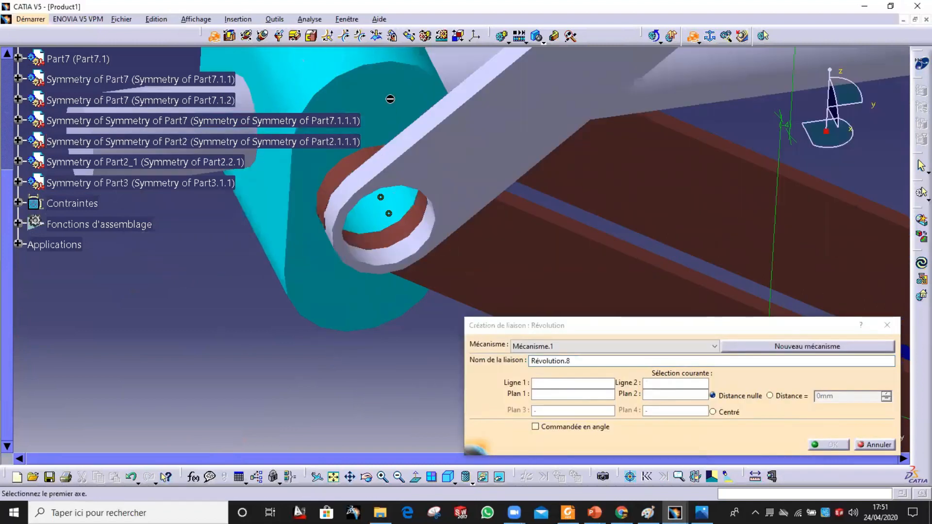
click(384, 214)
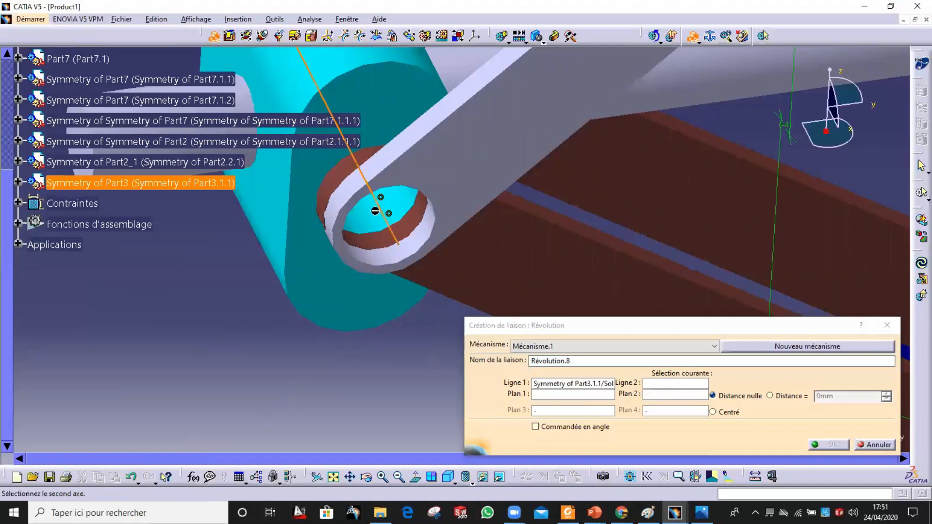
click(381, 206)
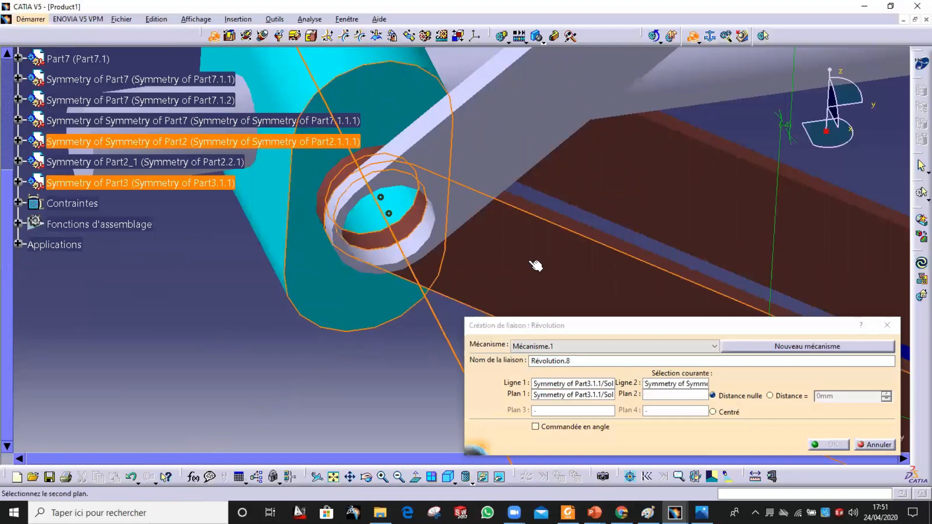
click(785, 399)
click(831, 441)
middle_drag(621, 253, 585, 174)
click(578, 176)
right_click(578, 174)
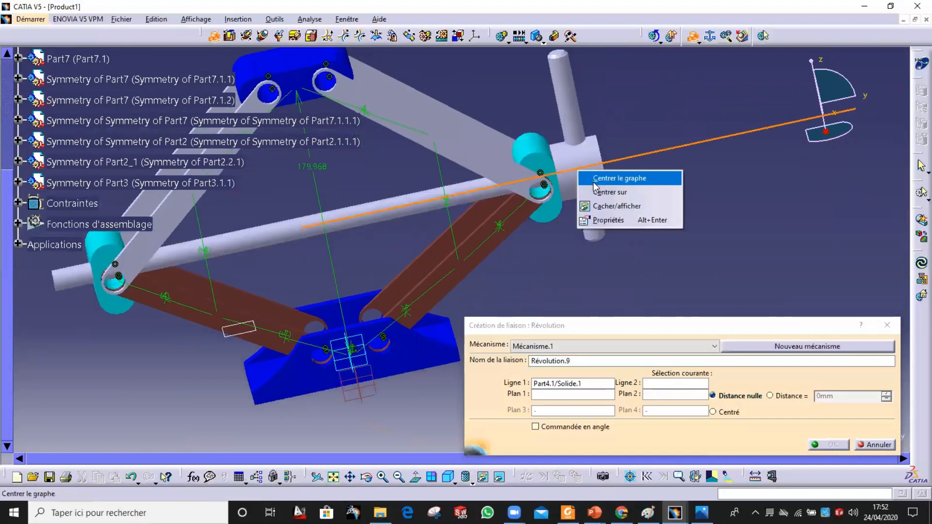
click(614, 206)
middle_drag(626, 181, 700, 150)
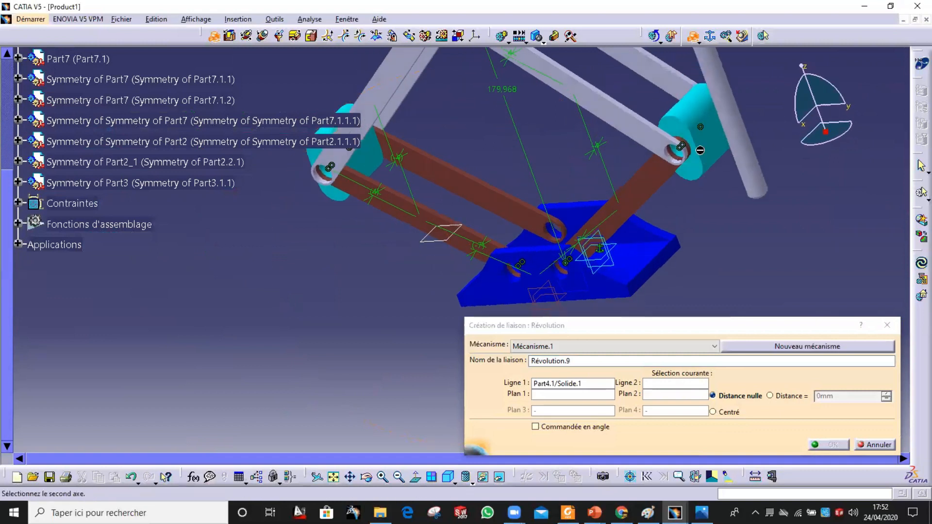
click(874, 444)
Open the mirrored pivot block Symmetry of Part3 for editing in the Part Design workbench
middle_drag(803, 430, 554, 261)
middle_drag(509, 141, 532, 290)
middle_drag(410, 188, 579, 230)
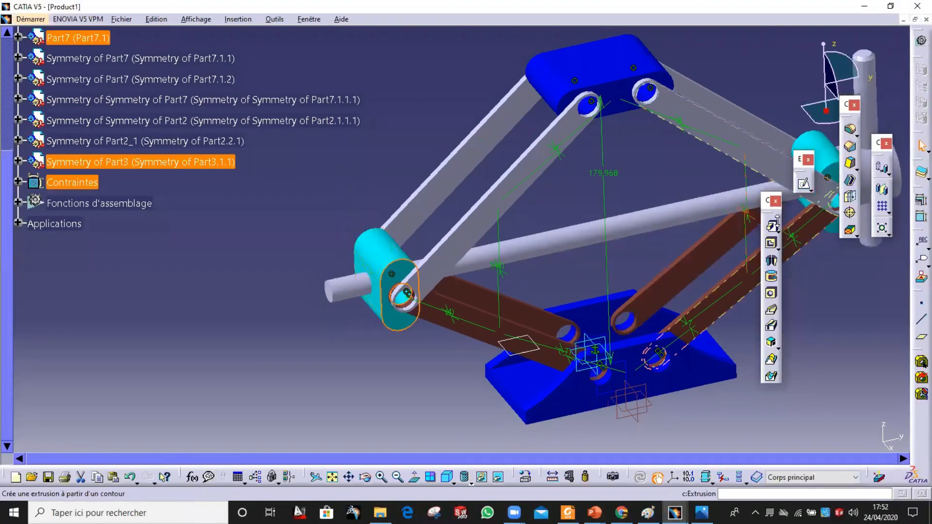
click(803, 183)
click(403, 294)
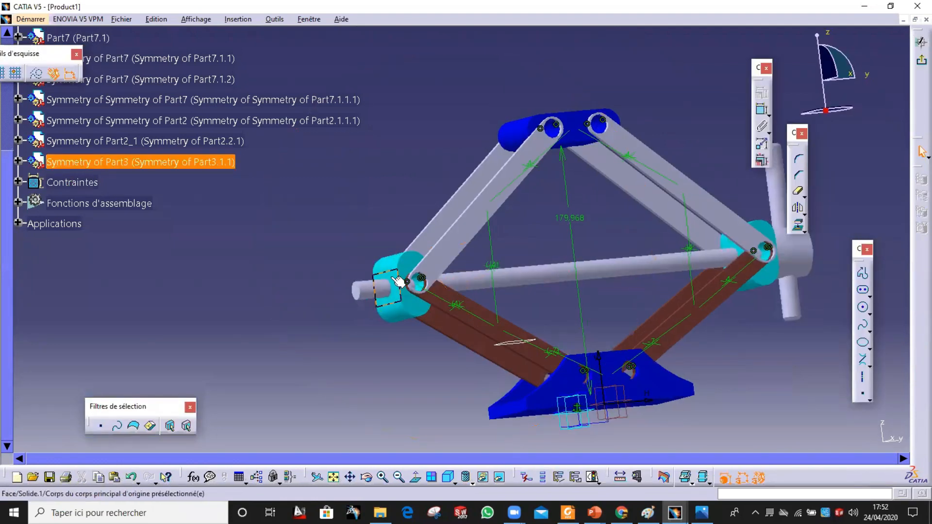
click(920, 61)
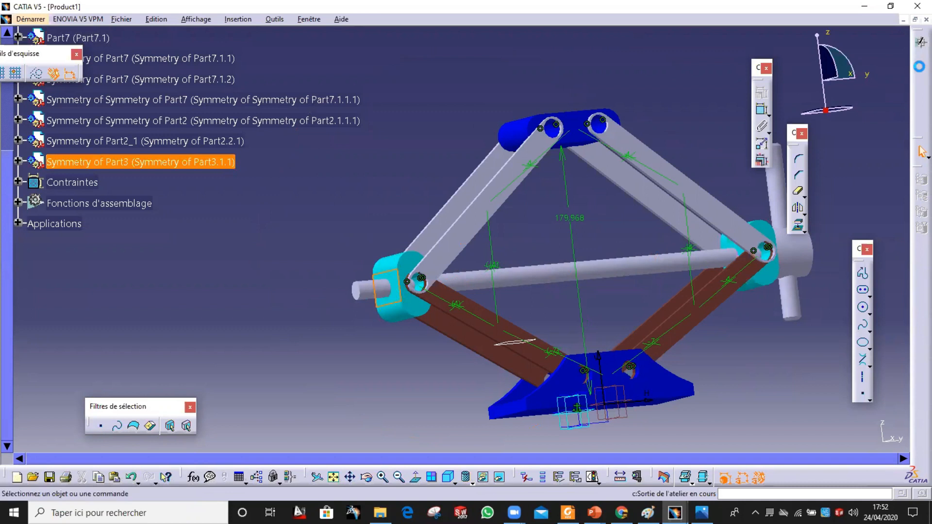
Sketch on the mirrored pivot block's outer face and project the screw's circular outline into the sketch
click(803, 185)
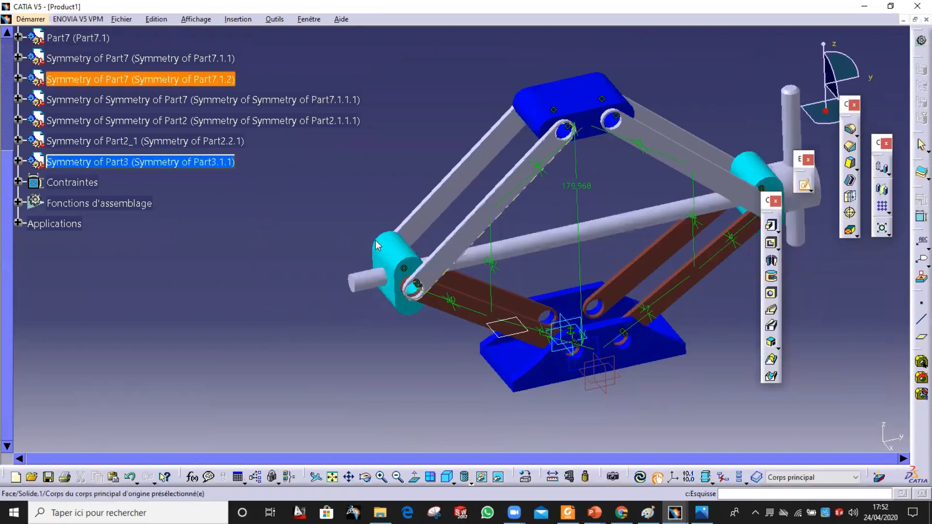
click(385, 285)
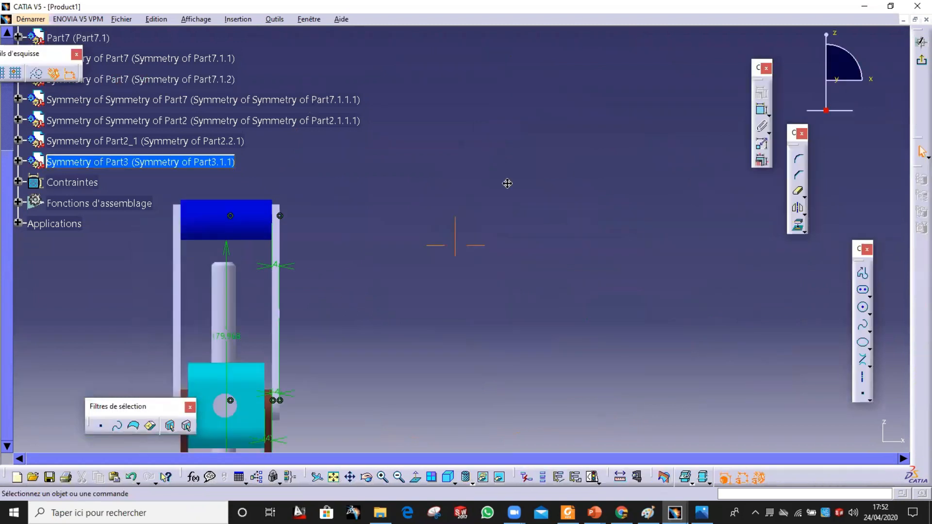
ctrl+middle_drag(447, 268, 453, 104)
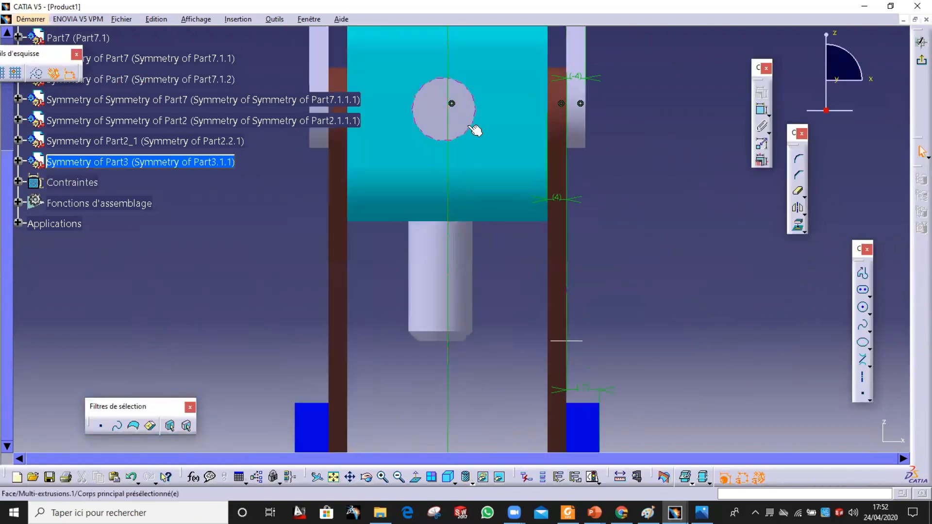
click(798, 226)
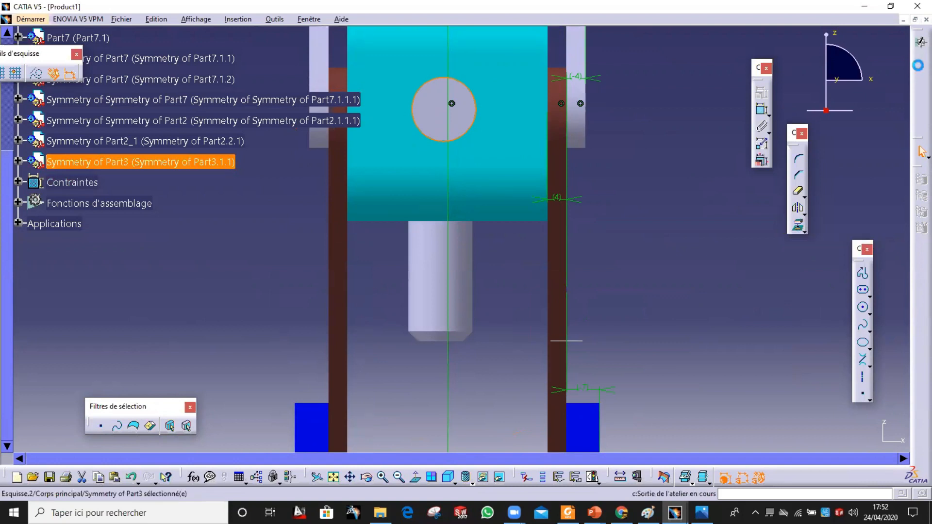
click(921, 152)
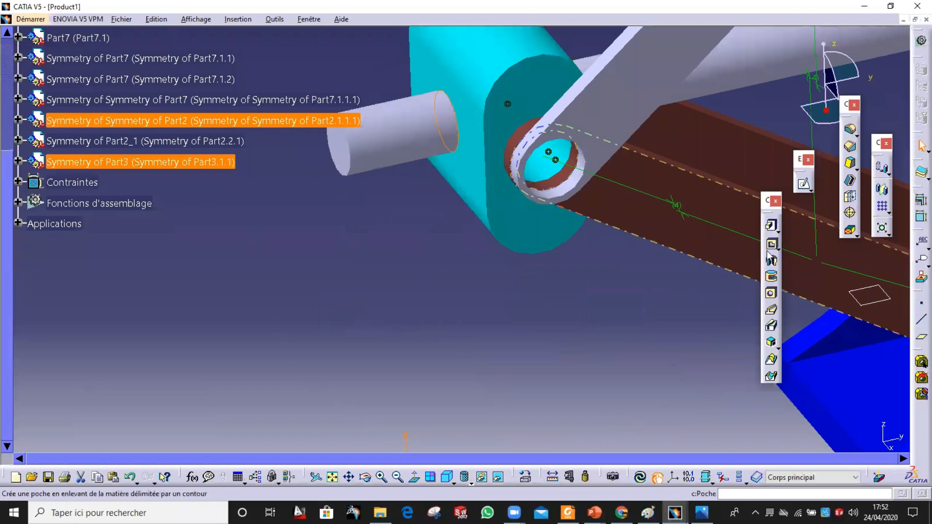
Cut the circular outline through the mirrored pivot block as a pocket with the limit type Jusqu'au dernier
click(771, 244)
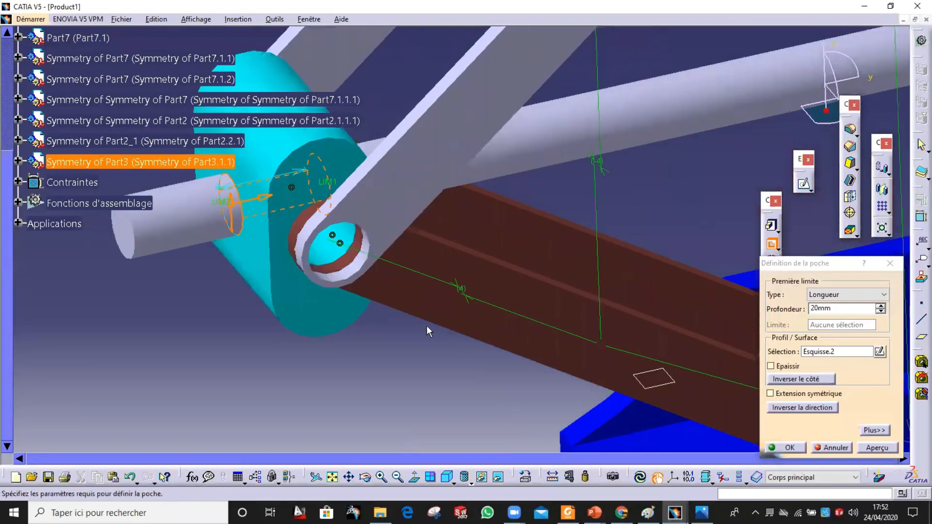
click(883, 295)
click(835, 320)
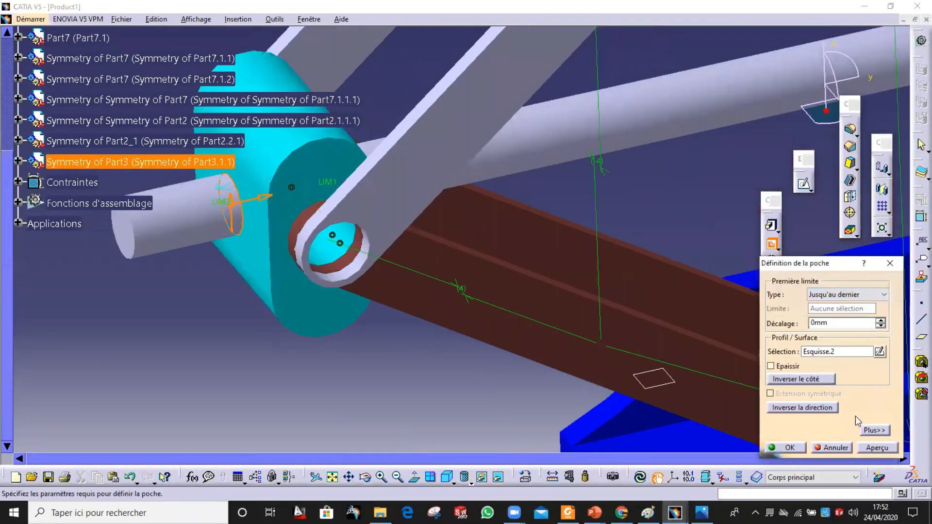
click(790, 448)
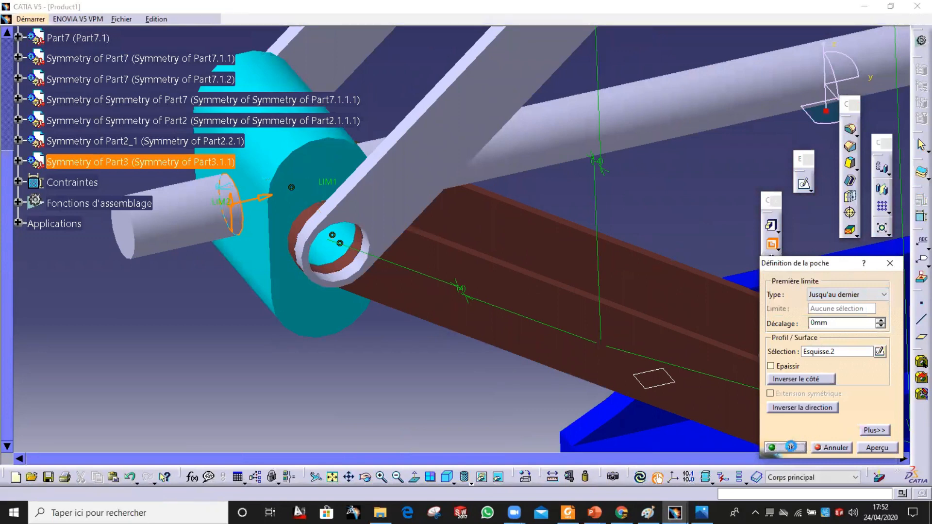
Sketch the screw's circular outline on the handle-side pivot block's face that the screw passes through
click(410, 373)
middle_drag(750, 187, 490, 293)
middle_drag(779, 122, 596, 243)
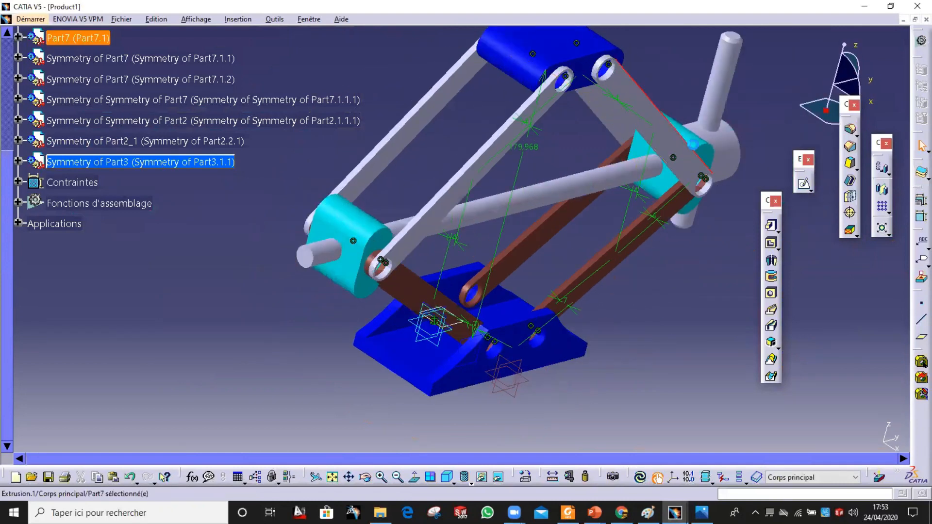
click(694, 144)
click(706, 149)
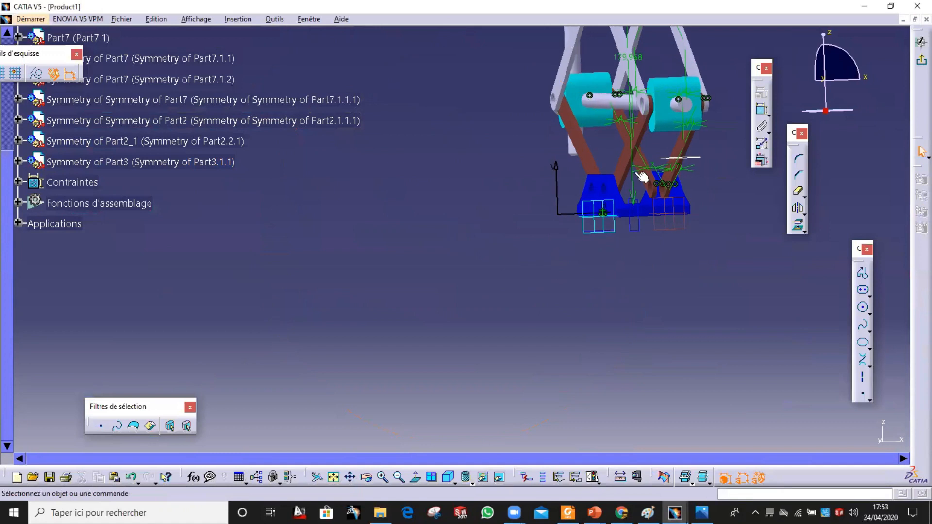
click(760, 161)
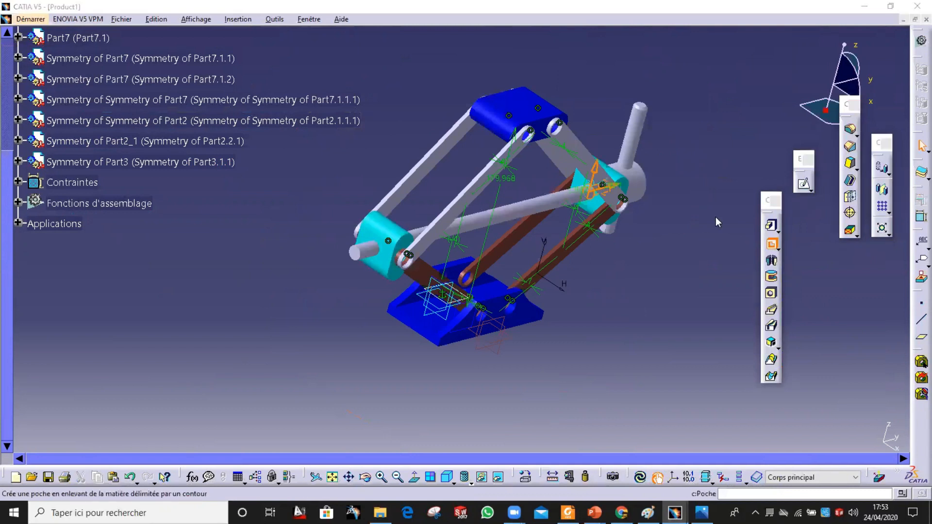
Cut the circular outline through the handle-side pivot block as a pocket with the limit type Jusqu'au dernier
middle_click(665, 206)
click(860, 297)
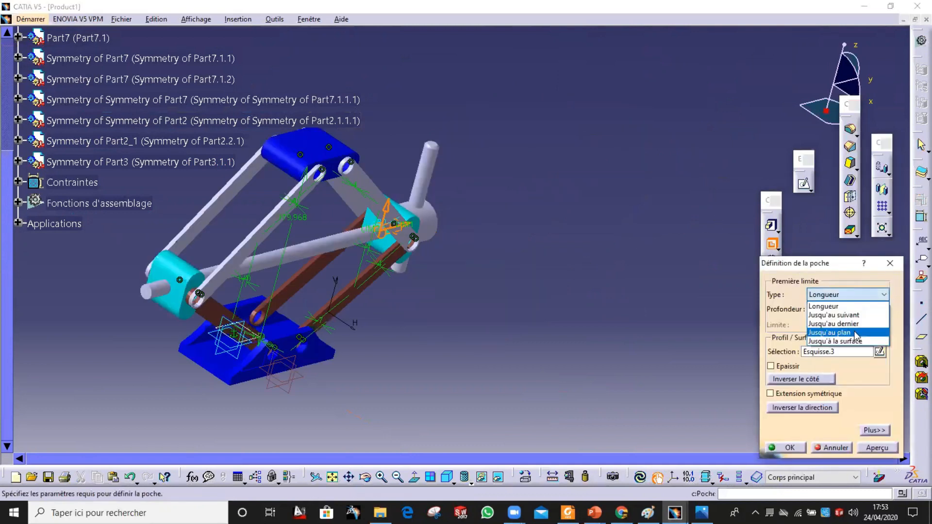
click(852, 325)
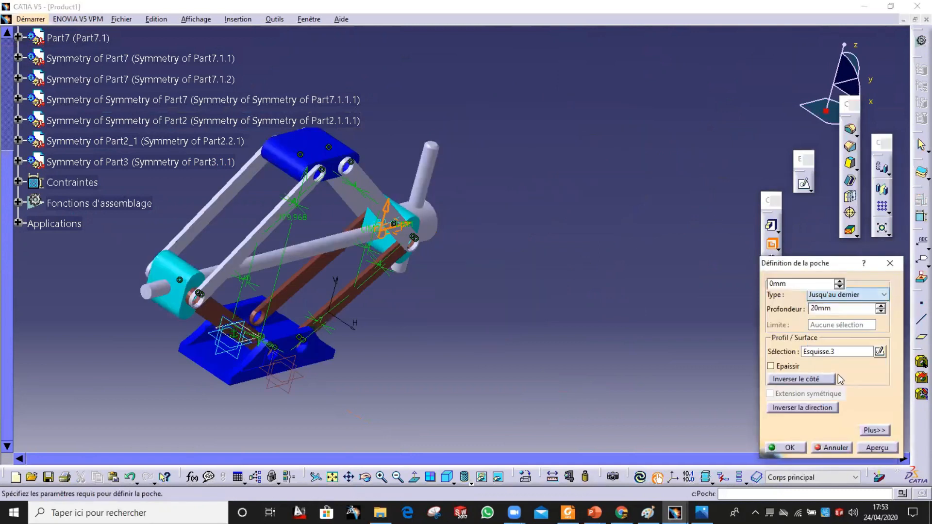
click(795, 449)
Switch the assembly back to the DMU Kinematics workbench
middle_drag(534, 238, 368, 160)
click(30, 19)
mouse_move(146, 117)
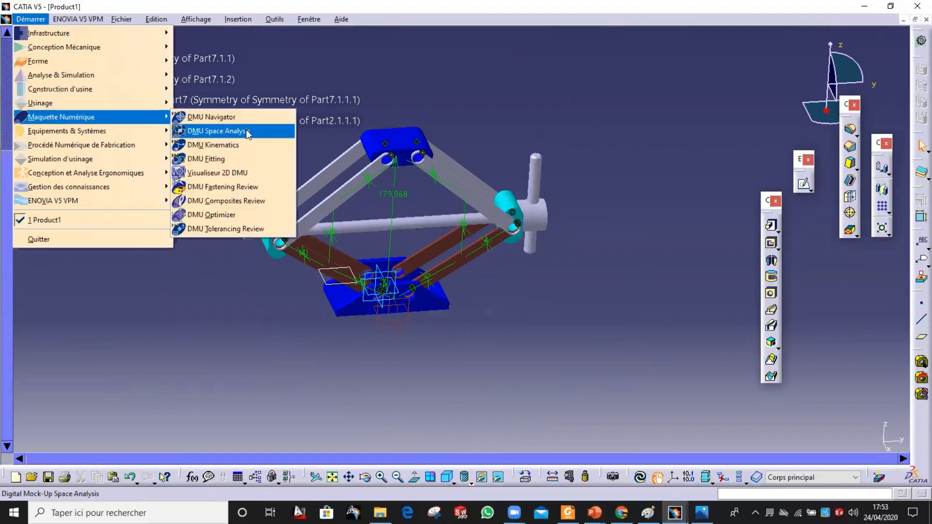
click(235, 146)
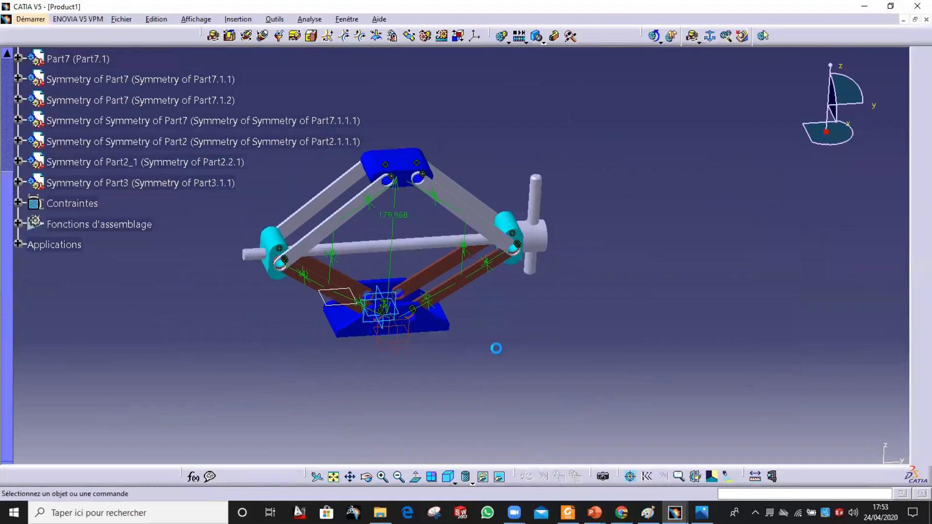
Start a revolute joint between the screw's axis and the handle-side block's hole axis, hiding the screw and taking the block's drilled face as first plane
middle_drag(529, 309, 529, 279)
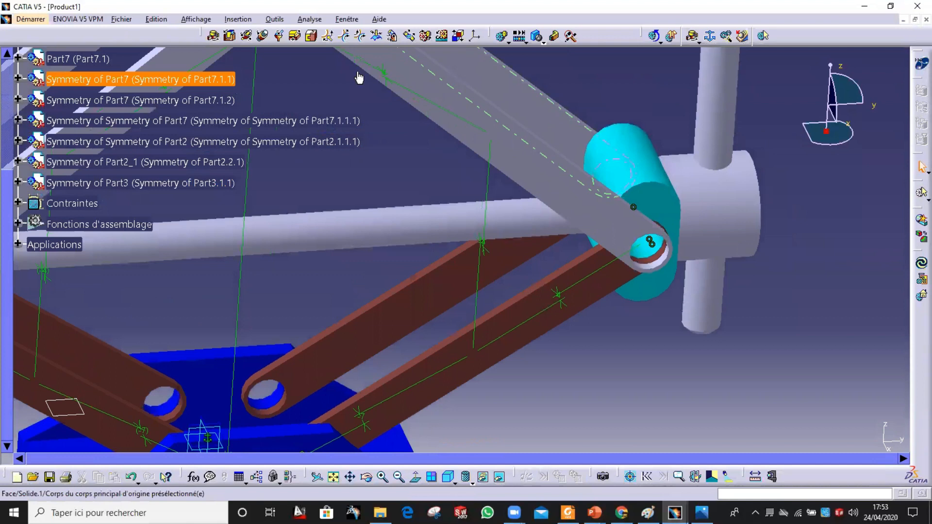
click(723, 220)
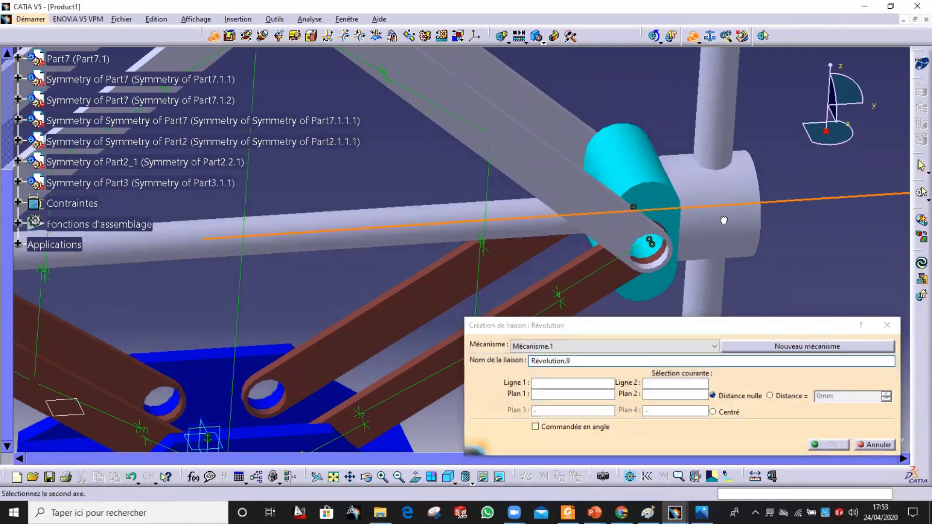
right_click(741, 212)
click(761, 248)
middle_drag(725, 252, 728, 215)
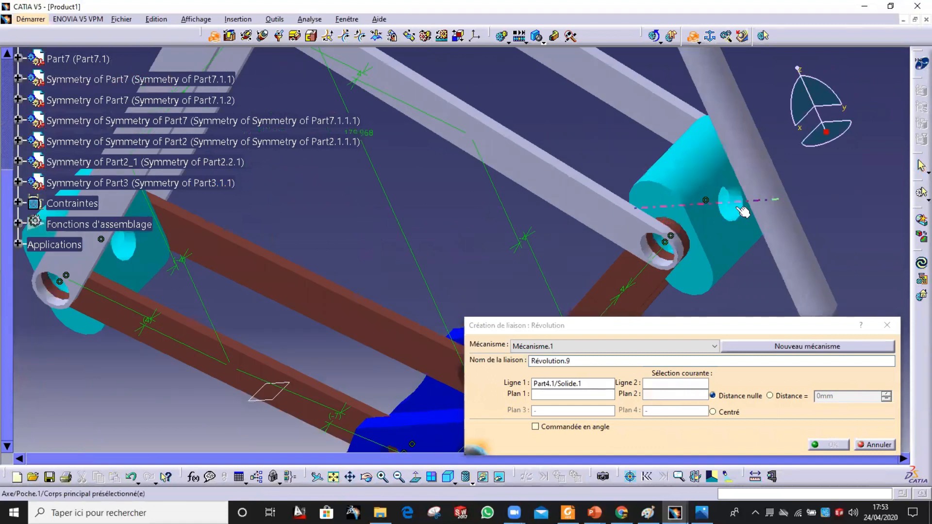
click(739, 207)
click(712, 233)
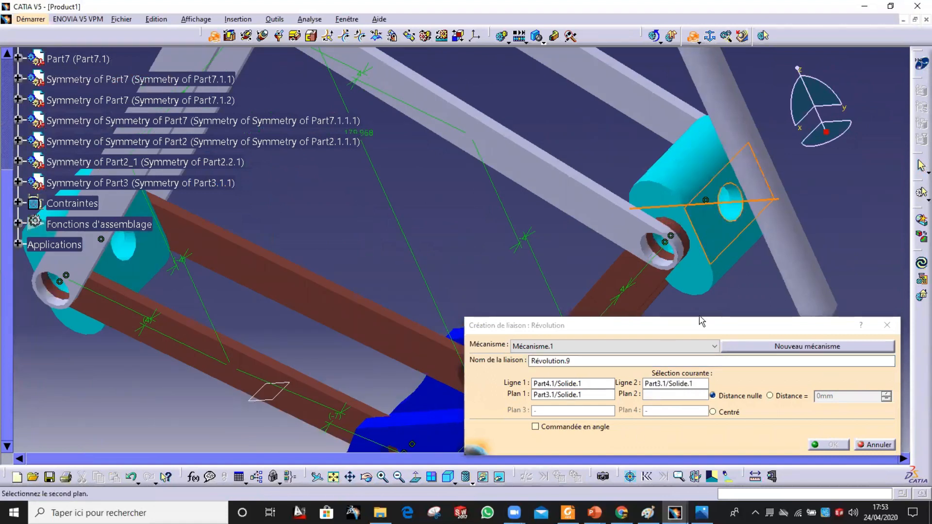
Complete the revolute joint with the screw head's end face as second plane, redisplaying the screw and using the Distance option
click(499, 477)
click(796, 231)
right_click(792, 206)
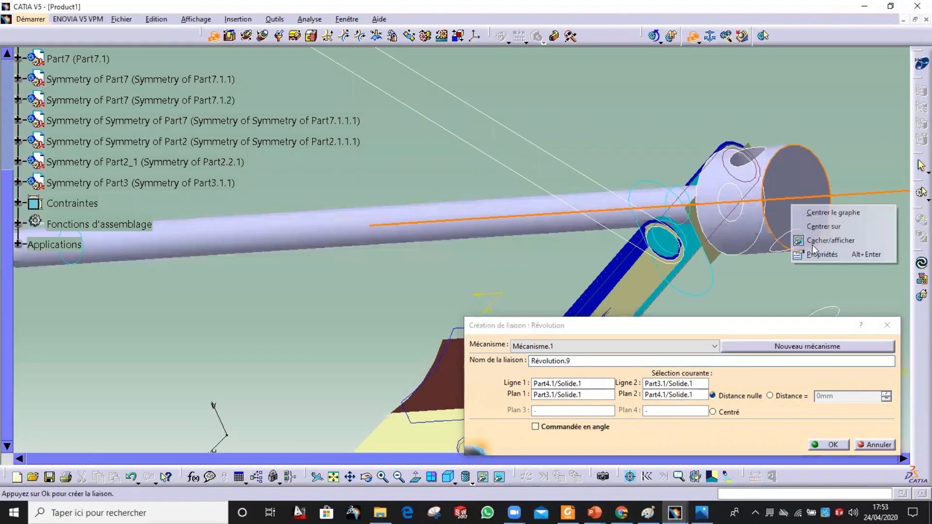
click(815, 240)
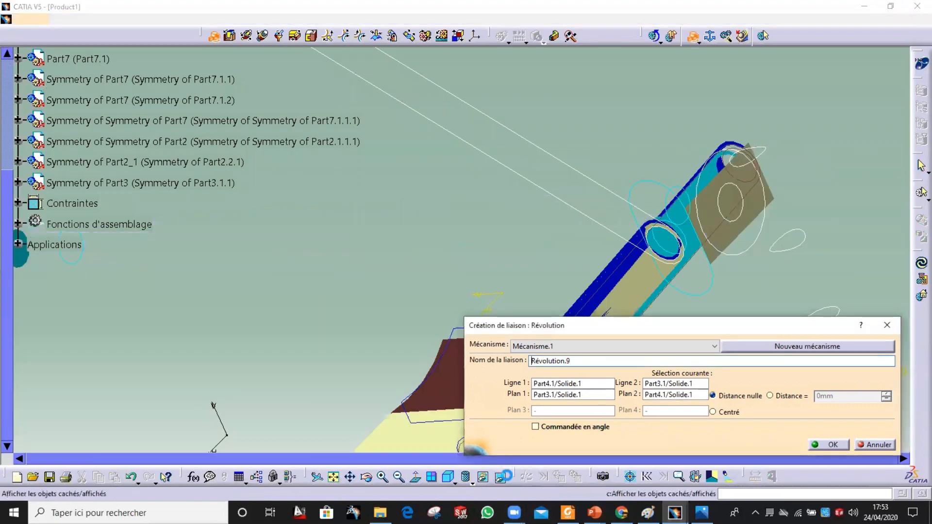
click(499, 477)
click(791, 395)
click(831, 445)
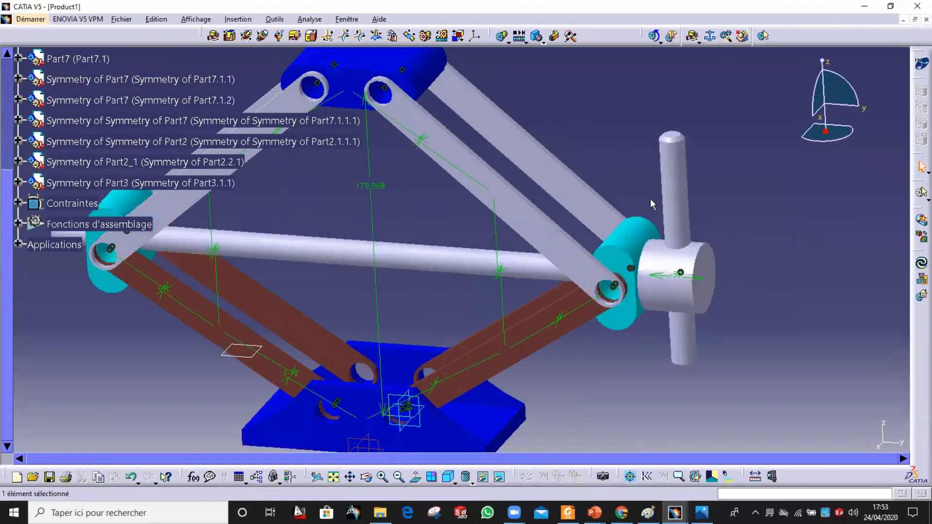
Create a rigid joint between the handle bar and the screw in Mécanisme.1
click(672, 257)
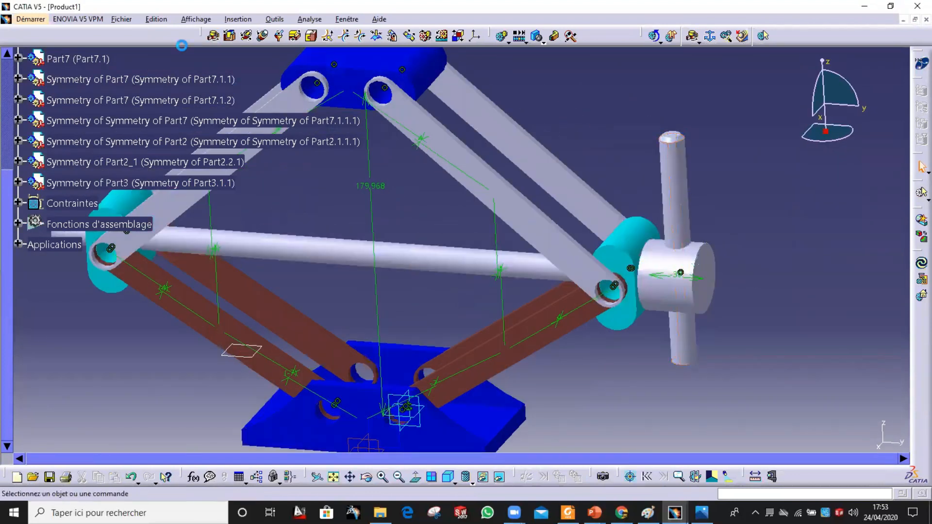
click(312, 35)
click(677, 181)
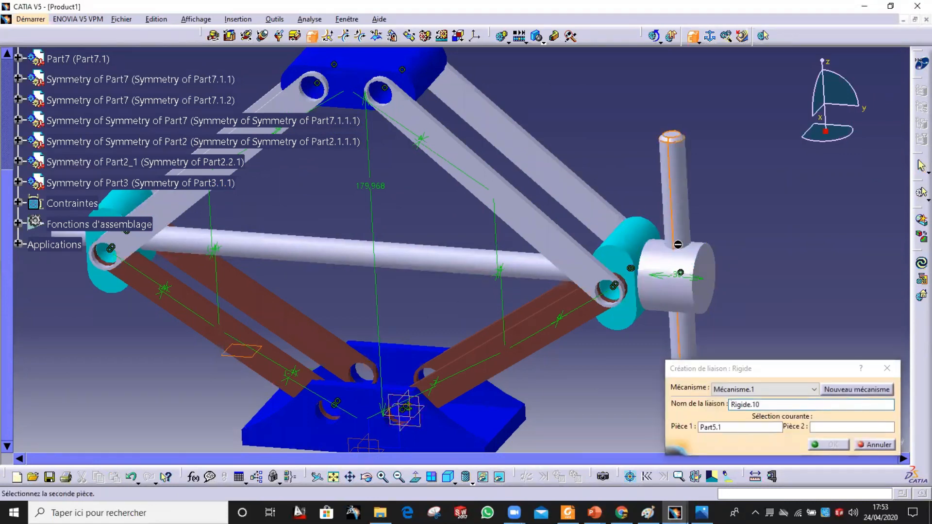
click(675, 294)
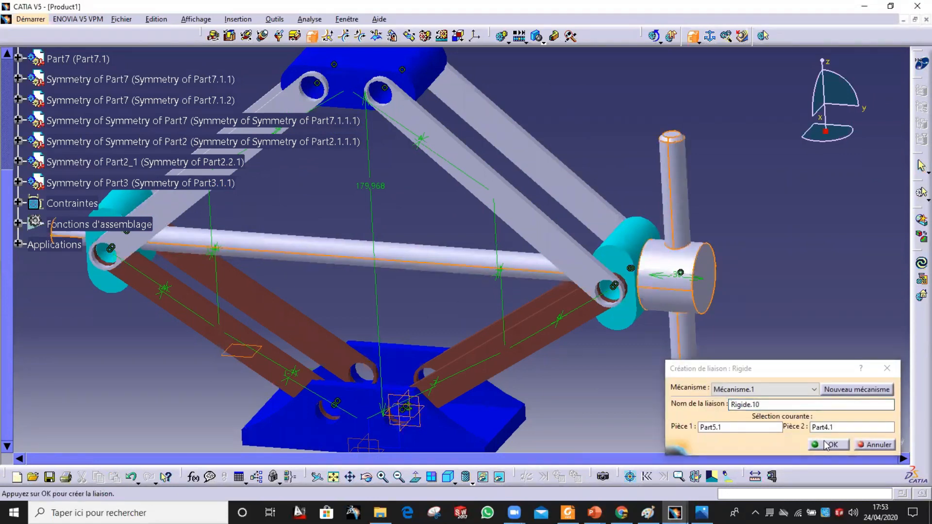
click(826, 445)
Expand Mécanisme.1 in the specification tree and examine its degrees of freedom, the screw and the mirrored pivot block
middle_drag(535, 248, 646, 284)
middle_drag(606, 380, 605, 318)
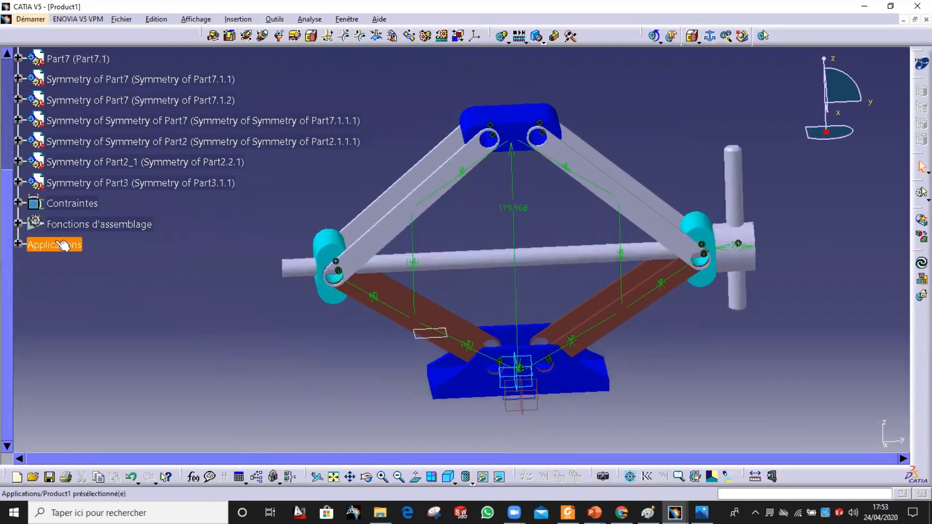
click(19, 244)
click(32, 265)
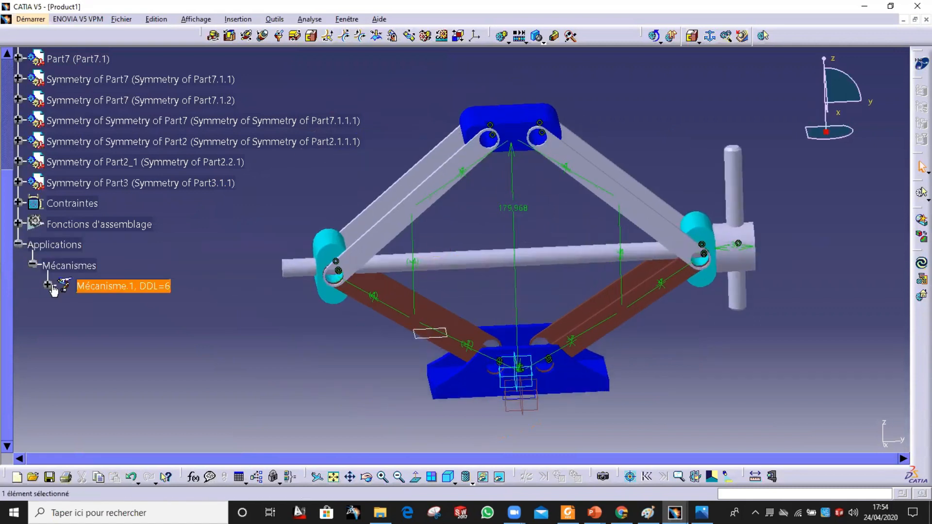
click(48, 285)
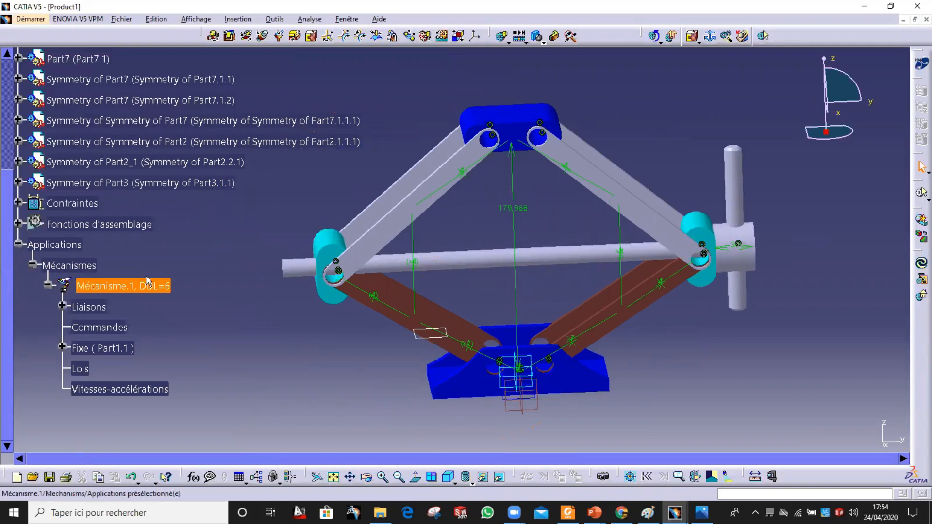
middle_drag(399, 242, 507, 277)
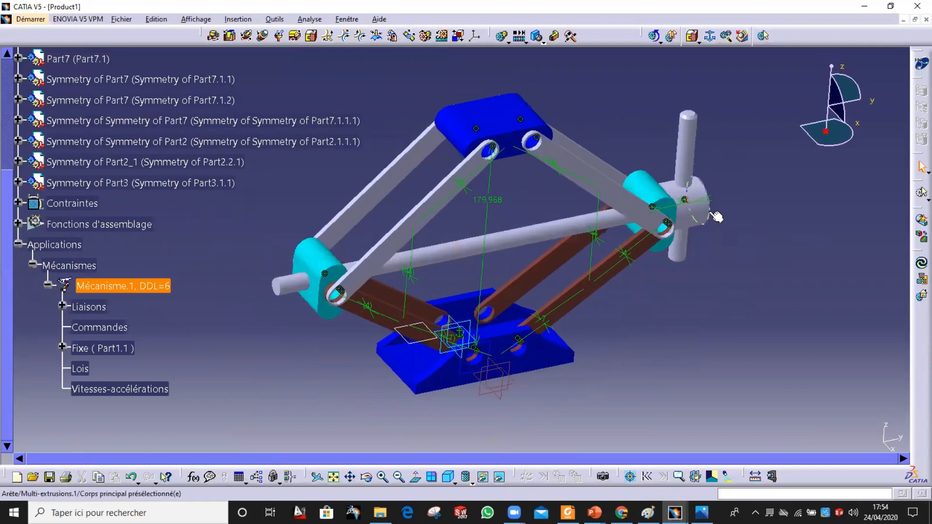
click(432, 258)
click(324, 263)
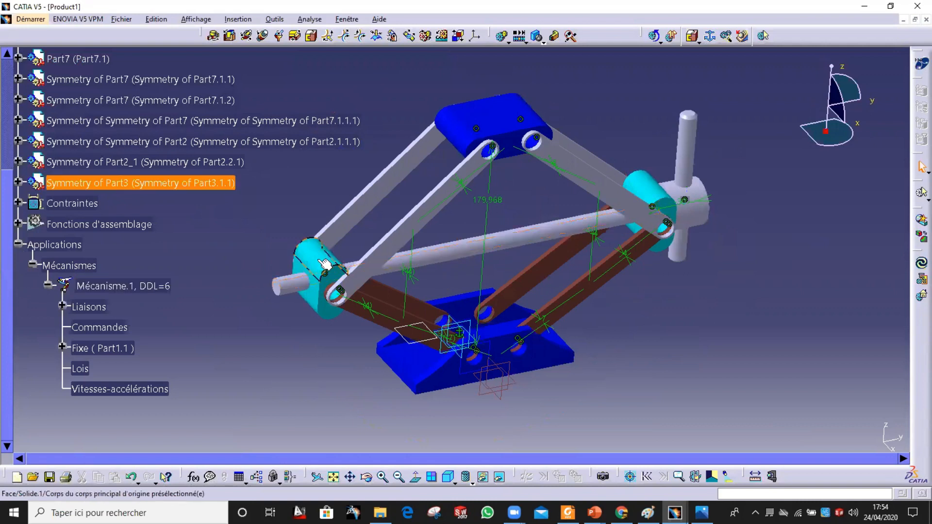
middle_drag(226, 196, 305, 190)
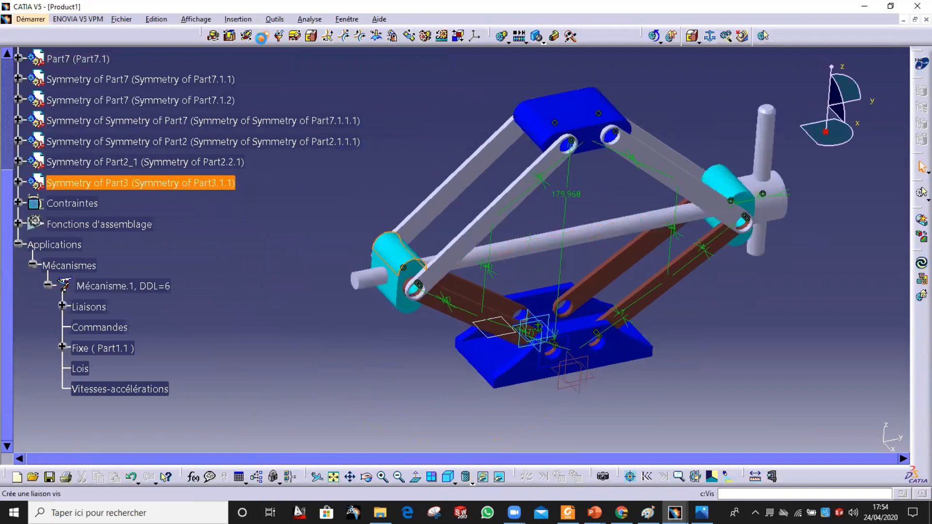
Start a screw joint between the screw's axis and the mirrored pivot block's hole axis, hiding the screw to reach the hole
click(262, 35)
middle_drag(383, 332, 372, 262)
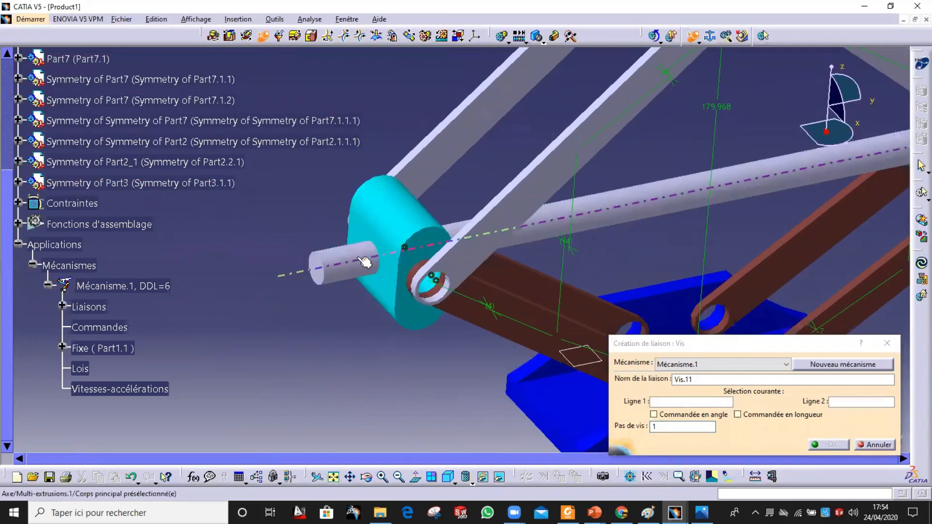
click(356, 265)
right_click(411, 224)
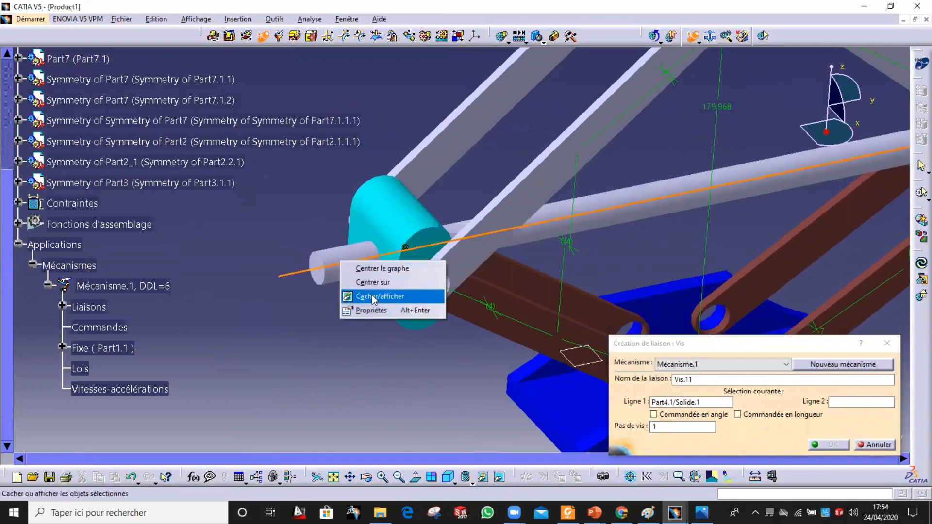
click(439, 259)
middle_drag(404, 267, 387, 260)
click(387, 261)
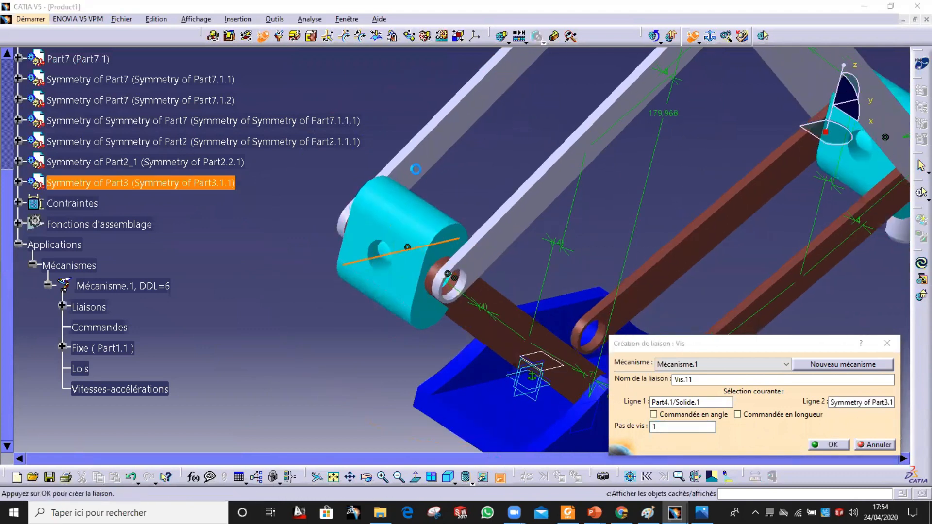
Redisplay the hidden screw and create the screw joint with a pitch of 1
click(498, 477)
right_click(459, 245)
click(488, 267)
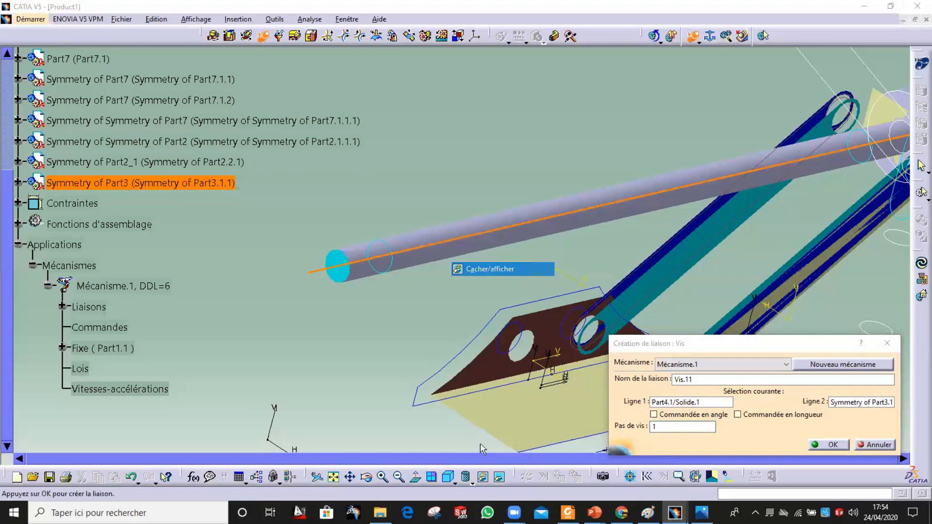
click(498, 477)
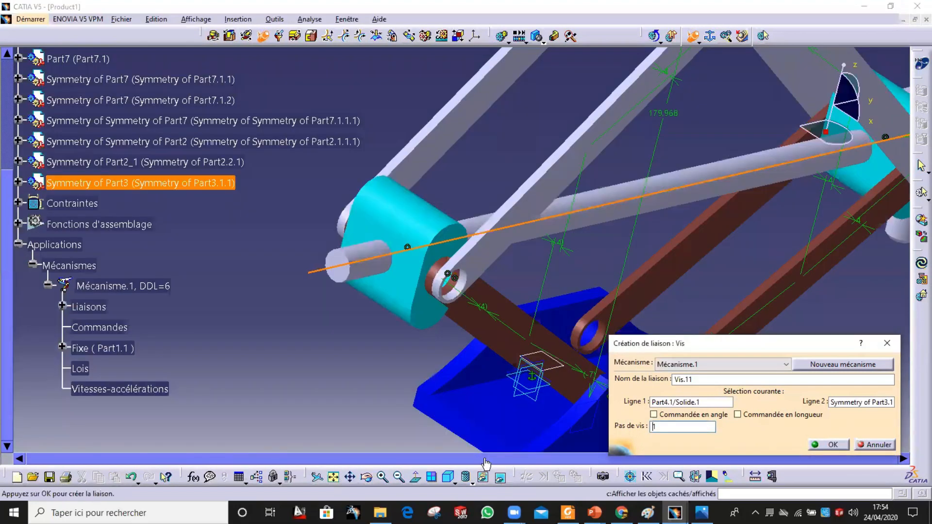
click(833, 444)
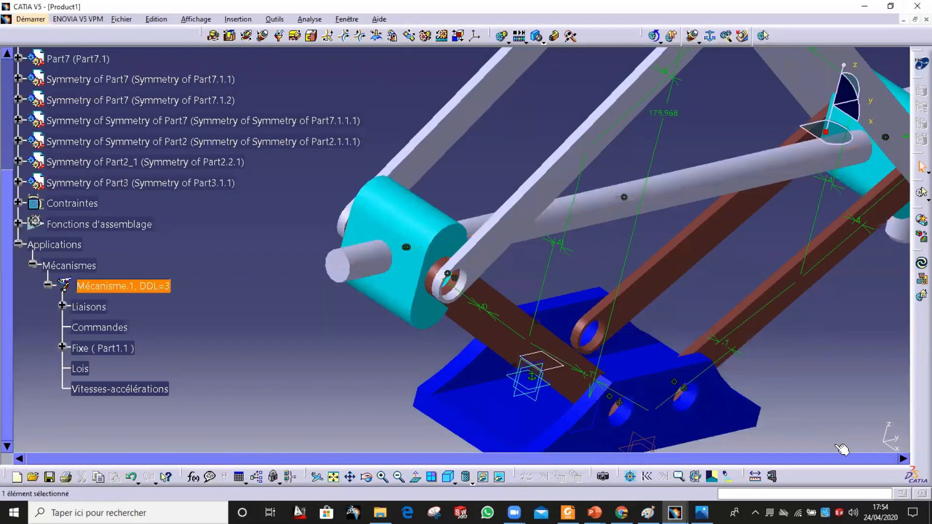
Examine the jack's arm pivots at the top plate and base, compare them with the reference picture in Paint, and return to CATIA
middle_drag(603, 228, 578, 233)
middle_drag(608, 363, 526, 276)
middle_drag(430, 212, 243, 234)
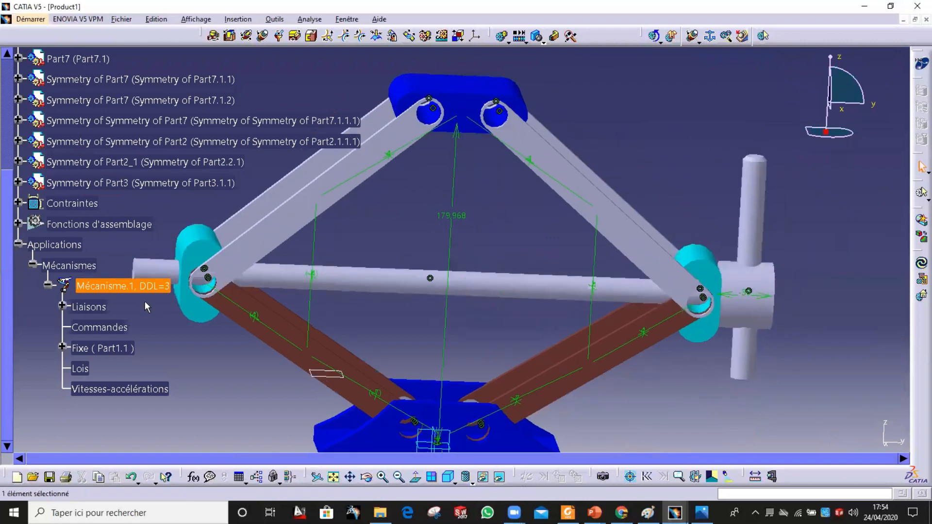
middle_drag(508, 212, 504, 144)
middle_drag(489, 189, 495, 223)
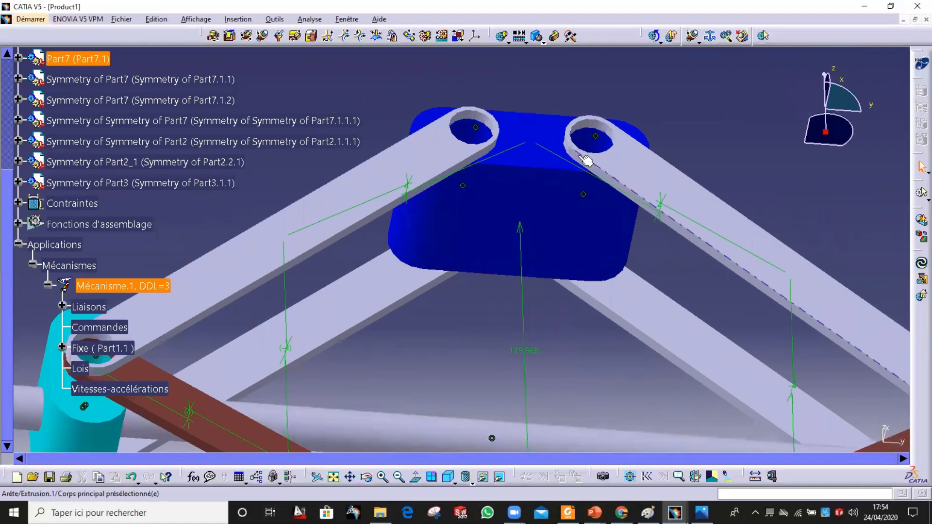
middle_drag(565, 199, 522, 315)
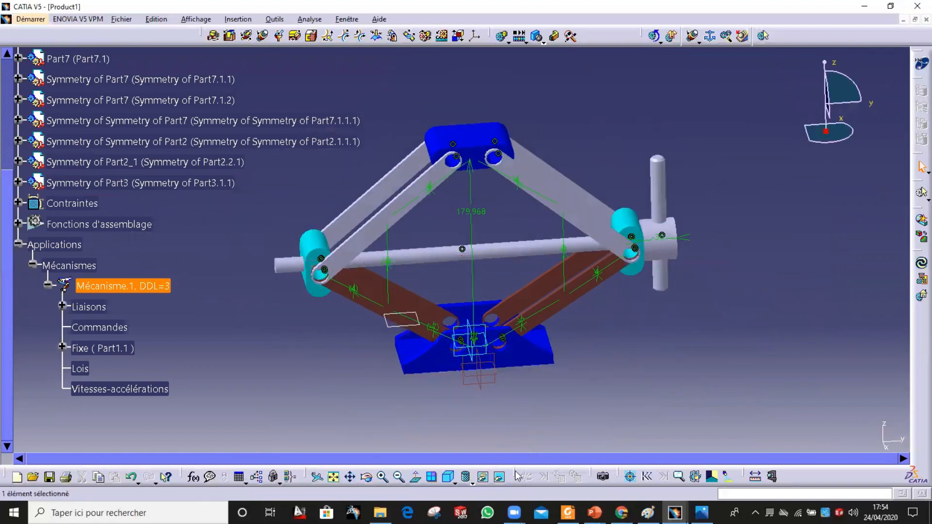
click(648, 512)
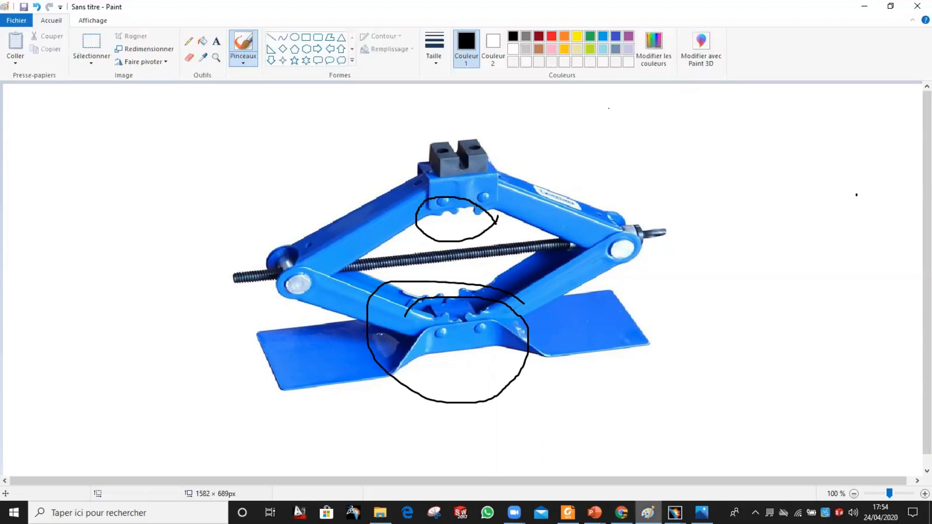
mouse_move(675, 512)
click(709, 474)
Create a gear joint coupling the base's two arm pivots, Révolution.1 and Révolution.2, with opposite rotation directions
click(425, 35)
ctrl+middle_drag(436, 60, 482, 72)
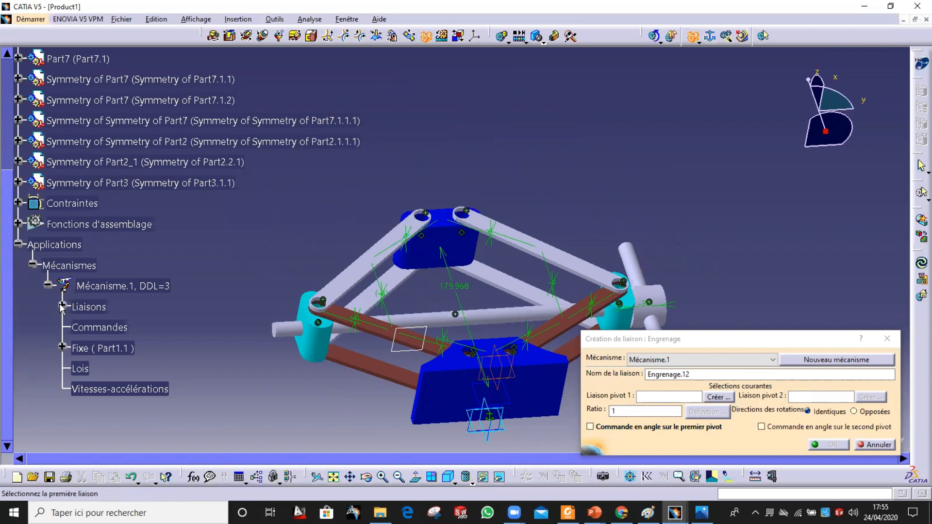
click(63, 306)
middle_drag(447, 171, 447, 246)
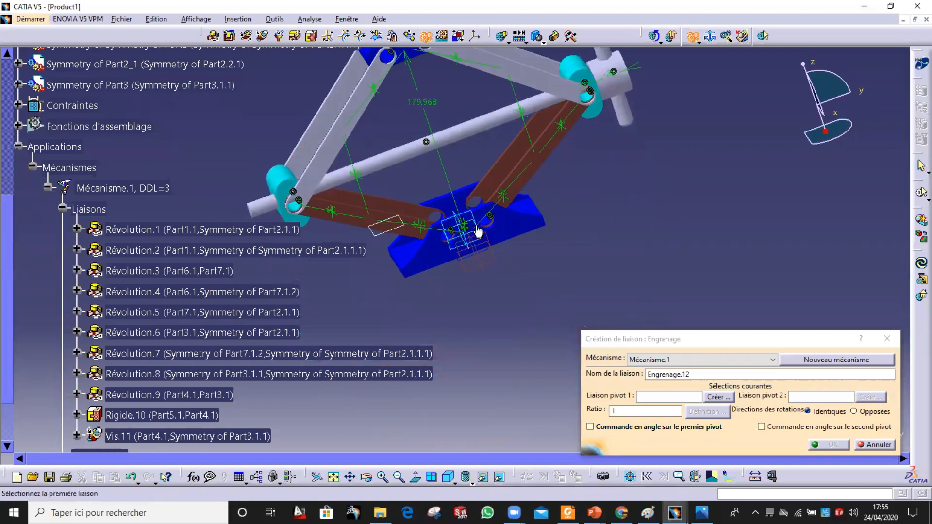
click(221, 235)
click(215, 252)
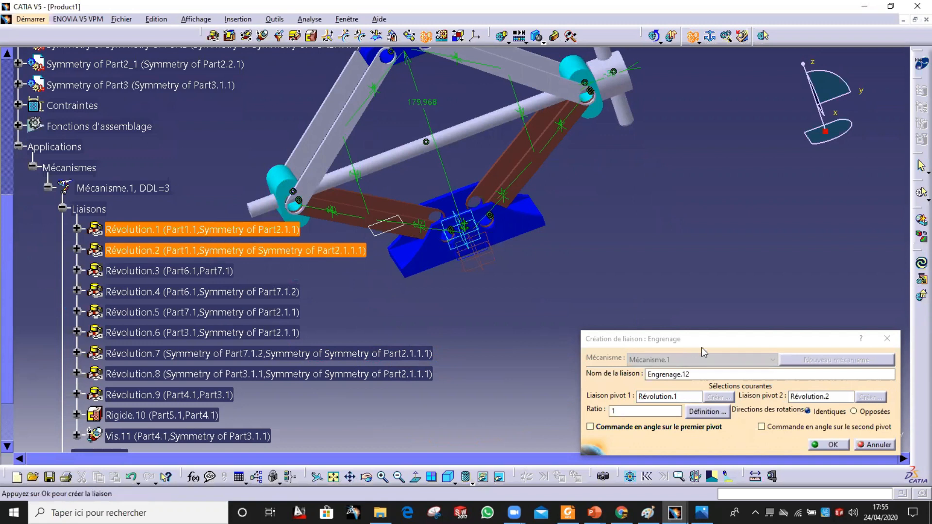
click(868, 415)
click(815, 446)
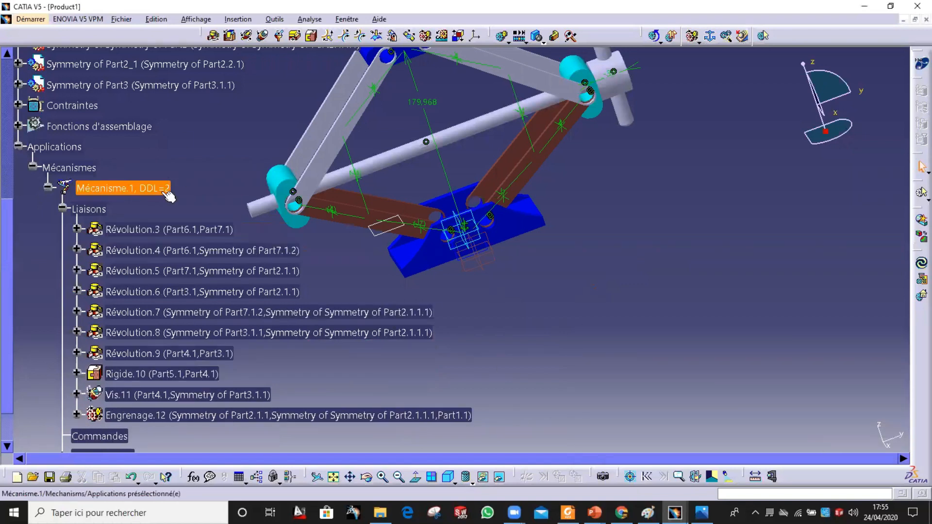
Create a gear joint coupling the top plate's two arm pivots, Révolution.3 and Révolution.4, with opposite rotation directions
scroll(497, 271, up, 2)
middle_drag(496, 272, 569, 391)
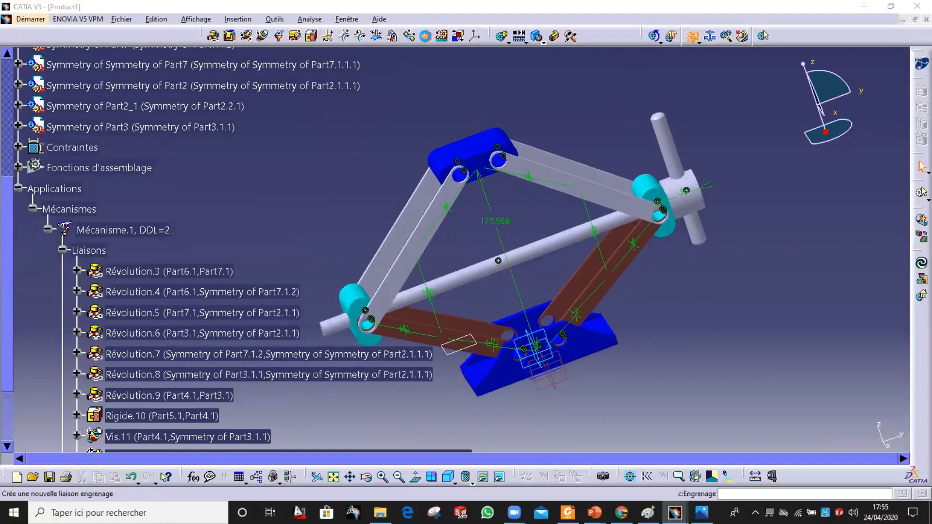
click(426, 37)
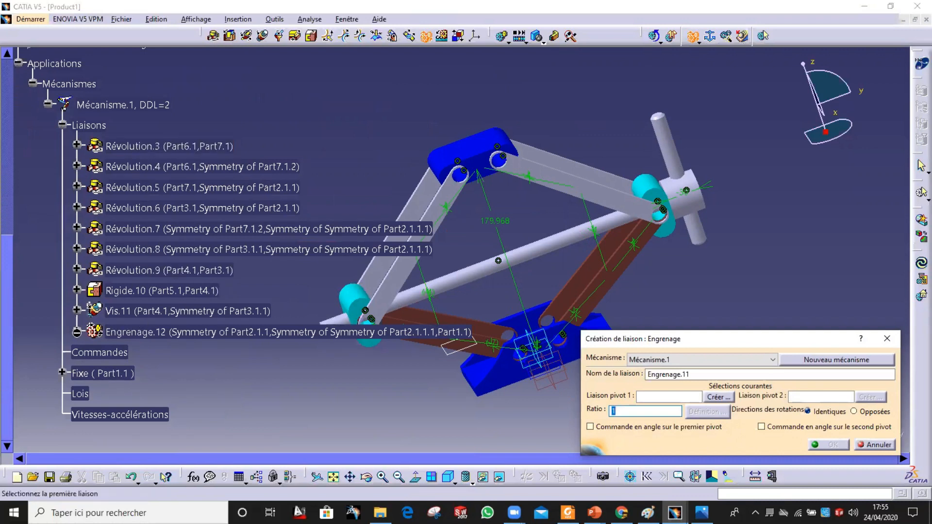
click(77, 332)
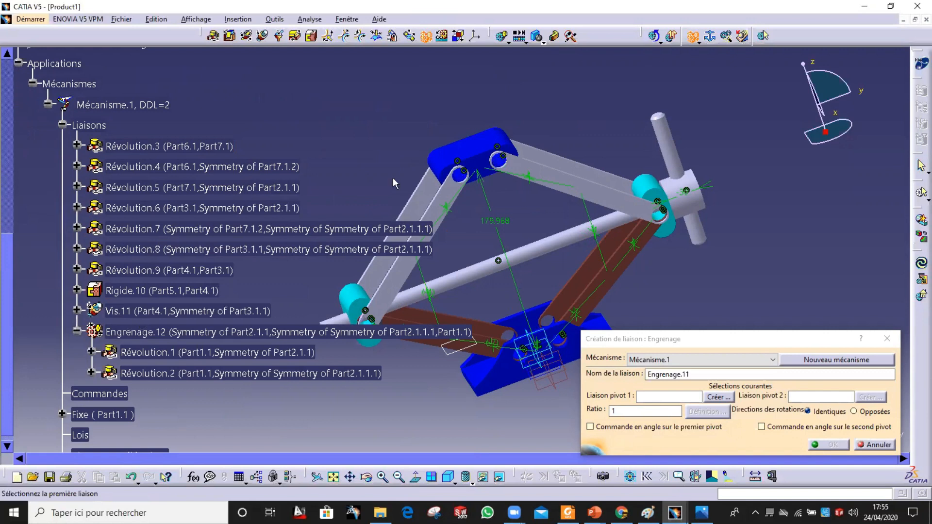
click(187, 147)
click(181, 167)
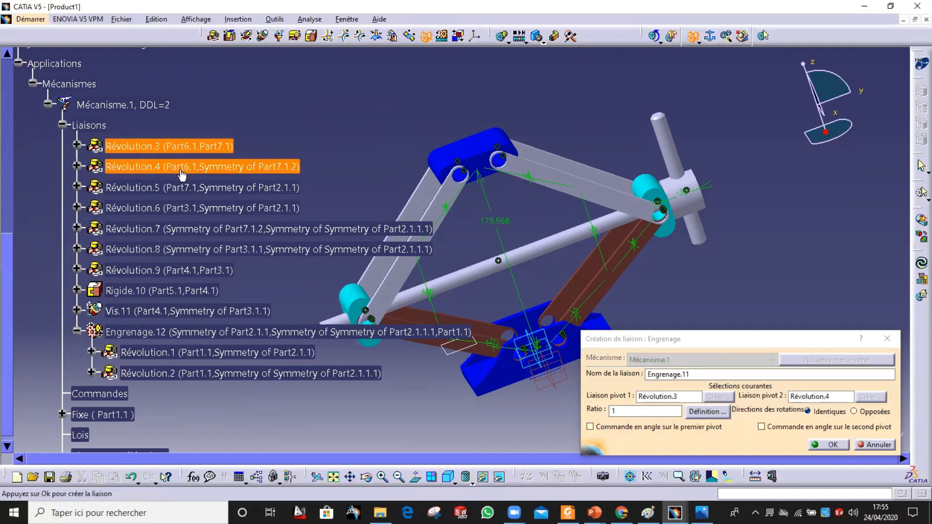
click(865, 411)
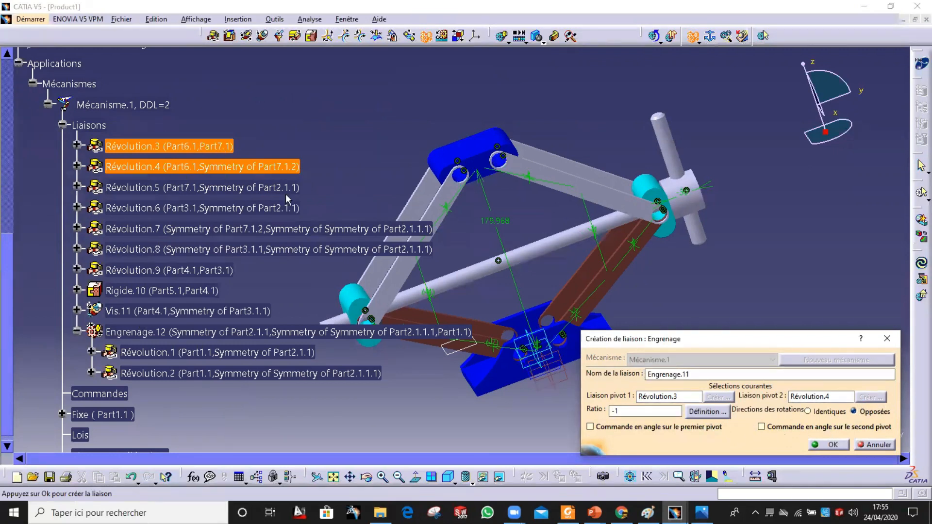
click(838, 446)
click(832, 445)
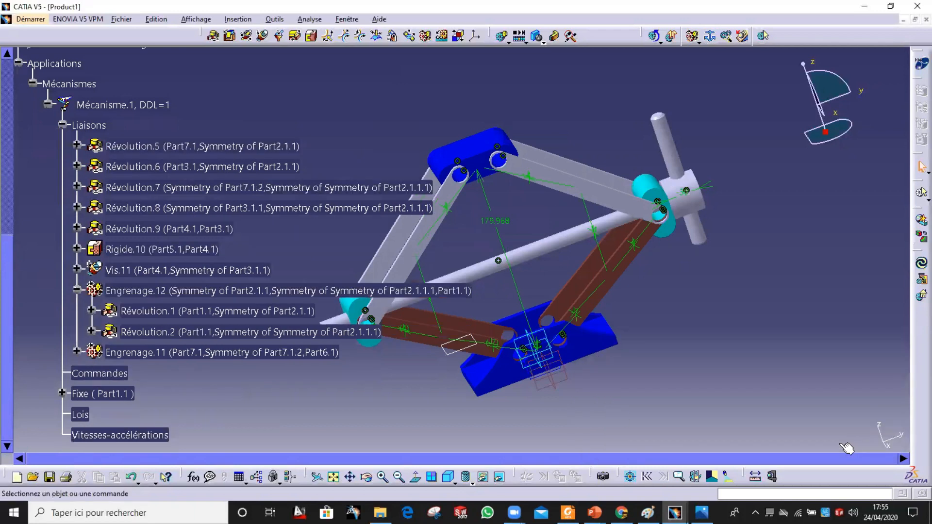
Edit the screw joint Vis.11 to make it angle-driven and acknowledge the mechanism information
middle_drag(485, 195, 838, 210)
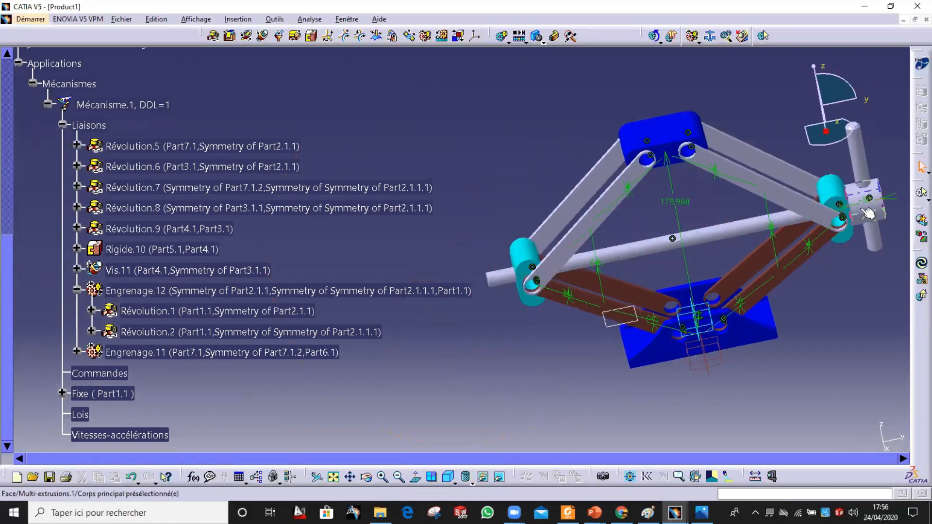
click(505, 278)
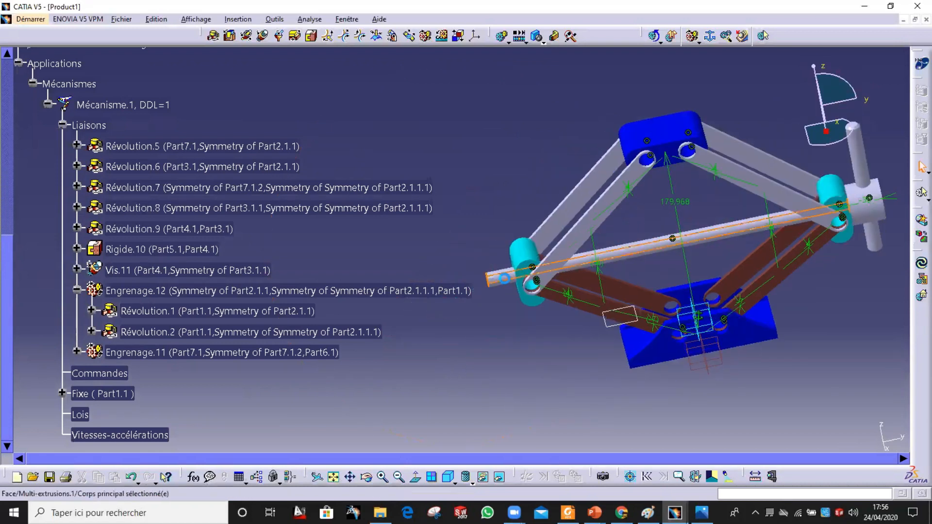
click(525, 264)
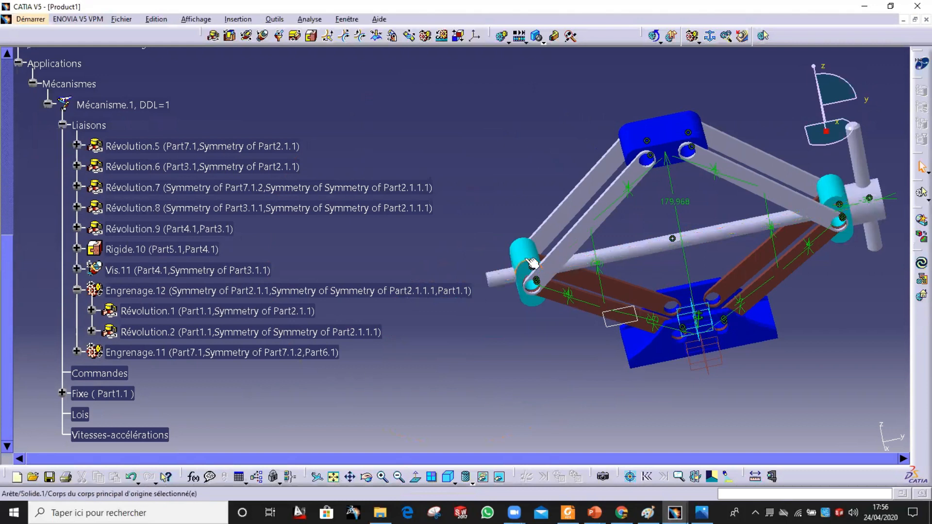
double_click(160, 270)
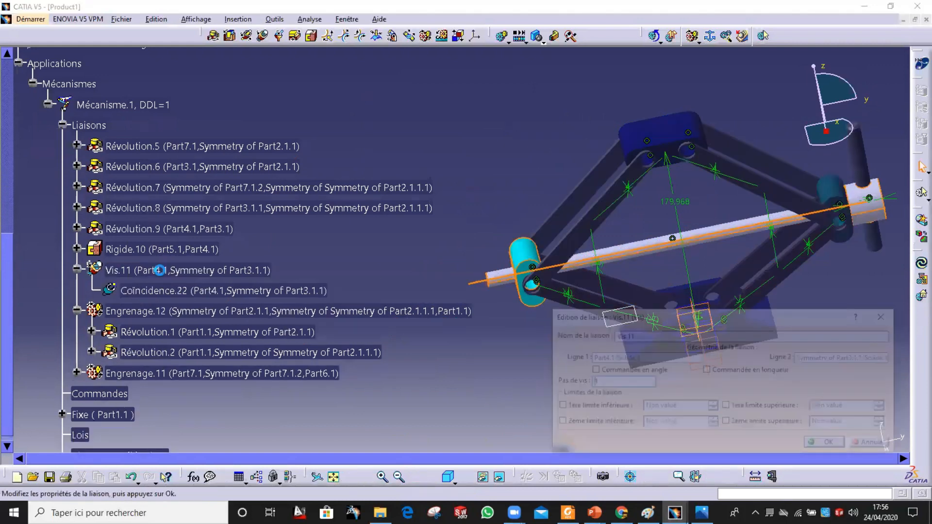
click(663, 372)
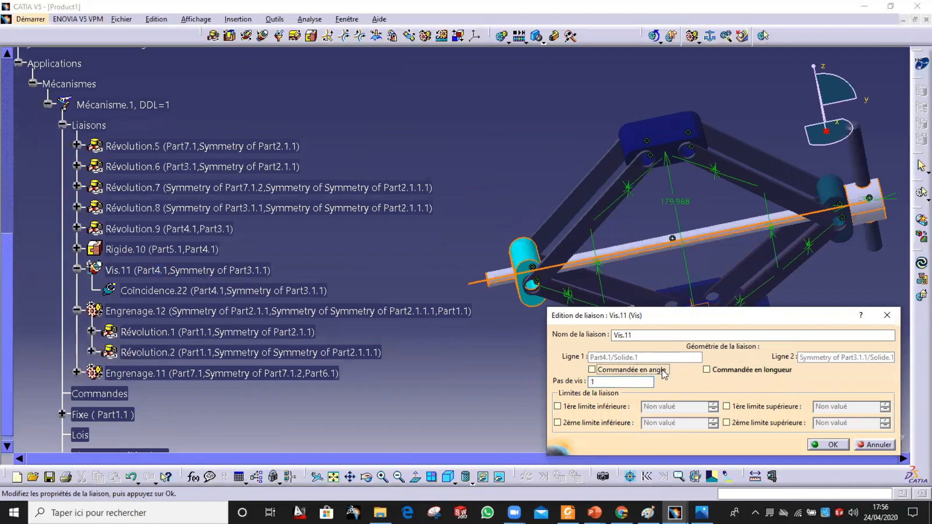
click(828, 444)
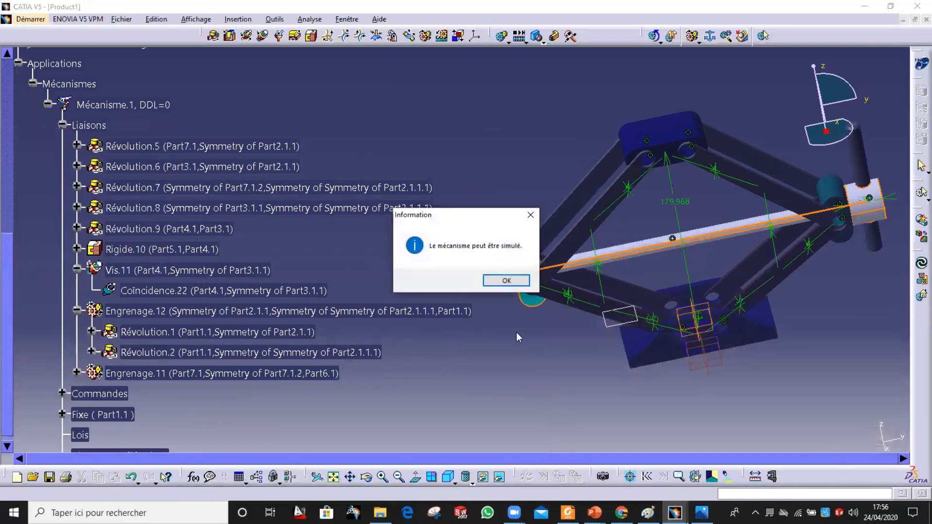
click(506, 281)
Hide all the assembly constraints
scroll(169, 254, down, 2)
scroll(169, 254, down, 6)
middle_drag(326, 254, 97, 252)
scroll(156, 125, up, 4)
scroll(156, 125, up, 6)
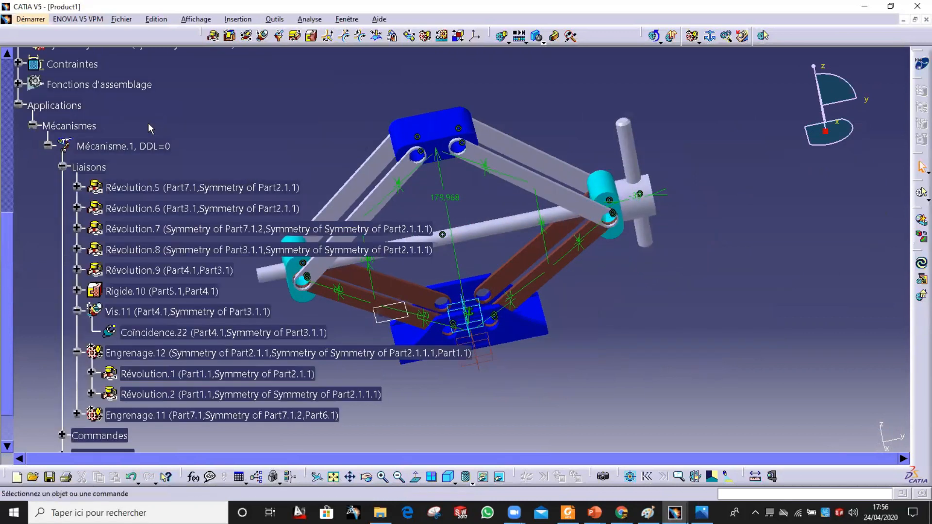
click(73, 64)
right_click(92, 63)
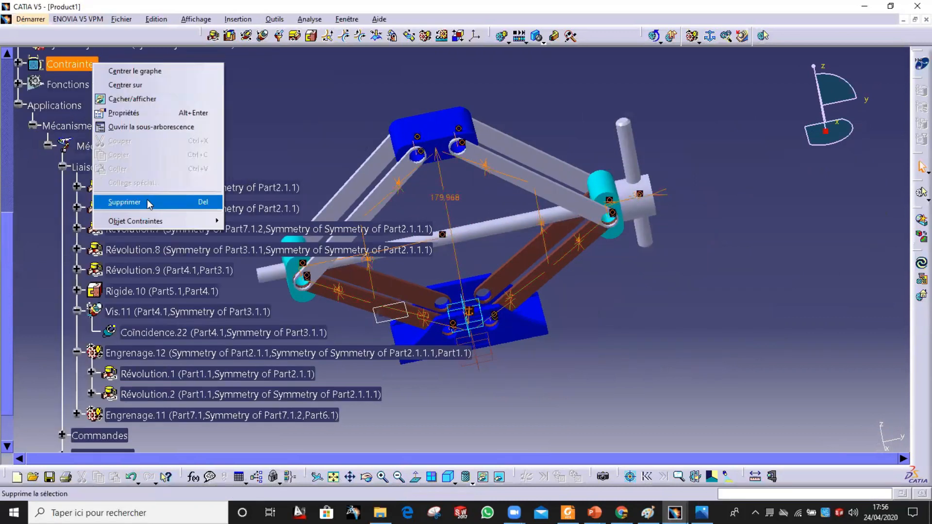
click(145, 99)
scroll(174, 131, down, 9)
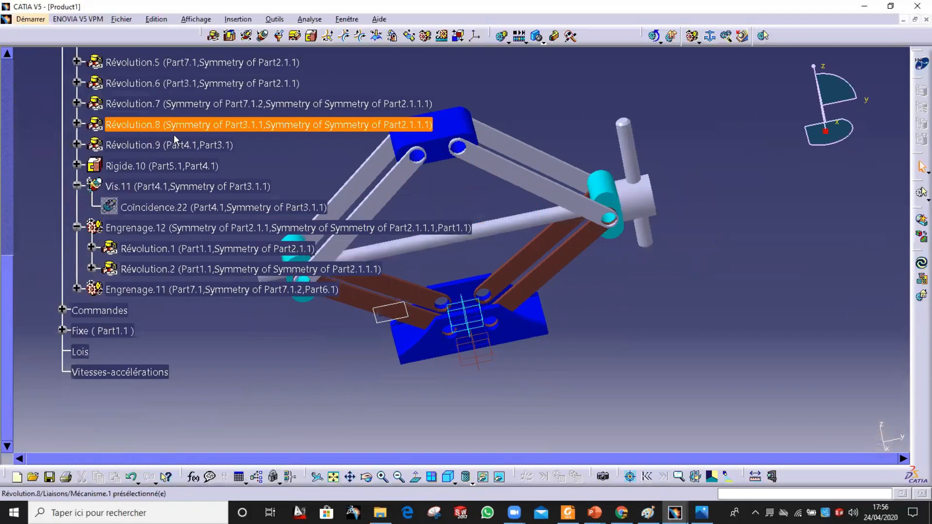
middle_drag(291, 121, 534, 145)
click(502, 36)
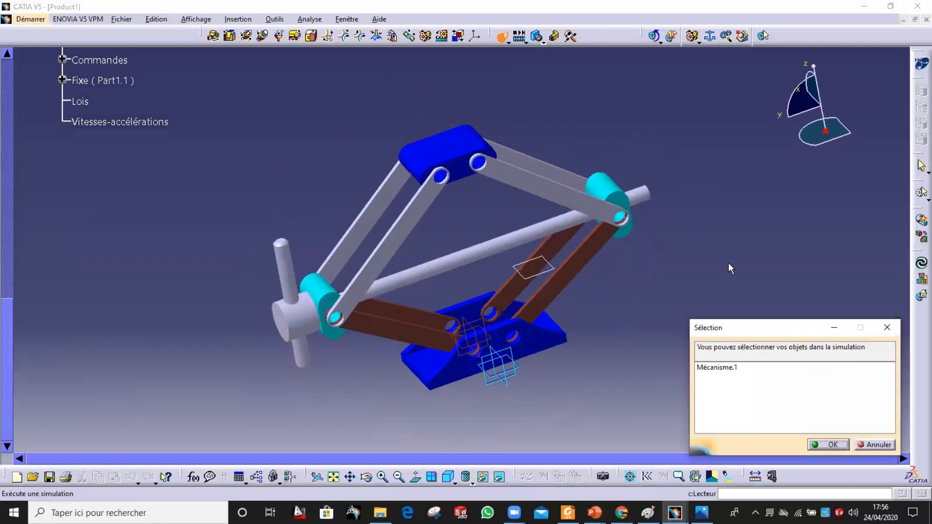
double_click(728, 370)
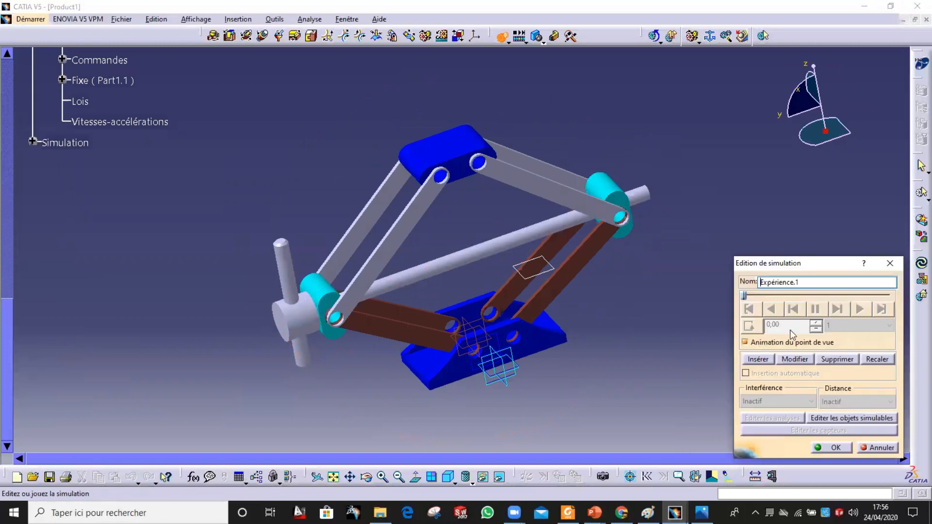
click(890, 264)
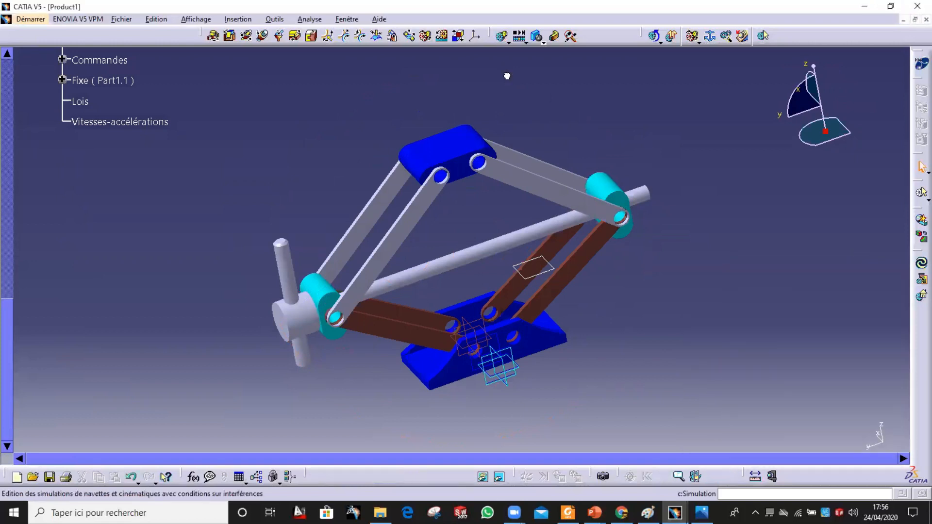
double_click(724, 369)
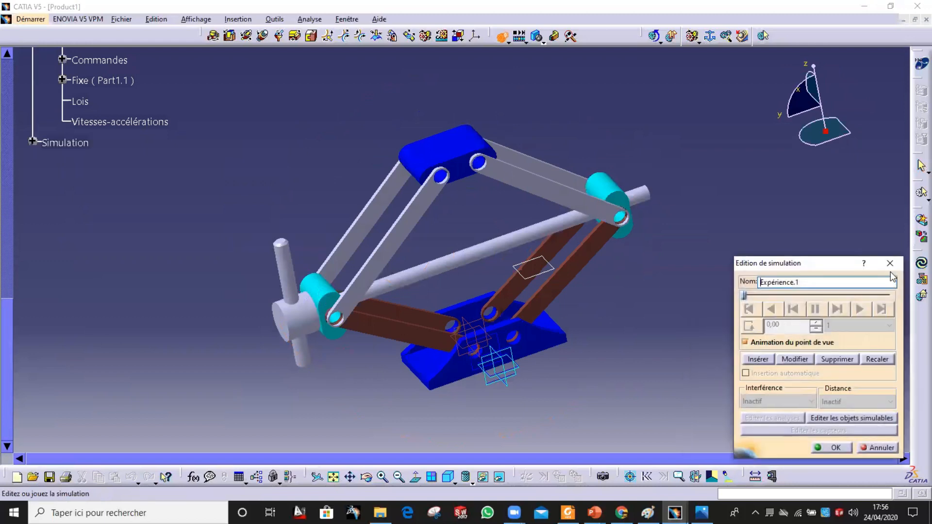
click(890, 263)
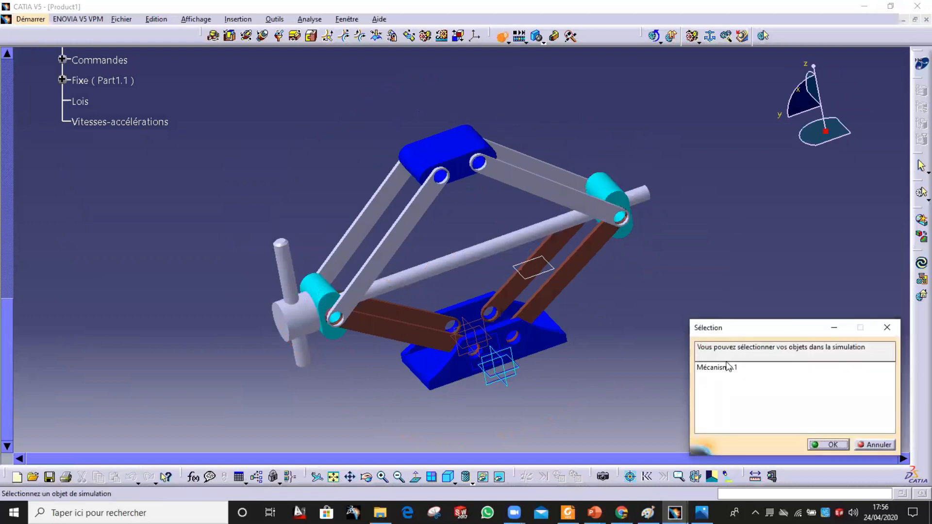
Simulate Mécanisme.1 by sweeping Commande.1 into negative angles and up to 360, and close the simulation
double_click(725, 368)
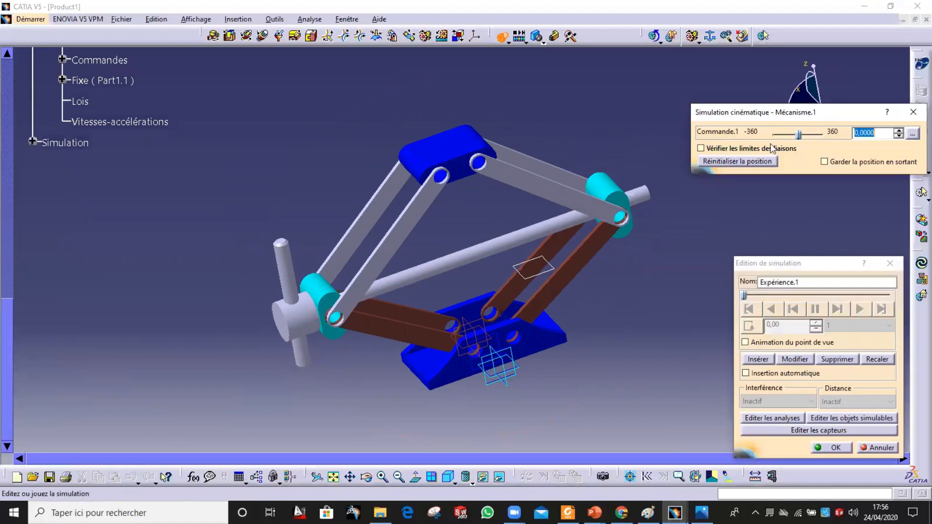
drag(799, 136, 827, 140)
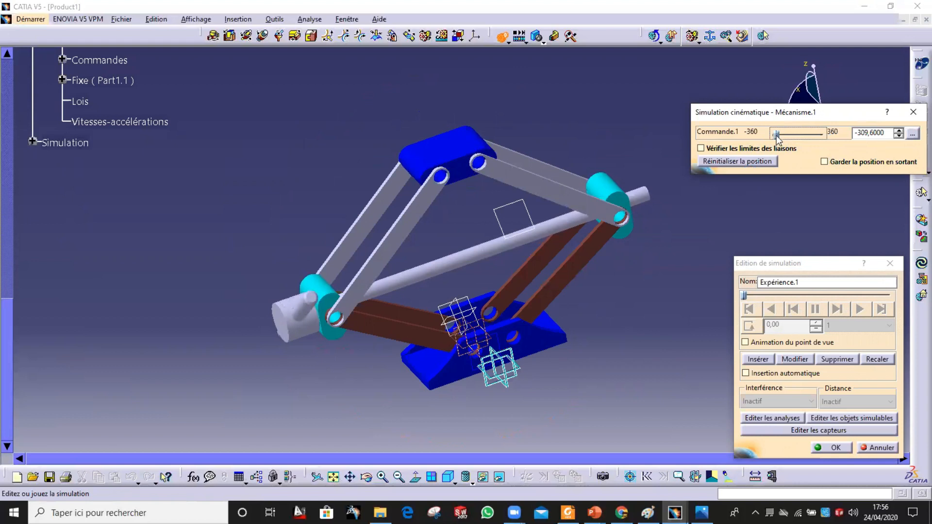
drag(809, 134, 849, 138)
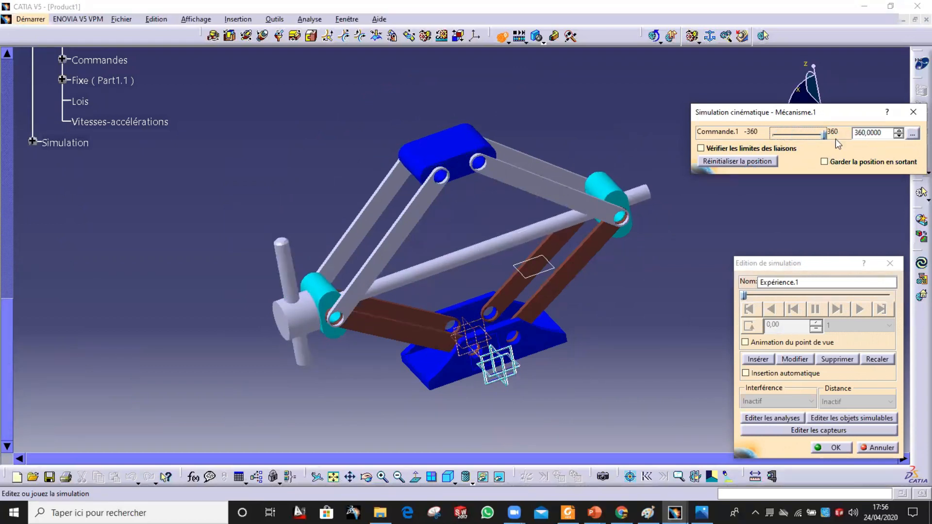
click(890, 263)
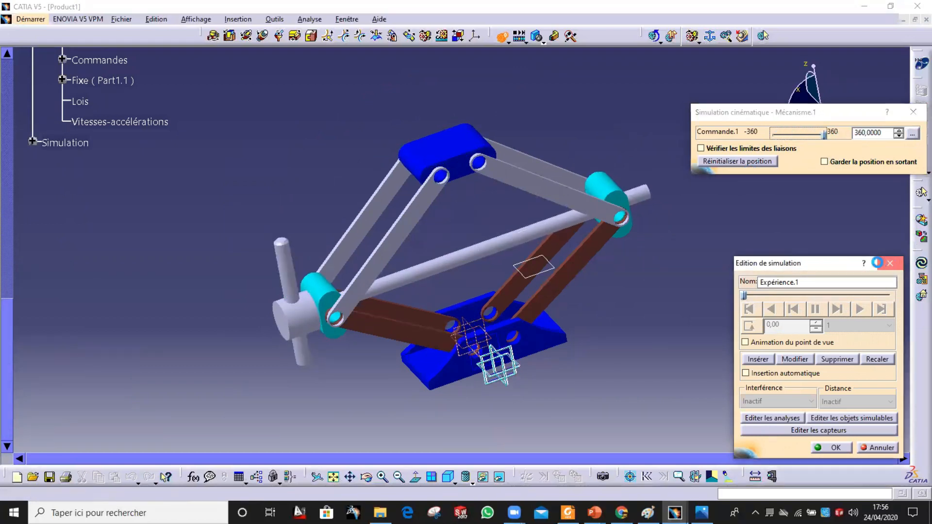
Create a rigid joint between the two parallel upper arms on the side opposite the handle
scroll(120, 133, up, 4)
scroll(121, 133, down, 3)
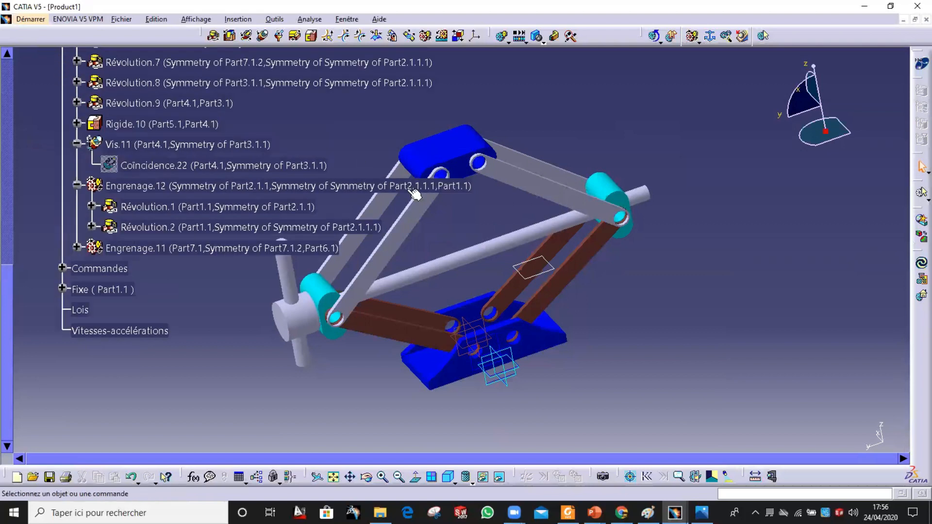
scroll(619, 142, down, 1)
middle_drag(619, 142, 551, 202)
click(543, 213)
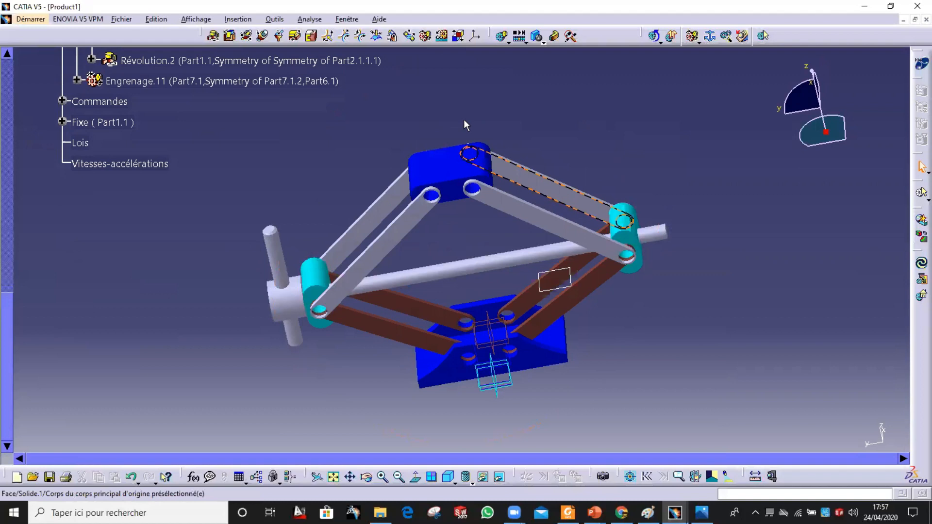
click(315, 38)
click(527, 216)
click(552, 188)
click(828, 444)
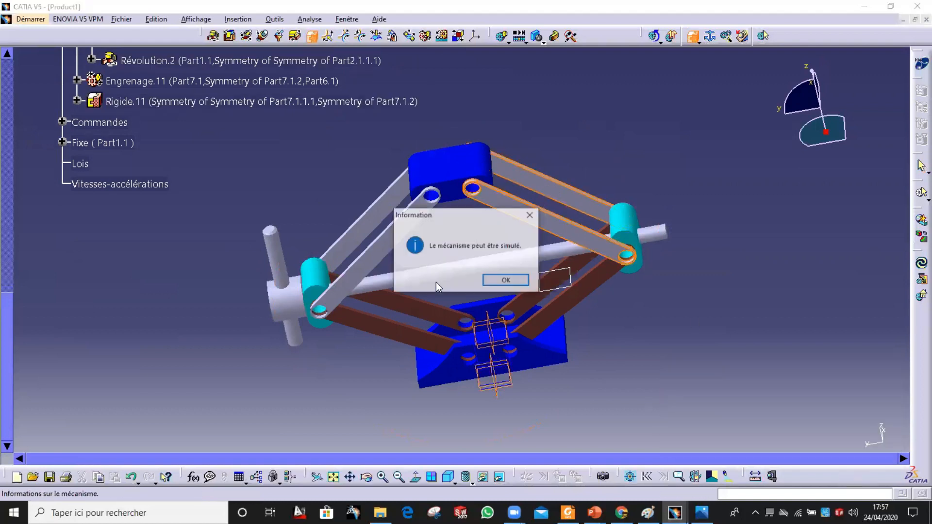
click(496, 278)
Create a rigid joint between the two parallel upper arms on the handle side, Symmetry of Part7.1.1 and Part7.1
click(383, 243)
click(382, 232)
click(828, 444)
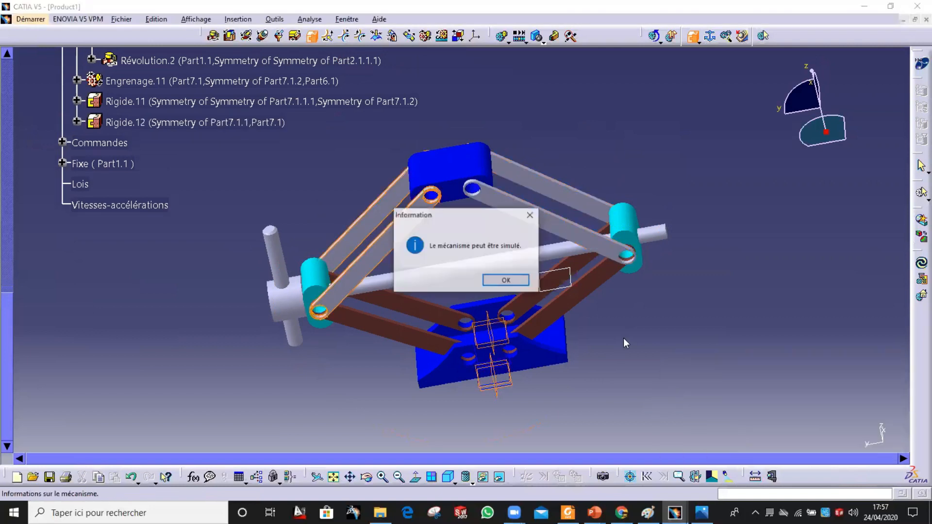
click(506, 280)
Create a rigid joint between the two parallel lower arms on the side opposite the handle
click(602, 277)
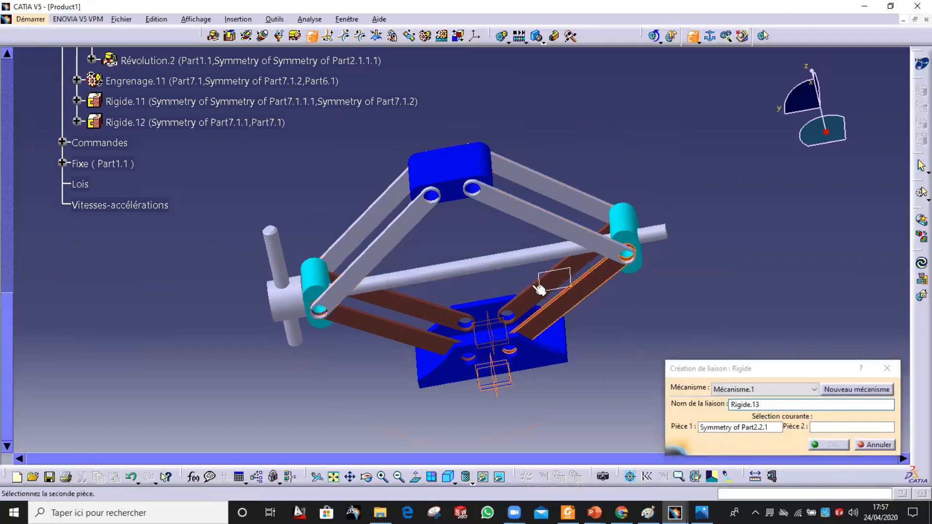
click(531, 301)
click(828, 445)
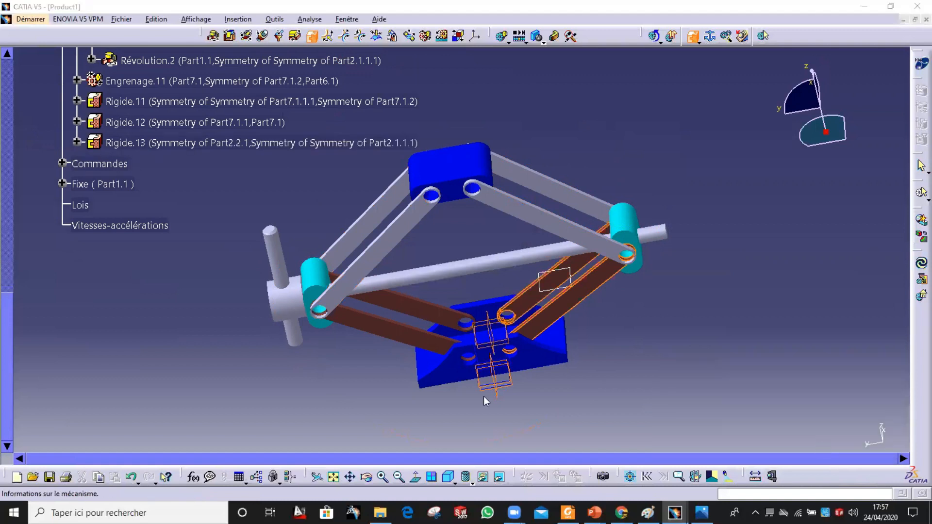
key(Return)
Create a rigid joint between the two parallel lower arms on the handle side and leave the Rigid Joint command
click(395, 329)
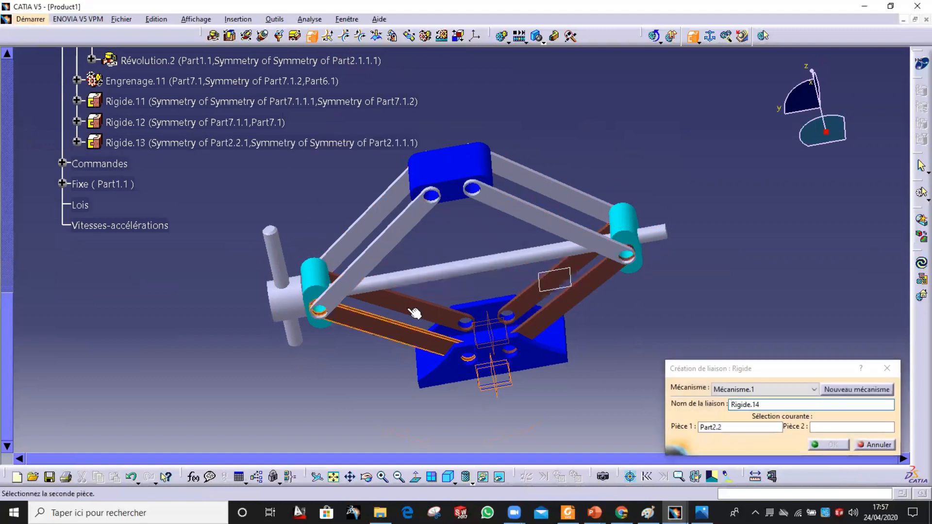
click(415, 309)
click(831, 446)
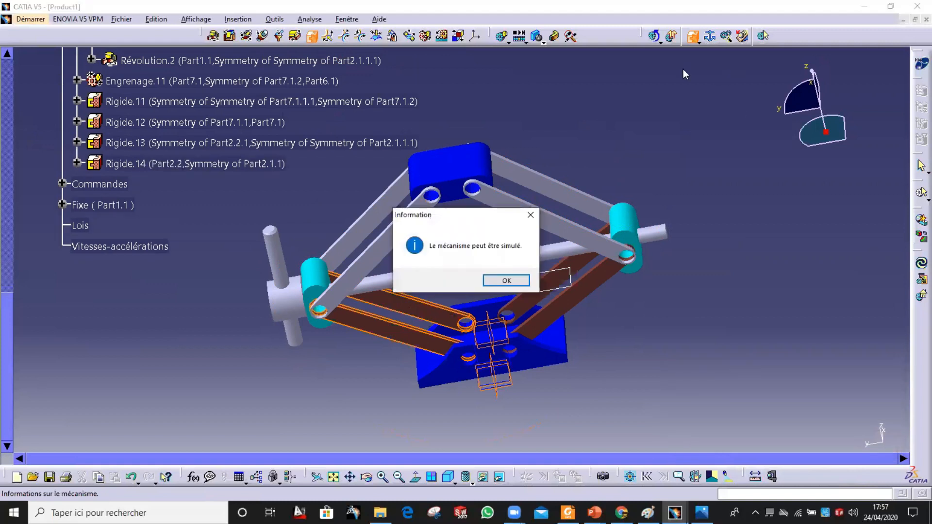
key(Return)
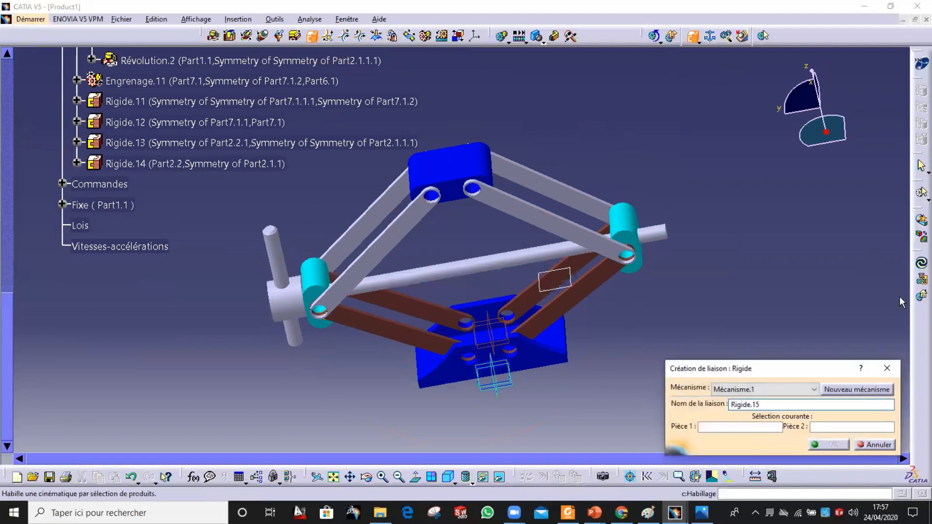
click(886, 369)
Start a simulation of Mécanisme.1, set the Commande.1 range from -800 to 800, and test the motion down to -96
click(501, 36)
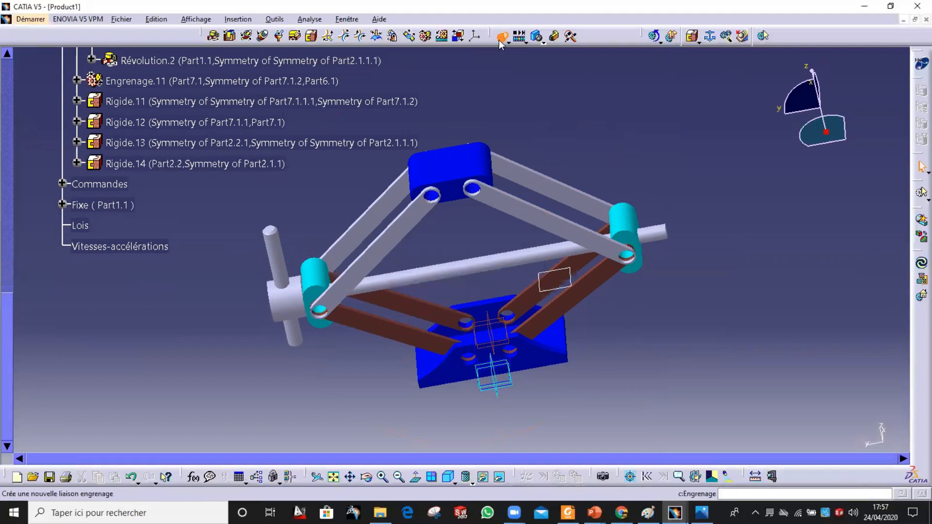
click(716, 367)
click(828, 445)
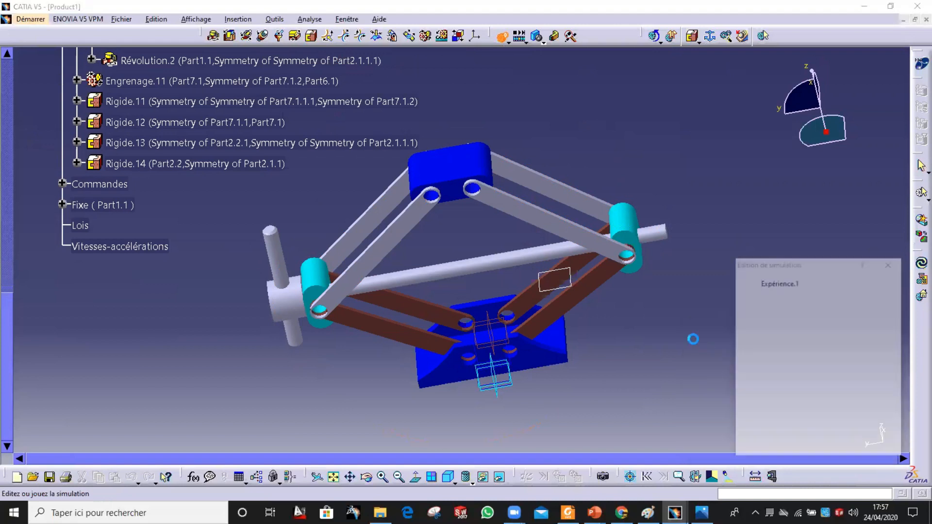
click(912, 133)
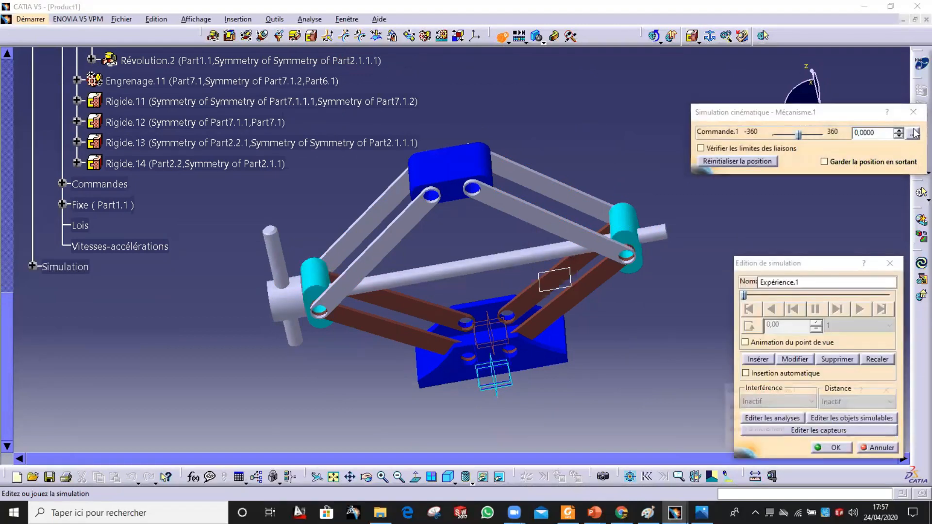
double_click(838, 408)
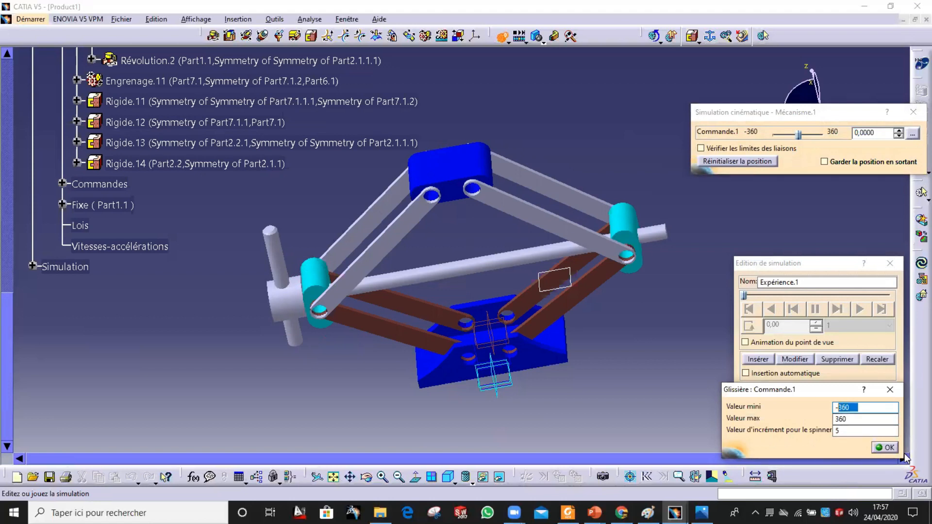
text(8)
key(Tab)
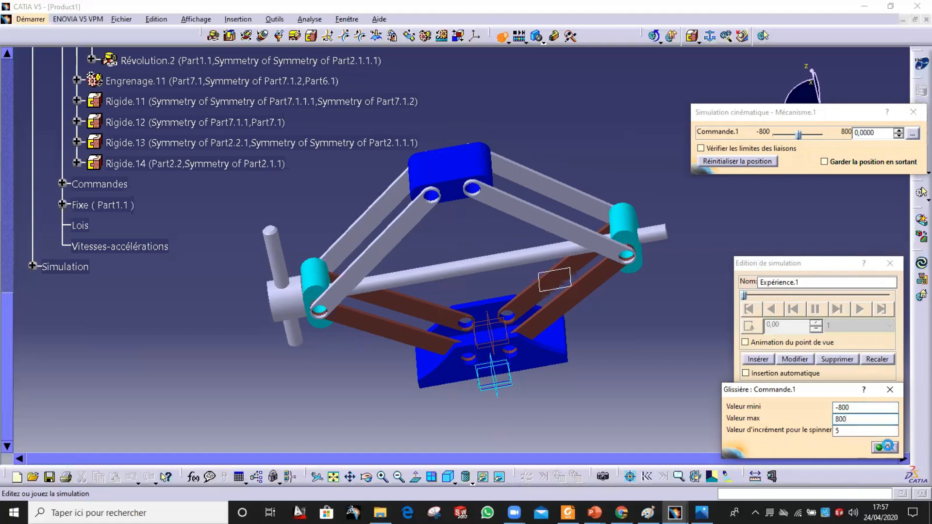
click(885, 447)
mouse_move(798, 133)
mouse_down()
mouse_move(838, 134)
mouse_move(801, 133)
mouse_up()
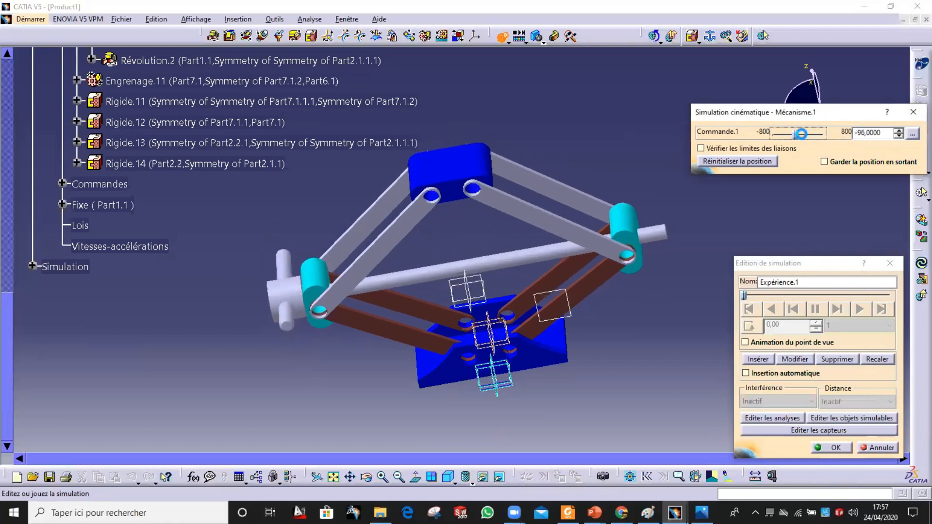
Close the simulation and set the thread pitch of screw joint Vis.11 to 9
middle_drag(418, 278, 439, 265)
scroll(107, 225, up, 3)
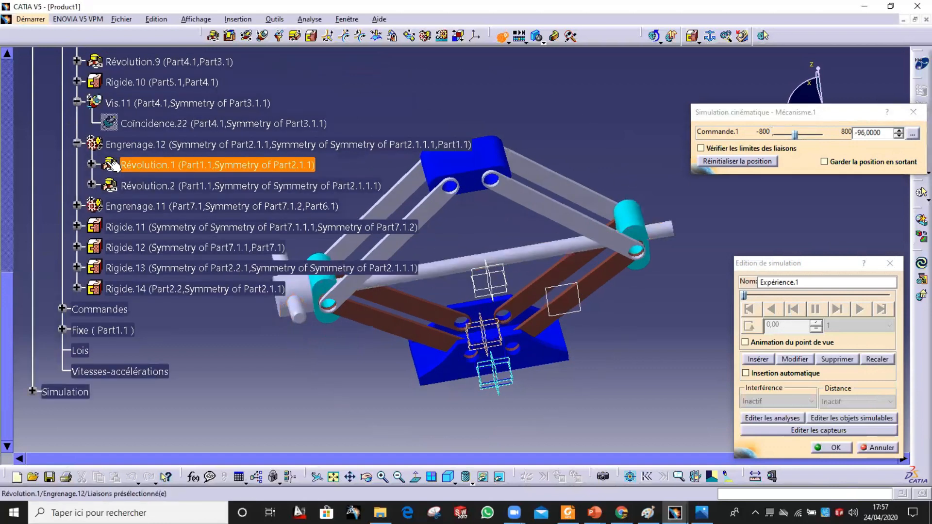
double_click(157, 104)
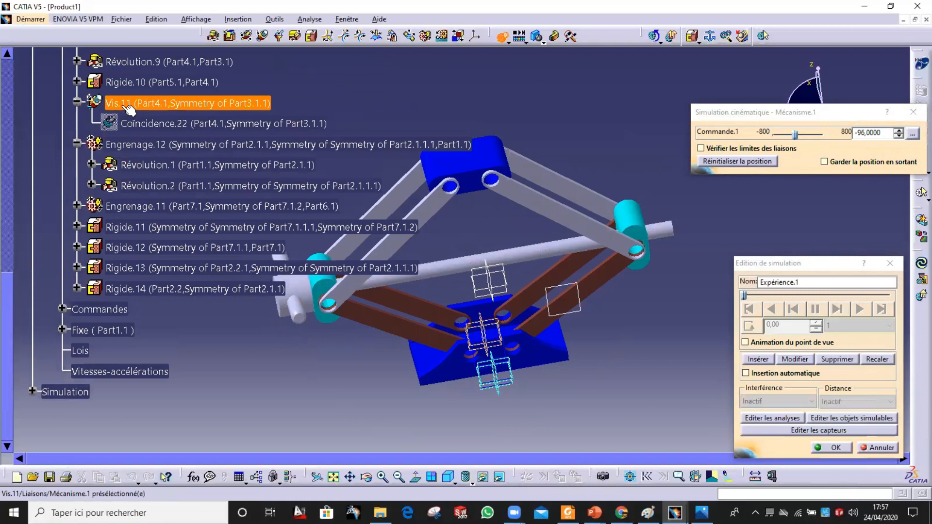
double_click(141, 104)
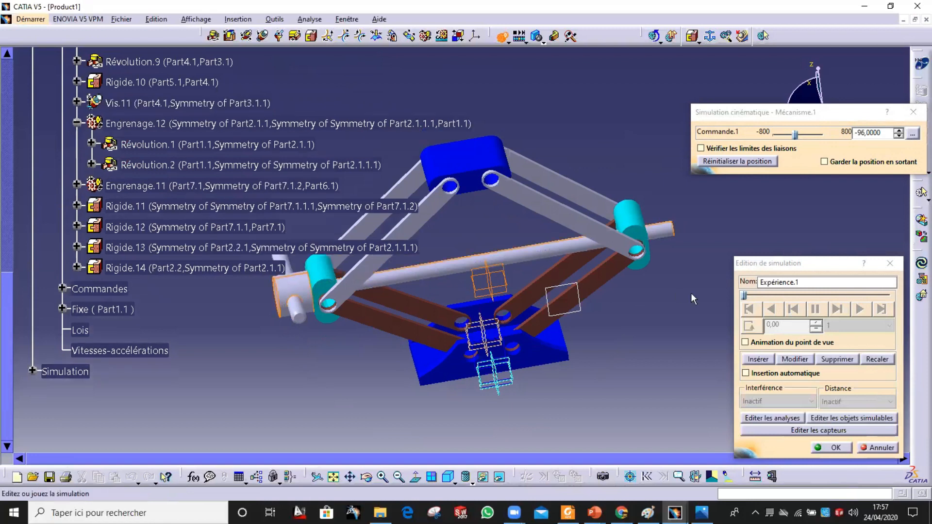
click(891, 263)
click(199, 103)
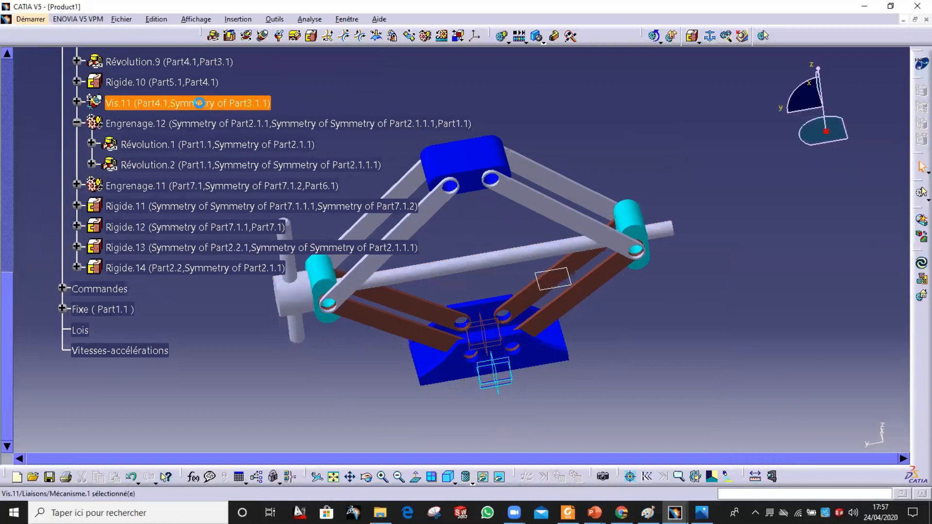
double_click(199, 103)
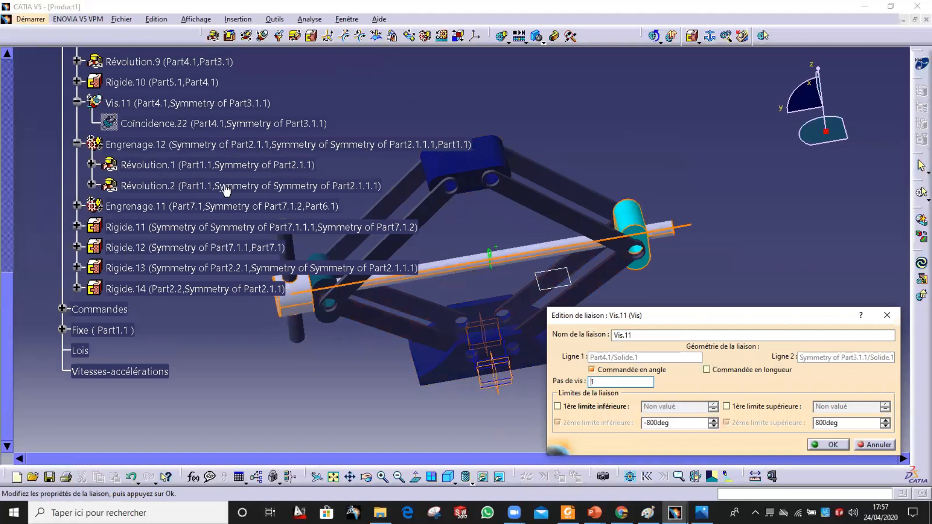
scroll(218, 207, down, 2)
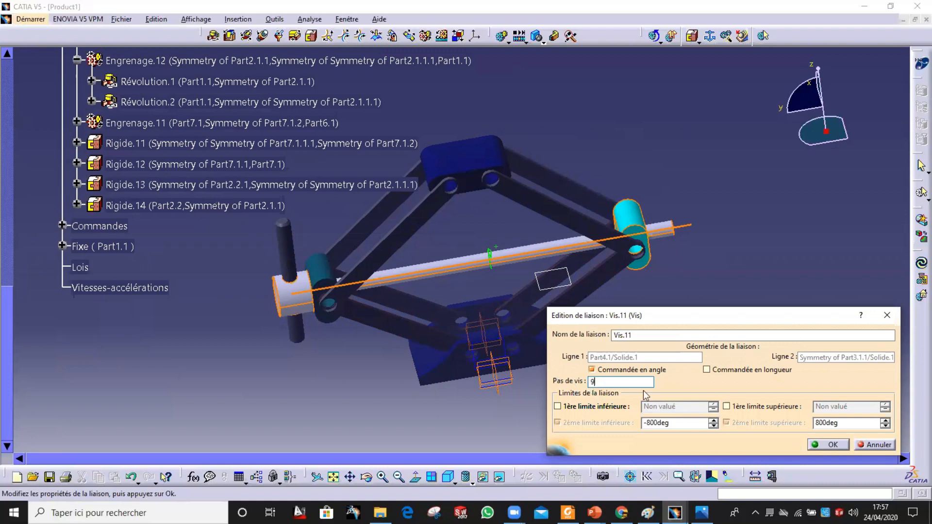
click(828, 445)
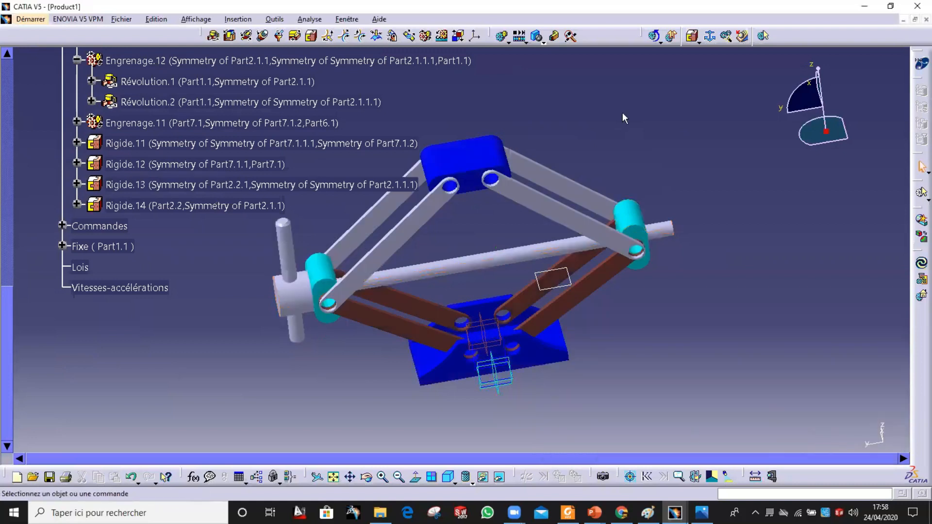
Simulate Mécanisme.1 again, drive Commande.1 up to 800 to check the jack's lift, and return it to 0
middle_click(362, 190)
scroll(262, 181, down, 4)
middle_drag(342, 147, 294, 88)
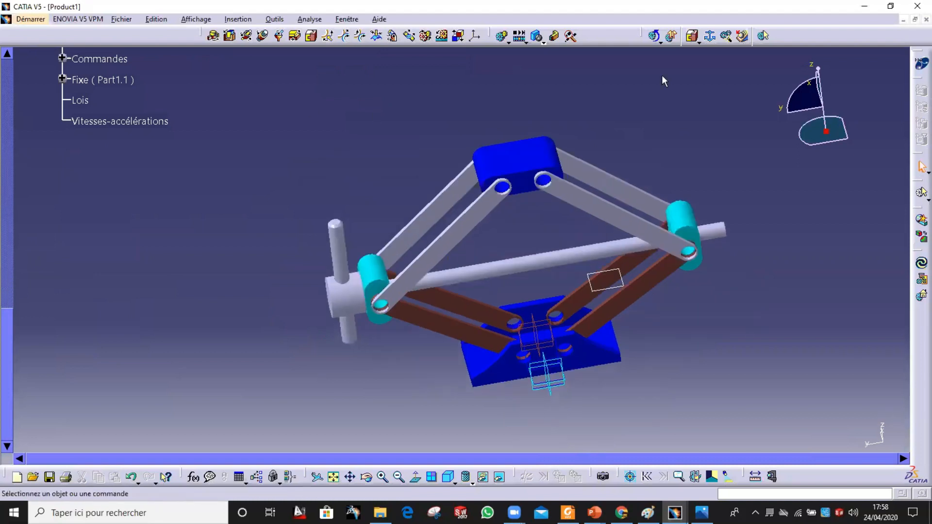
click(502, 35)
double_click(728, 369)
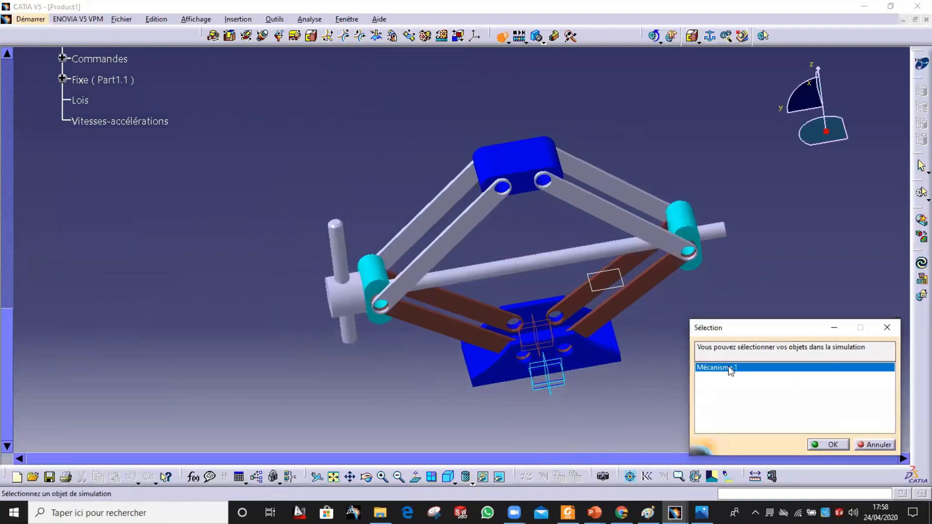
drag(798, 135, 843, 140)
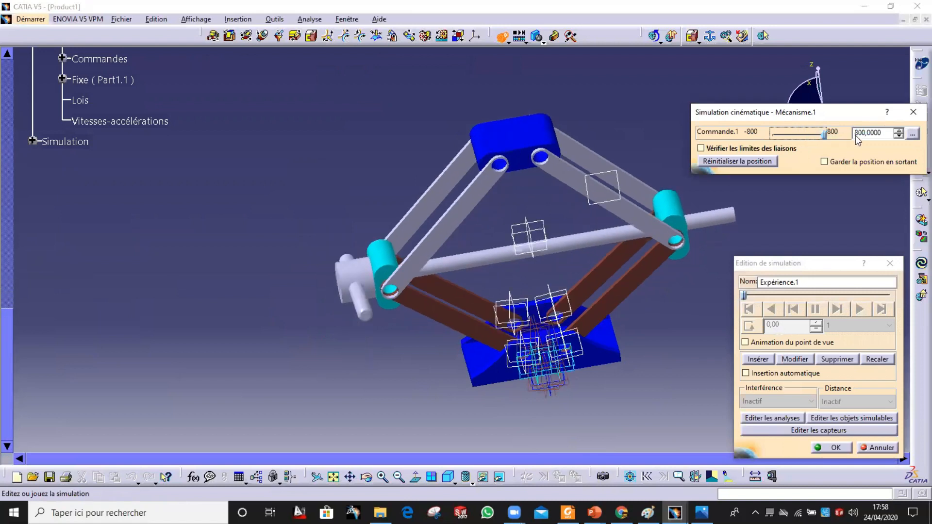
mouse_move(823, 135)
mouse_down()
mouse_move(765, 144)
mouse_move(816, 134)
mouse_up()
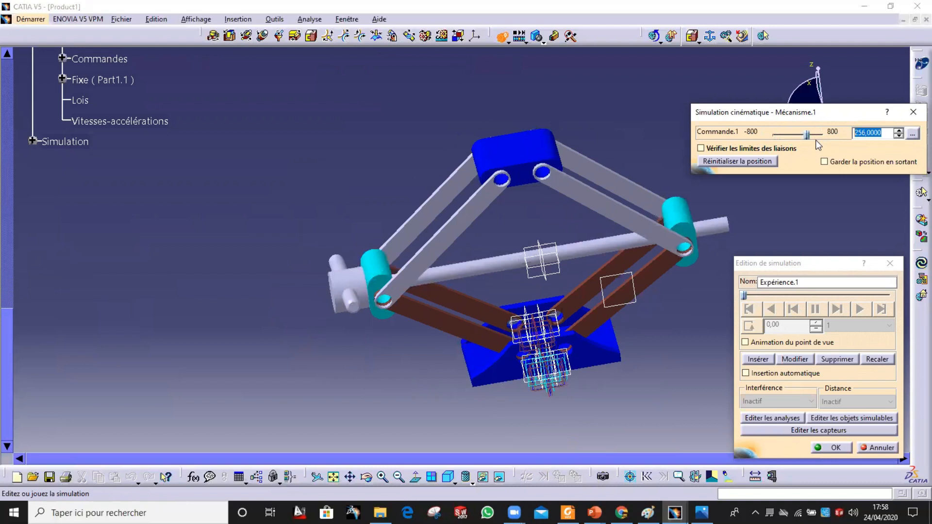
text(0)
key(Return)
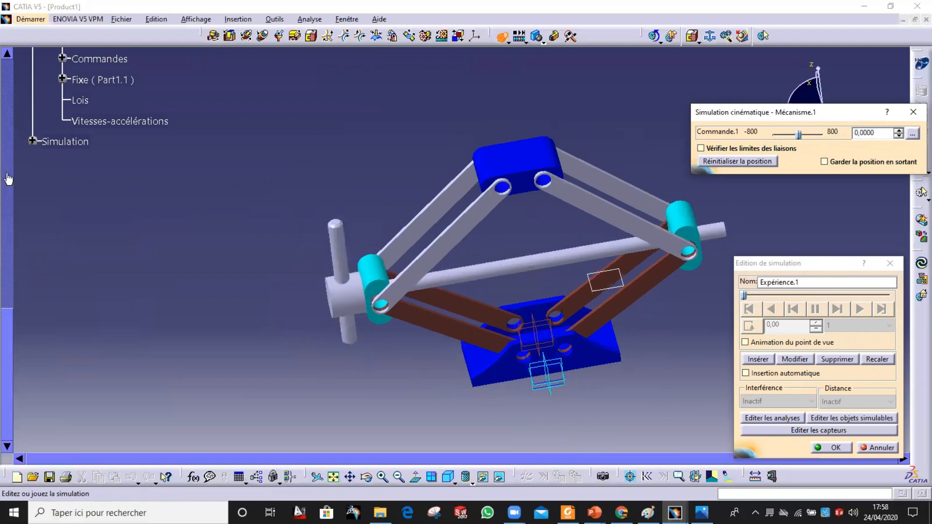
Close the simulation and set the thread pitch of screw joint Vis.11 to 15
scroll(48, 174, up, 8)
double_click(138, 185)
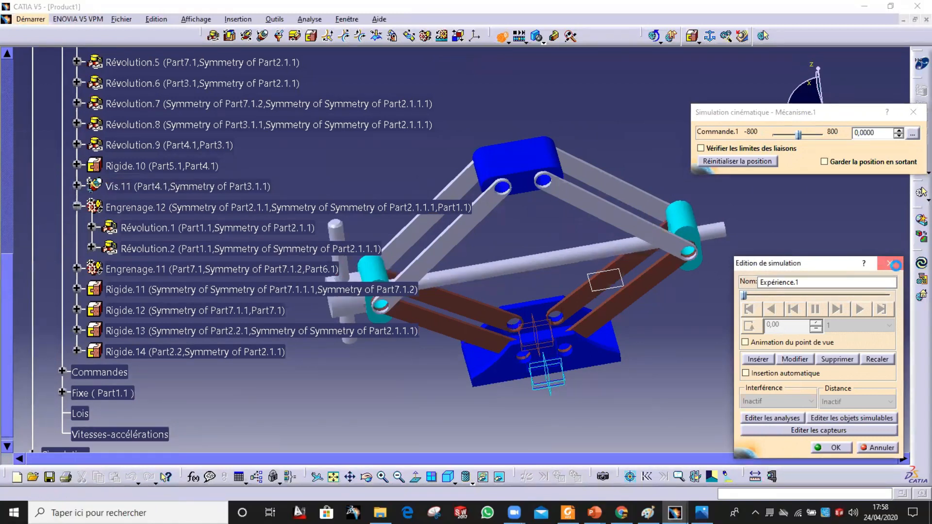
click(894, 265)
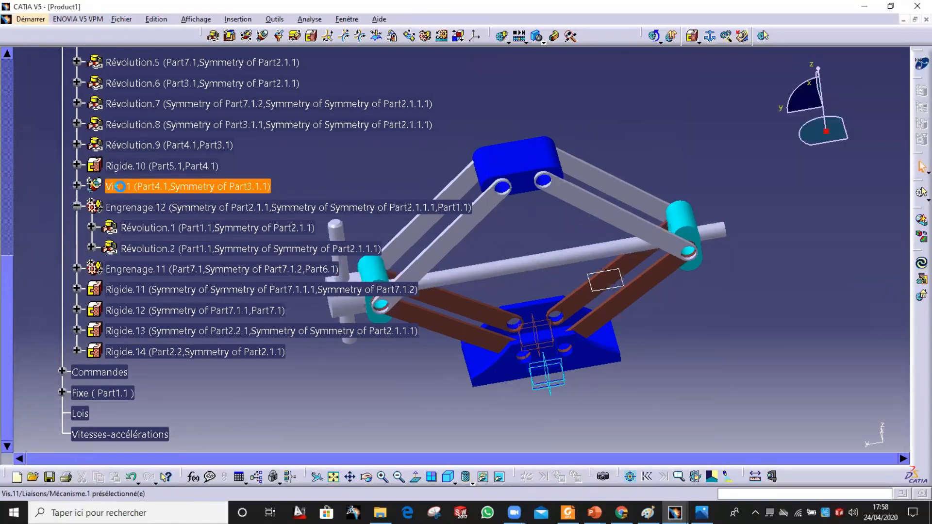
double_click(119, 186)
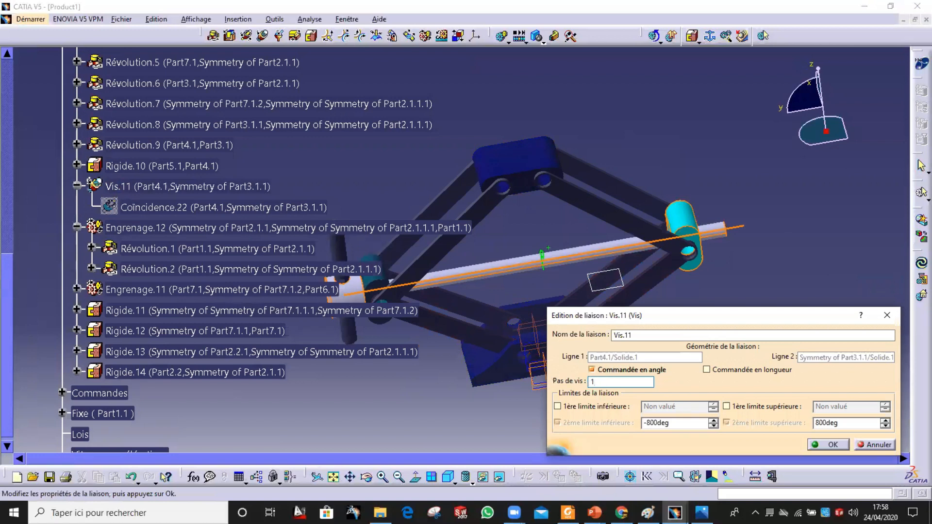
click(824, 442)
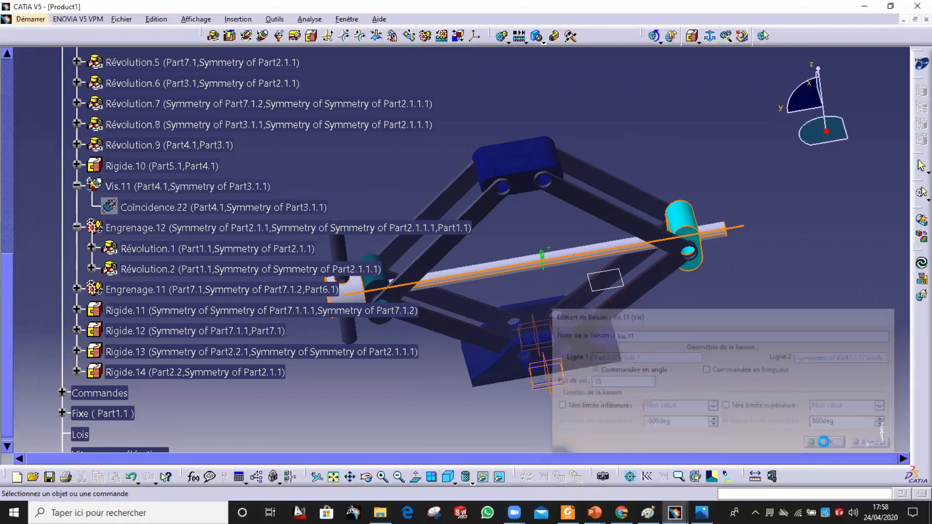
Start a new simulation of Mécanisme.1 and insert the jack positions at Commande.1 values 800 and -800
scroll(222, 125, down, 5)
click(502, 35)
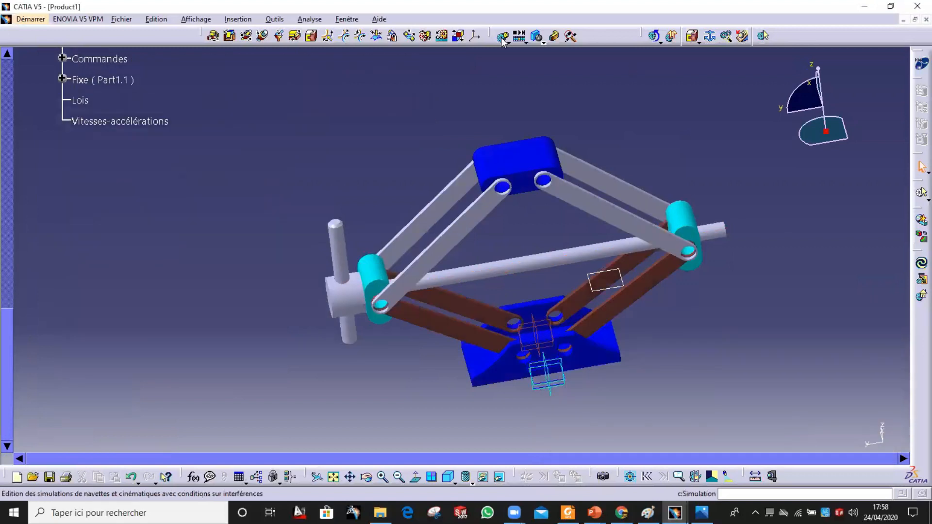
double_click(716, 367)
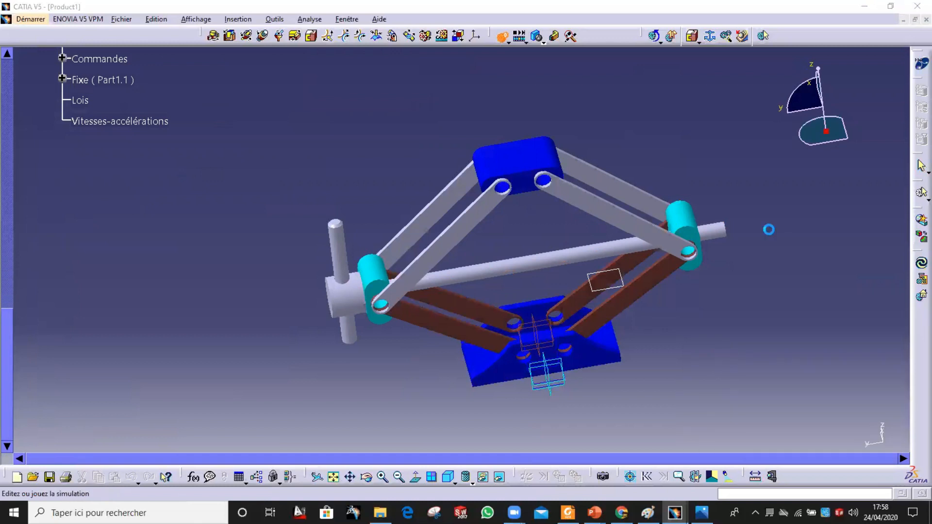
drag(799, 134, 837, 140)
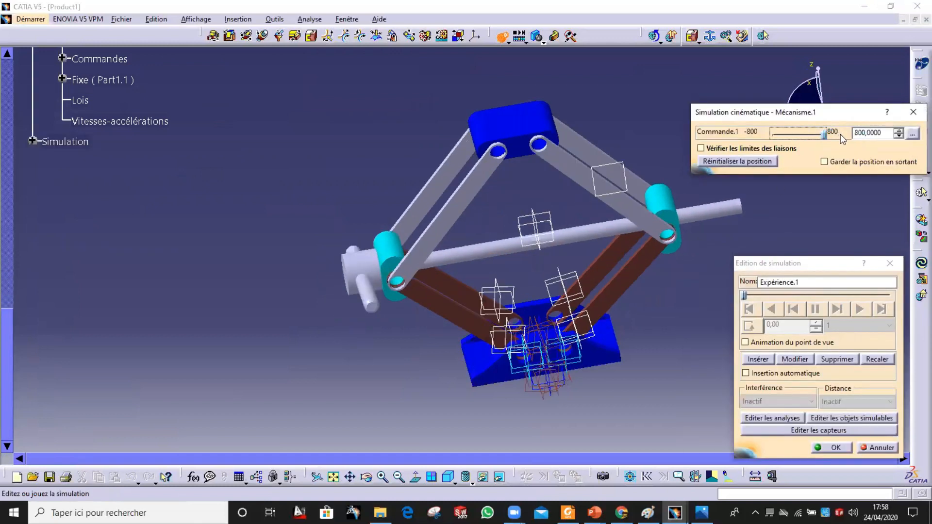
click(758, 359)
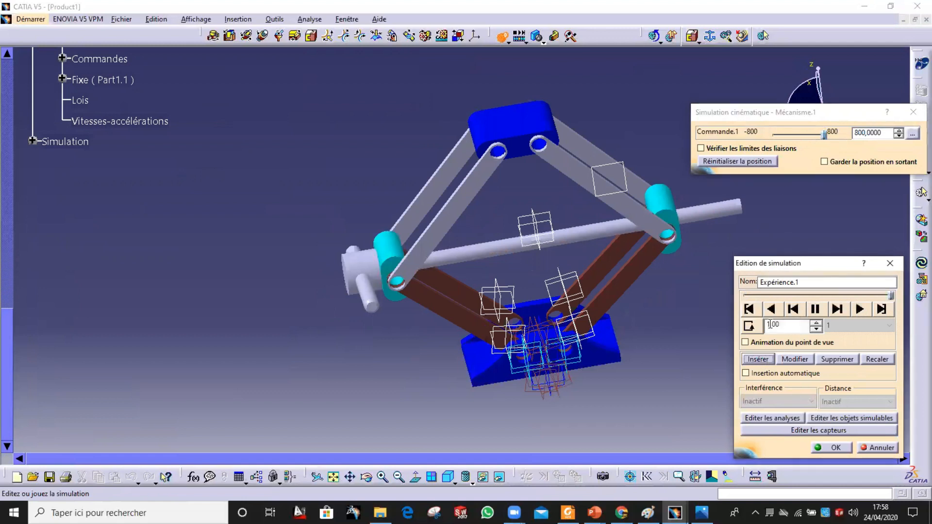
drag(825, 138, 758, 148)
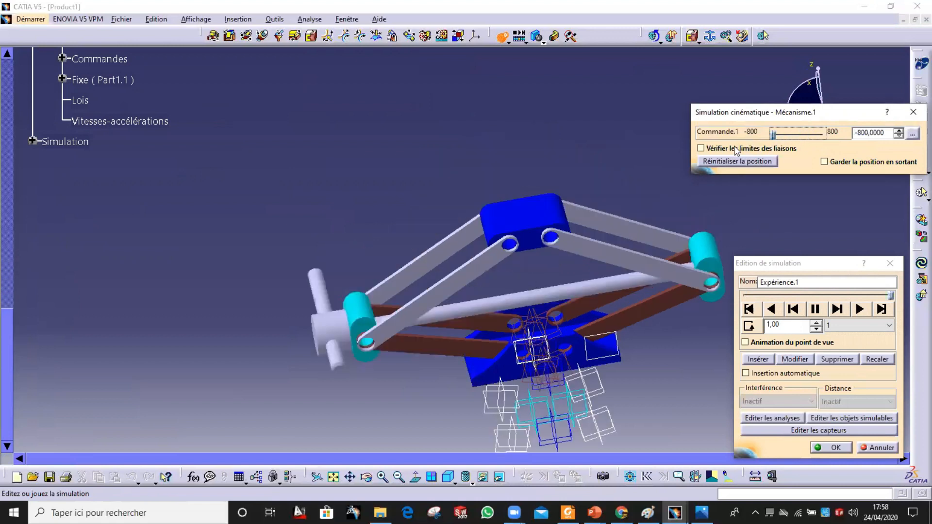
click(758, 360)
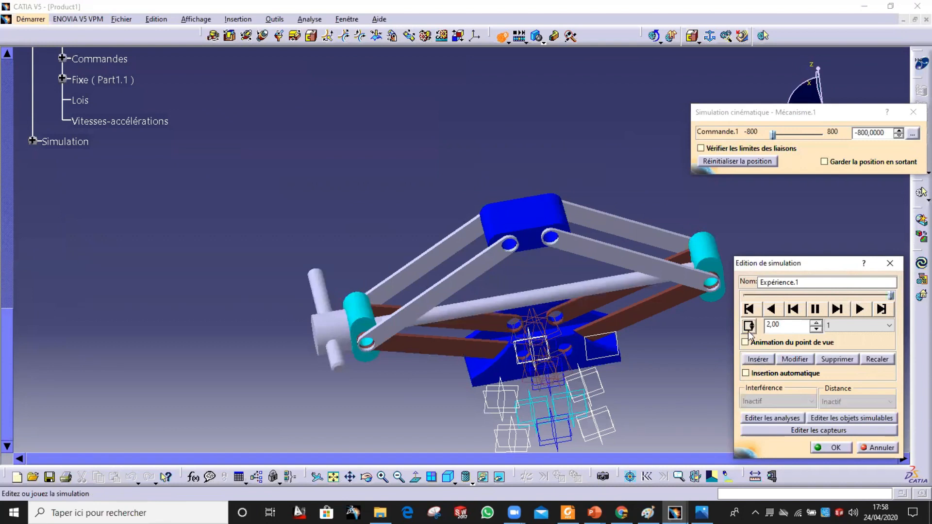
Set the simulation's playback to loop with an interpolation step of 0.02 and play the jack's motion
middle_drag(661, 353, 536, 316)
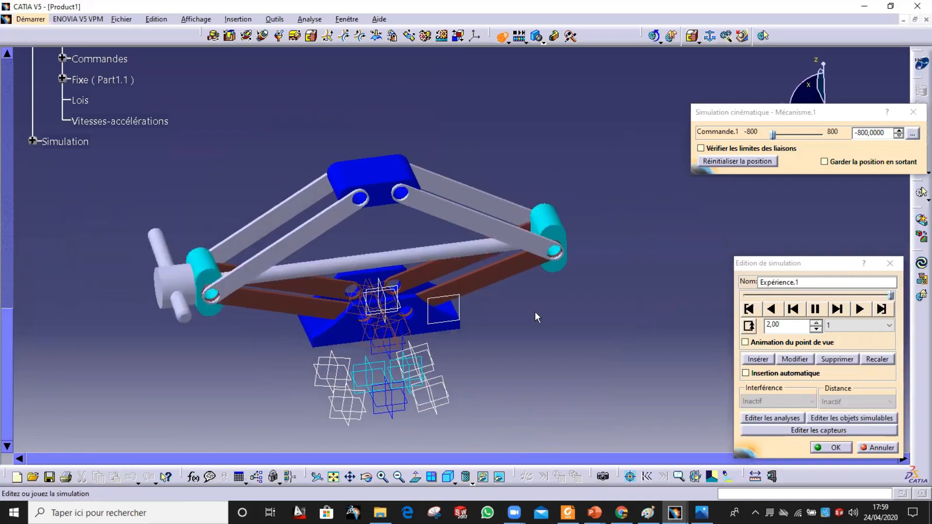
click(862, 323)
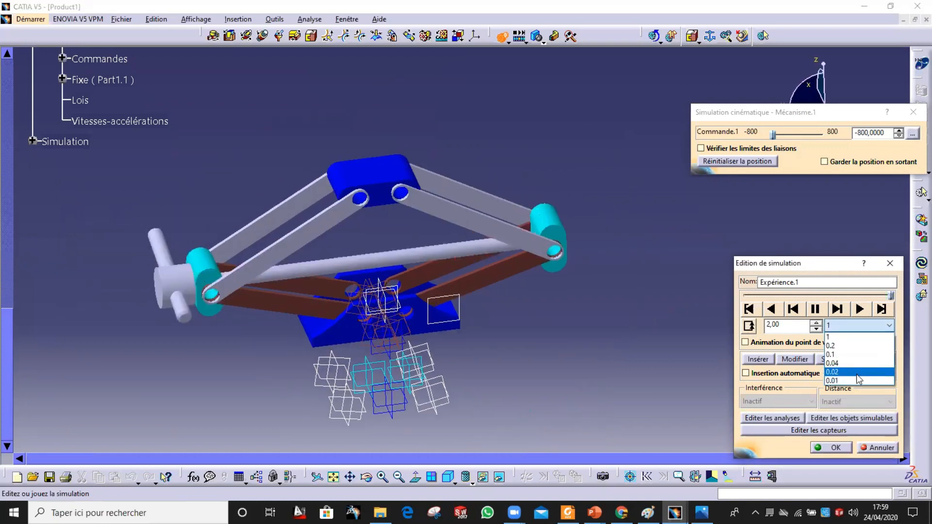
click(856, 373)
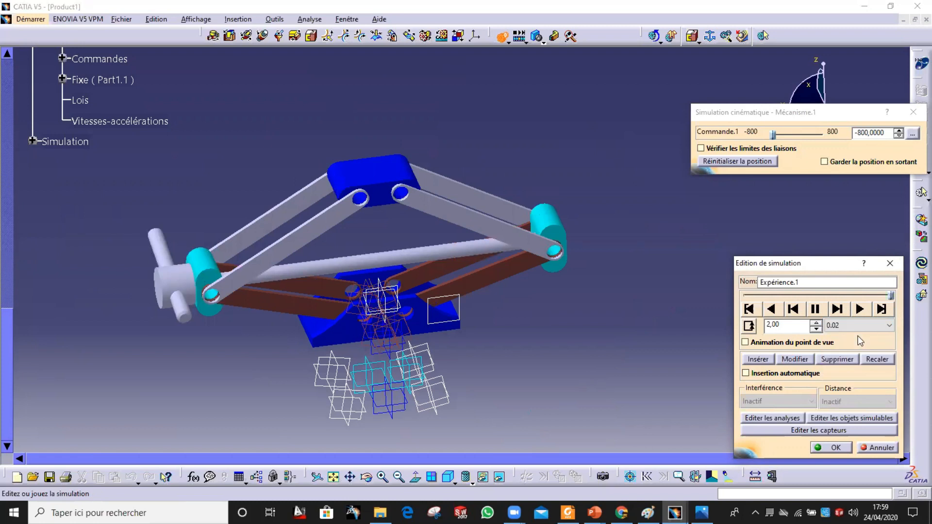
click(859, 309)
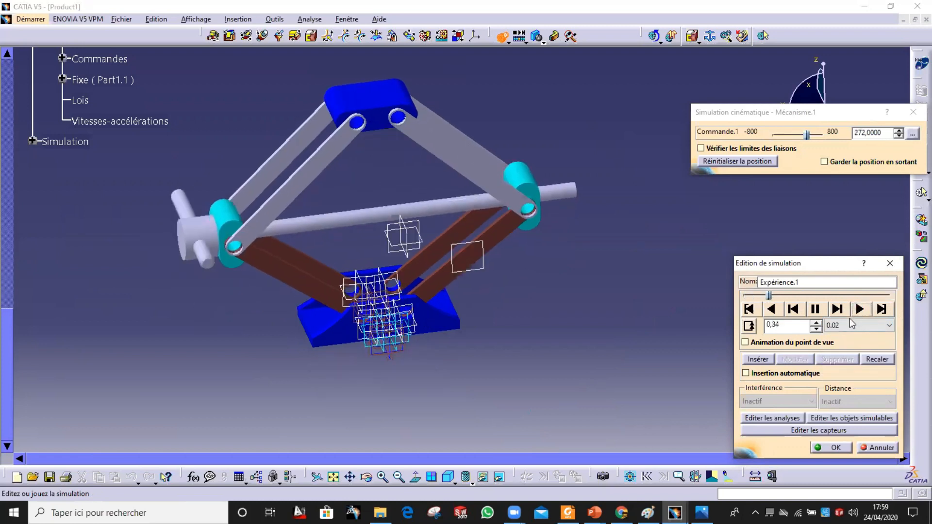